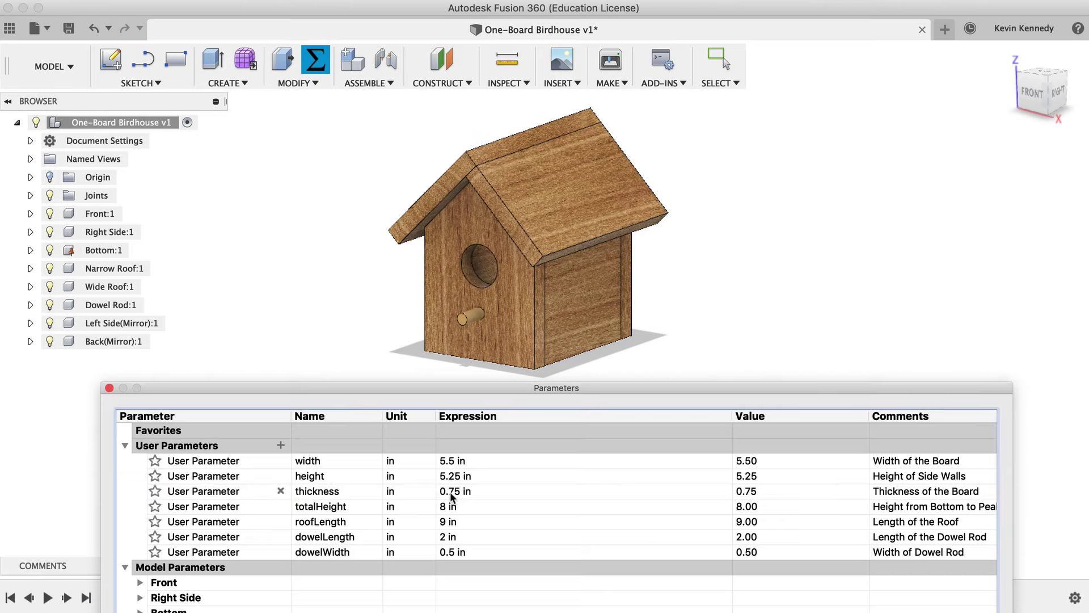
Step: Edit the expression of the thickness user parameter in the finished birdhouse model
left_click(453, 491)
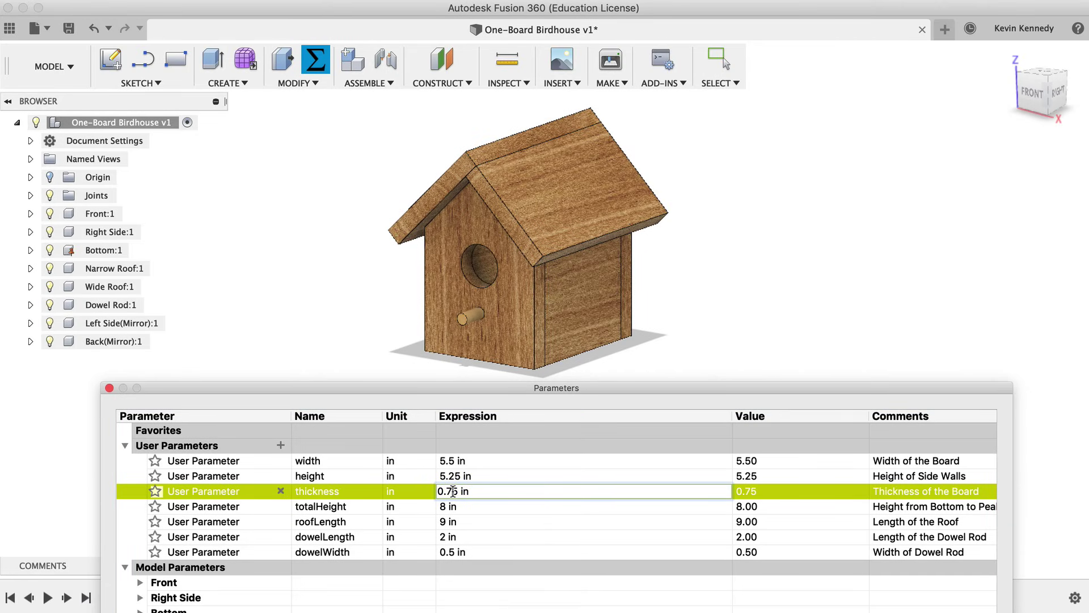
key("BackSpace")
key("Return")
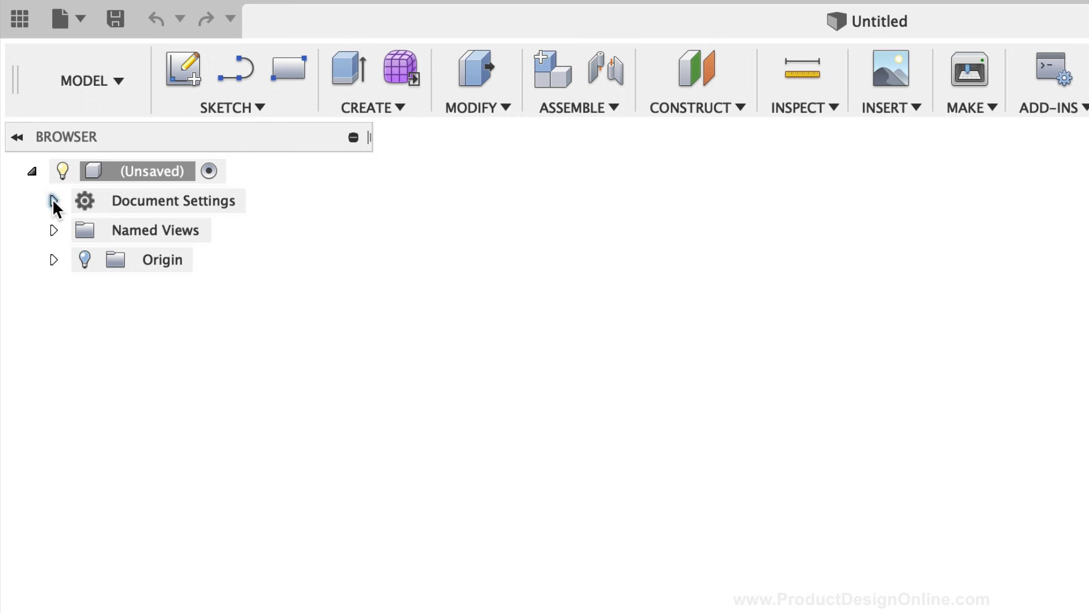
Step: Change the new document's active units from its settings to Inch, leaving them not set as default
left_click(53, 200)
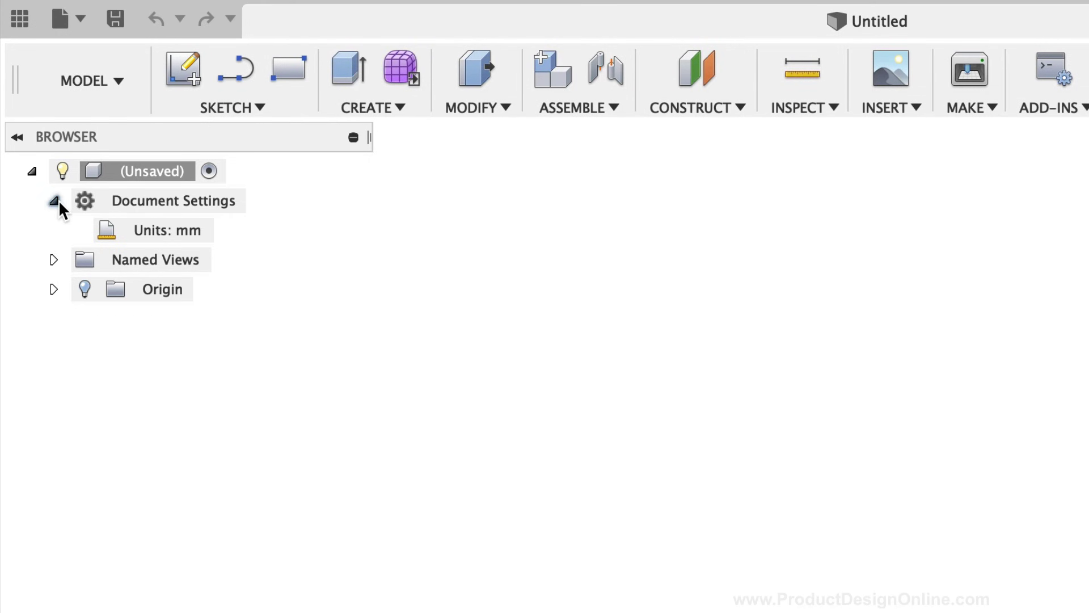
mouse_move(189, 237)
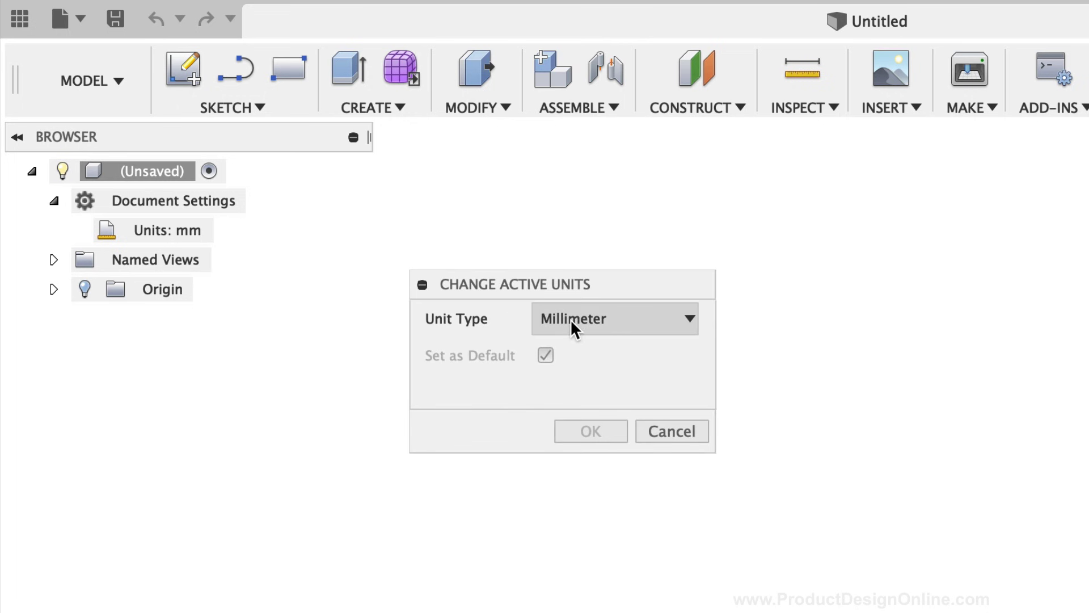
left_click(576, 323)
left_click(593, 418)
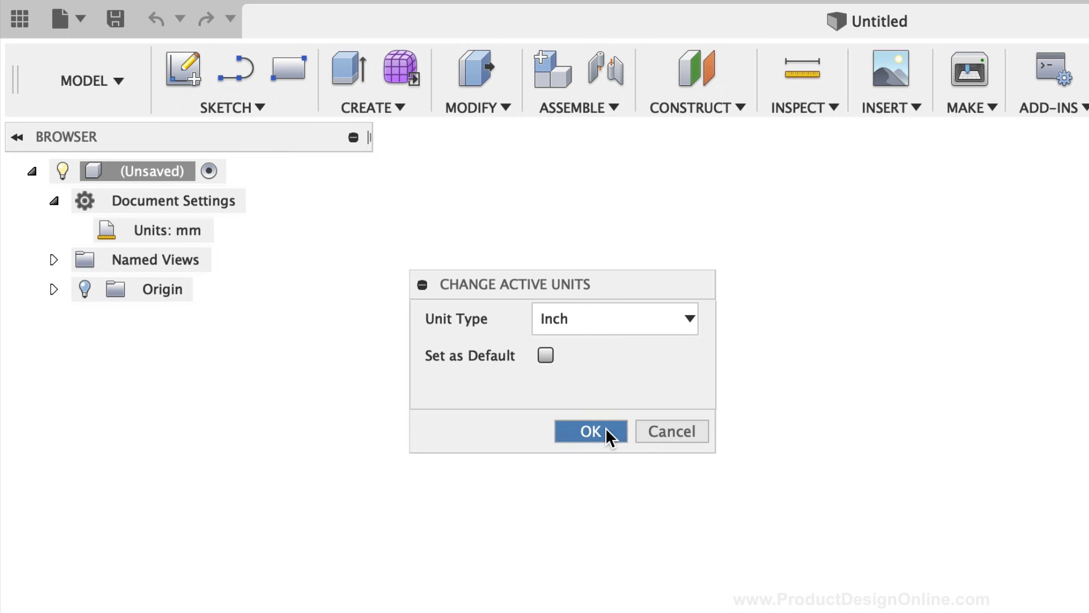
left_click(591, 430)
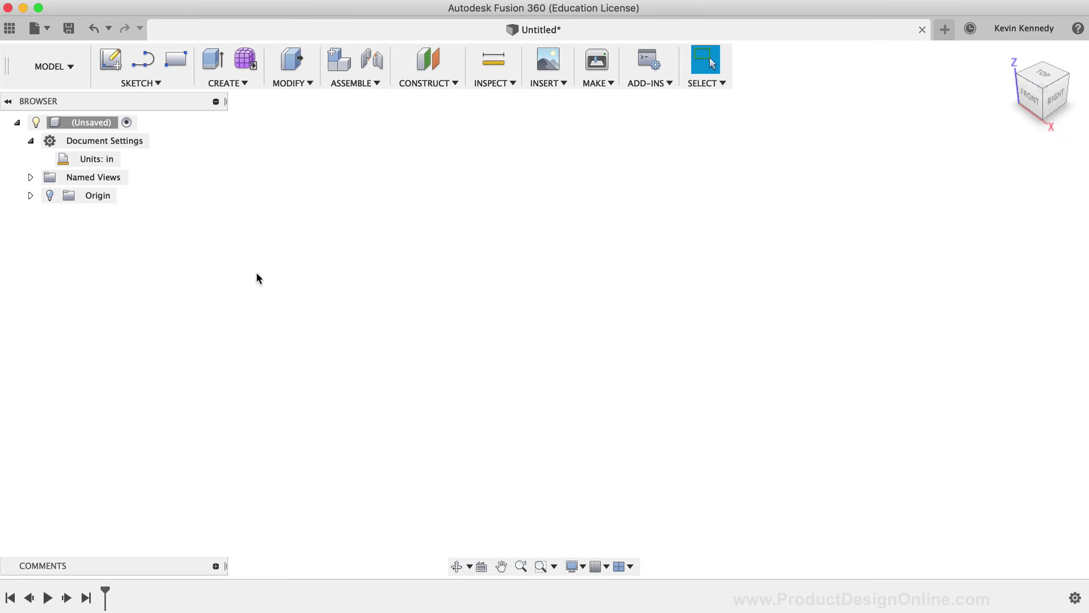
left_click(31, 142)
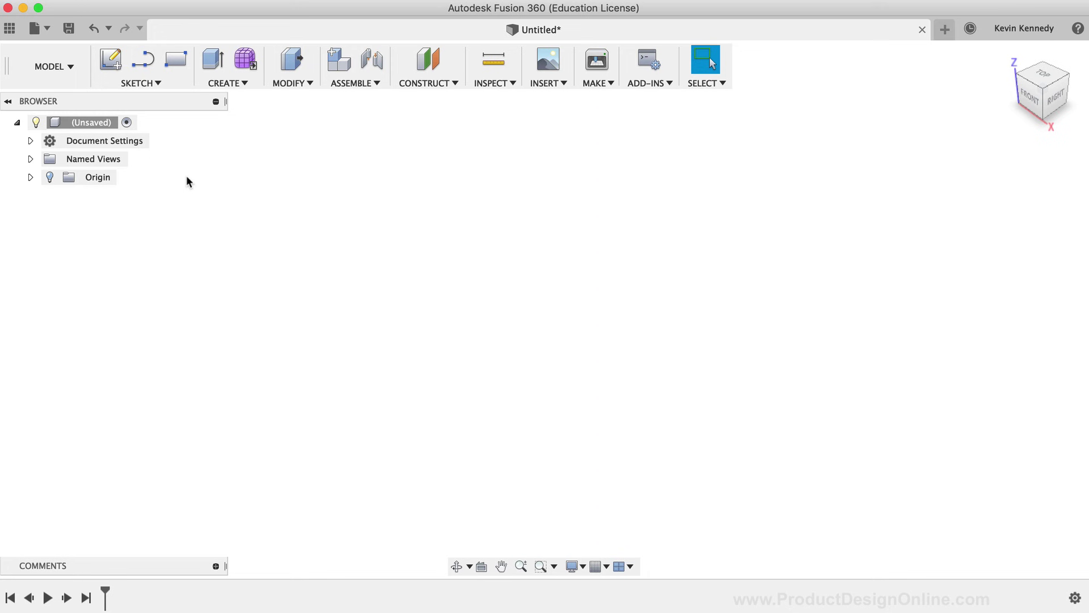
Step: Save the new design as One-Board Birdhouse in the Product Design Online location
left_click(69, 32)
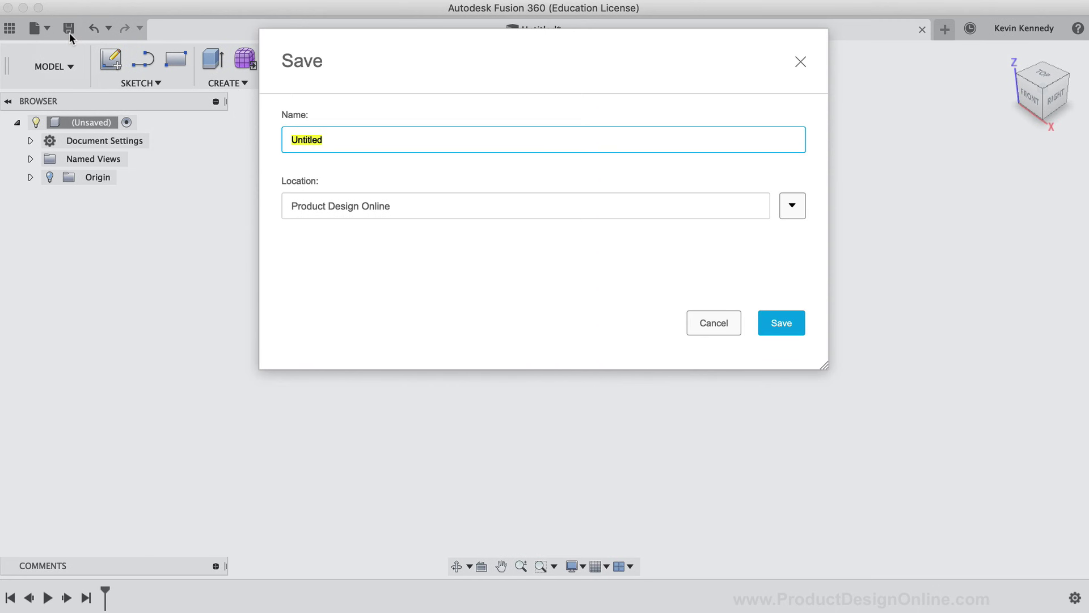
type("One-Board Birdhouse")
left_click(781, 323)
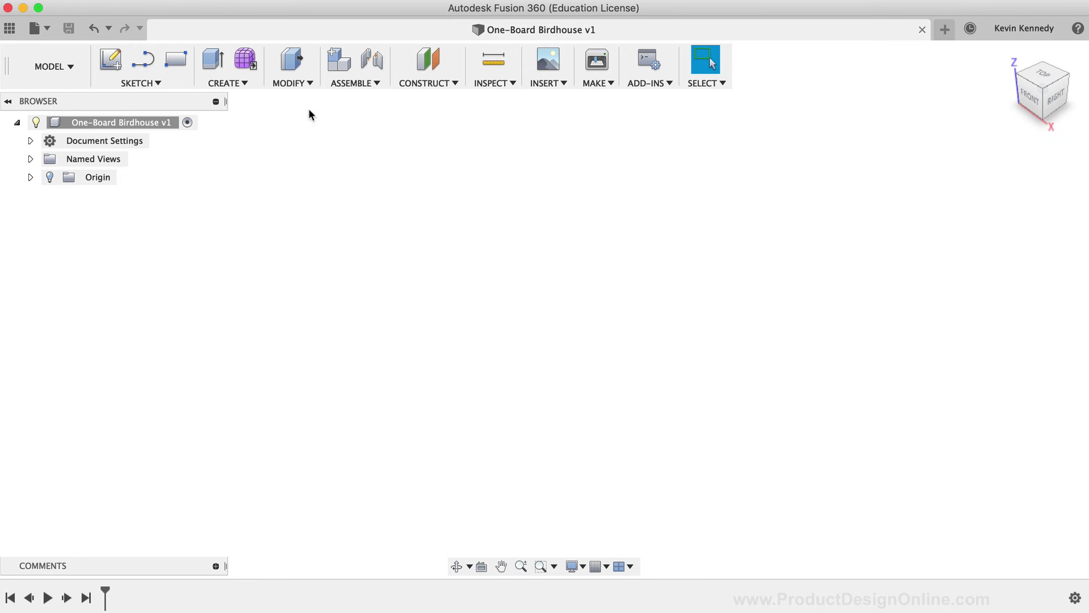
Step: Pin the Change Parameters command to the toolbar and open the Parameters dialog, moving it fully into view
left_click(295, 83)
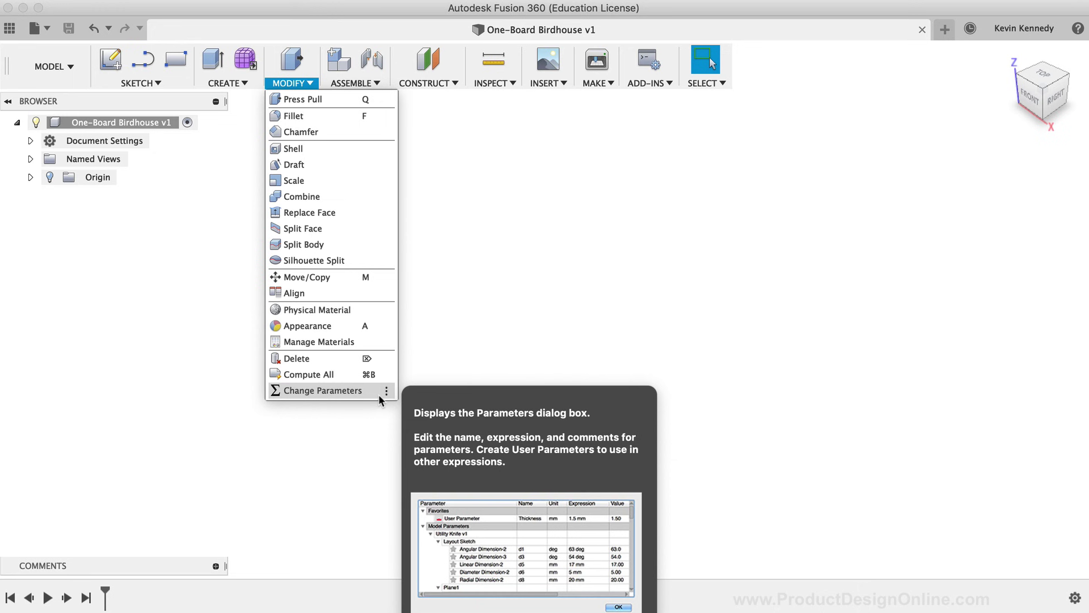
left_click(388, 392)
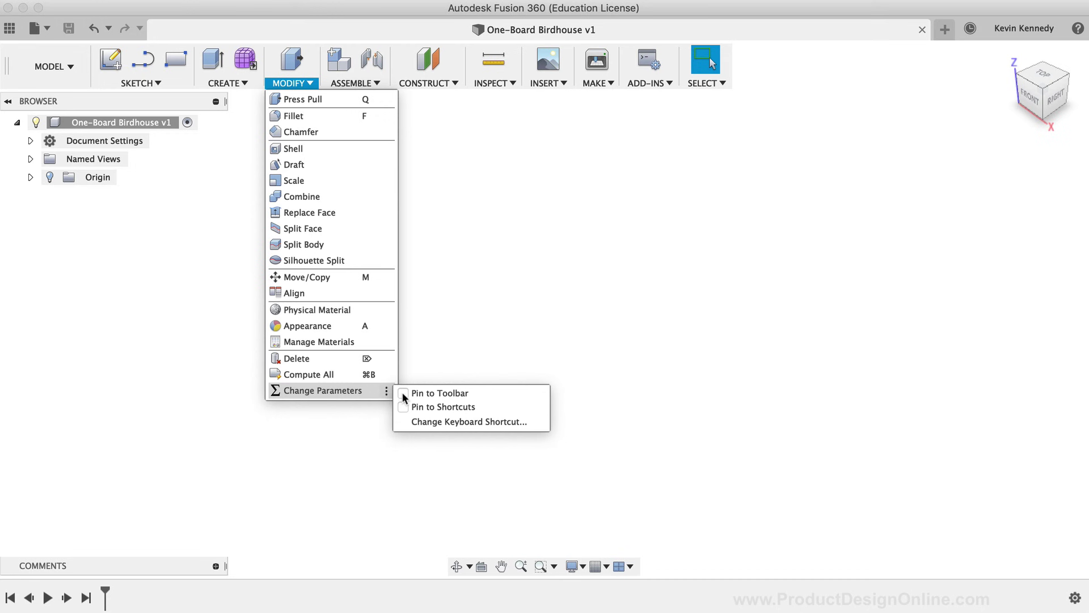
left_click(403, 393)
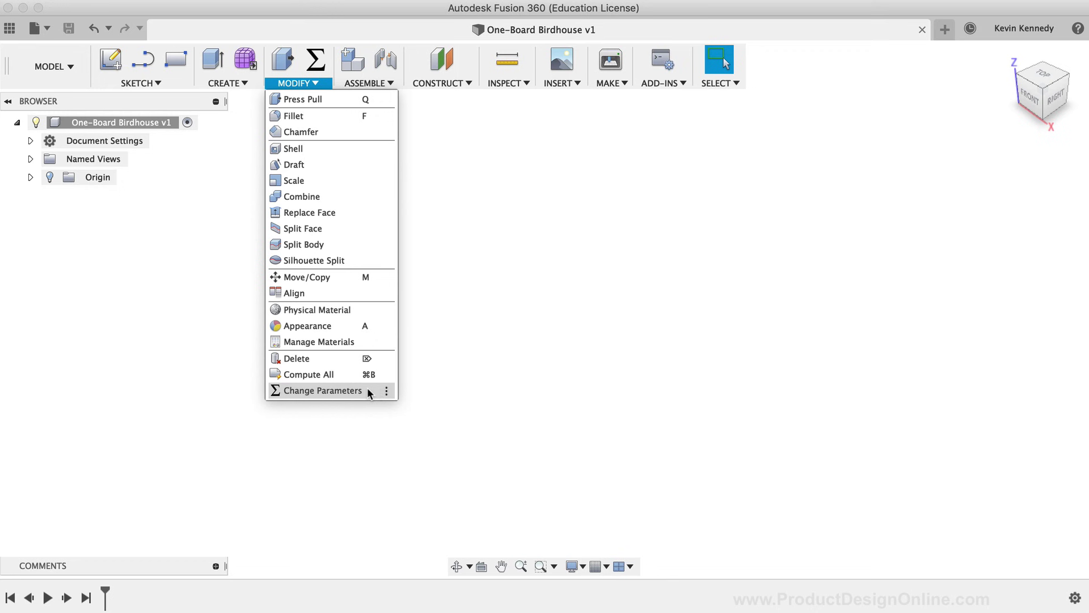
left_click(368, 389)
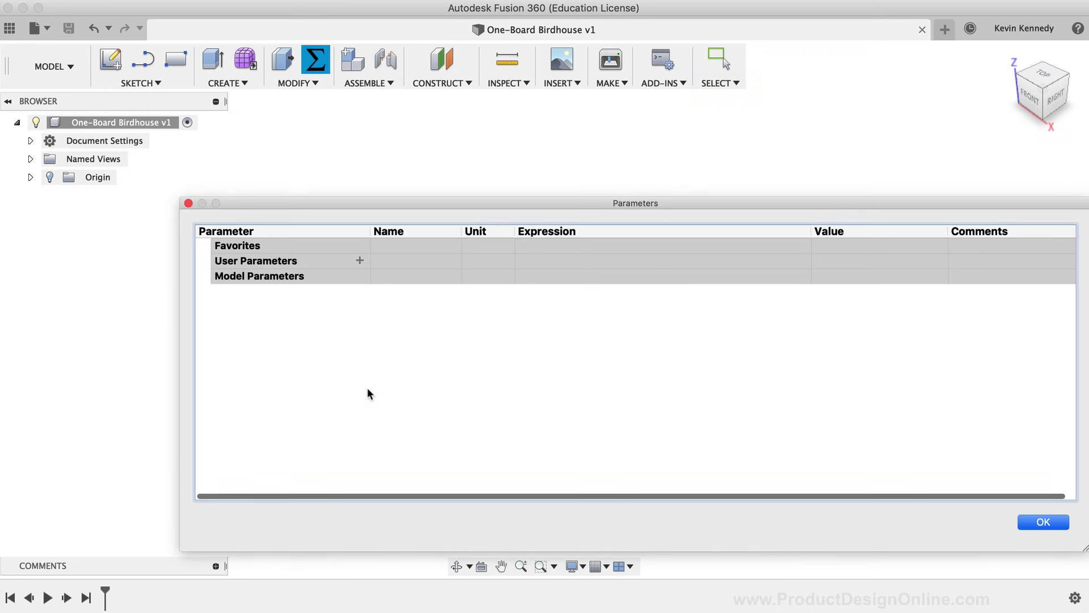
left_click_drag(414, 200, 352, 176)
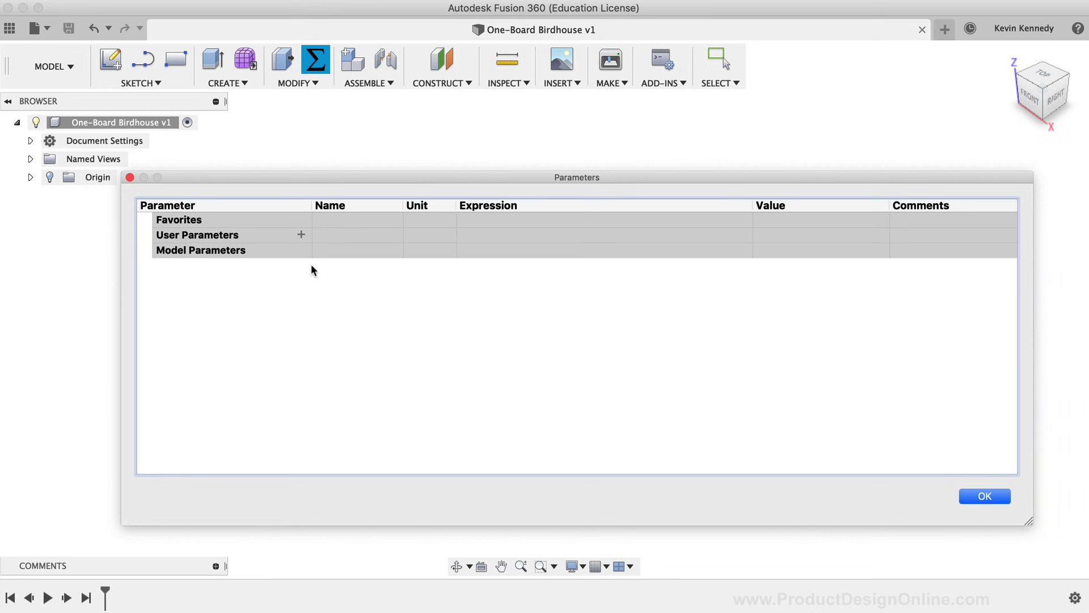
Step: Add a user parameter named width in inches with expression 5.5 and the comment "Width of the Board"
left_click(301, 234)
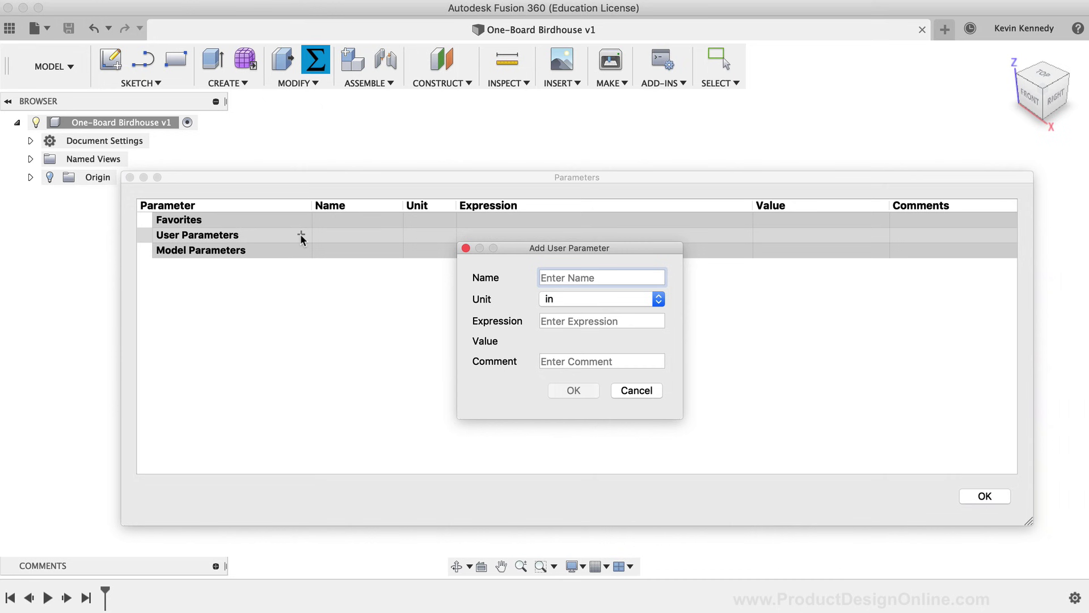
type("width")
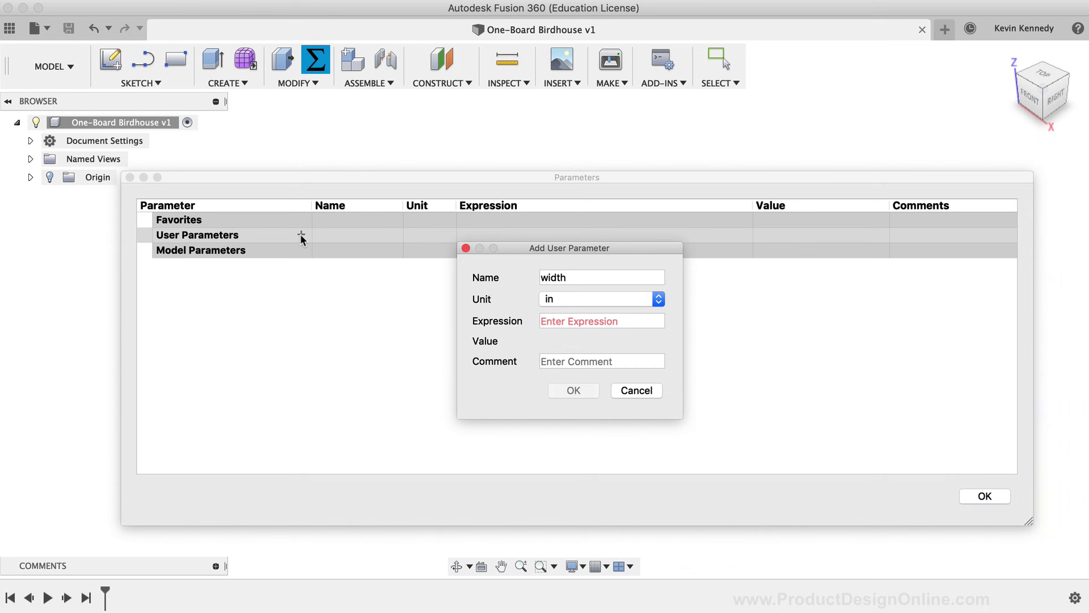
left_click(561, 319)
type("5.5")
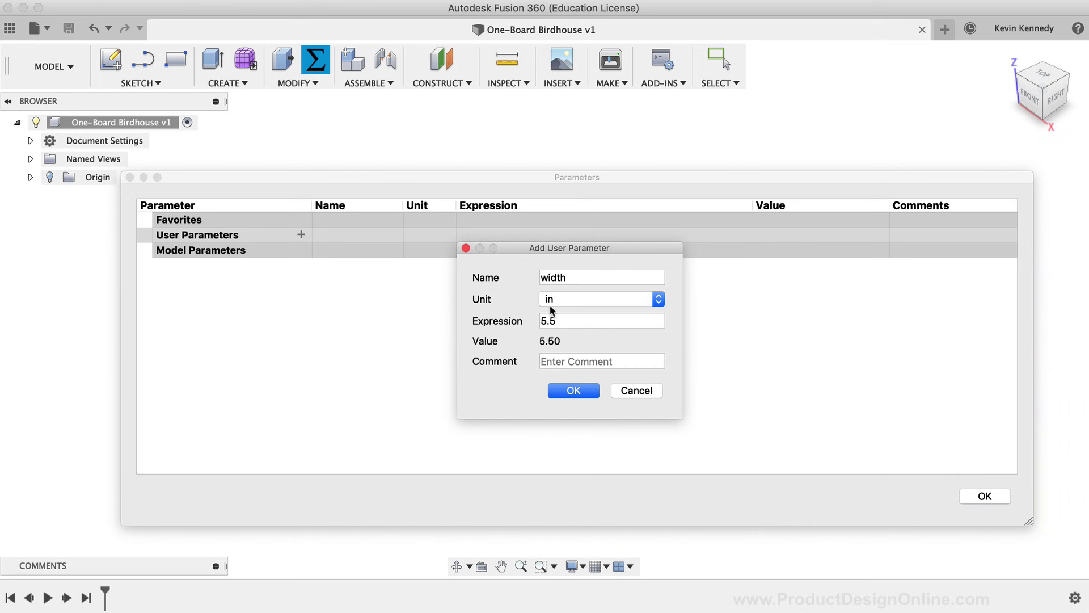
left_click(583, 299)
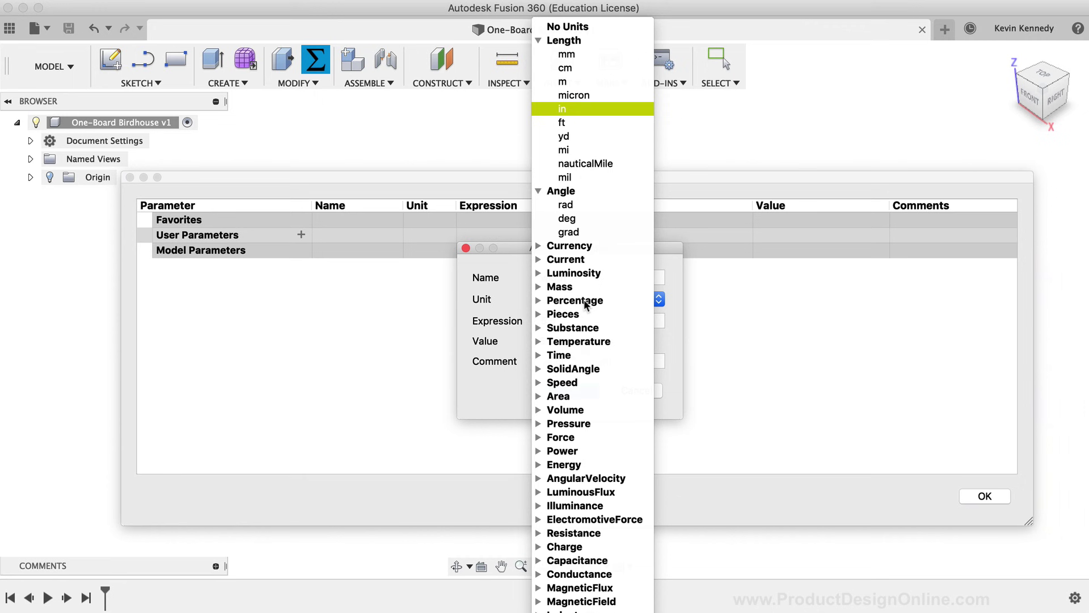
left_click(506, 289)
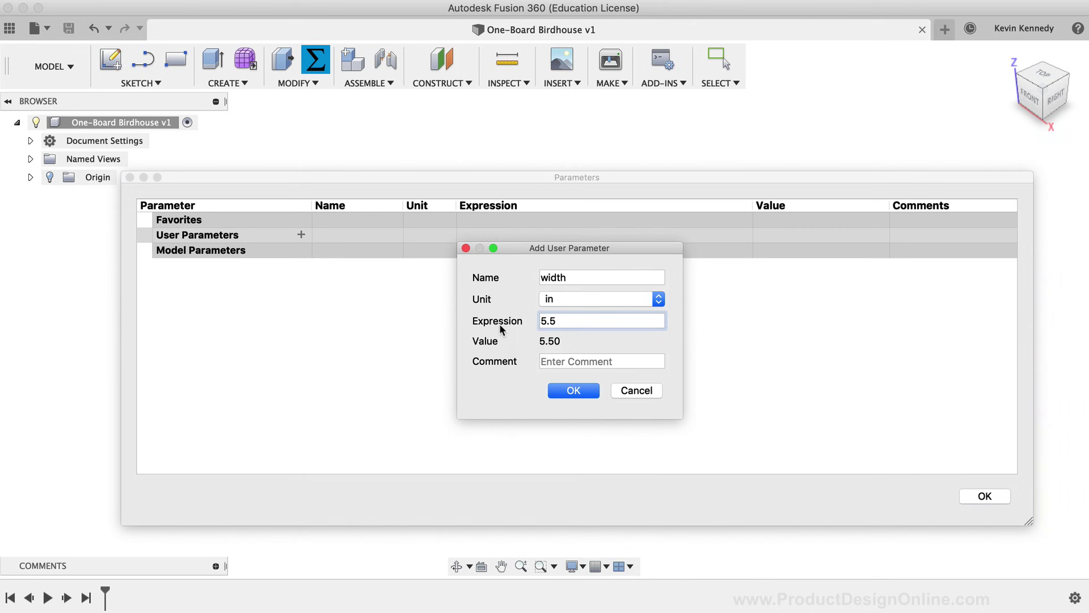
left_click(610, 361)
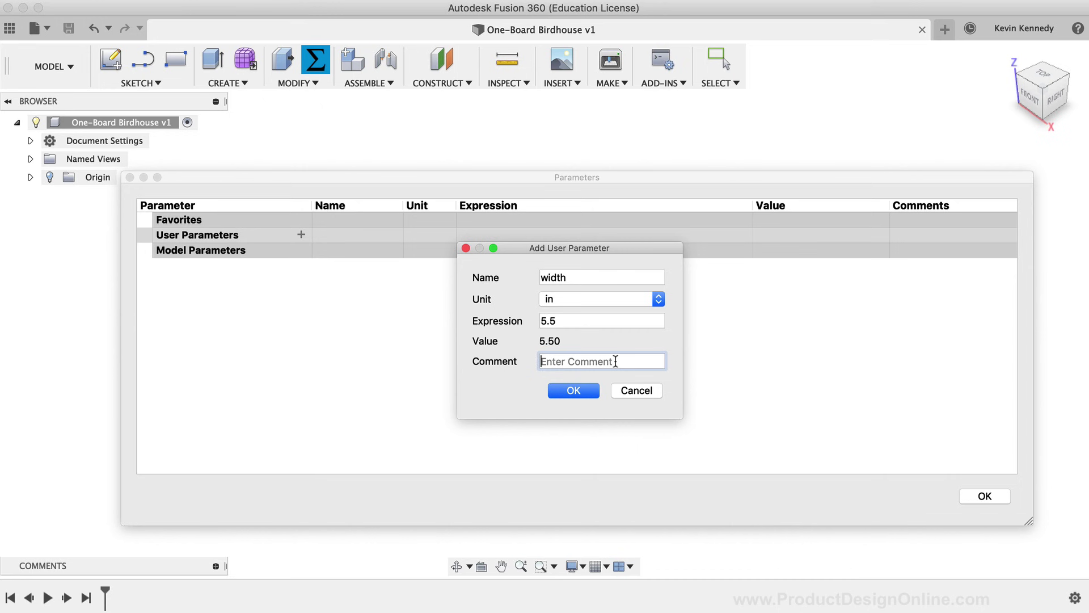
type("Width of the Board")
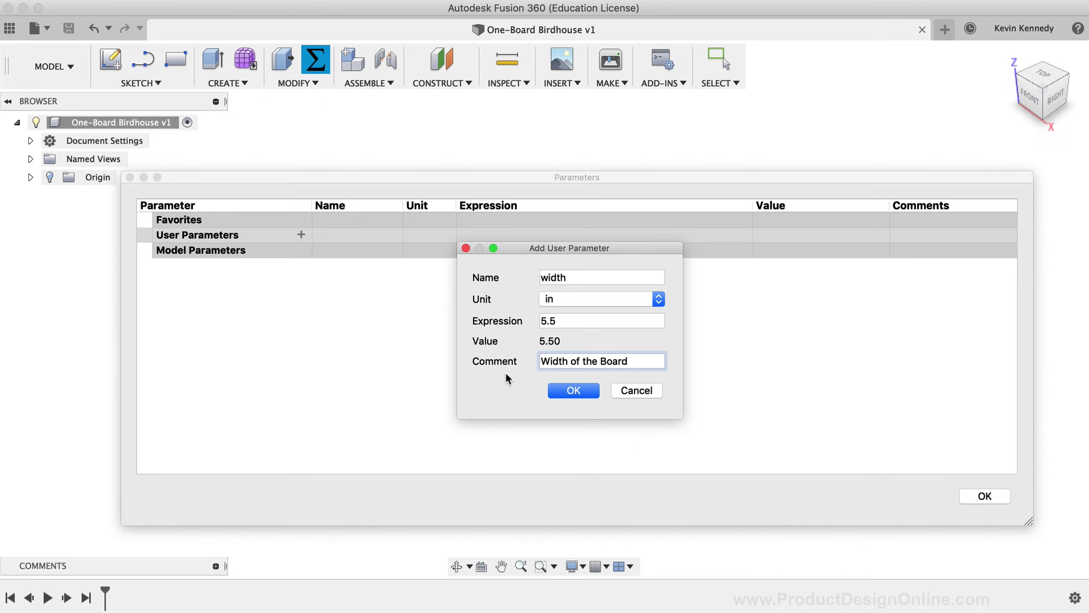
left_click(584, 391)
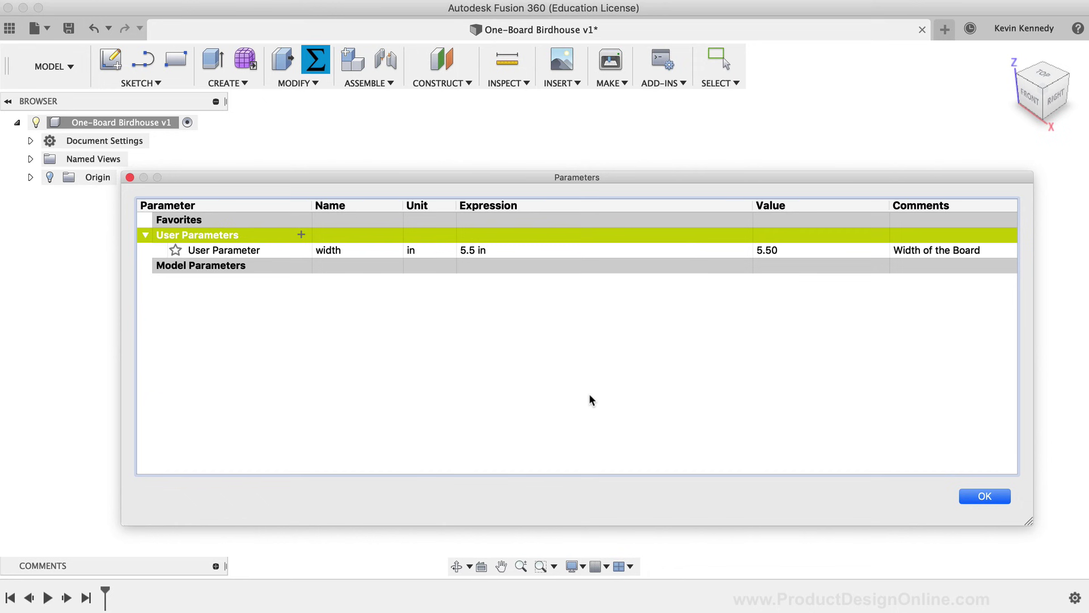
Step: Add a user parameter named height in inches with expression 5.25 and the comment "Height of Side Walls"
left_click(301, 235)
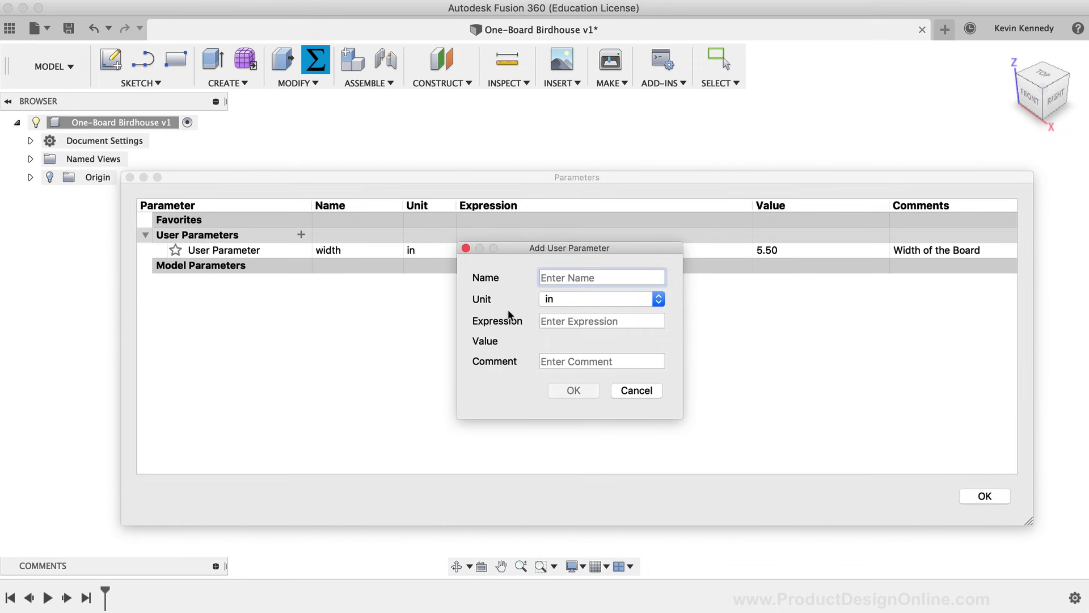
type("height")
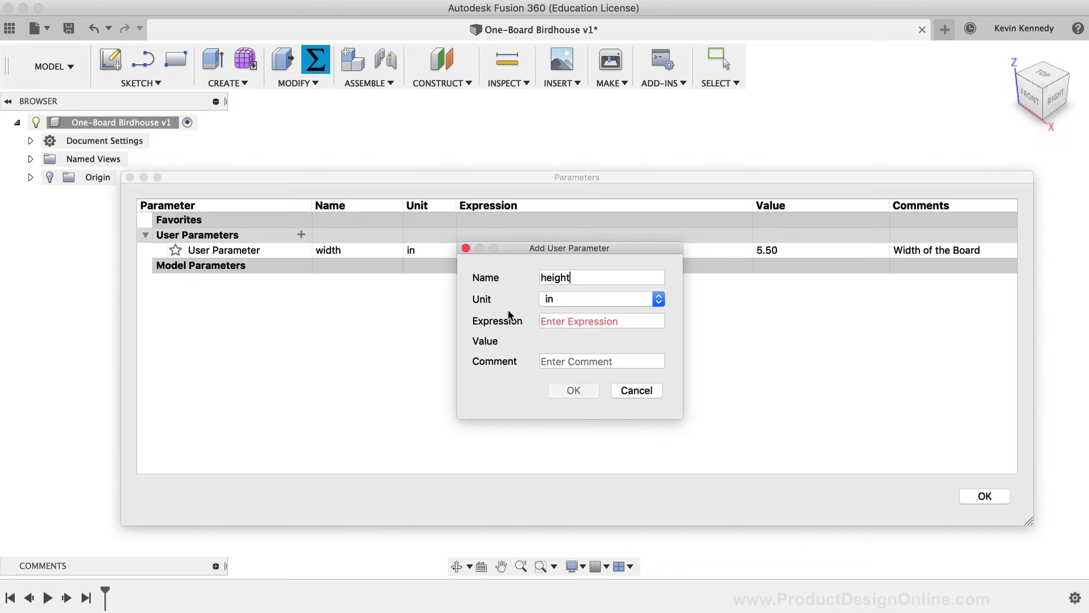
left_click(583, 319)
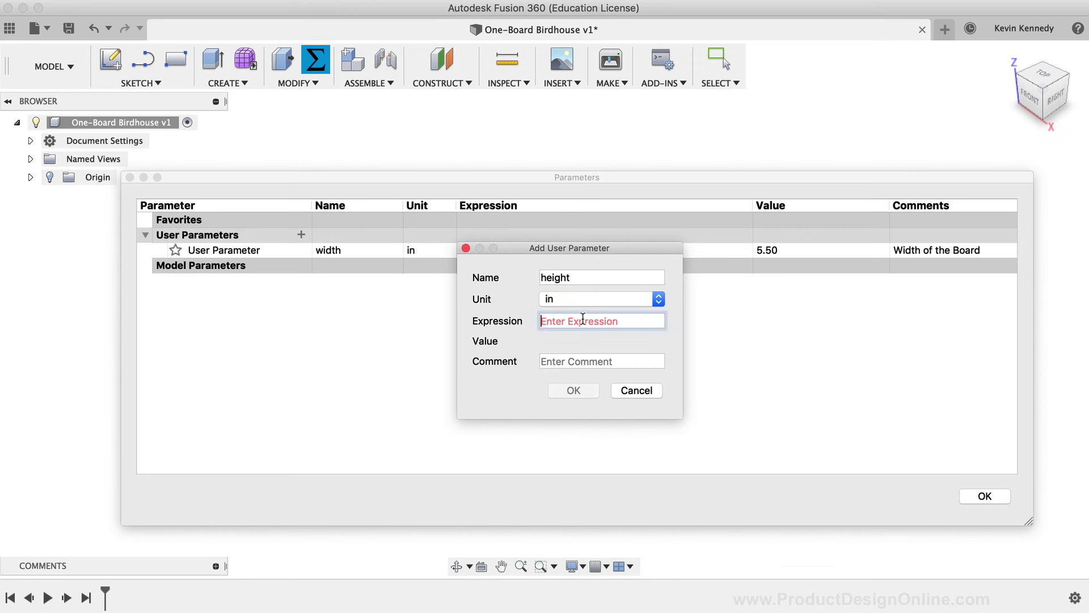
type("5.25")
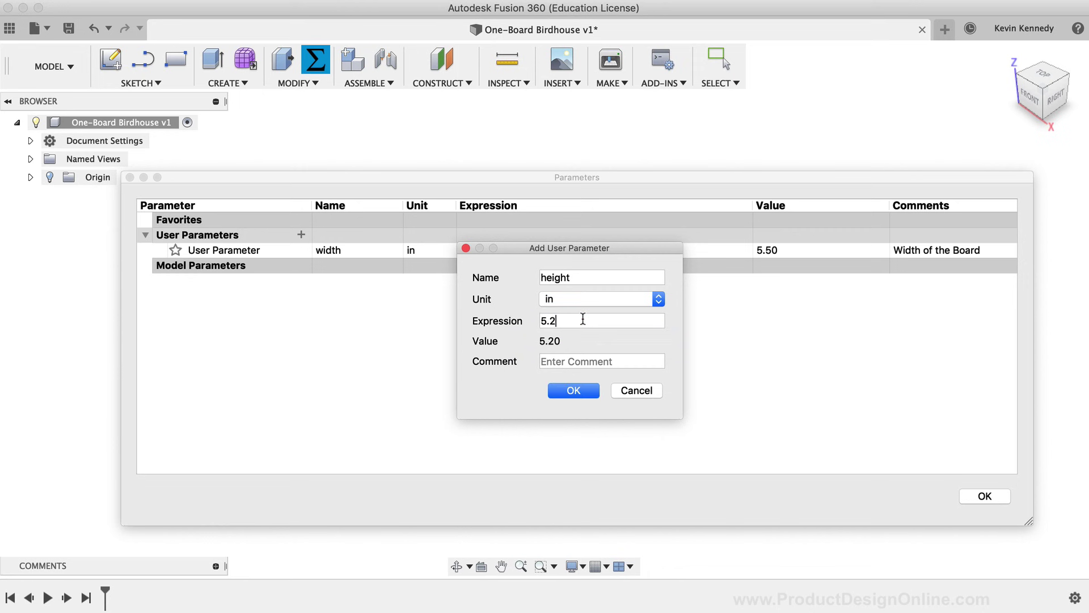
left_click(626, 360)
type("H")
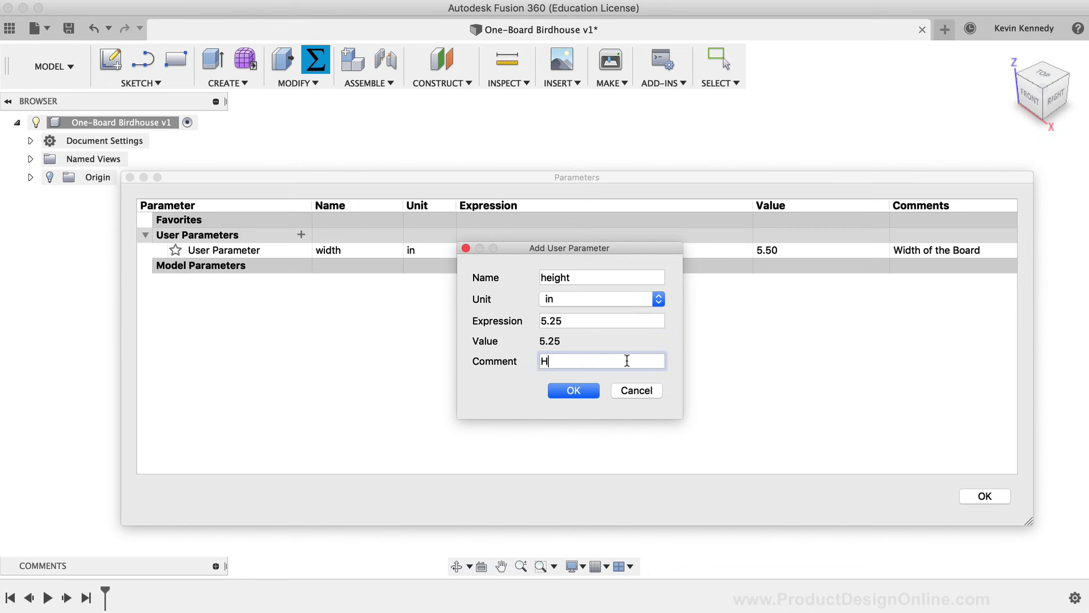
type("eight of Side Walls")
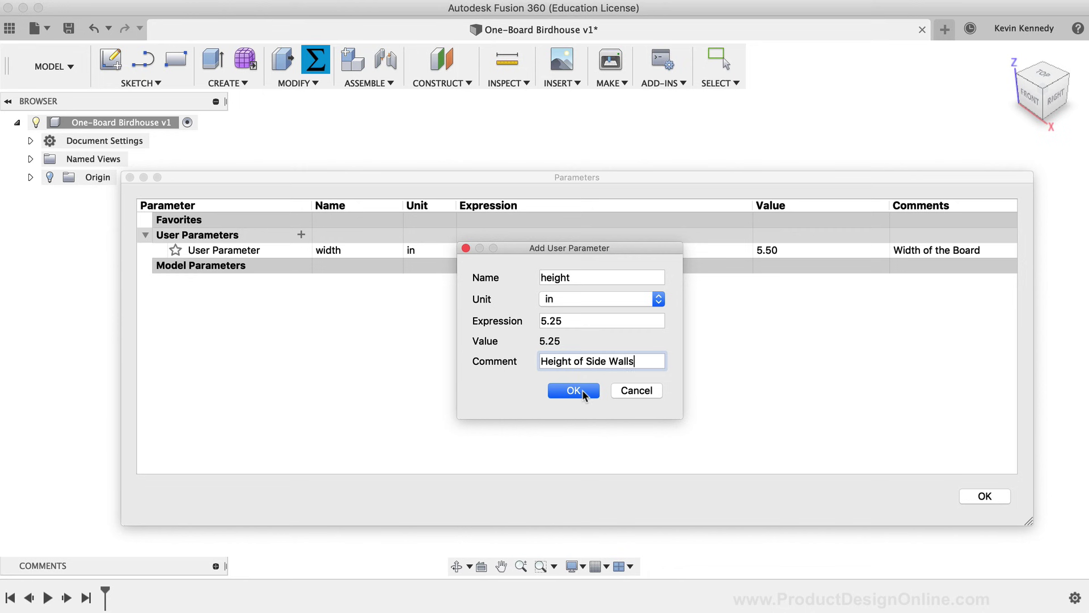
left_click(583, 392)
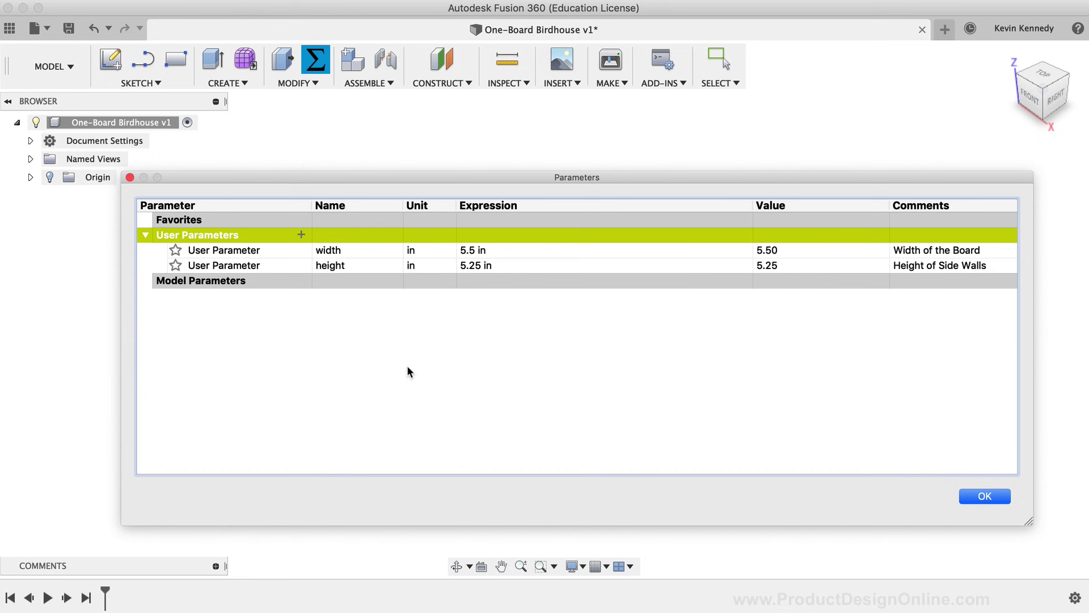
Step: Add a user parameter named thickness in inches with expression .75 and the comment "Thickness of the Board"
left_click(301, 234)
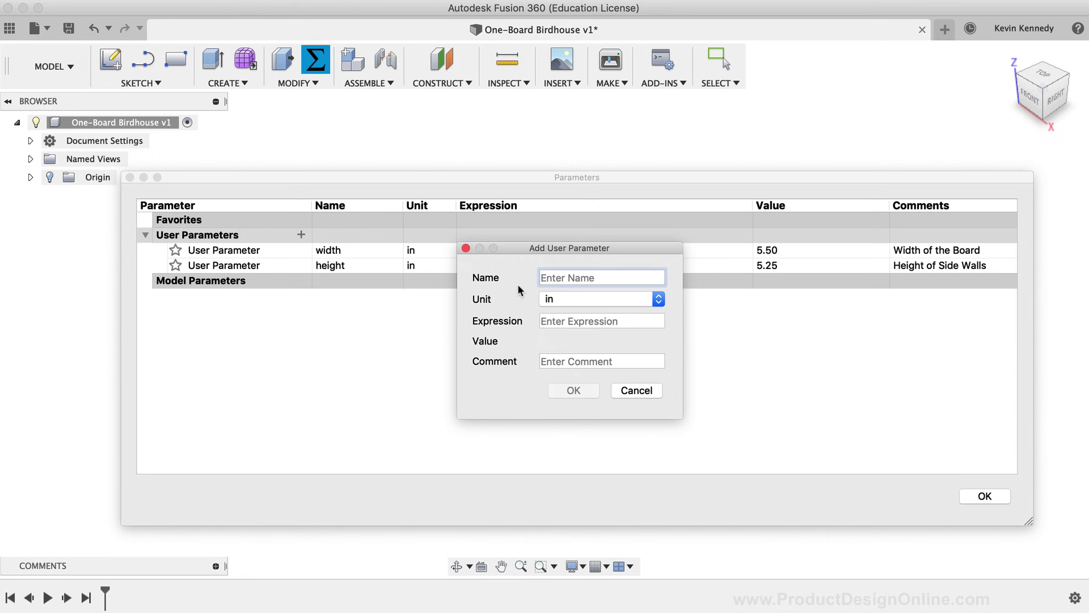
type("thickness")
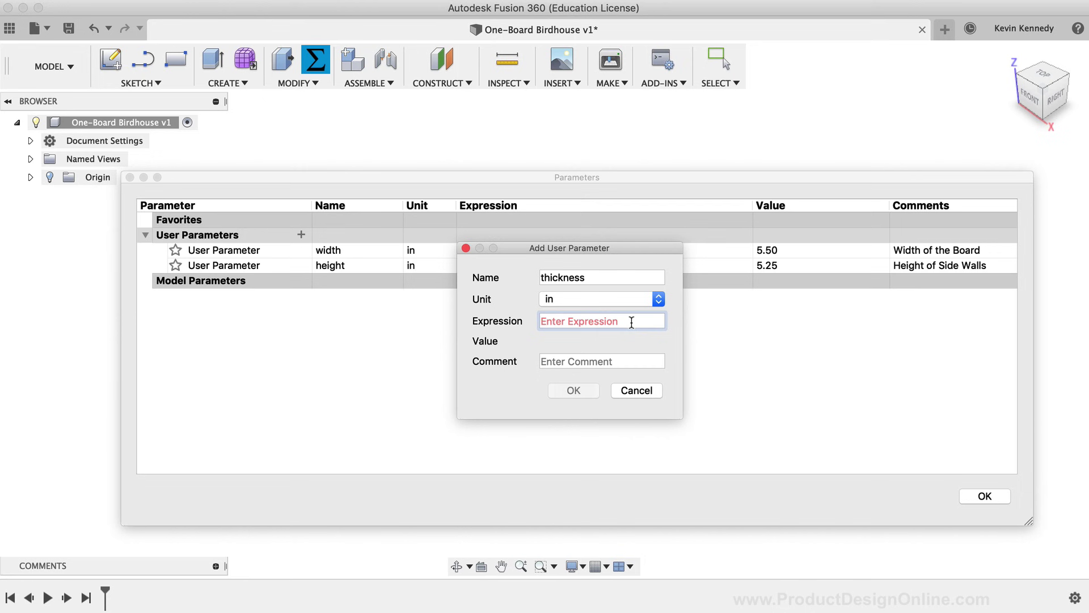
type(".75")
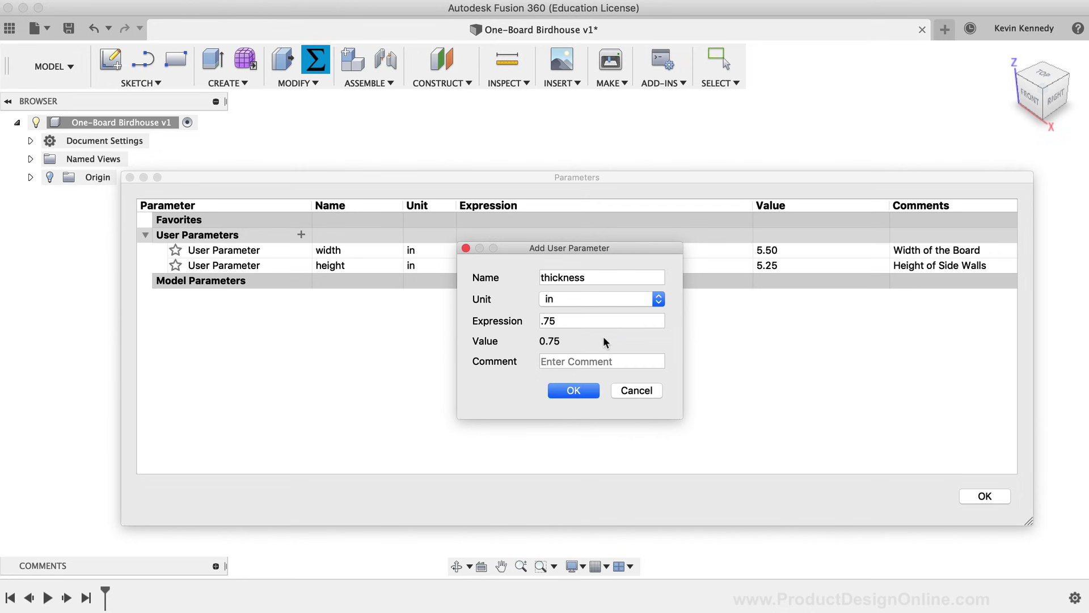
left_click(576, 361)
type("Thic")
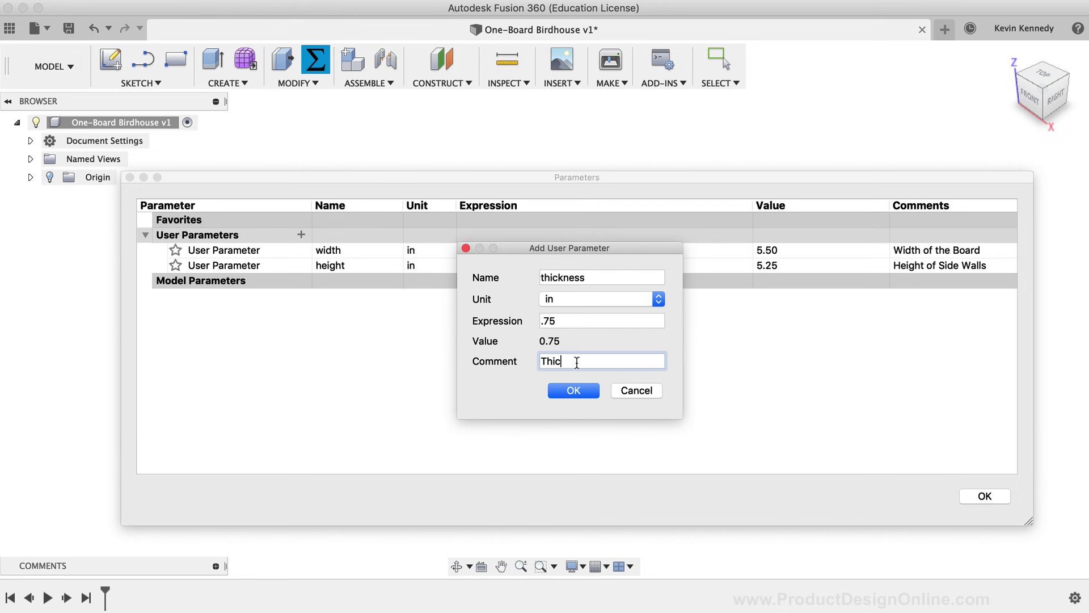
type("kness of the Board")
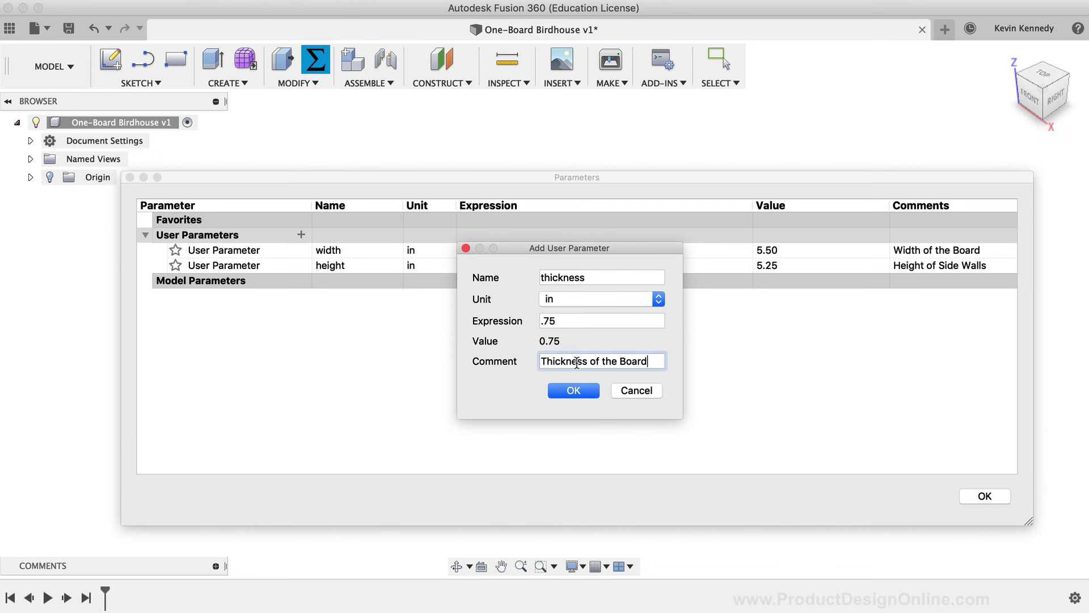
left_click(591, 391)
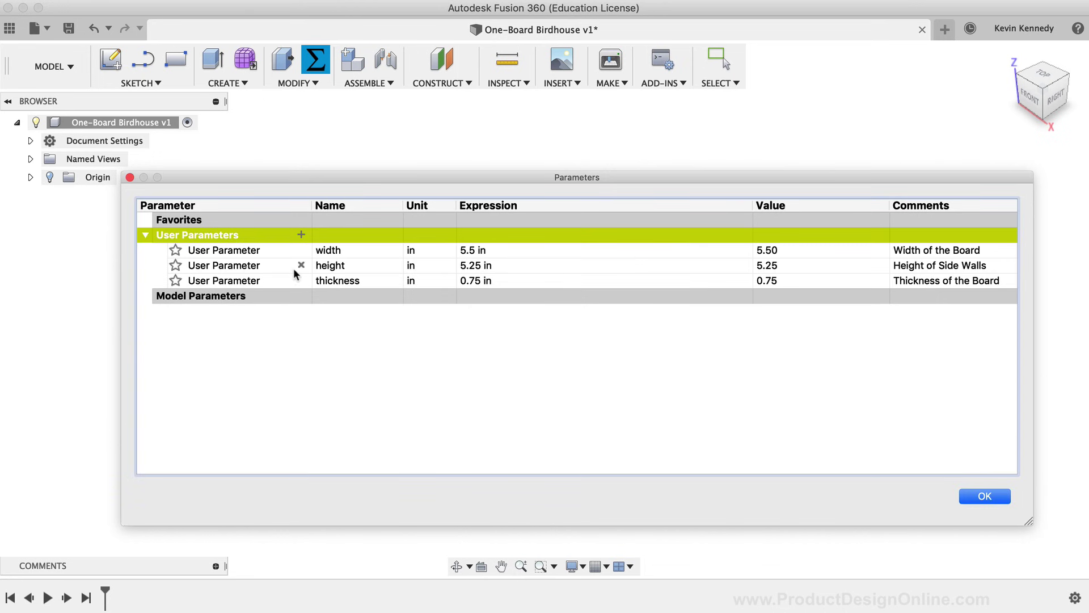
Step: Add a user parameter named totalHeight in inches with expression 8 and the comment "Height from Bottom to Peak"
left_click(301, 234)
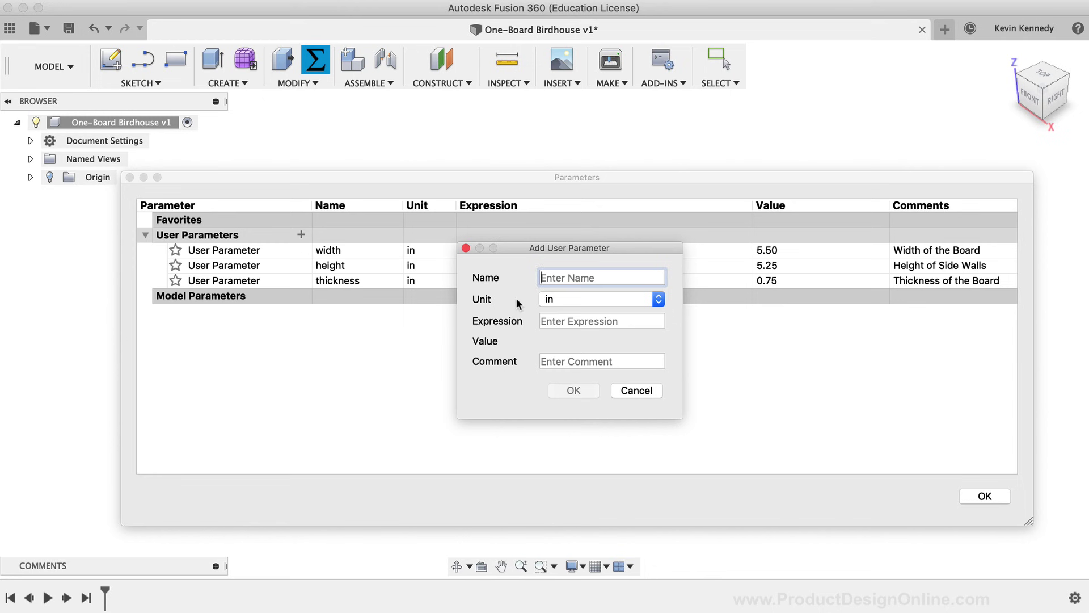
type("tot")
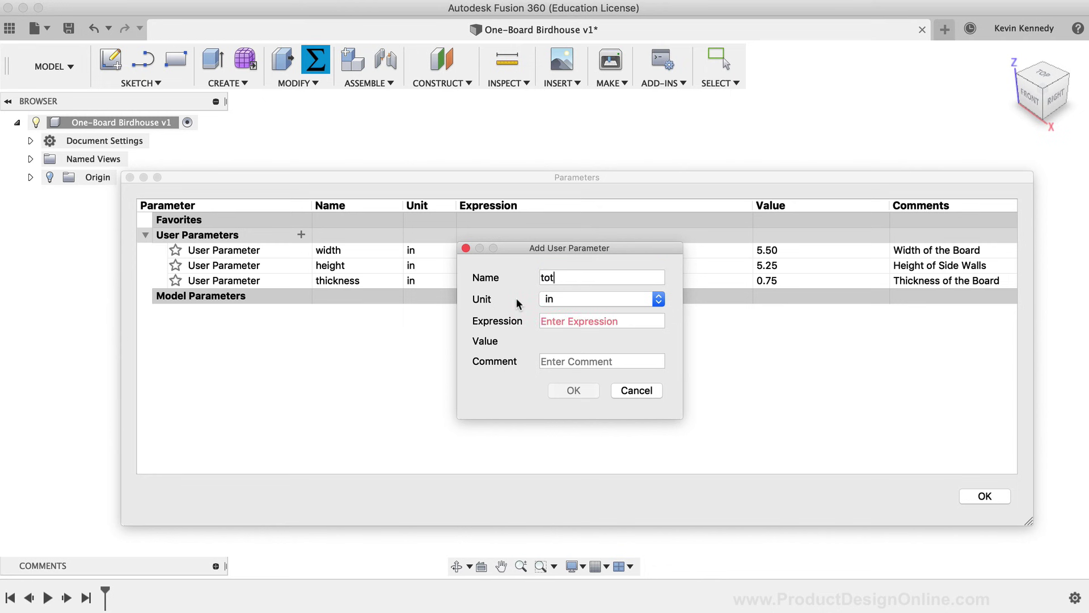
type("alHeight")
left_click(563, 322)
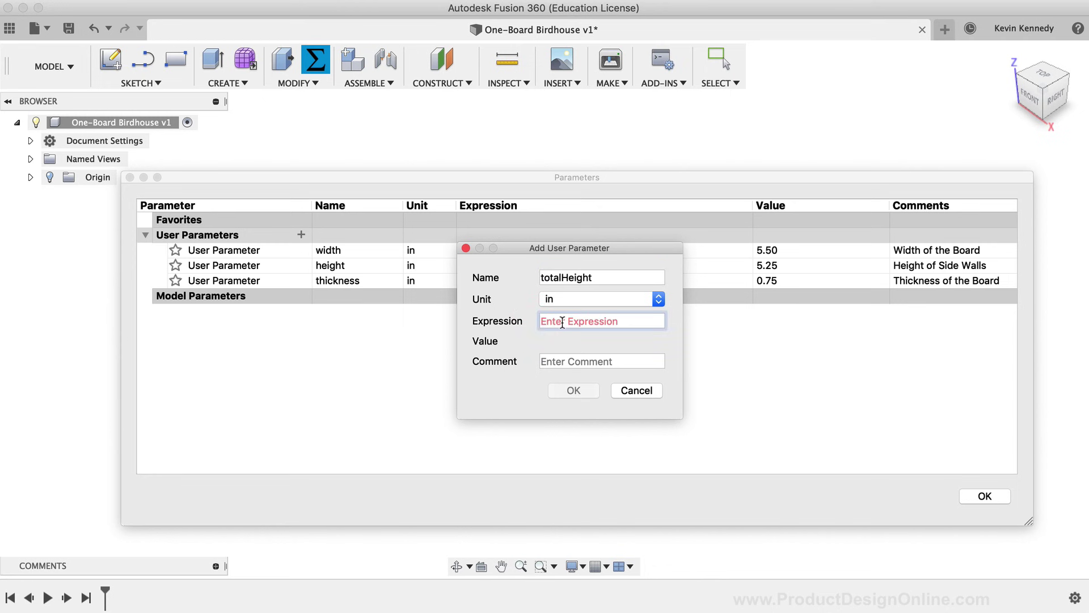
type("8")
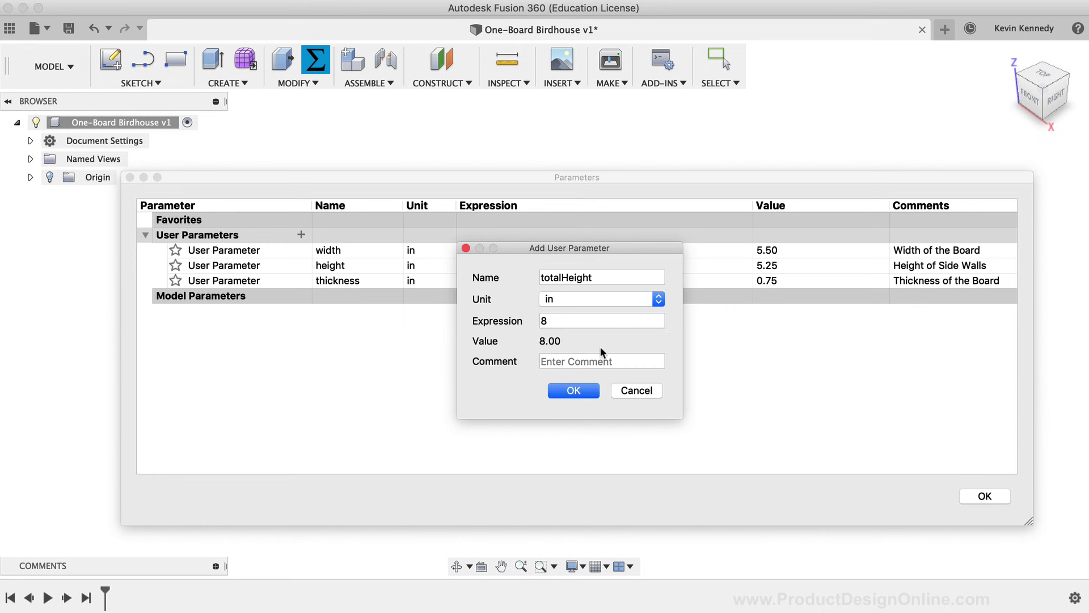
left_click(623, 359)
type("Heig")
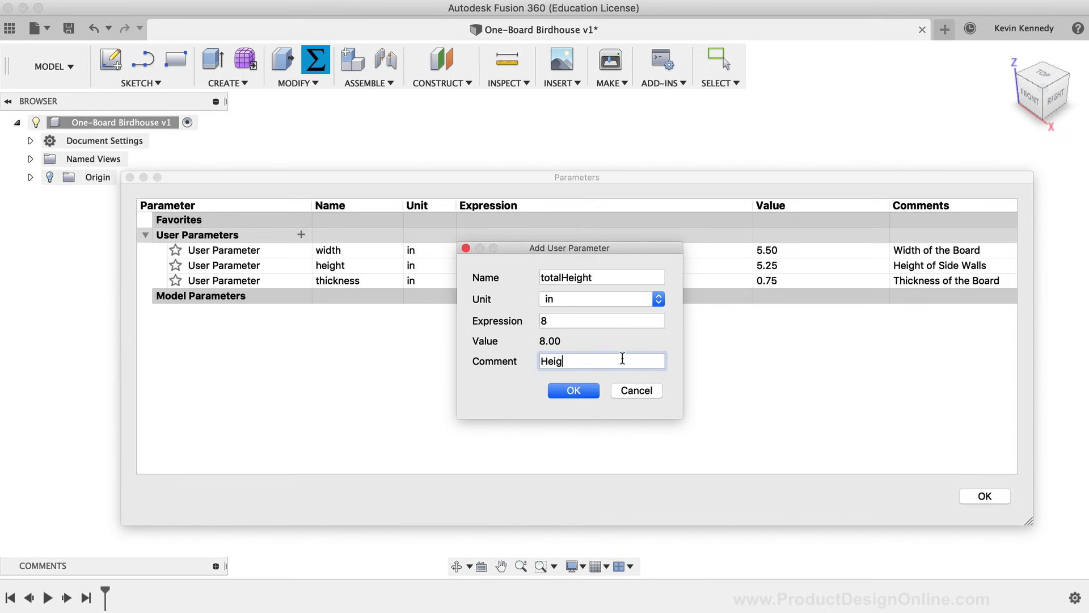
type("ht from Bottom to Peak")
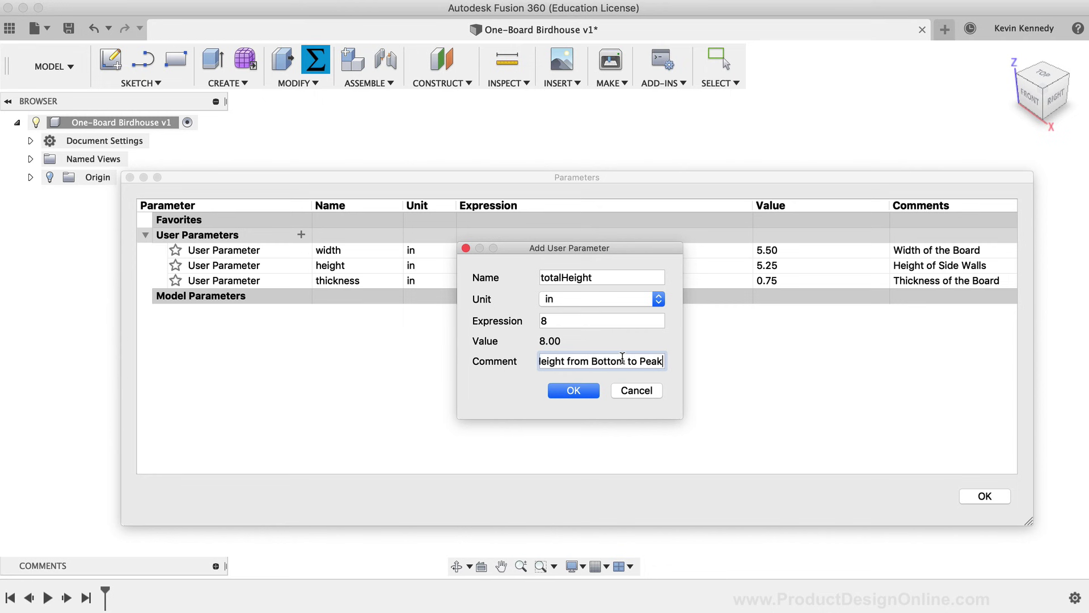
left_click(576, 390)
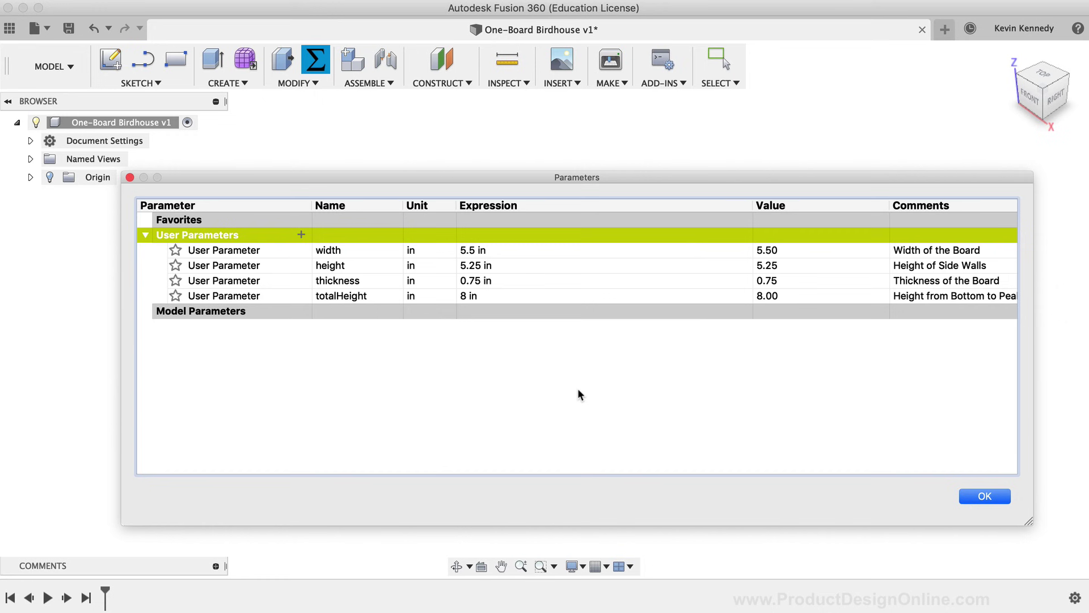
Step: Add a user parameter named roofLength in inches with expression 9 and the comment "Length of the Roof"
left_click(301, 234)
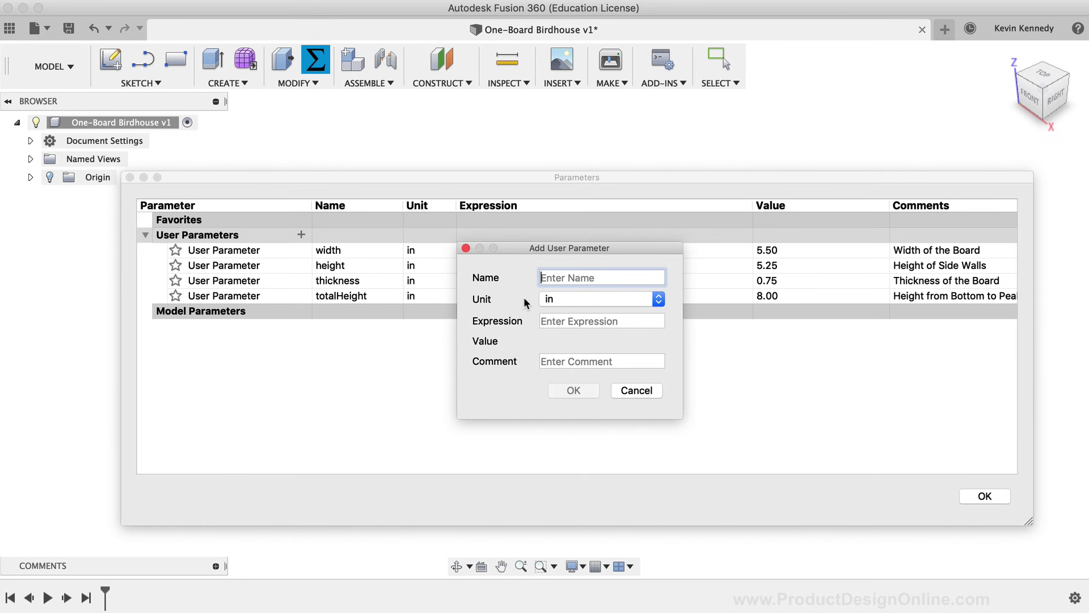
type("roof")
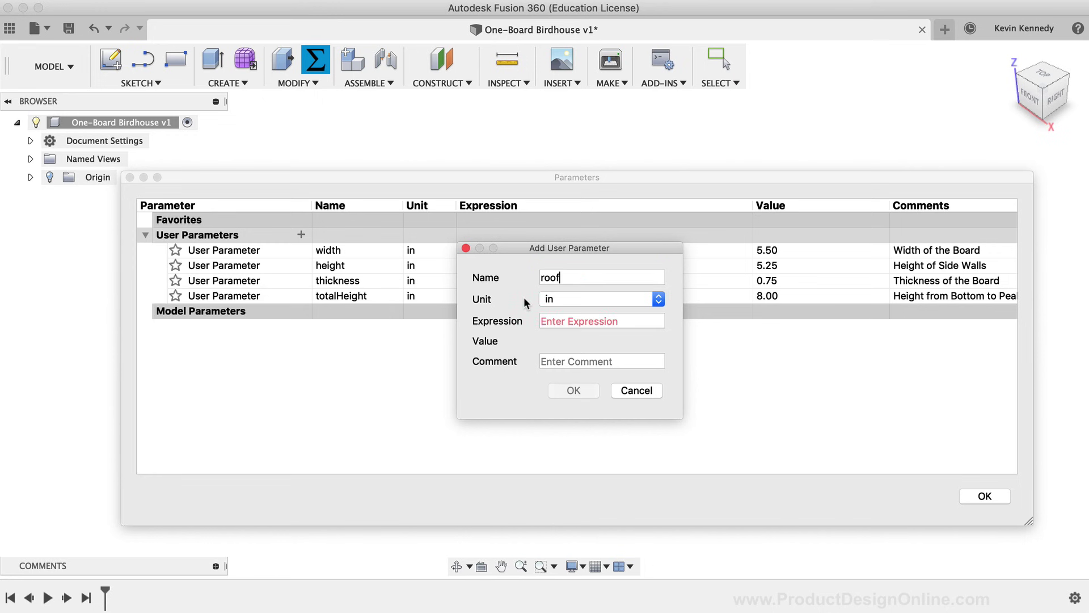
type("Length")
left_click(567, 321)
type("9")
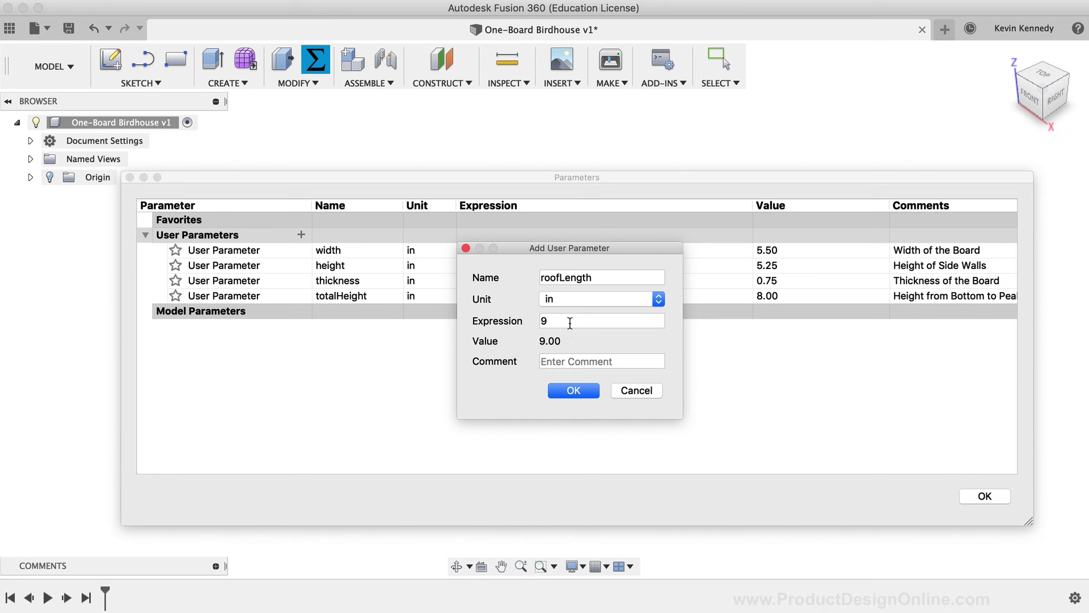
left_click(559, 362)
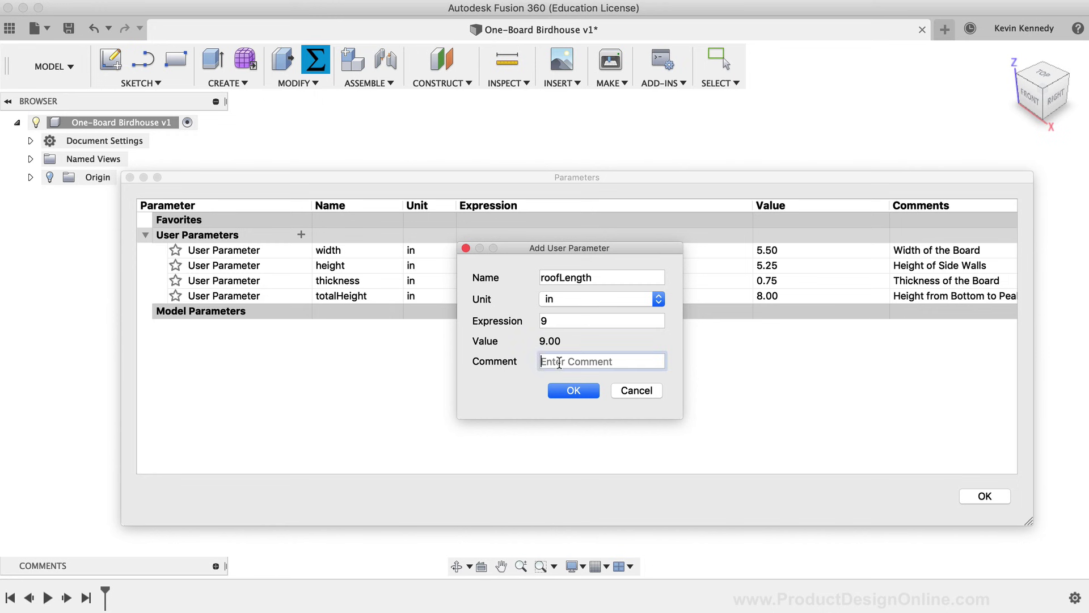
type("Length of the Roof")
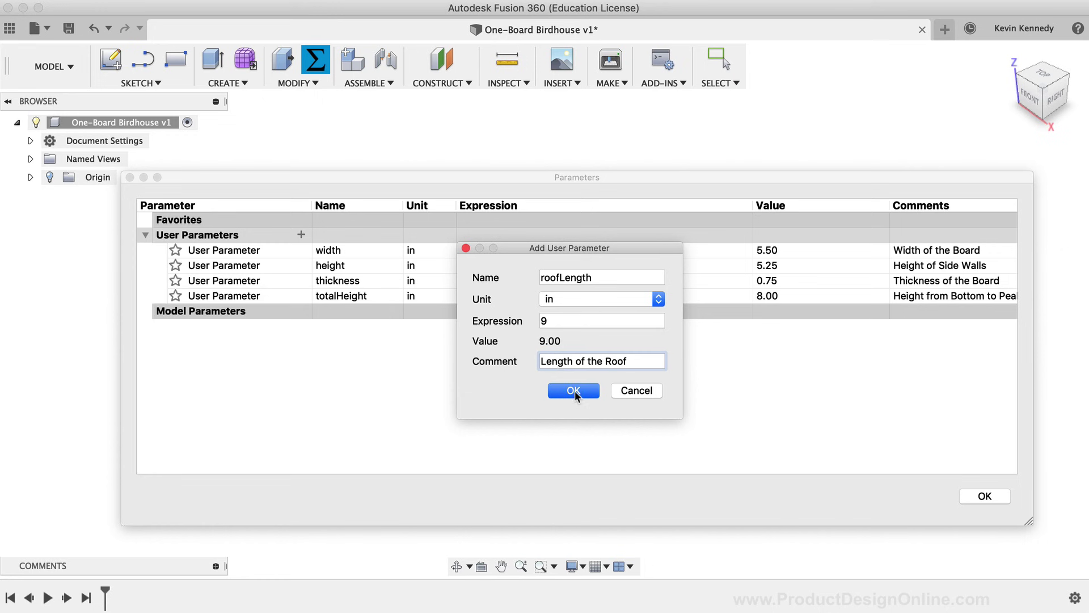
left_click(574, 391)
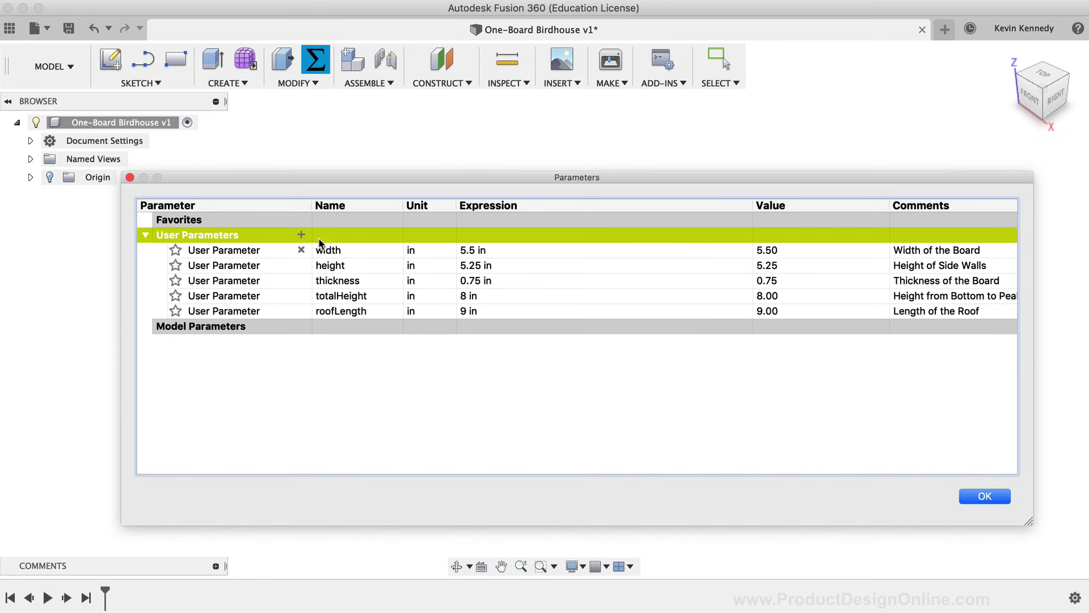
Step: Add a user parameter named dowelLength in inches with expression 2 and the comment "Length of the Dowel Rod"
left_click(301, 235)
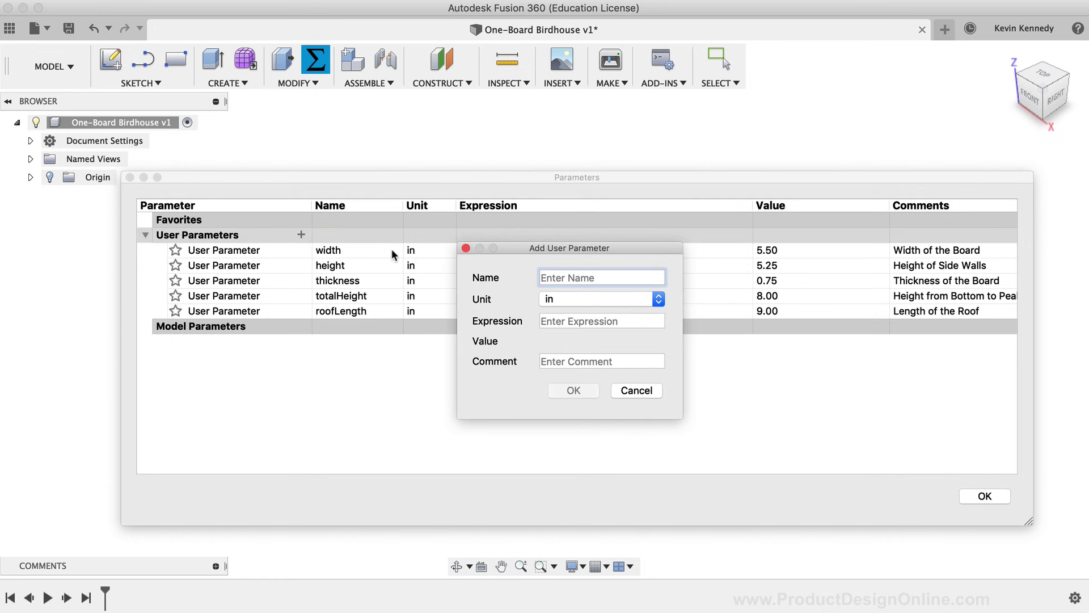
type("dowelL")
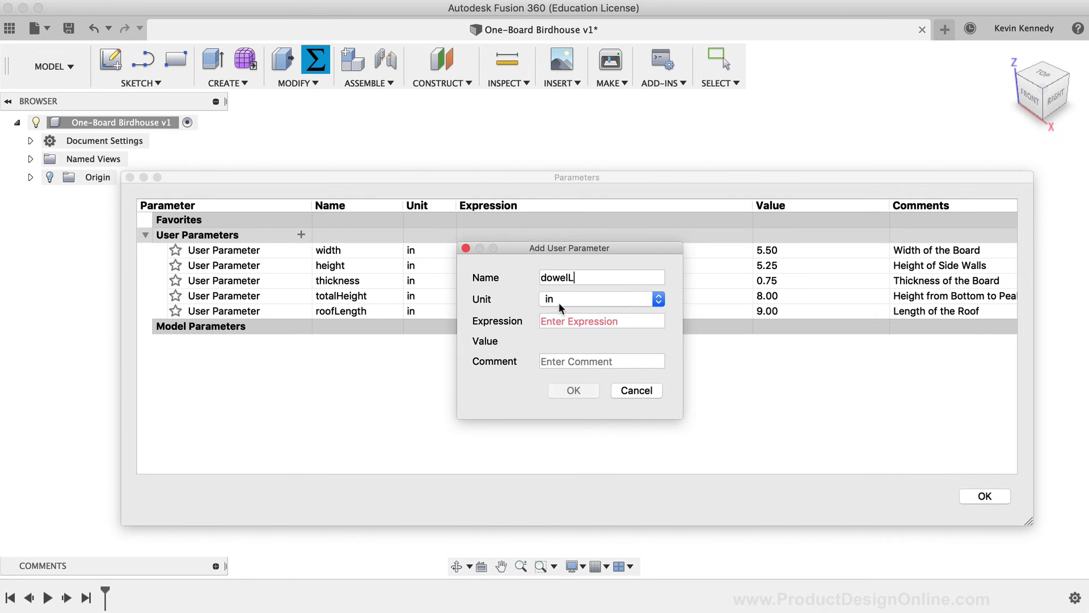
type("ength")
left_click(589, 322)
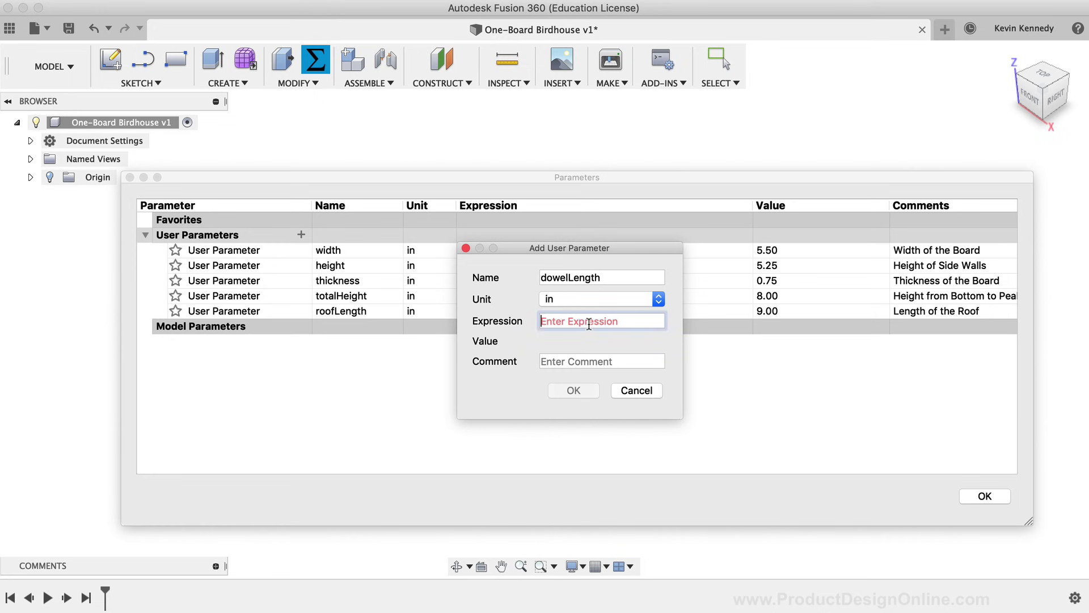
type("2")
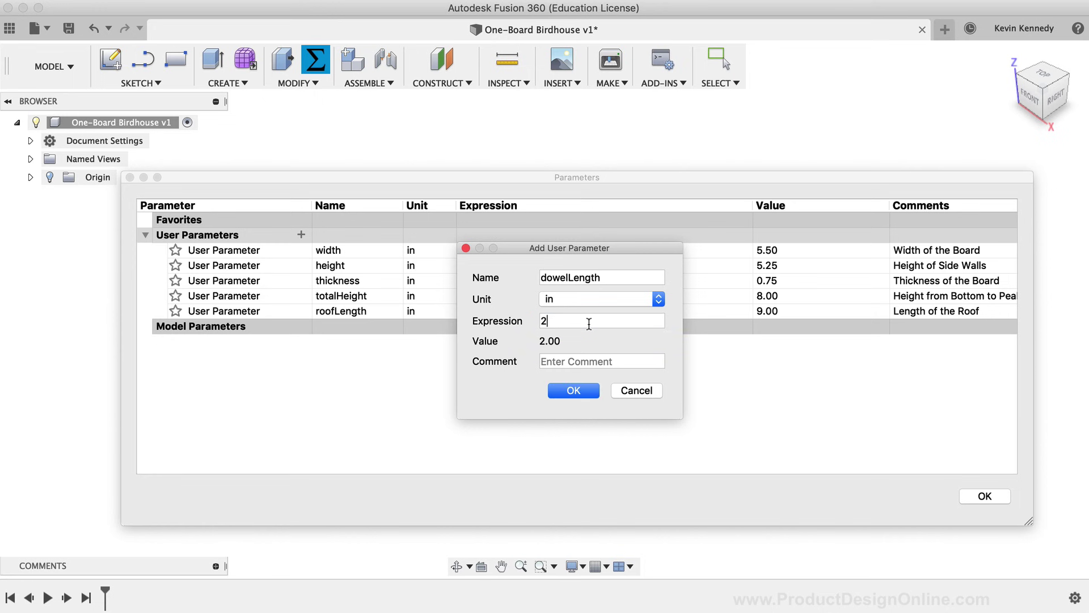
left_click(621, 360)
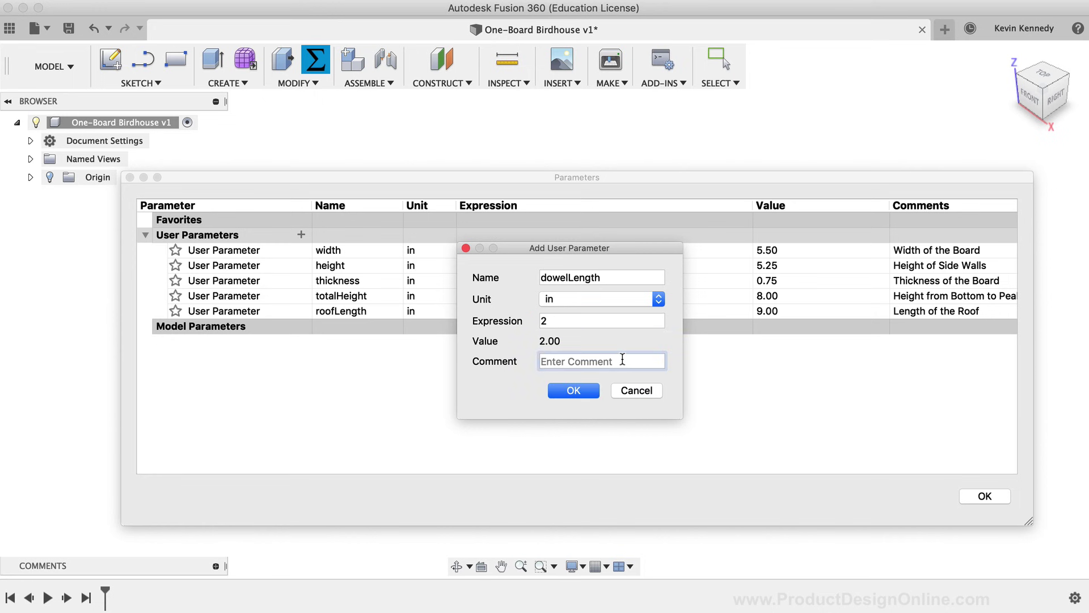
type("Length of the Dowel Rod")
left_click(575, 390)
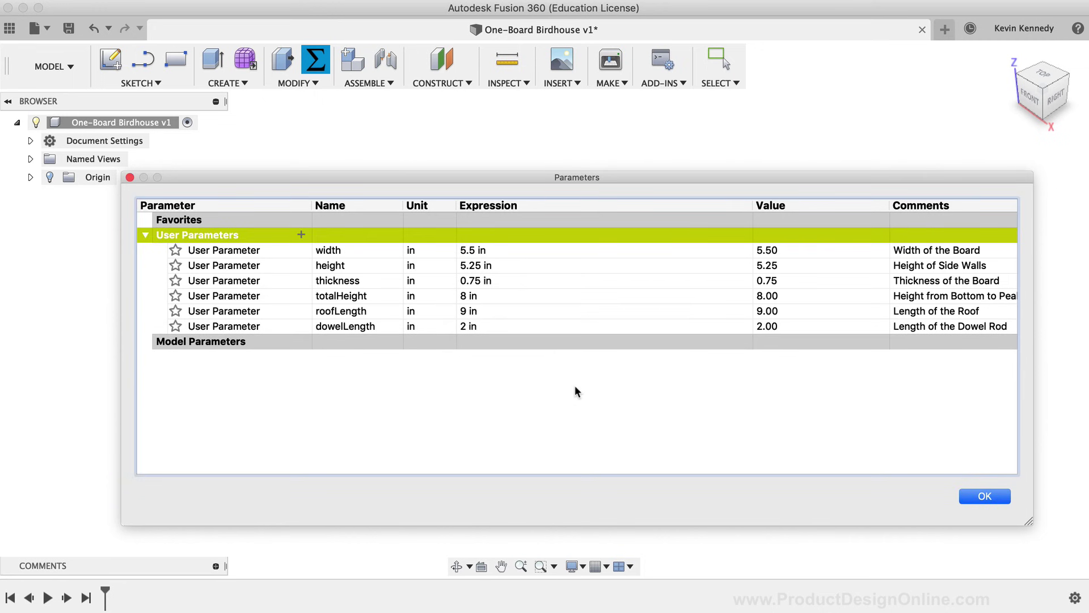
Step: Add a user parameter named dowelWidth in inches with expression .5 and the comment "Width of Dowel Rod", and close the Parameters dialog
left_click(301, 234)
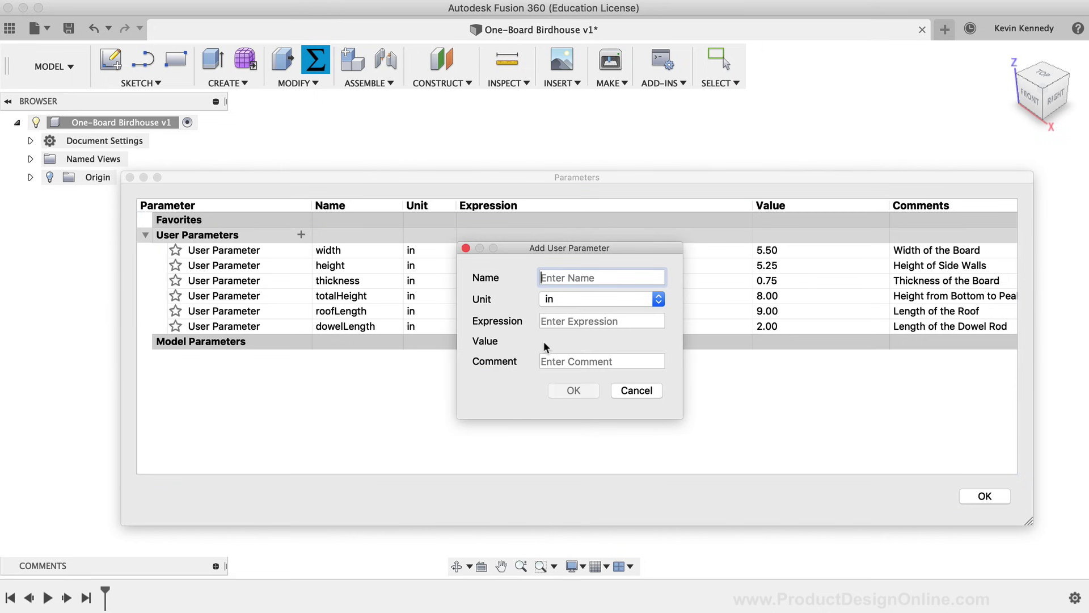
type("dowel")
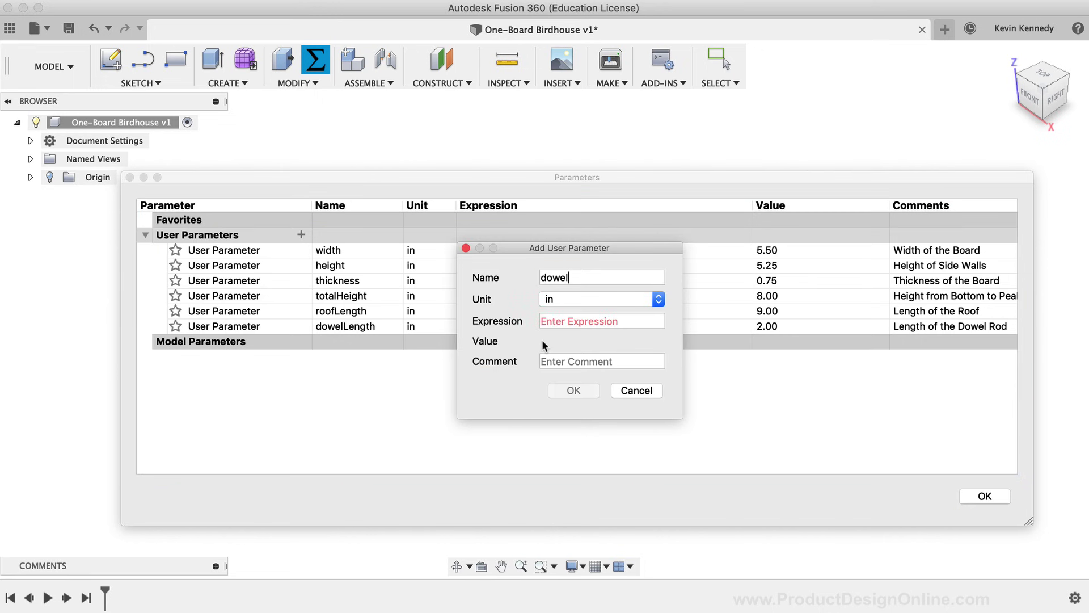
type("Width")
left_click(590, 320)
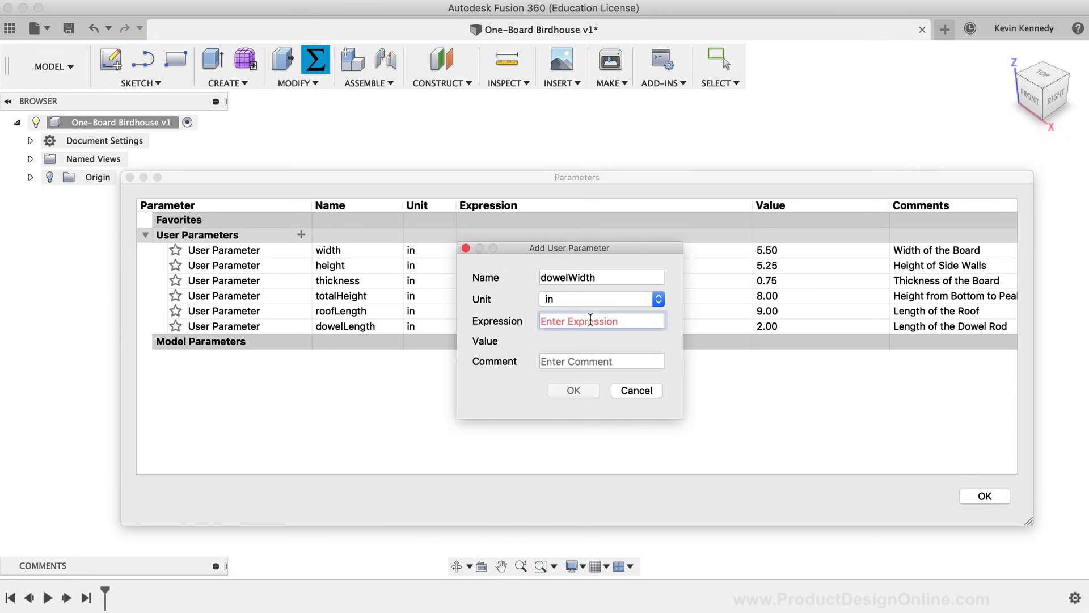
type(".5")
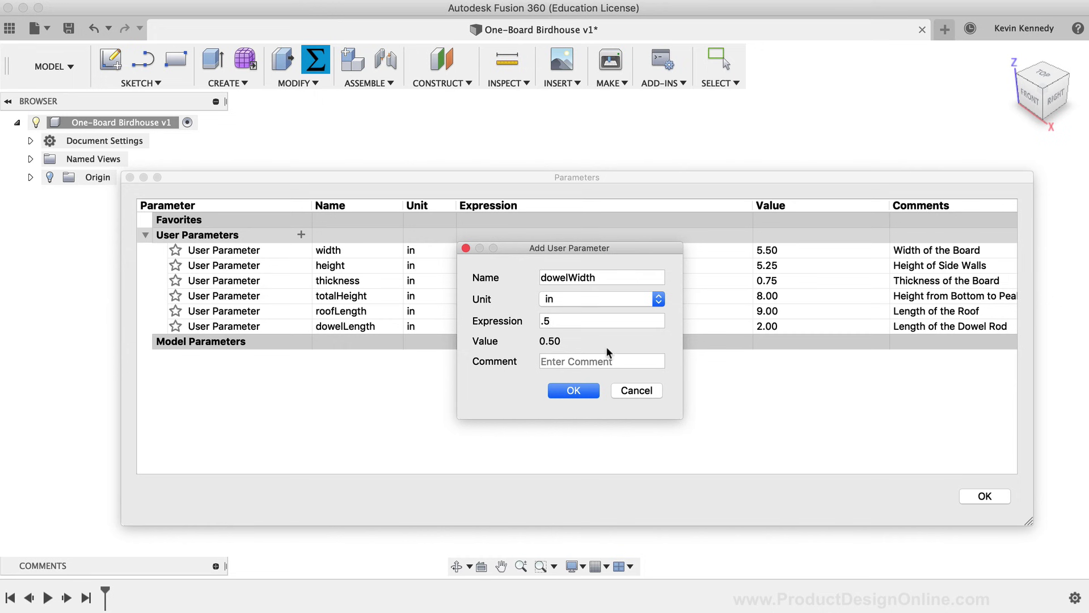
left_click(620, 361)
type("Wid")
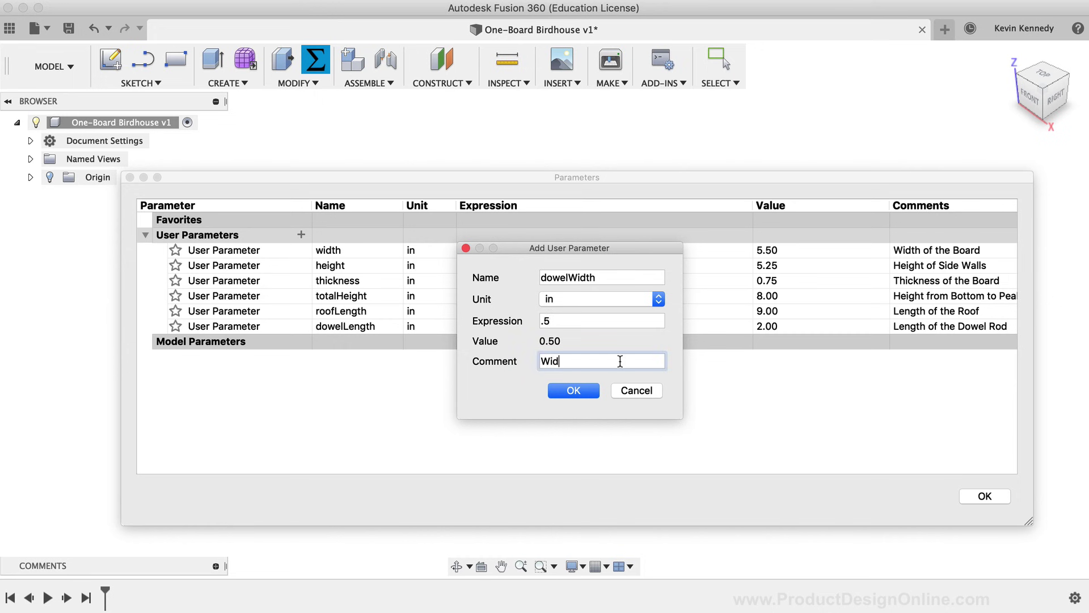
type("th of Dowel Rod")
left_click(588, 390)
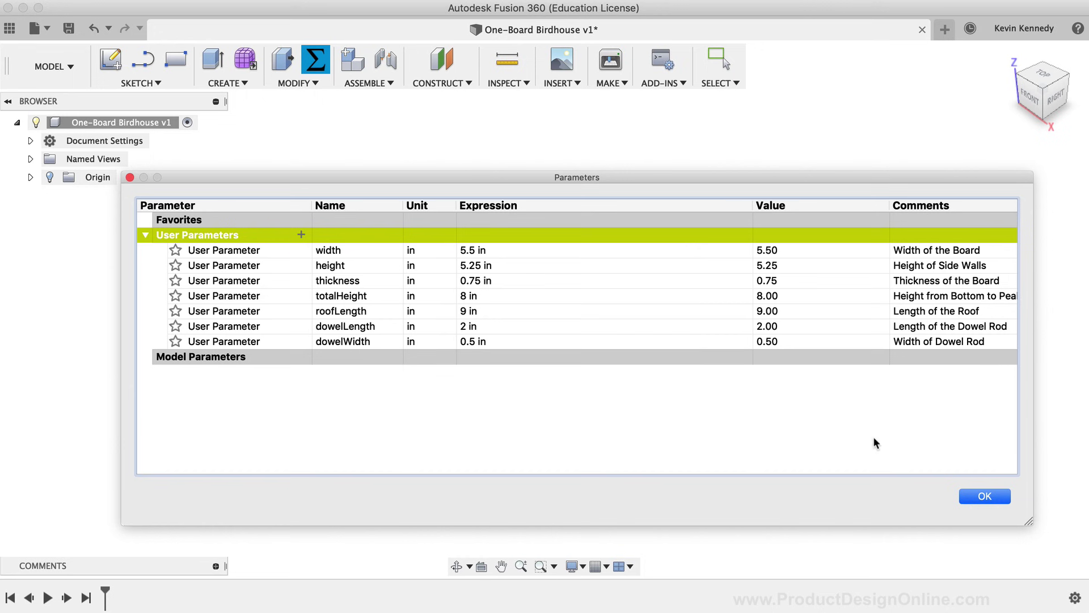
left_click(991, 497)
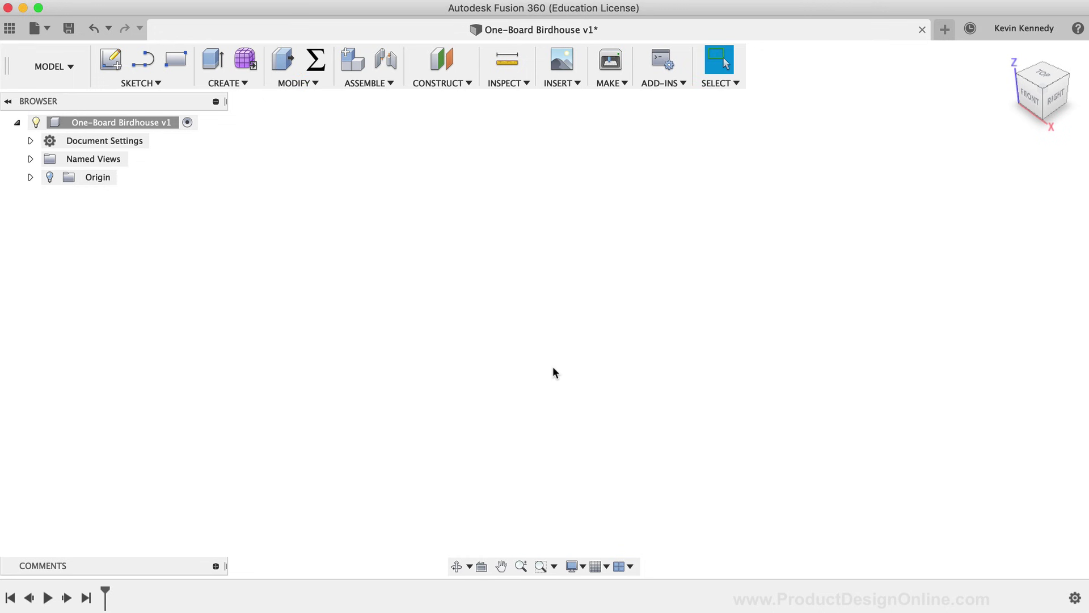
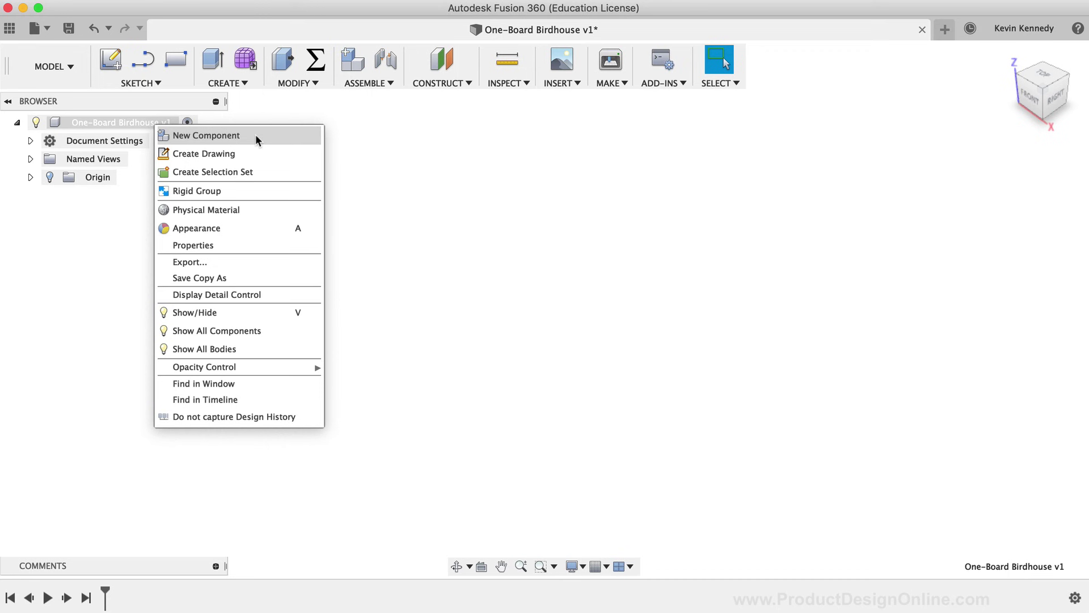
Step: Create six new empty components under the top-level One-Board Birdhouse assembly
left_click(255, 136)
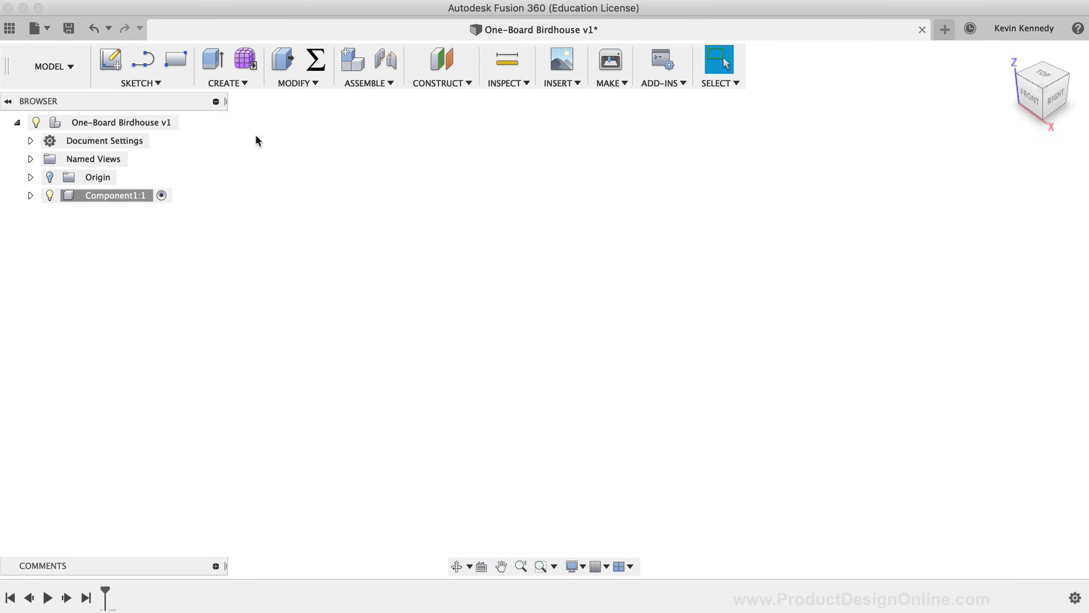
right_click(143, 122)
left_click(213, 149)
right_click(143, 121)
left_click(186, 151)
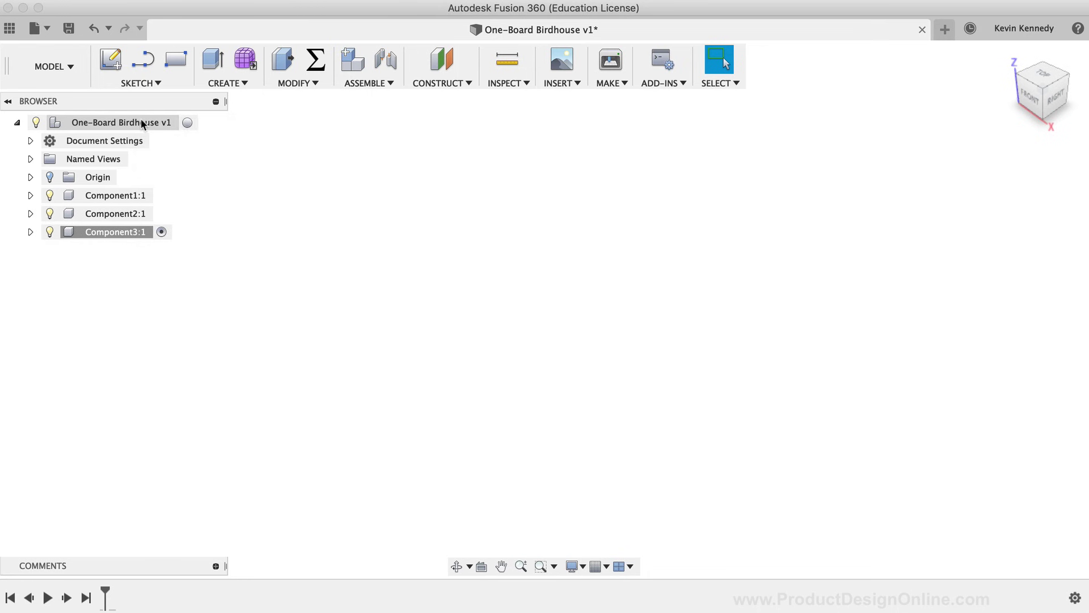
right_click(142, 121)
left_click(177, 152)
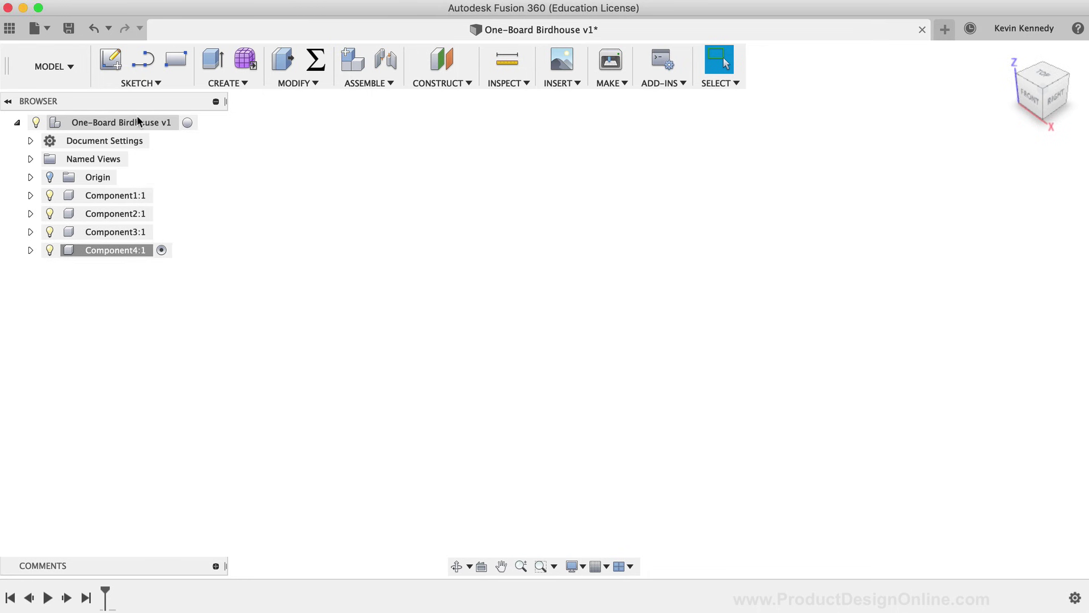
right_click(138, 120)
left_click(177, 146)
right_click(135, 122)
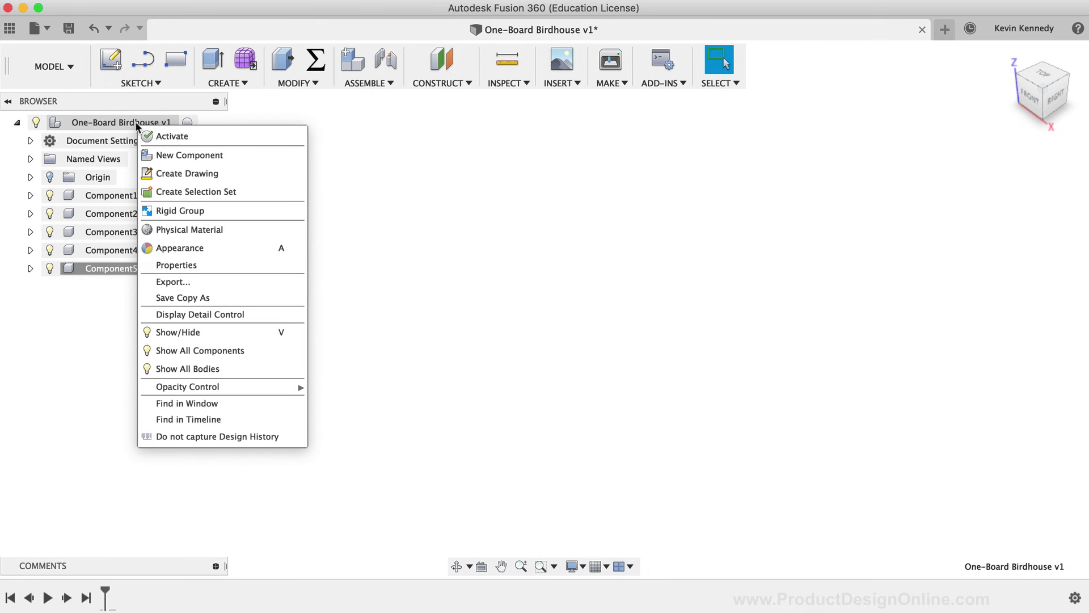
left_click(177, 155)
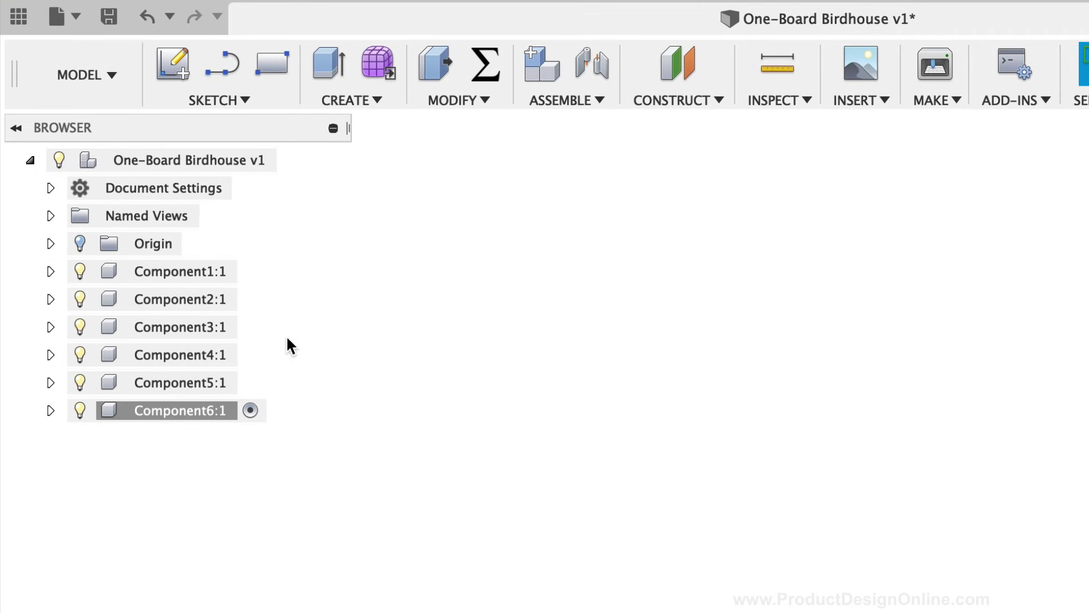
Step: Rename Component1 as Front and Component2 as Right Side
left_click(182, 276)
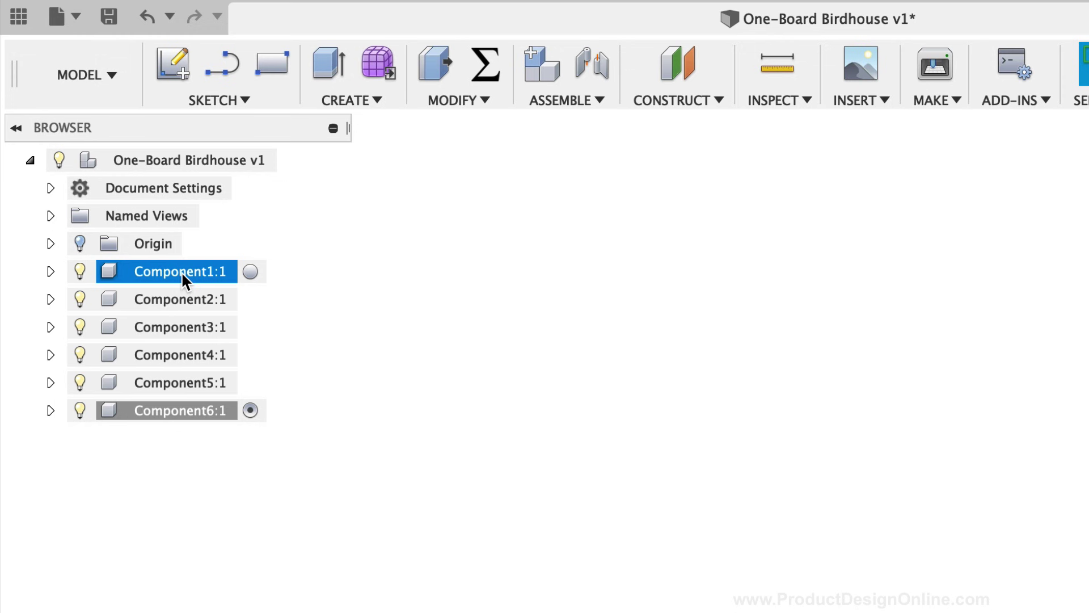
double_click(181, 271)
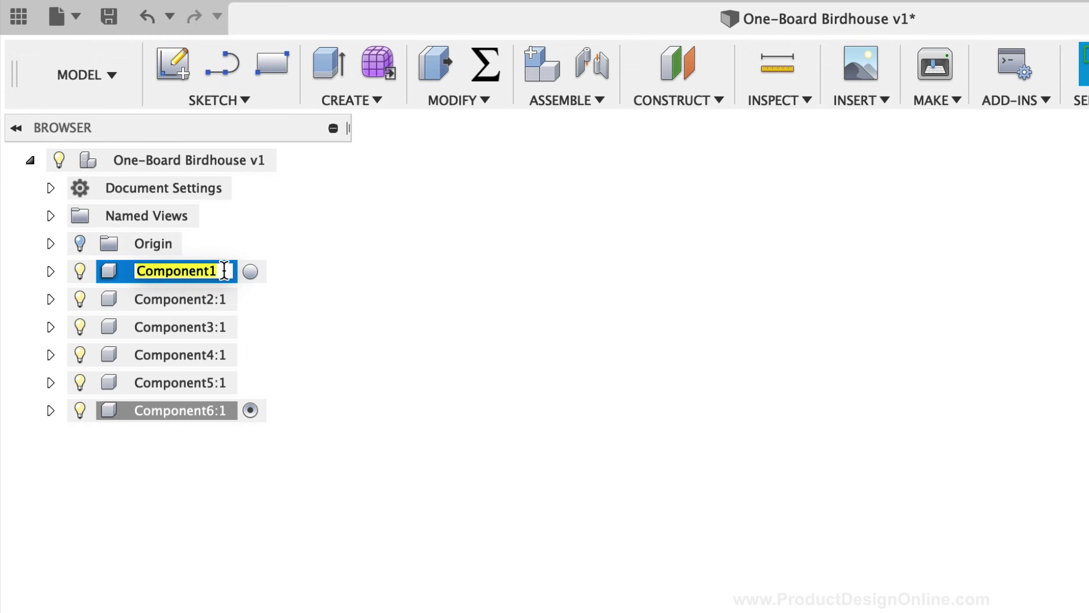
type("Front")
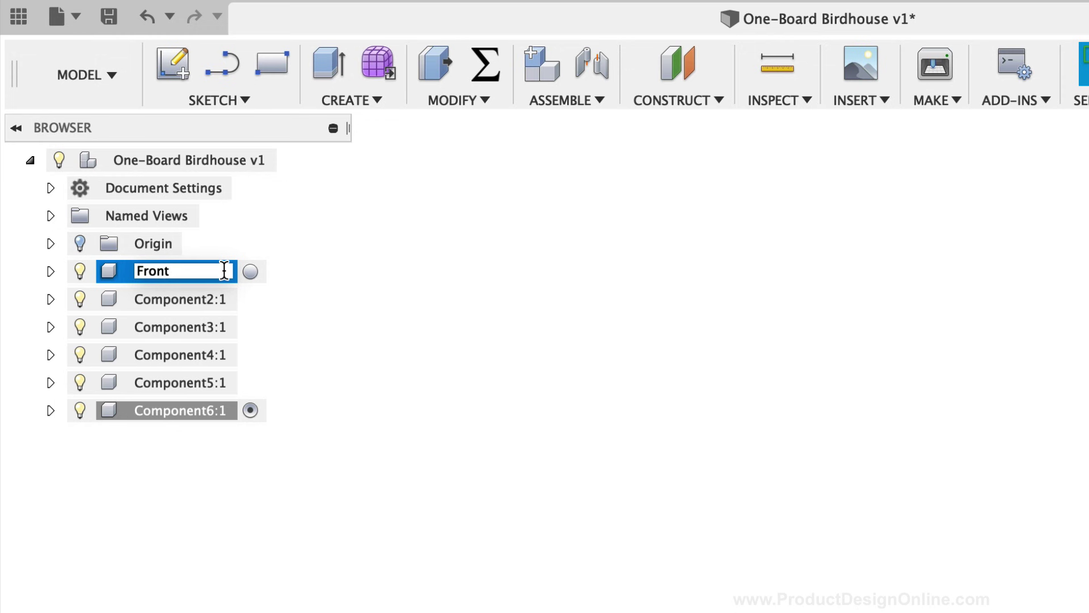
key("Return")
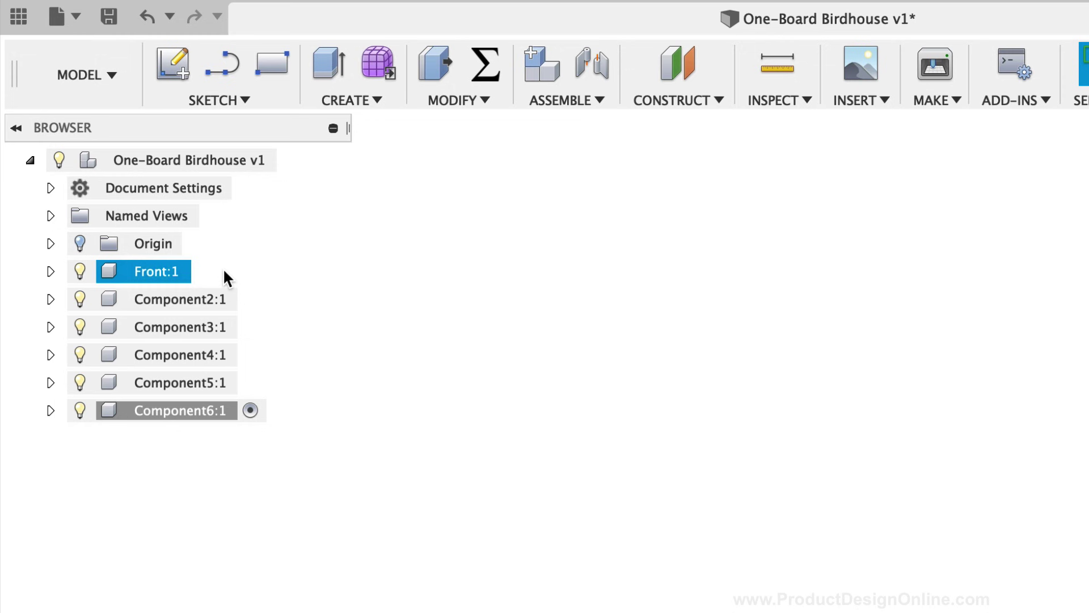
left_click(192, 299)
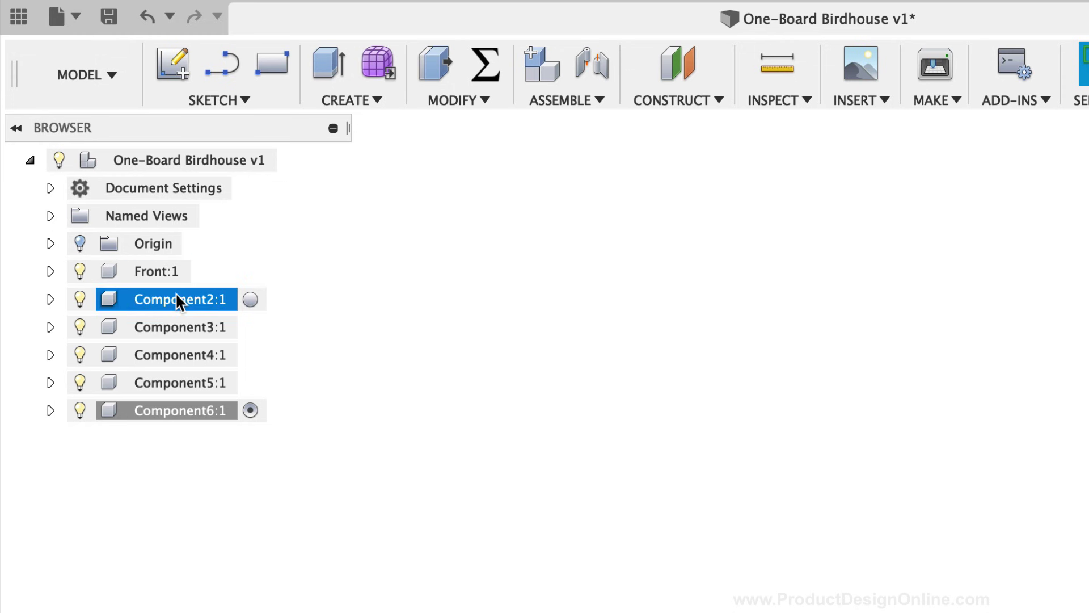
double_click(179, 299)
type("Right Side")
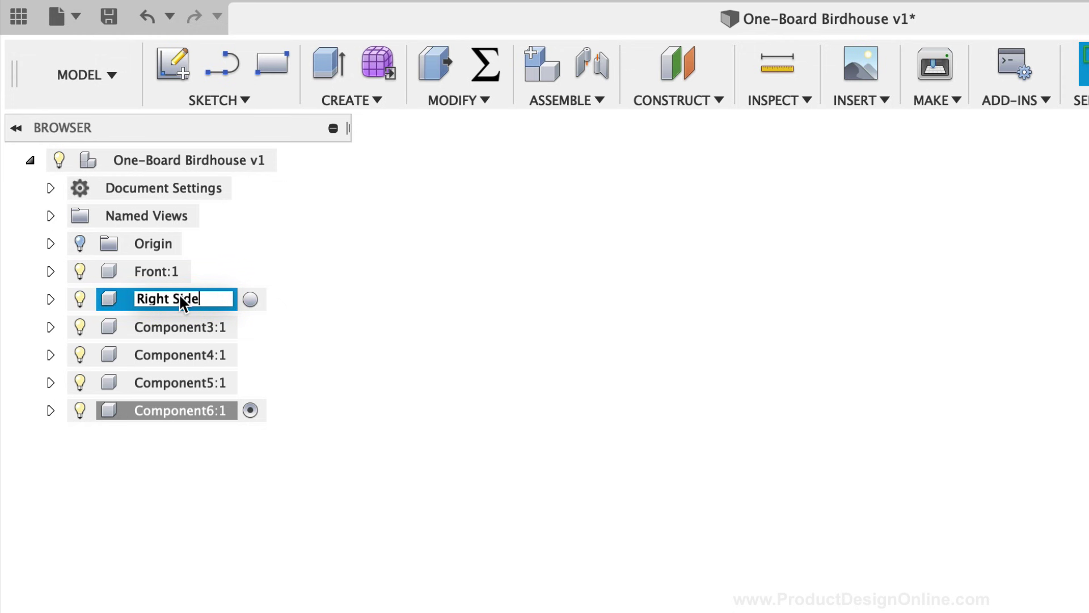
key("Return")
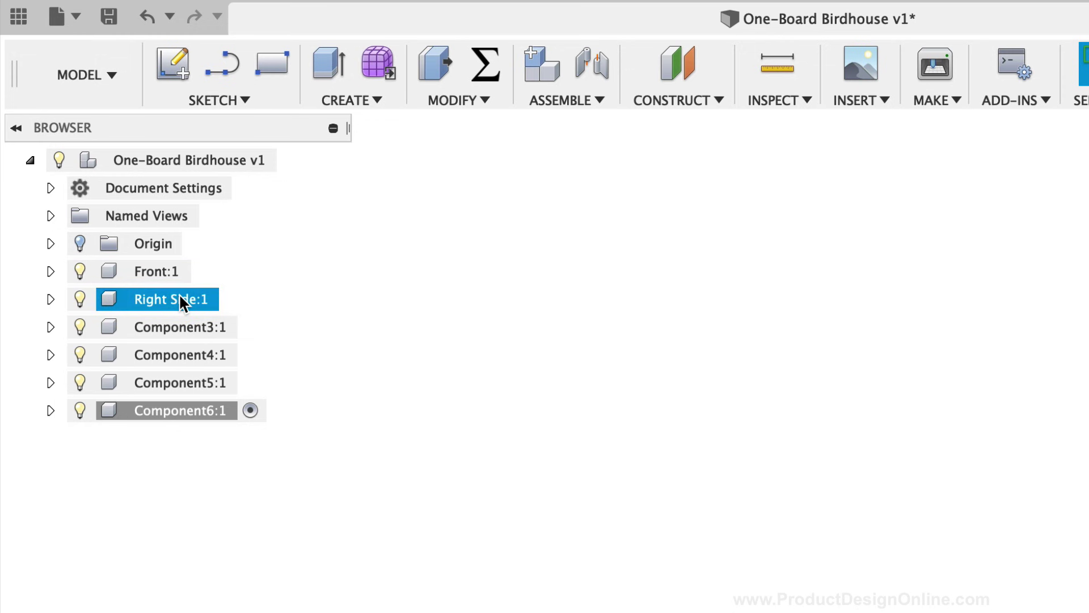
Step: Rename Component3 as Bottom and Component4 as Narrow Roof
left_click(187, 327)
left_click(192, 328)
type("Bottom")
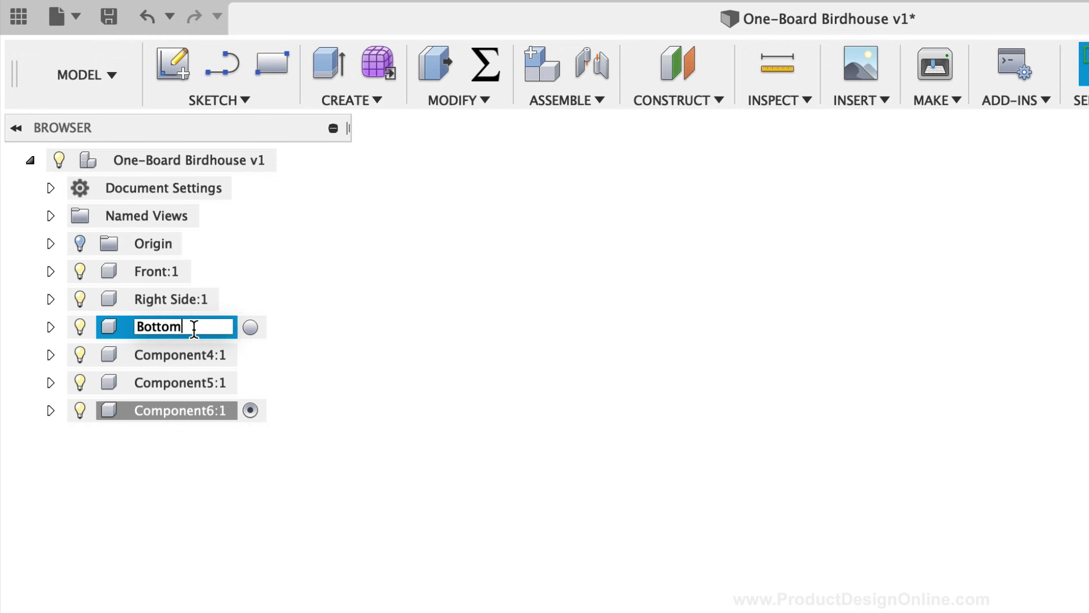
key("Return")
left_click(174, 353)
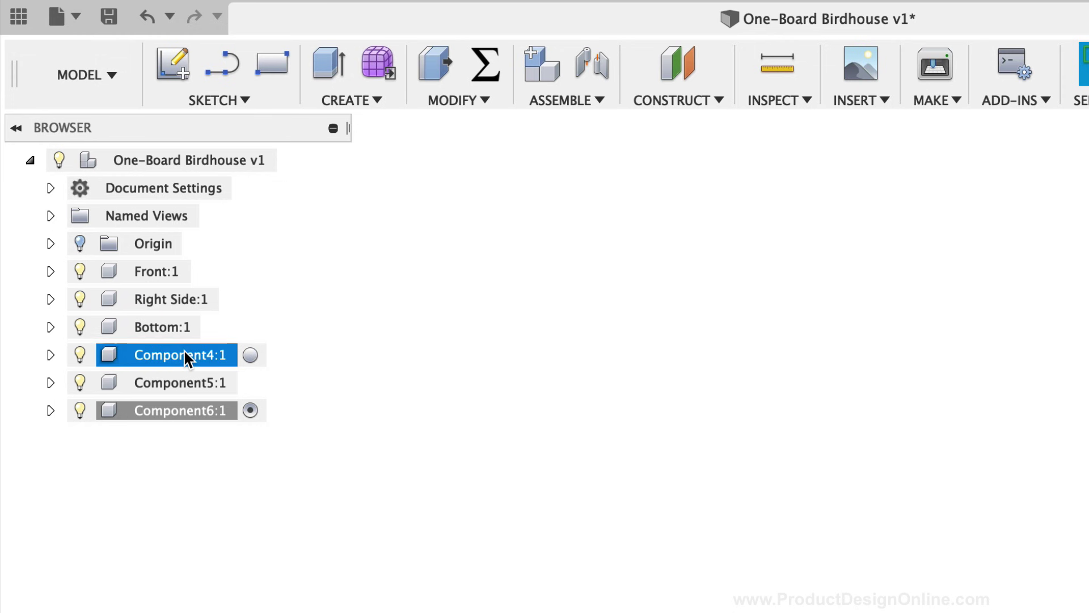
left_click(175, 353)
type("Narrow Rood")
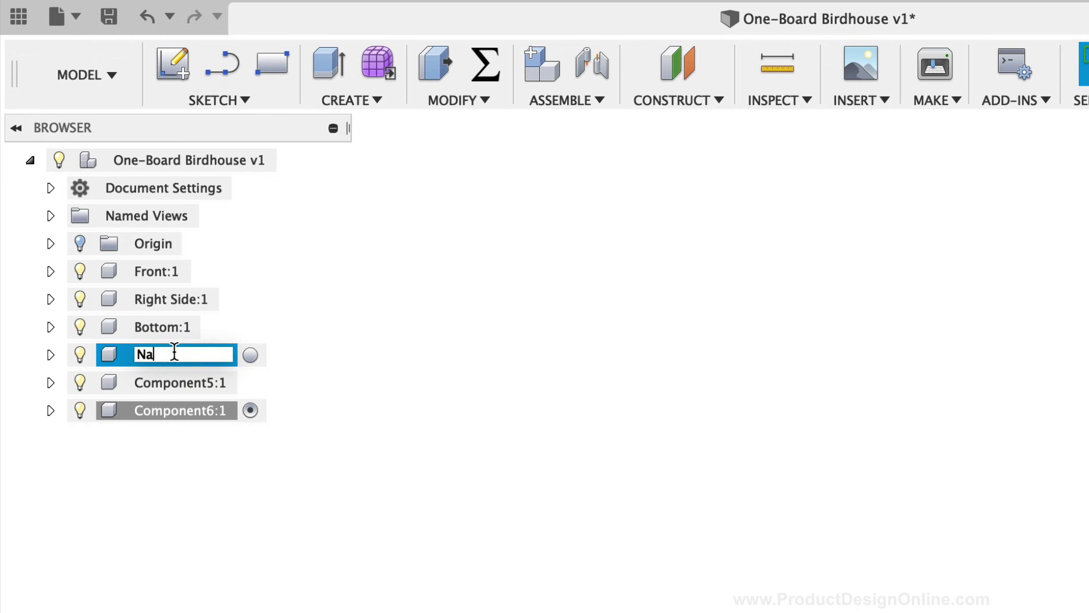
key("BackSpace")
type("f")
key("Return")
Step: Rename Component5 as Wide Roof and Component6 as Dowel Rod
left_click(193, 382)
left_click(200, 382)
type("Wide Roof")
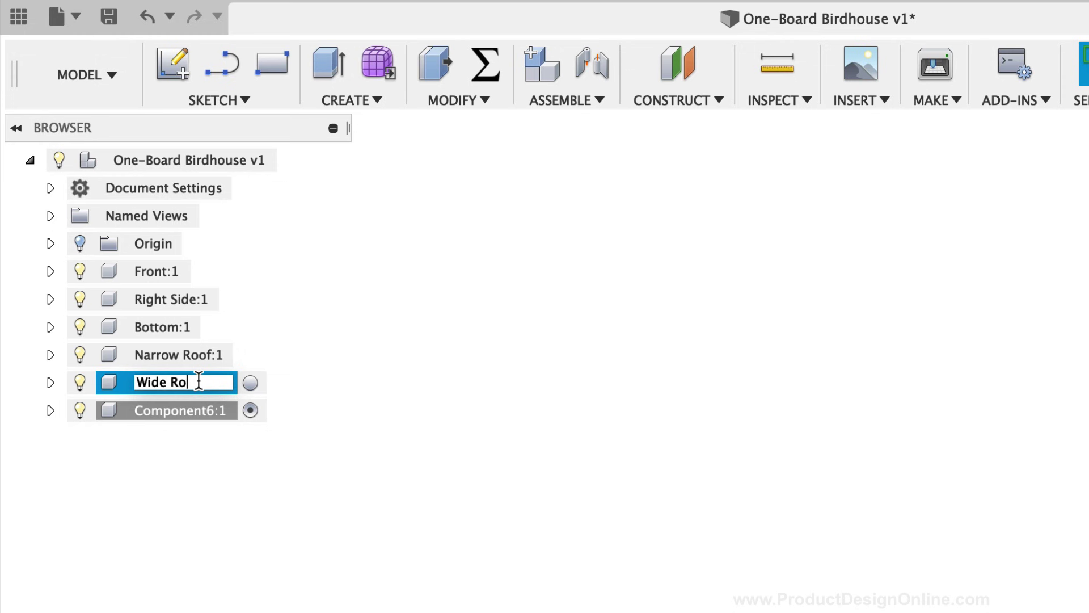
key("Return")
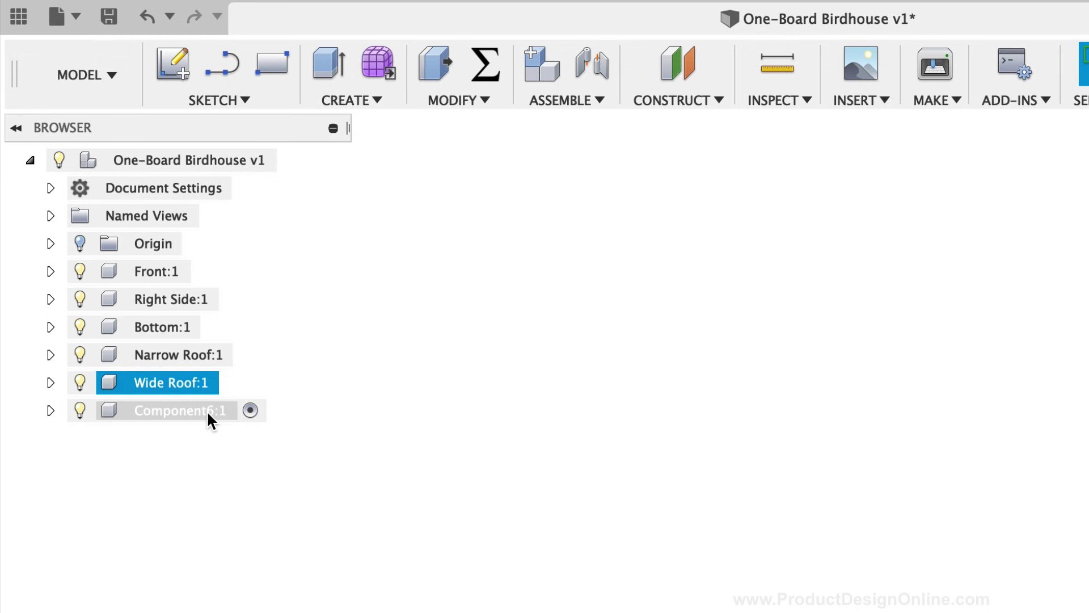
left_click(198, 410)
left_click(195, 410)
type("Dowel Rod")
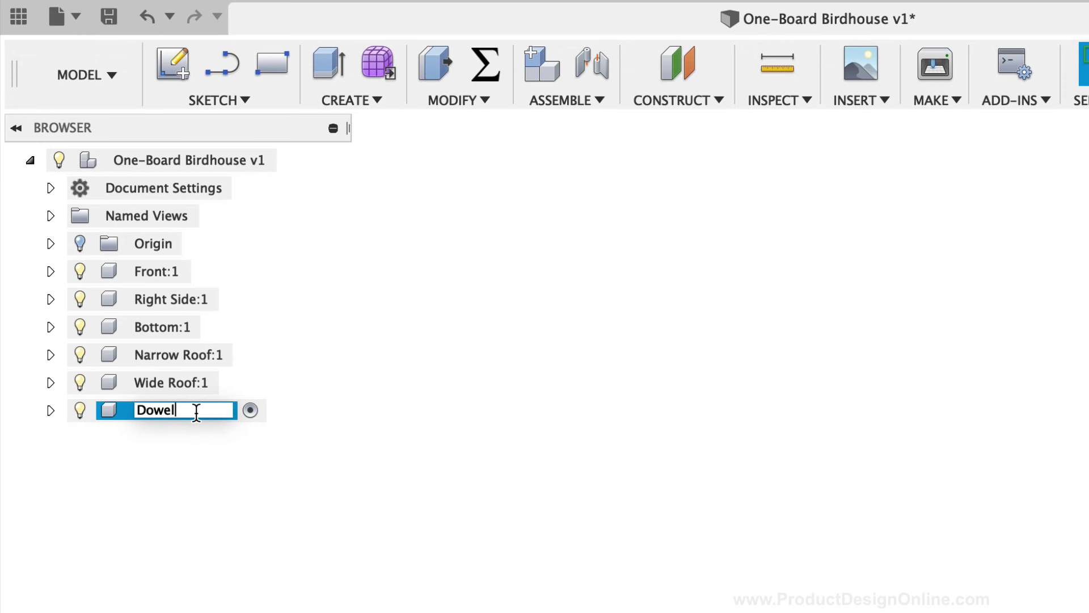
key("Return")
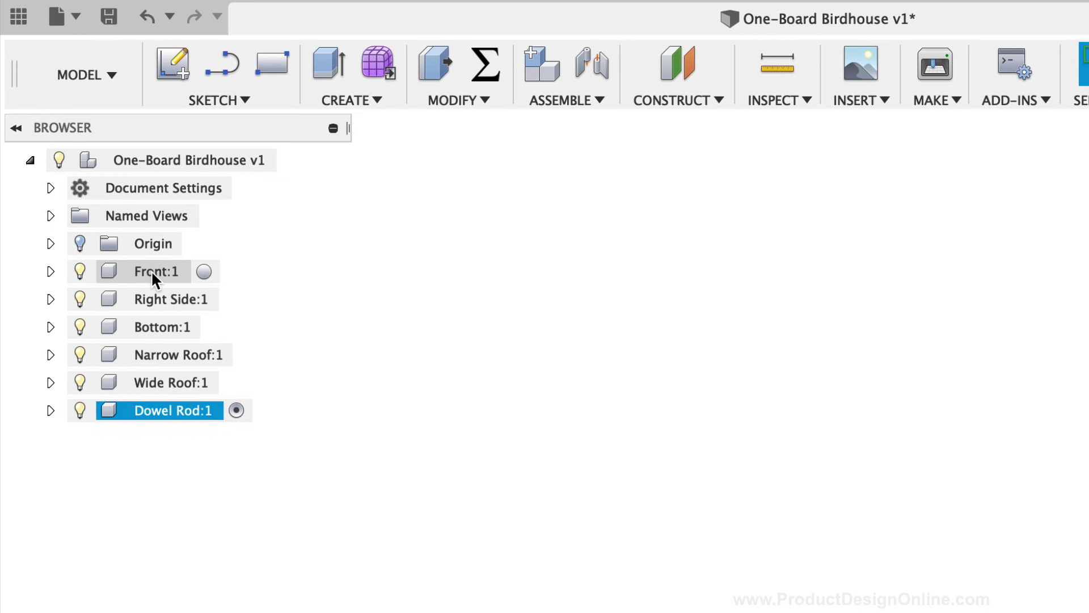
Step: Activate the Front component and start a two-point rectangle sketch on the vertical XZ front plane
left_click(195, 270)
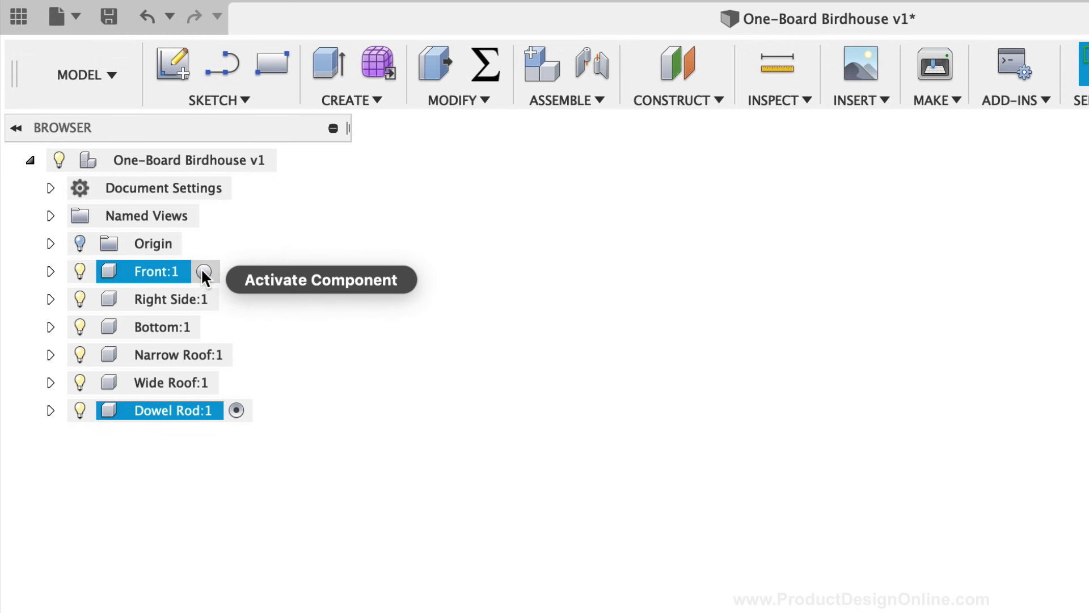
left_click(203, 272)
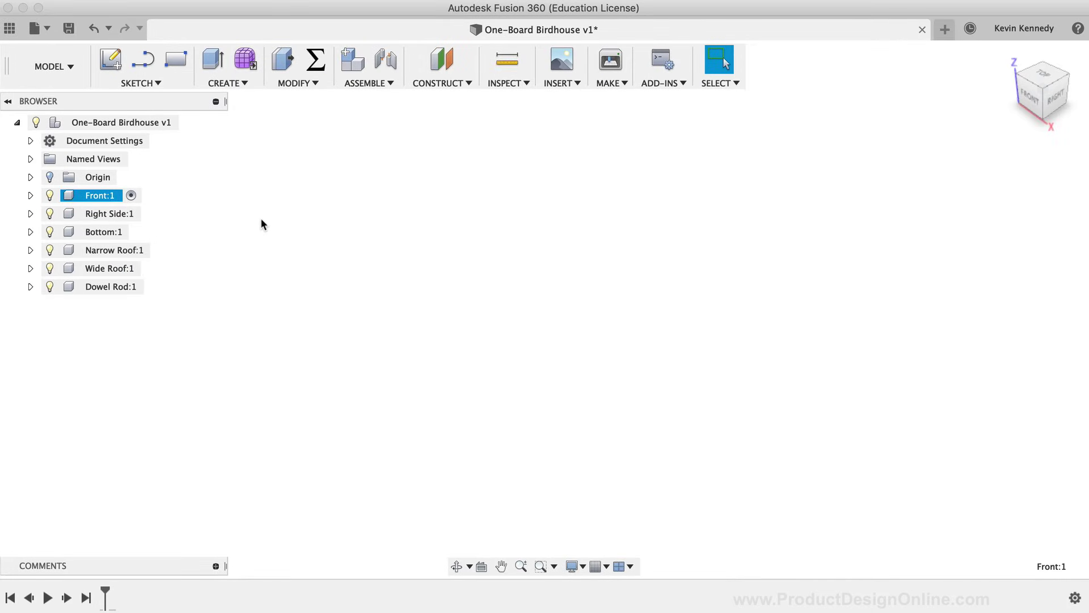
left_click(176, 62)
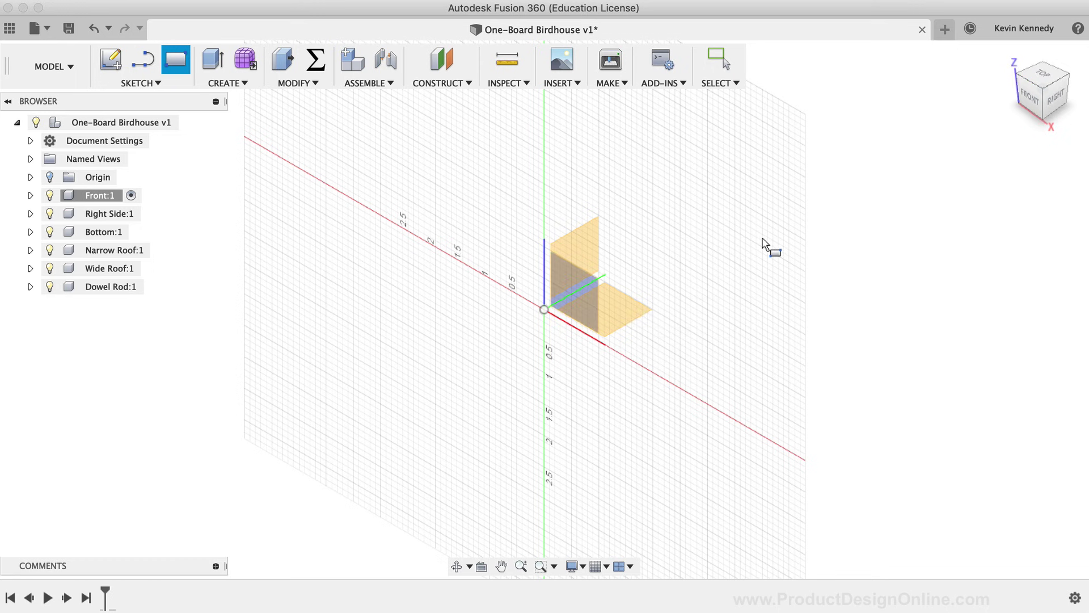
left_click(570, 290)
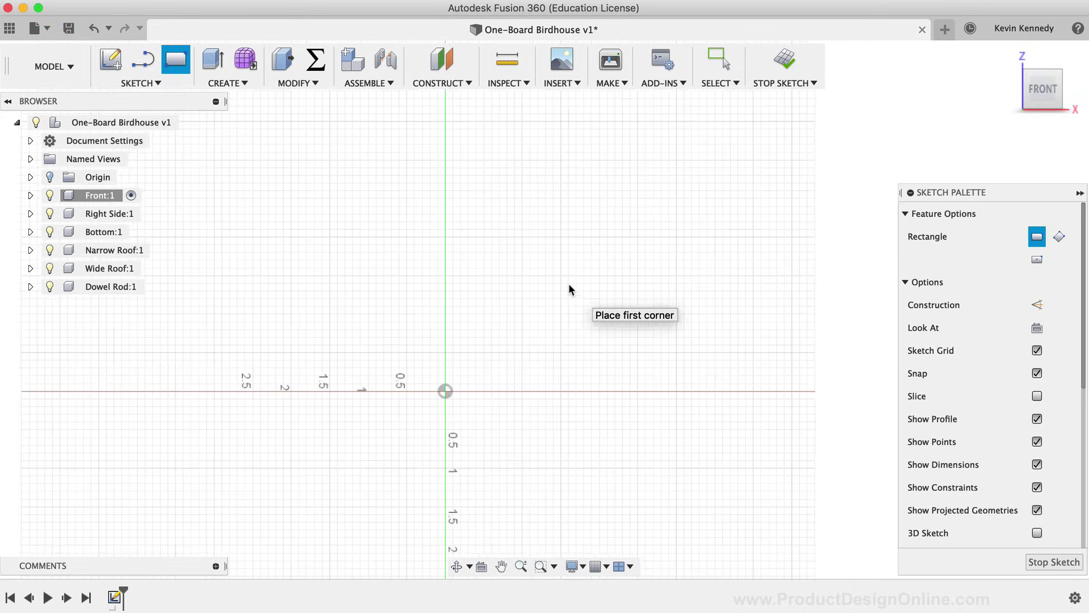
Step: Draw a rectangle up from the origin, its width set to the parameter width and its height to totalHeight
left_click(436, 397)
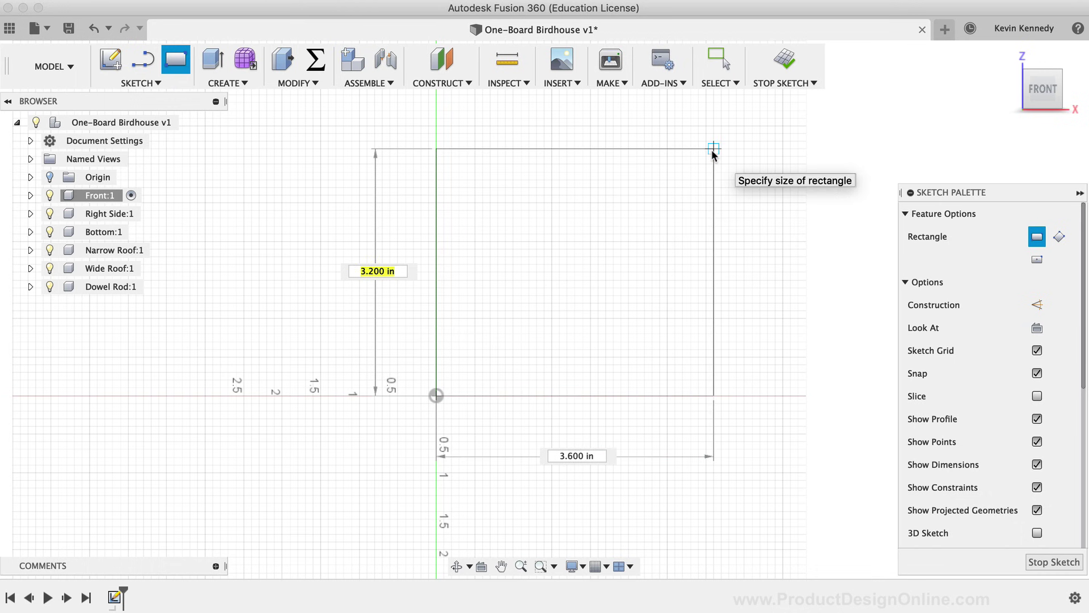
key("Tab")
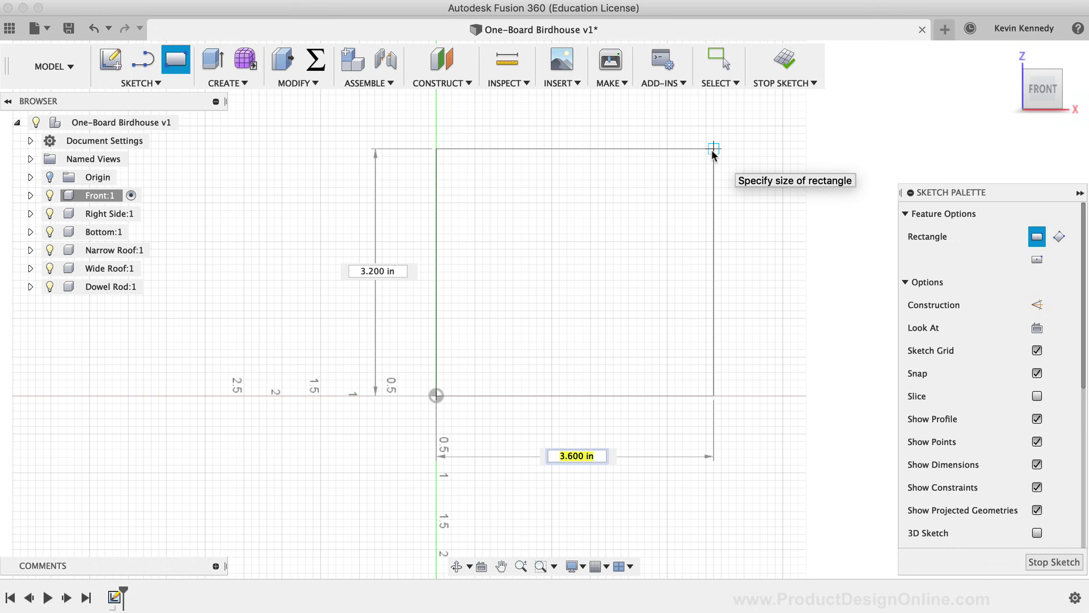
type("wid")
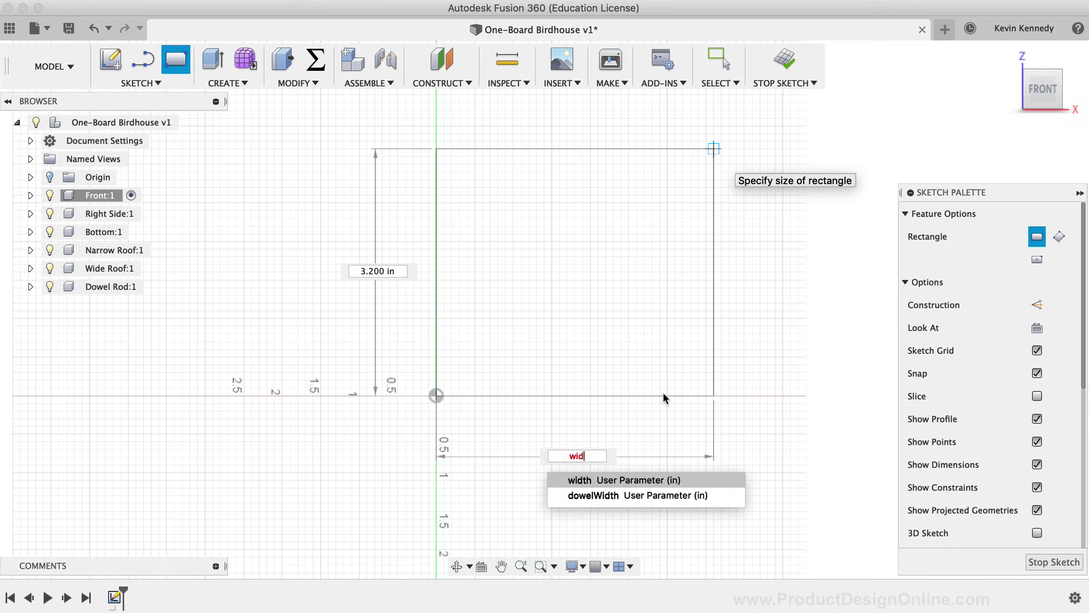
left_click(686, 480)
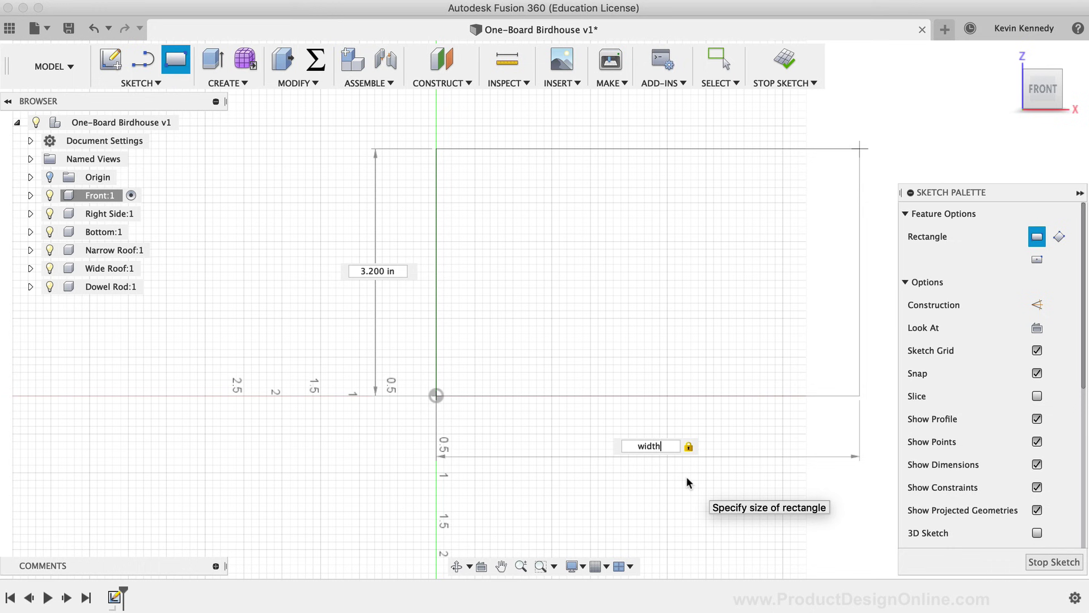
key("Tab")
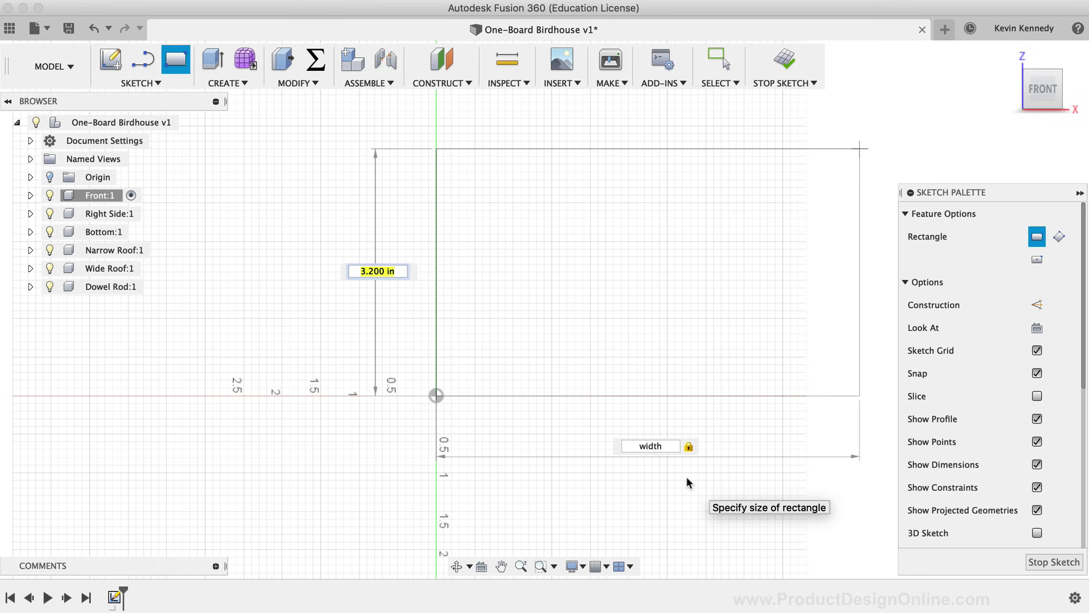
type("to")
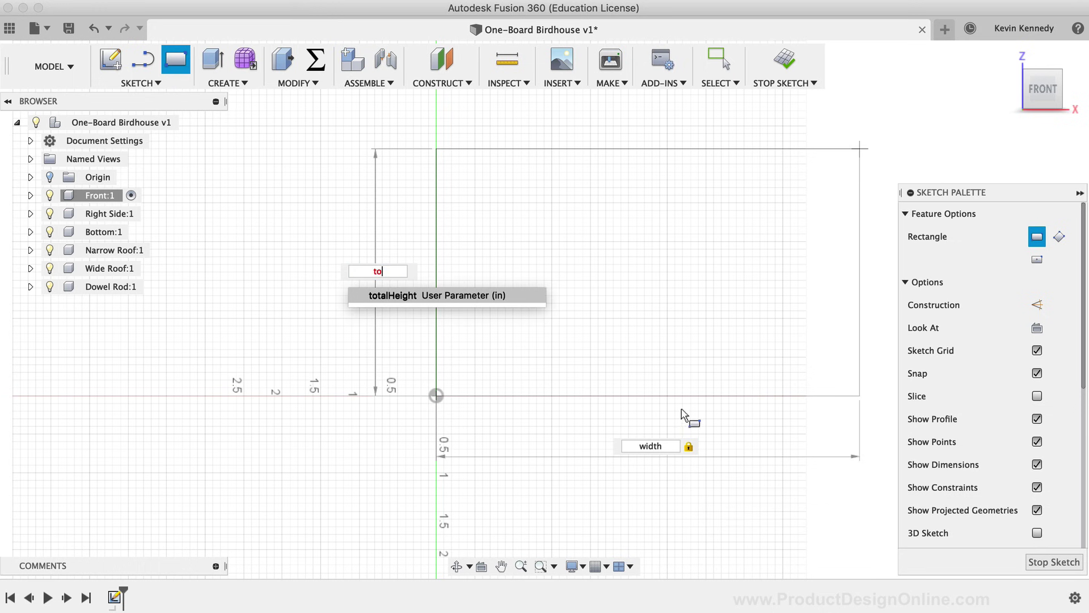
left_click(512, 295)
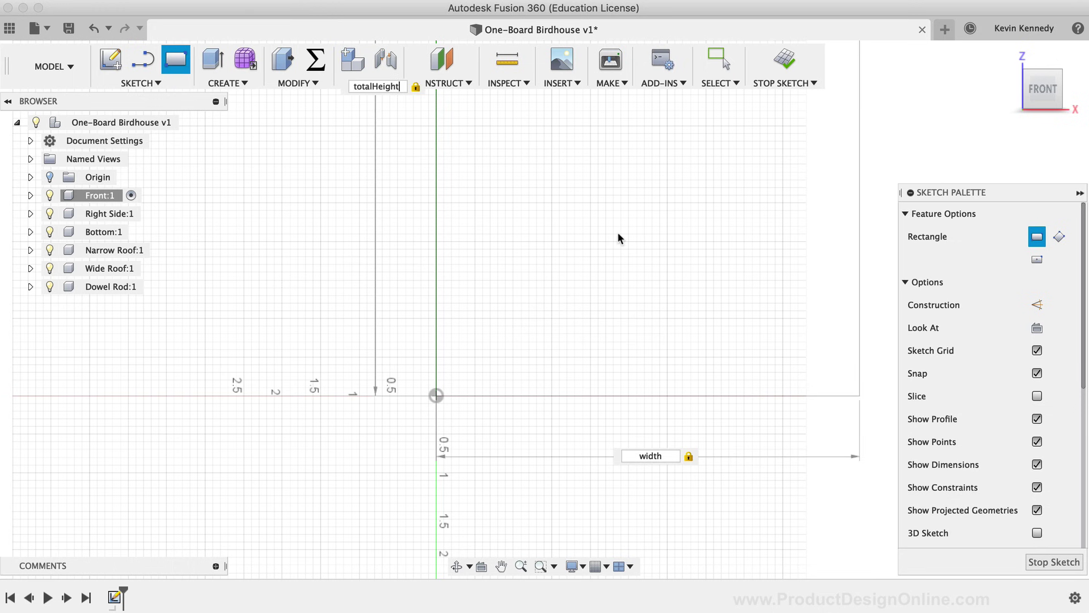
key("Return")
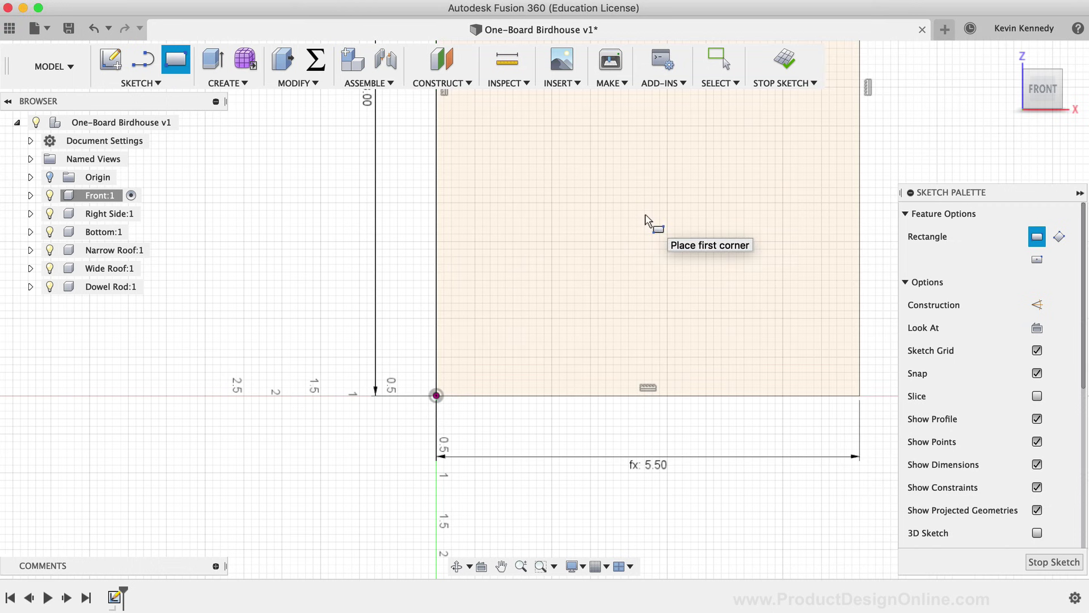
scroll(645, 216, "down", 3)
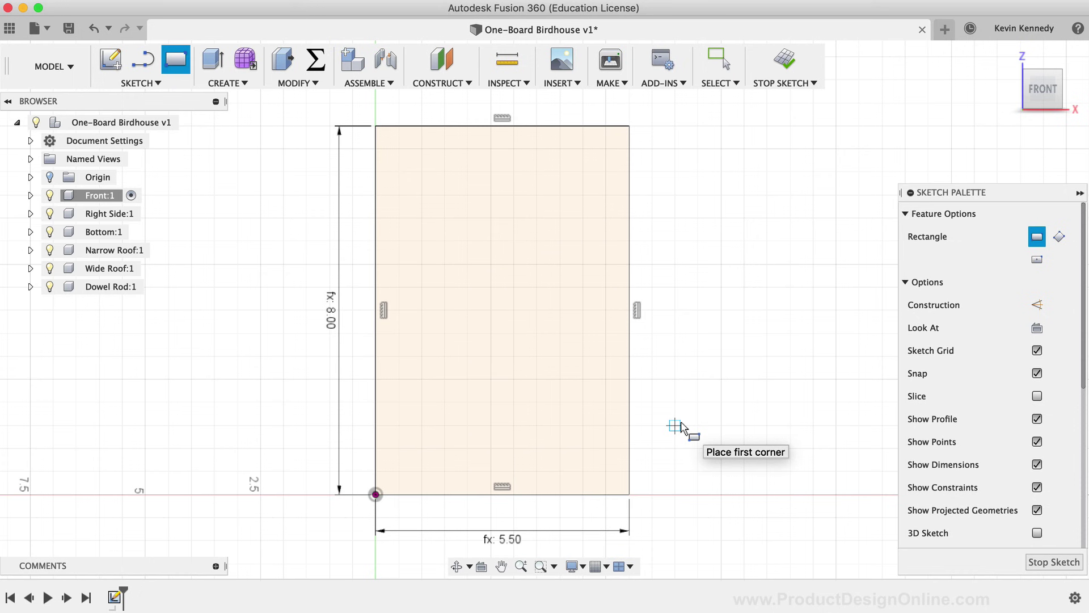
Step: Draw two sloping lines from the midpoint of the rectangle's top edge, one about 3.265 in long to the left edge, the other to the right edge
key("l")
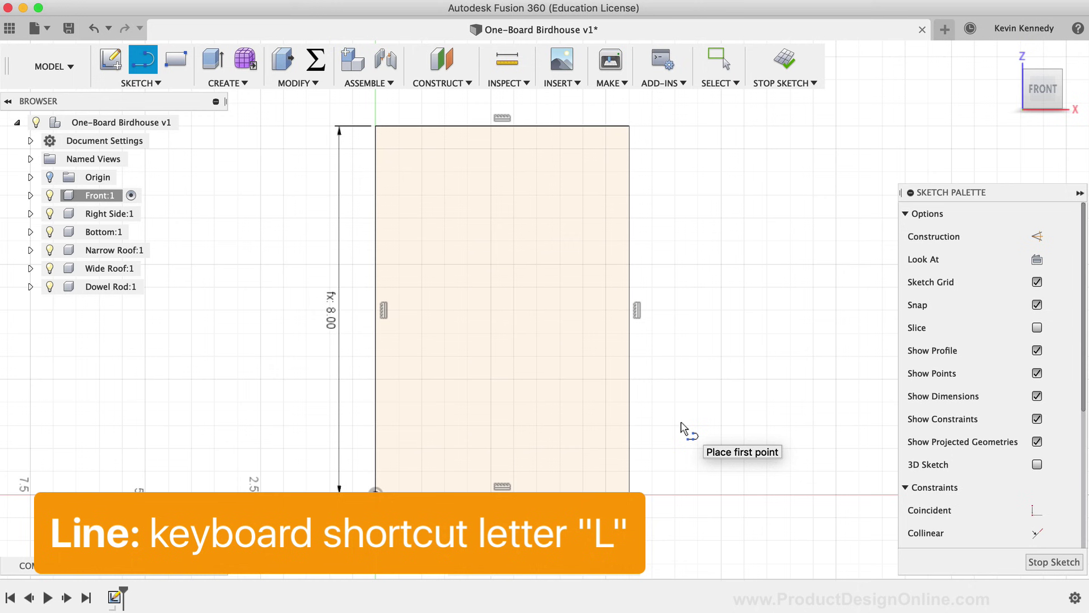
left_click(500, 131)
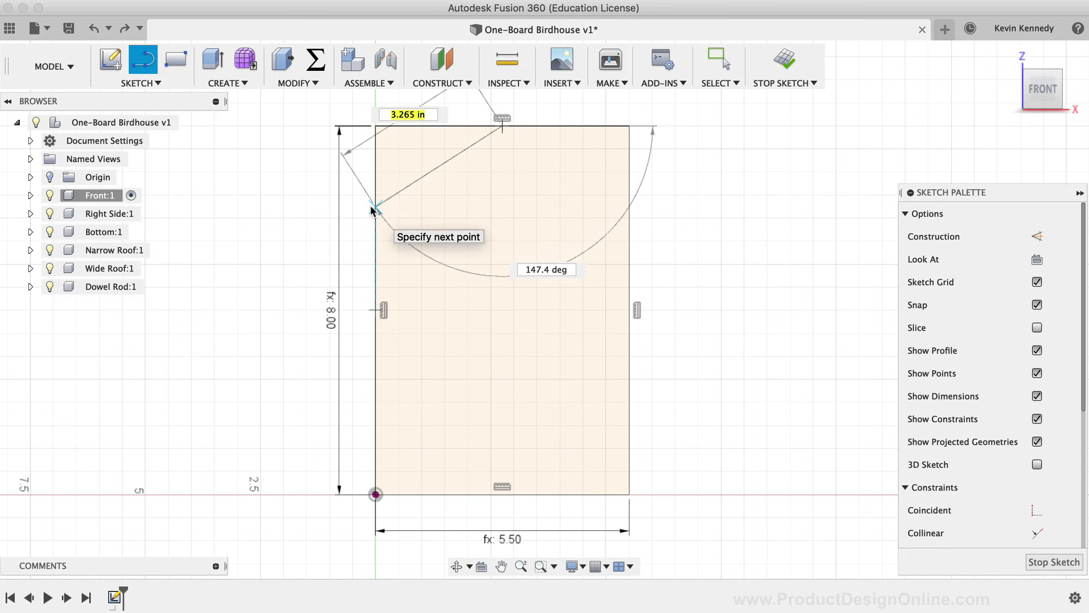
key("Escape")
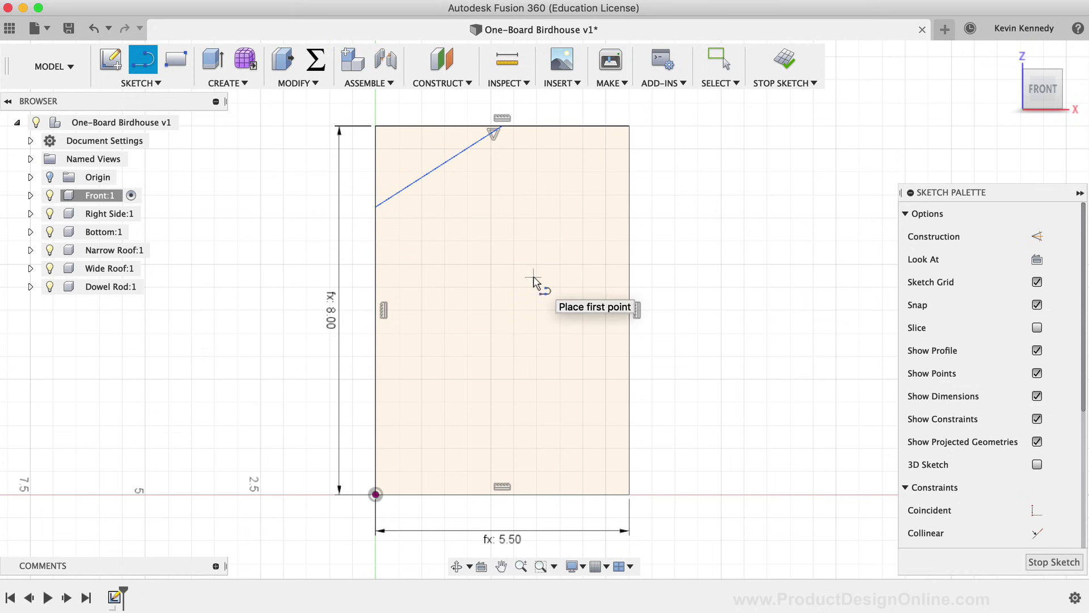
left_click(499, 128)
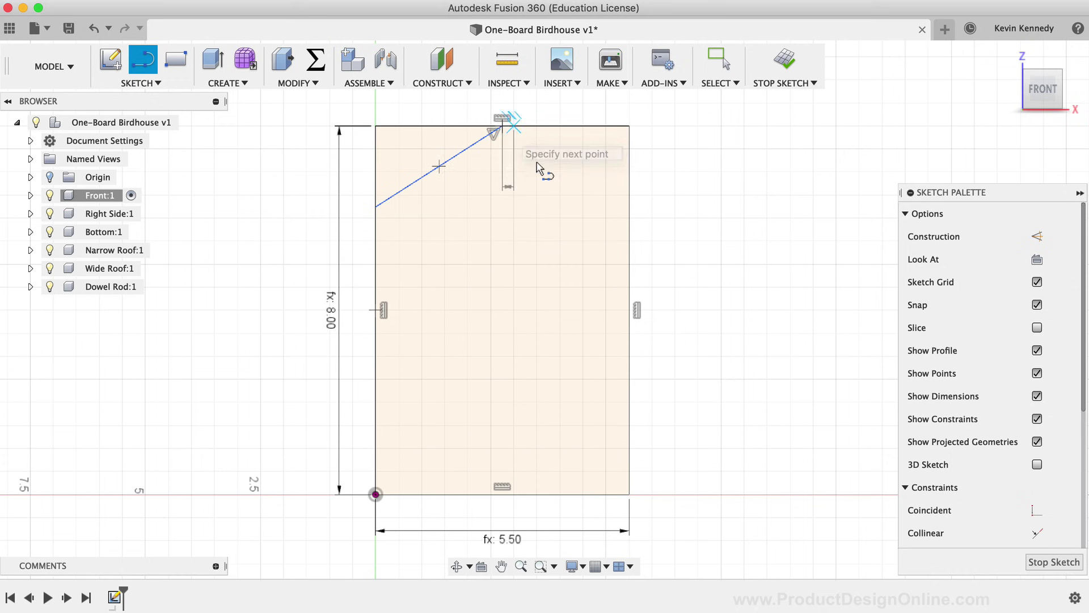
left_click(627, 183)
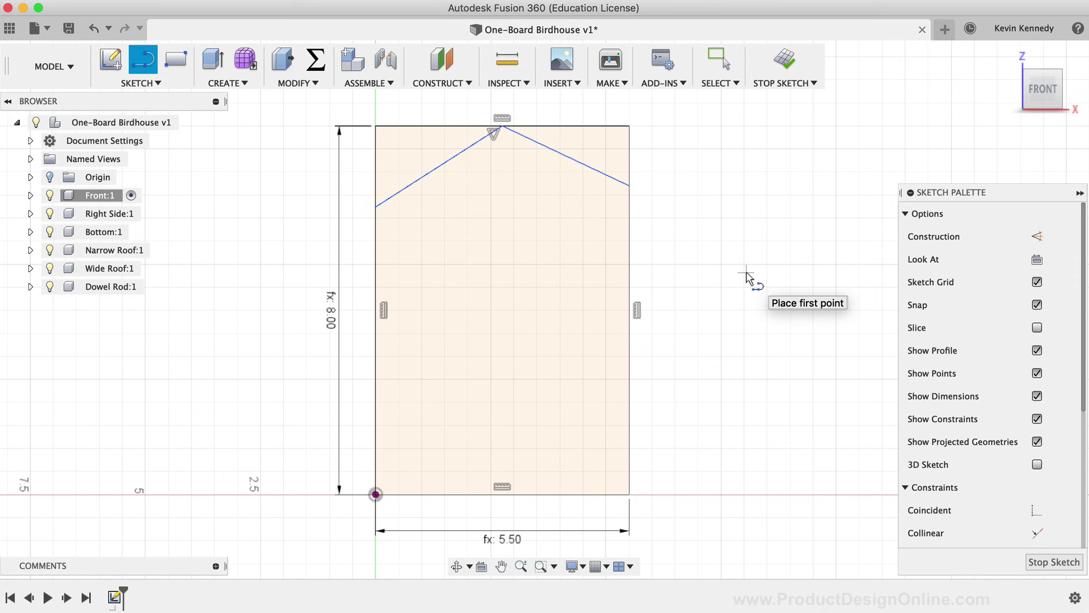
Step: Dimension the left sloping line's lower endpoint vertically from the origin, setting the distance to the parameter height
key("d")
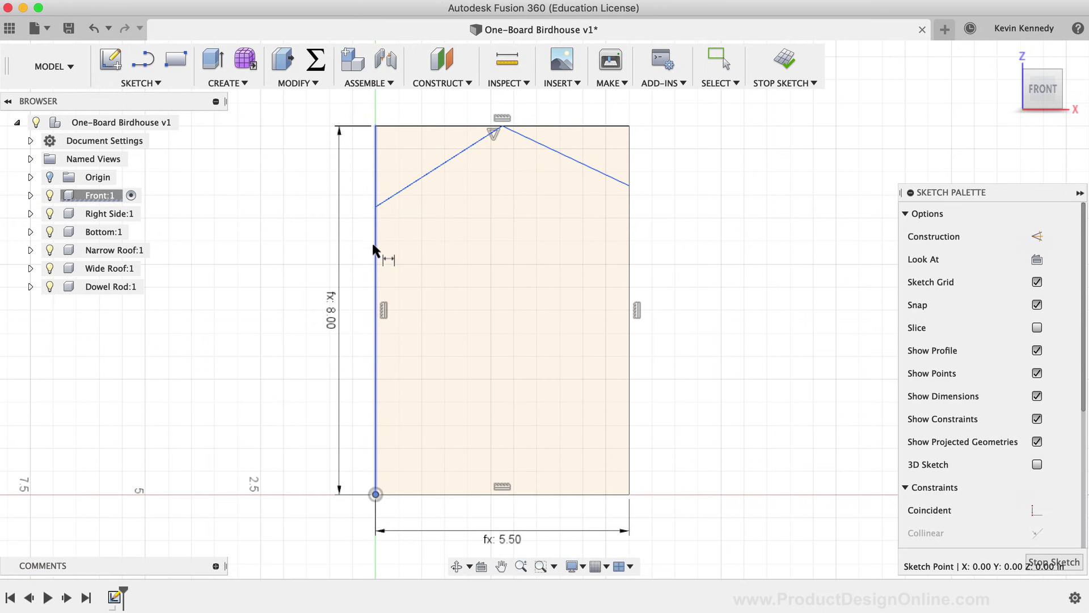
left_click(375, 207)
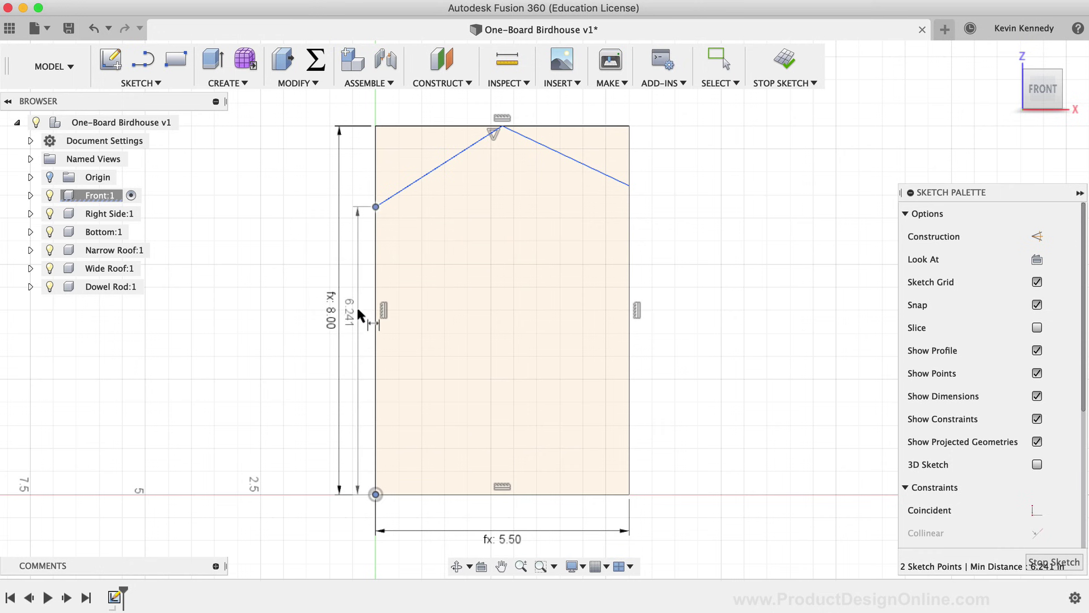
left_click(358, 308)
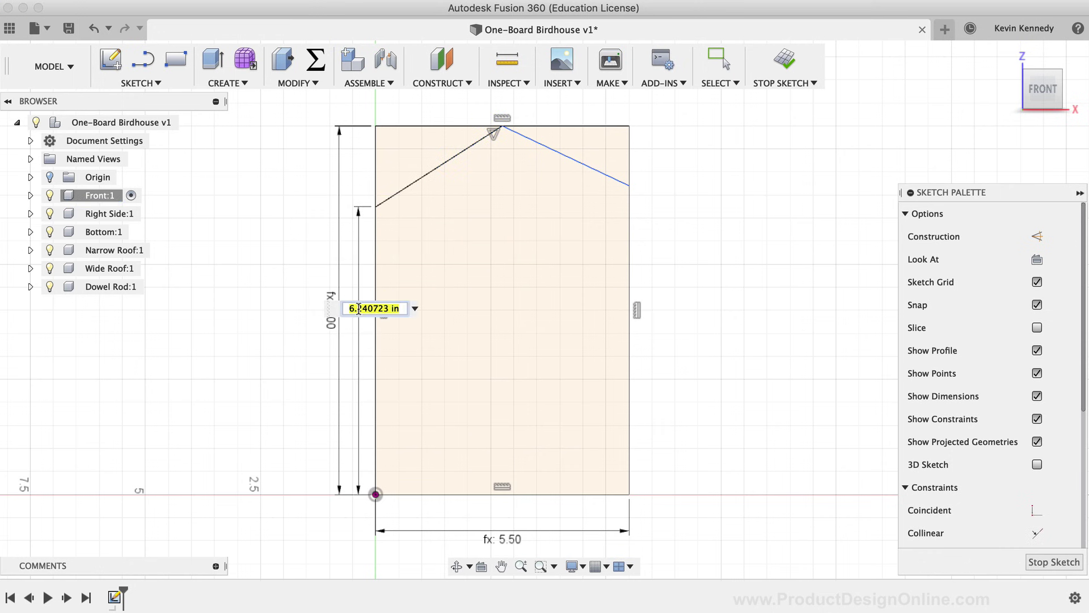
type("he")
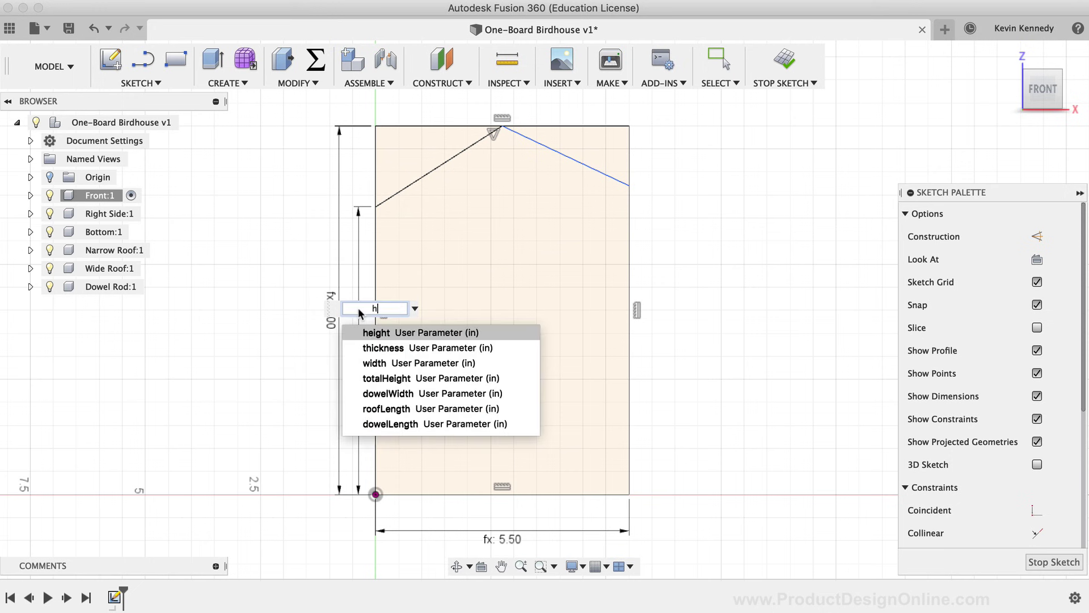
left_click(359, 335)
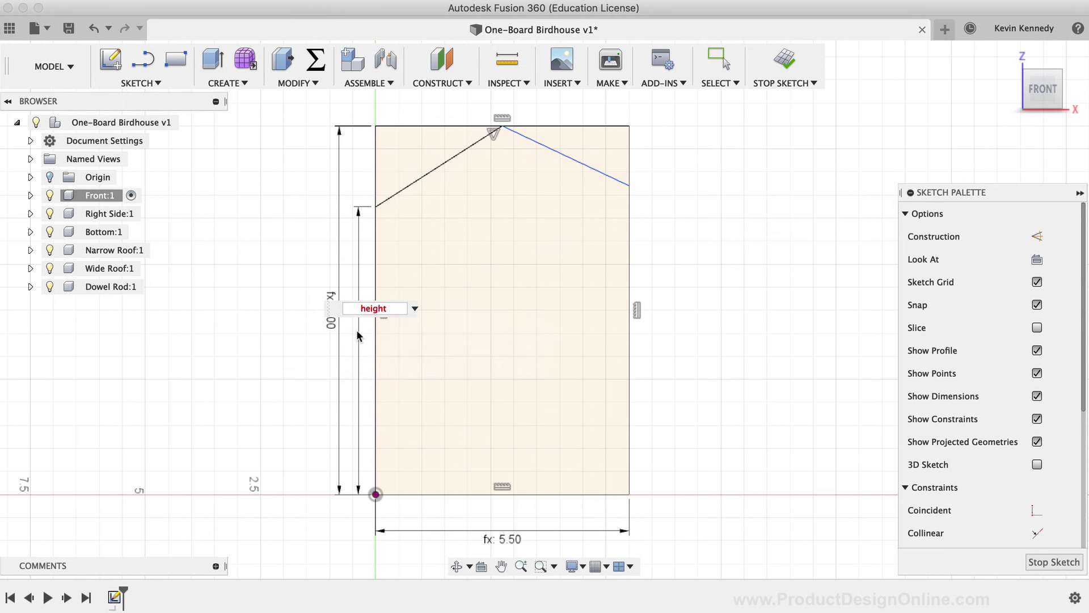
key("Return")
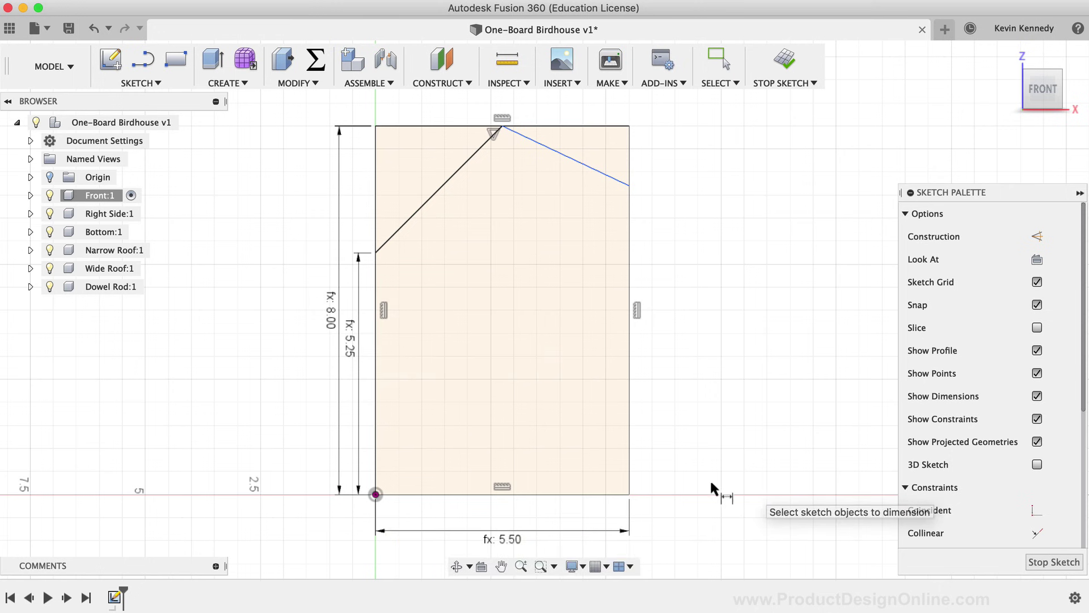
Step: Dimension the right sloping line's lower endpoint vertically from the rectangle's bottom-right corner, setting the distance to the parameter height
left_click(628, 494)
left_click(629, 186)
left_click(665, 315)
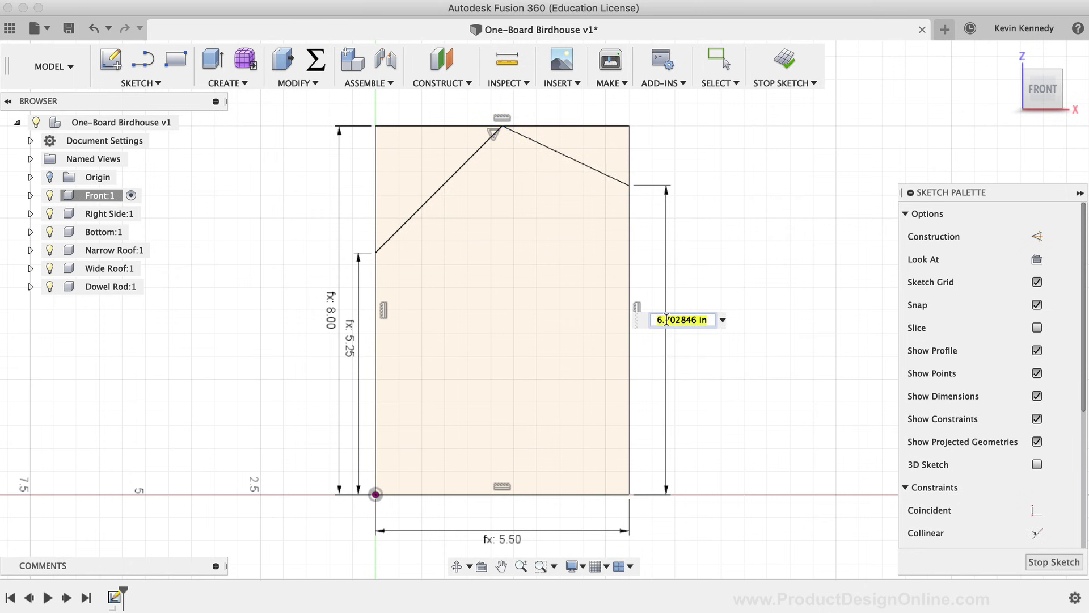
type("height")
key("Return")
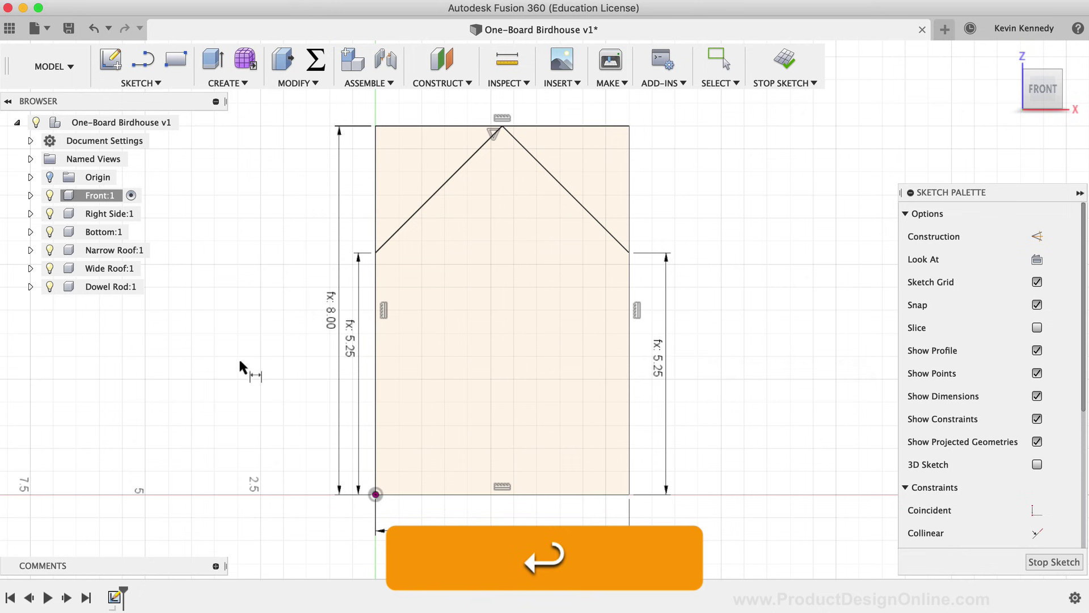
key("Escape")
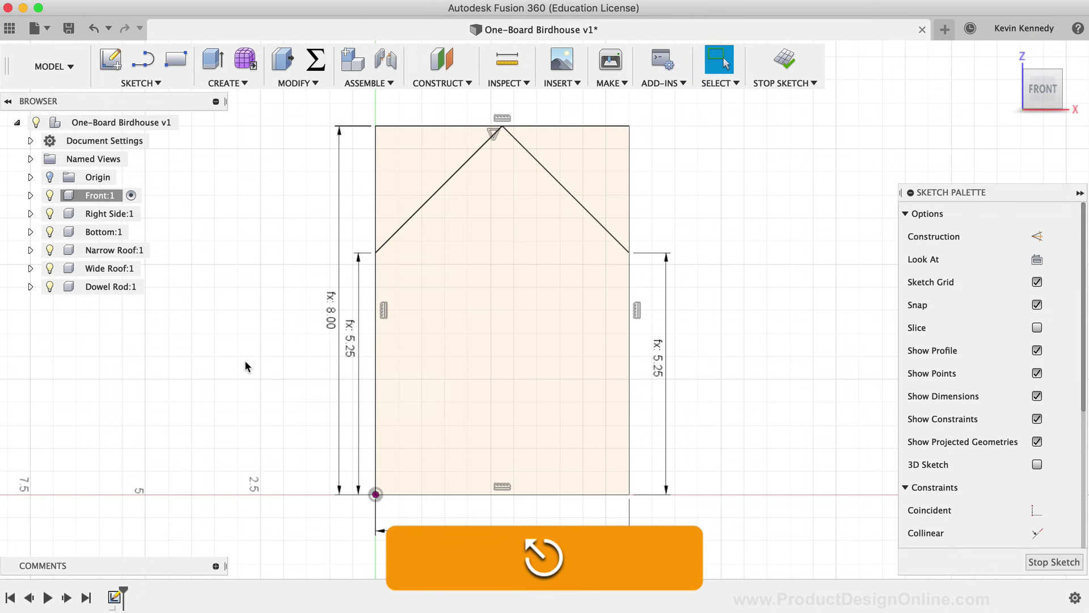
Step: Check which sketches are stored inside the Front component
left_click(30, 195)
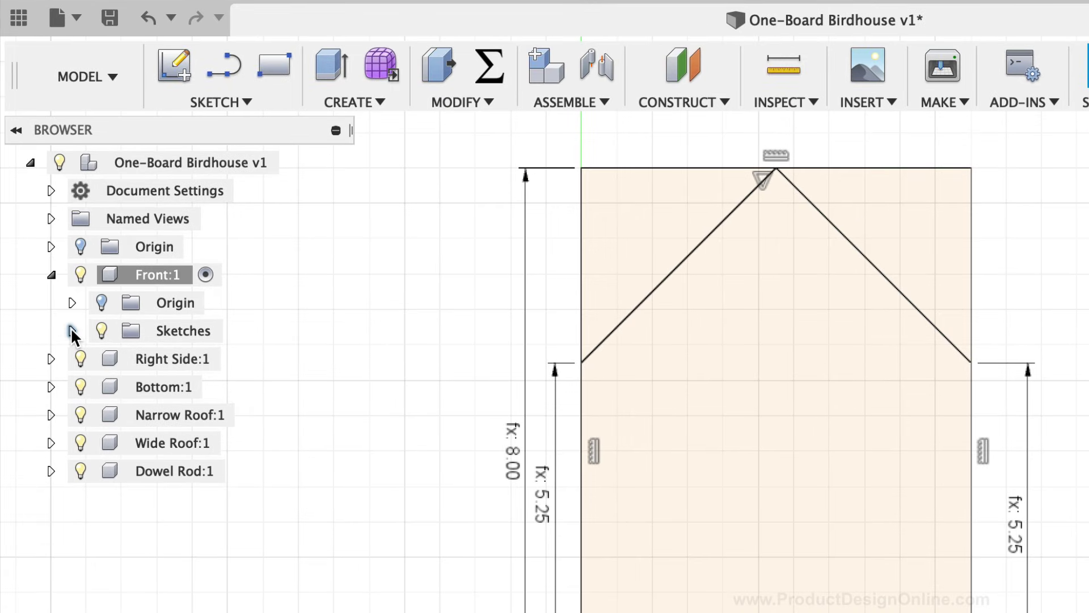
left_click(72, 331)
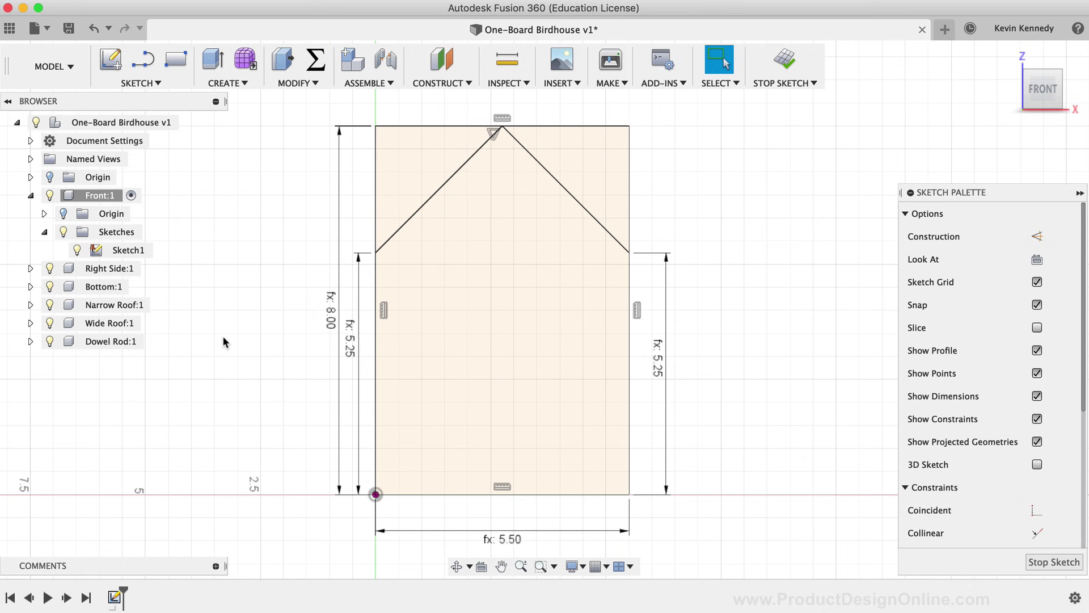
left_click(30, 195)
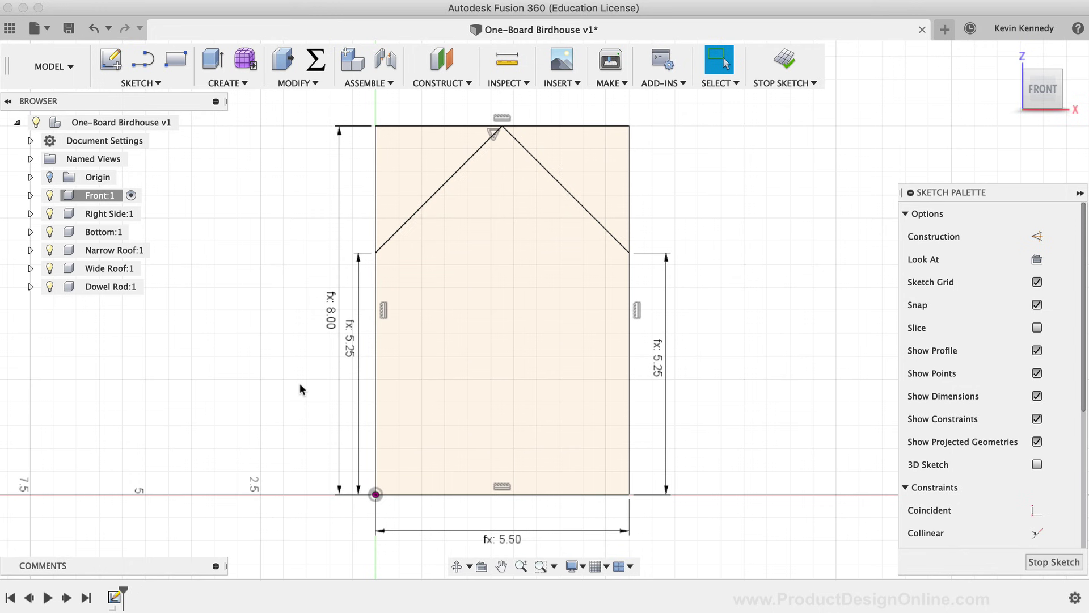
Step: Extrude the house-shaped profile as a new body, with the distance set to the parameter thickness
left_click(206, 67)
left_click_drag(333, 196, 784, 186)
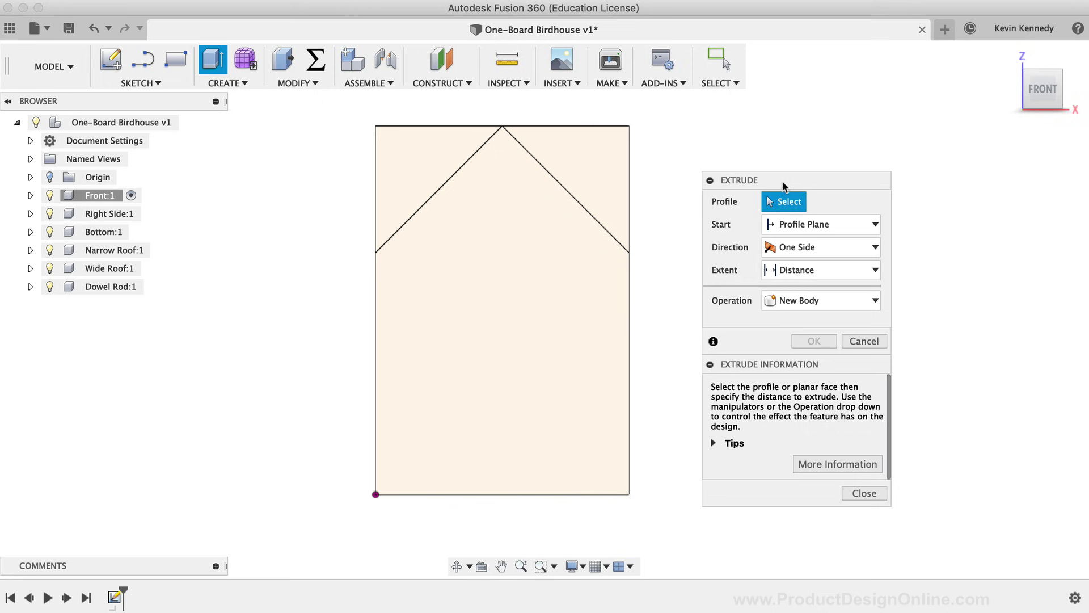
left_click(709, 365)
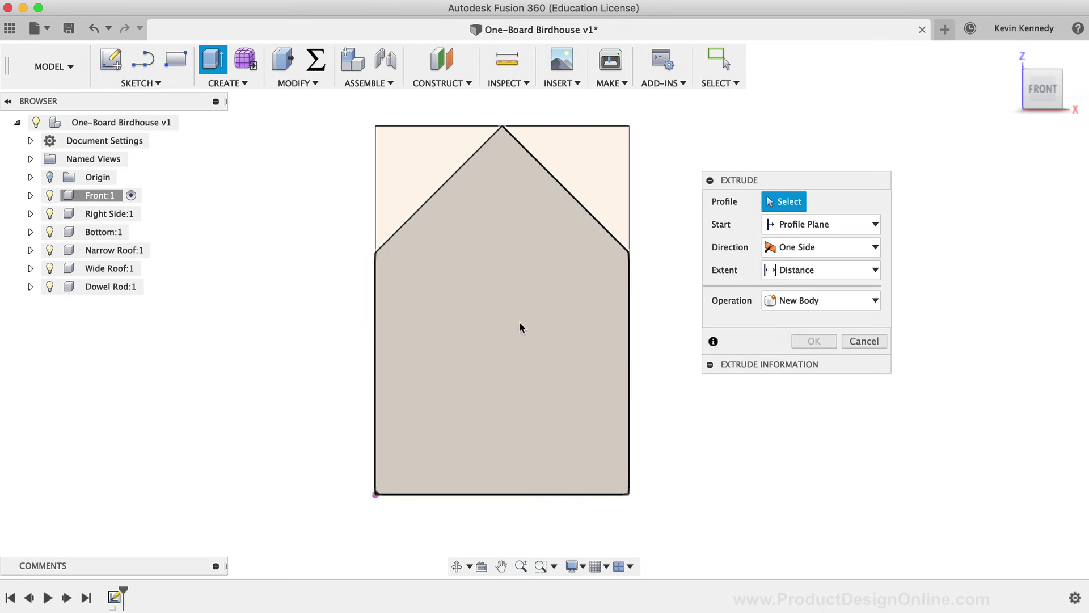
left_click(519, 322)
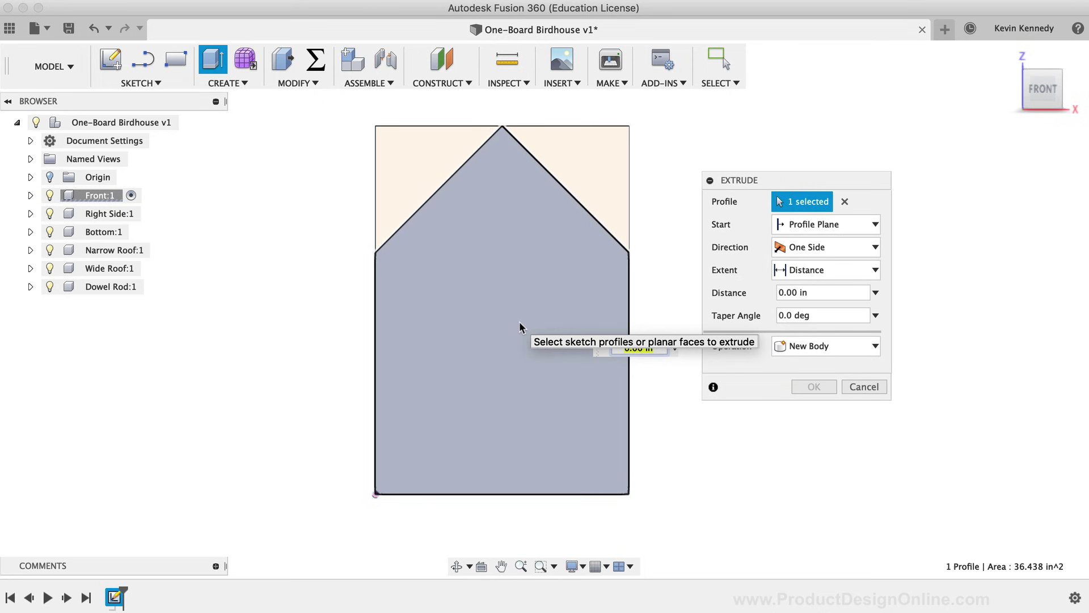
type("thick")
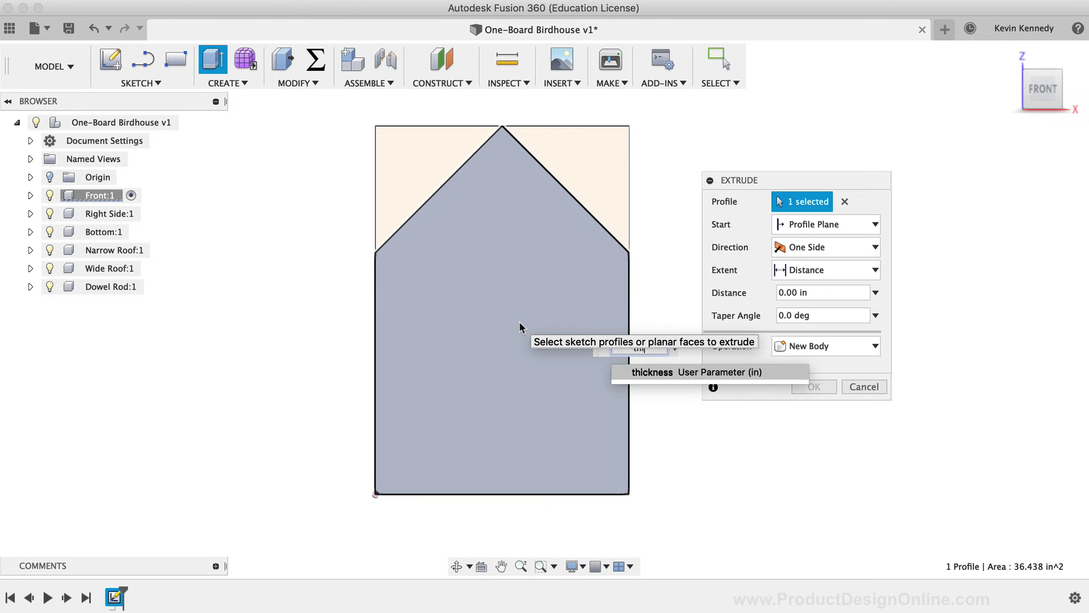
left_click(679, 372)
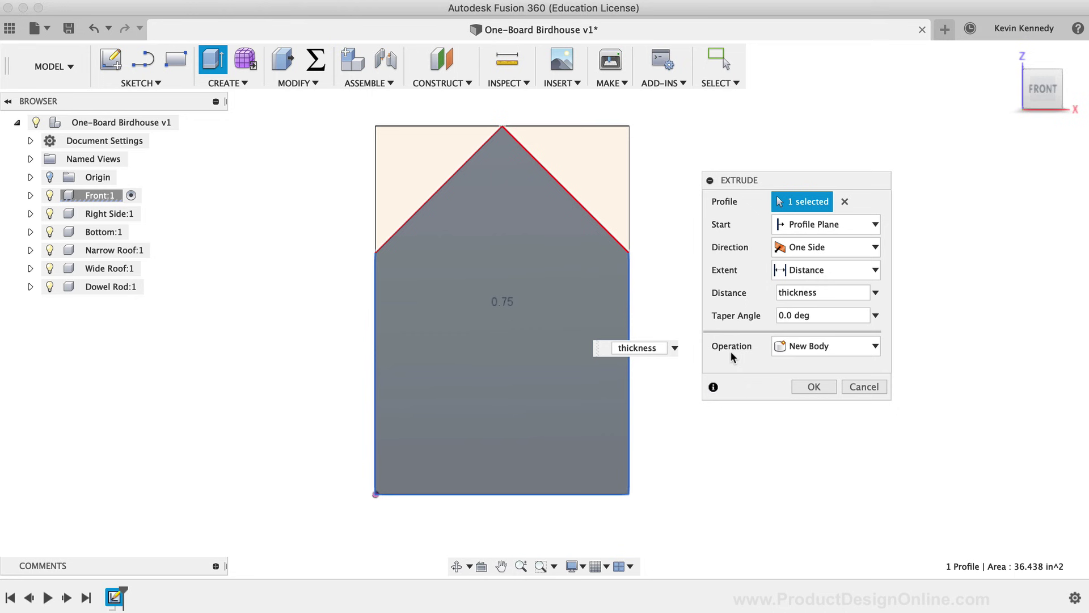
left_click(826, 386)
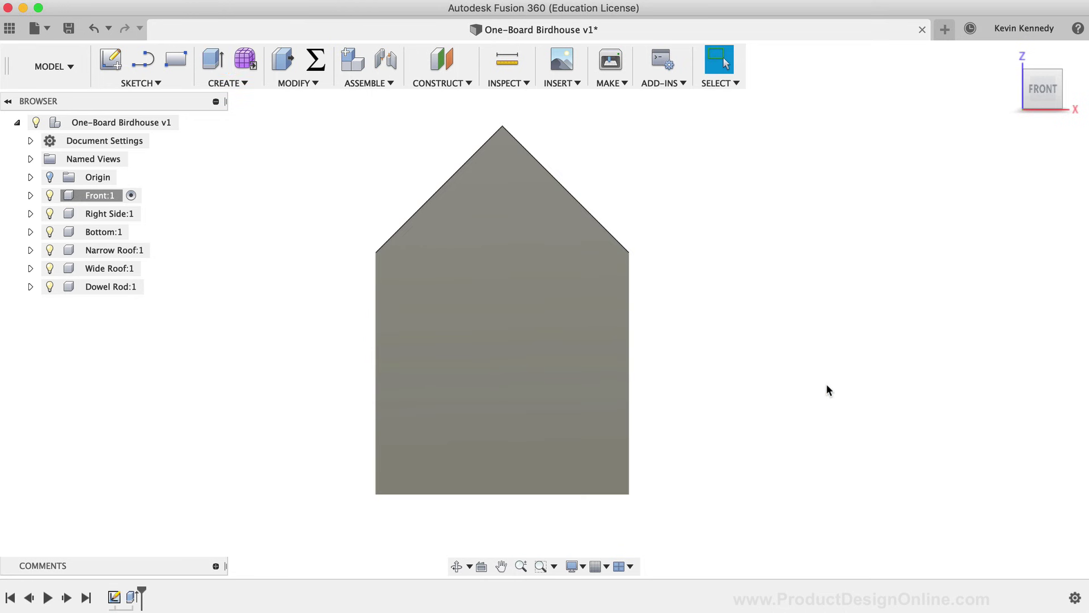
Step: Activate the Right Side component and start a two-point rectangle sketch on the Front panel's back face
left_click(1060, 71)
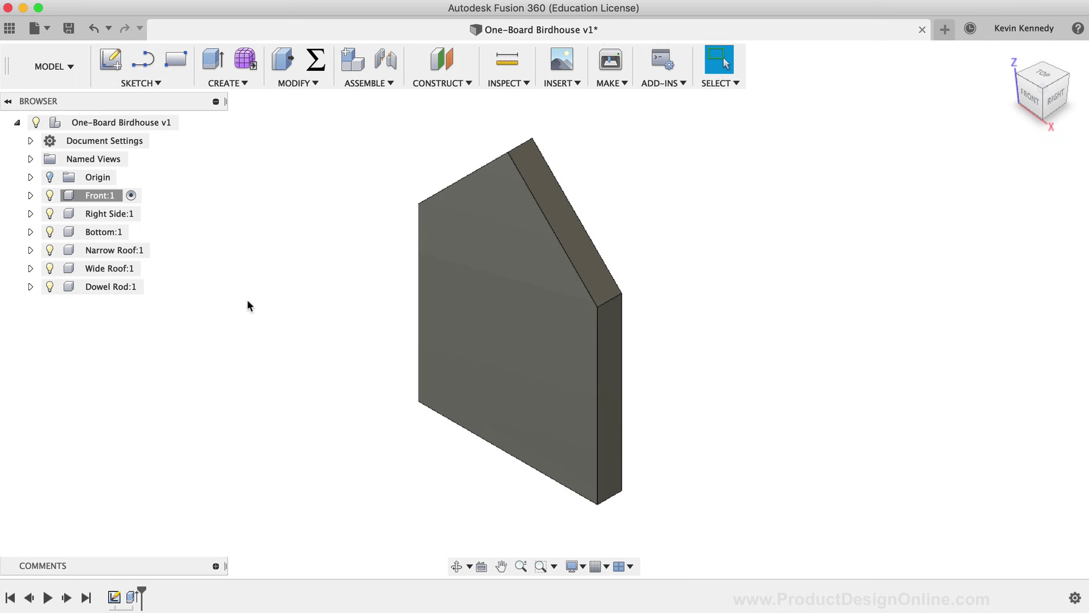
right_click(111, 208)
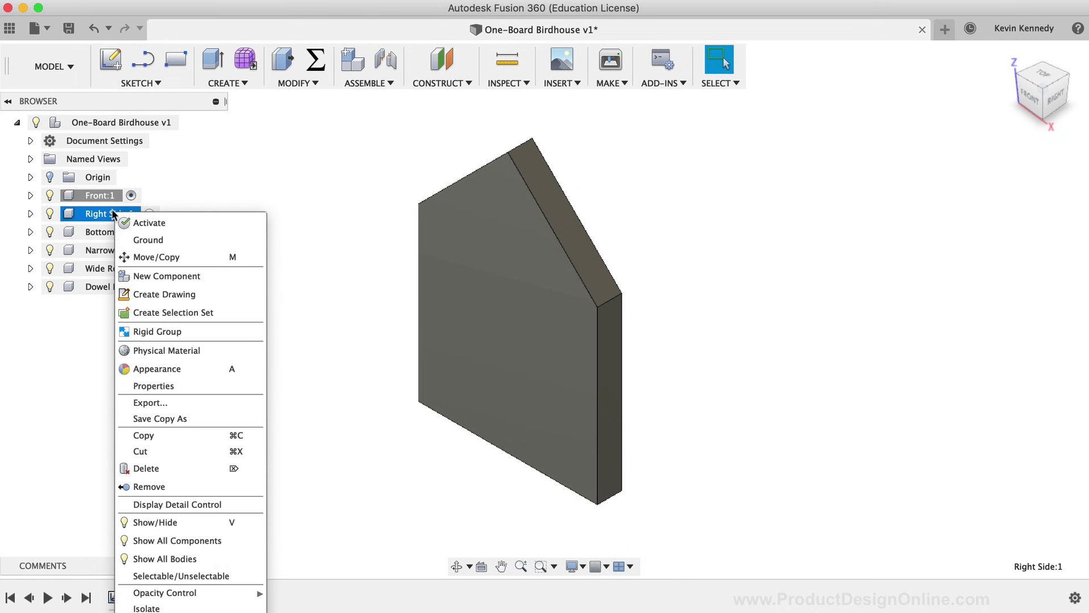
left_click(215, 223)
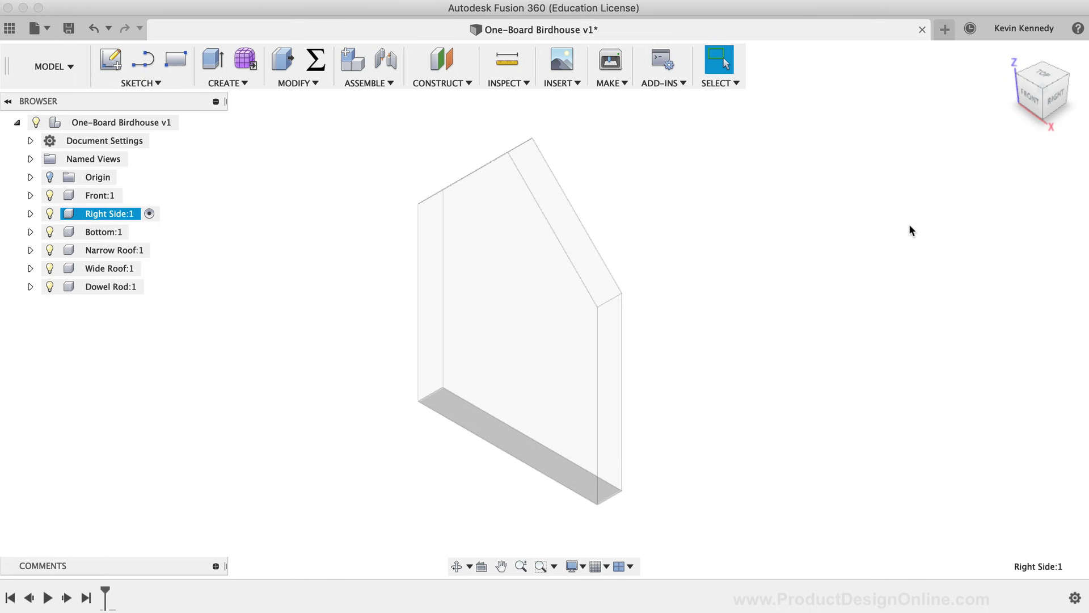
left_click(175, 58)
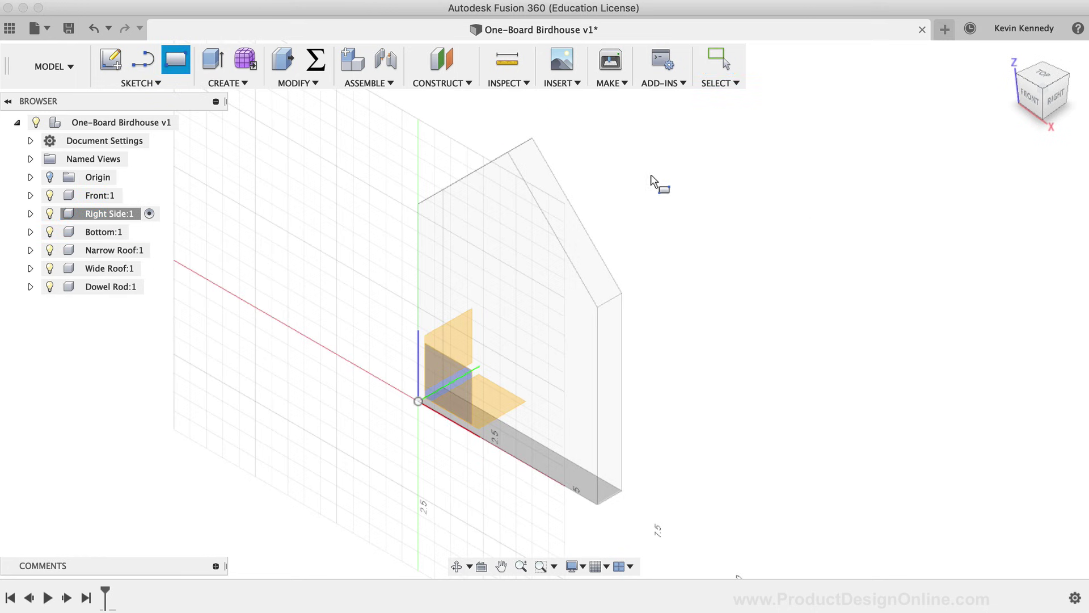
left_click(1065, 77)
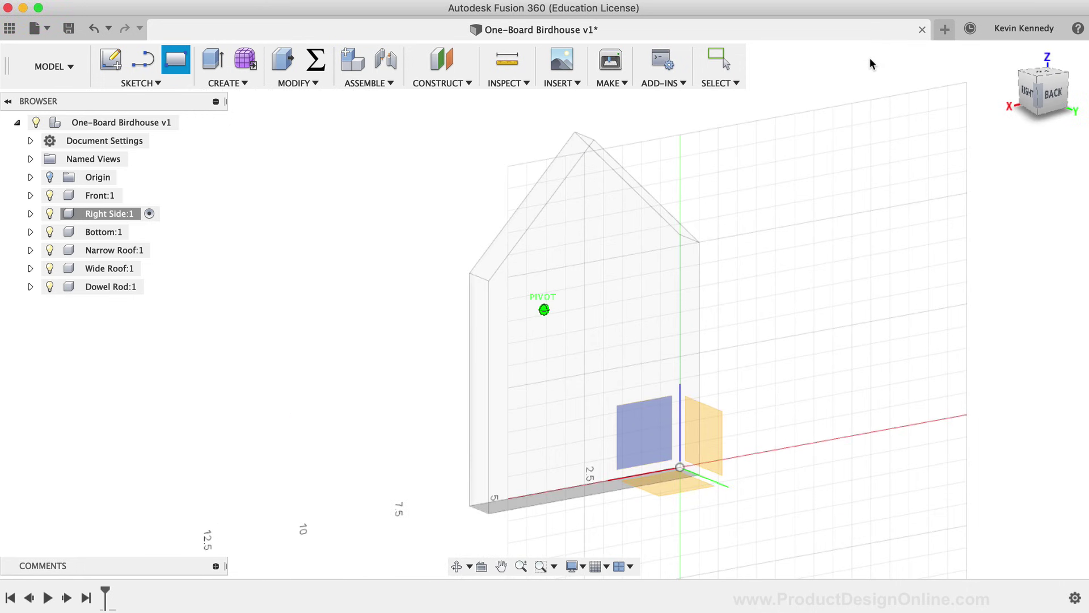
middle_click_drag(870, 57, 684, 332, "shift")
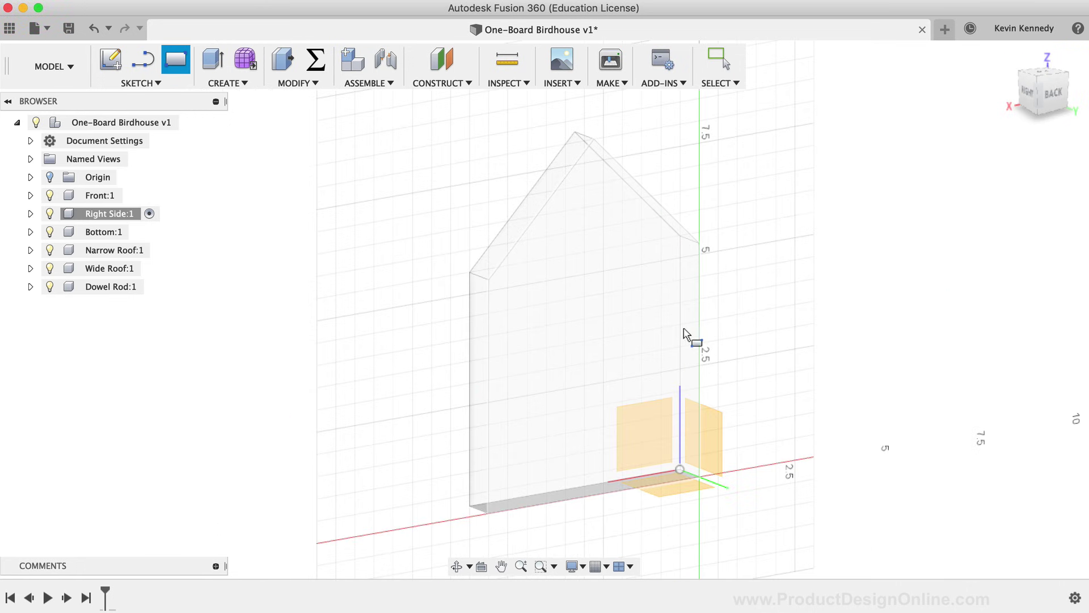
left_click(553, 313)
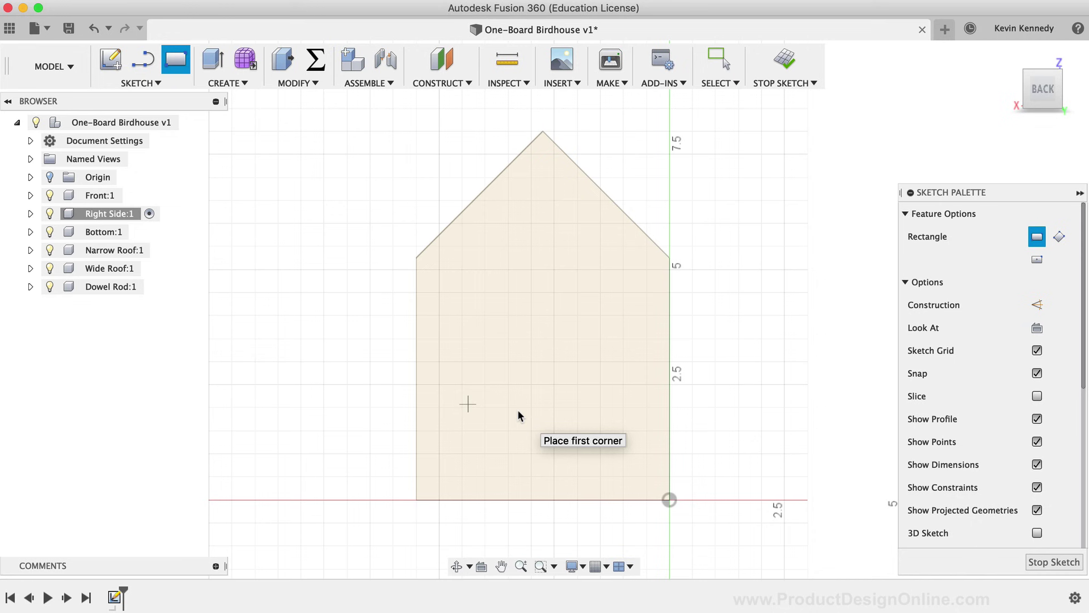
Step: Draw a rectangle up from the Front panel's bottom corner opposite the origin, its width set to the parameter thickness and its height to height
left_click(518, 410)
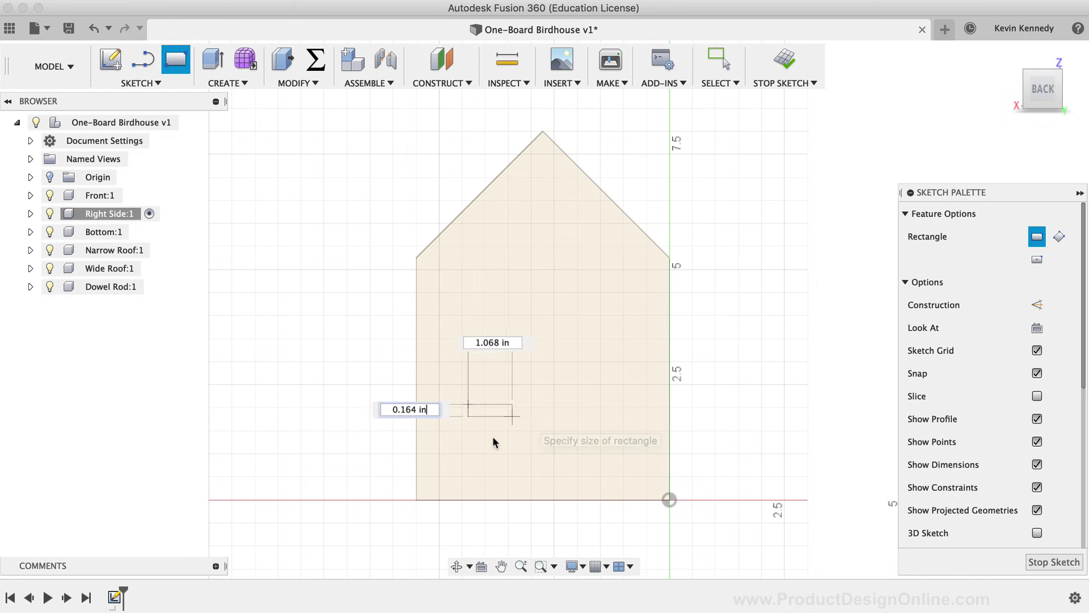
key("Escape")
key("r")
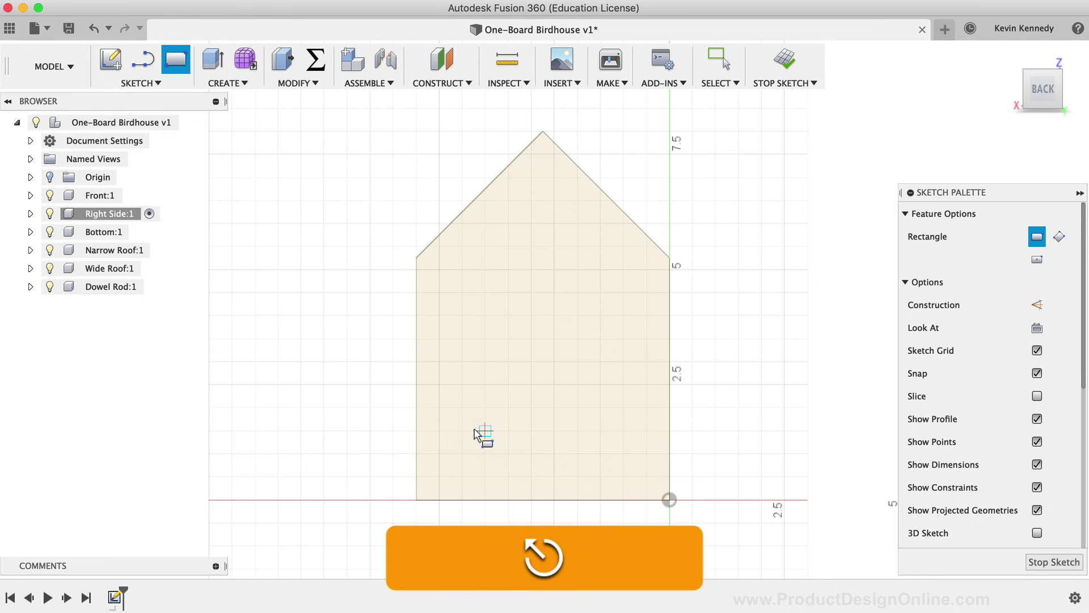
left_click(416, 500)
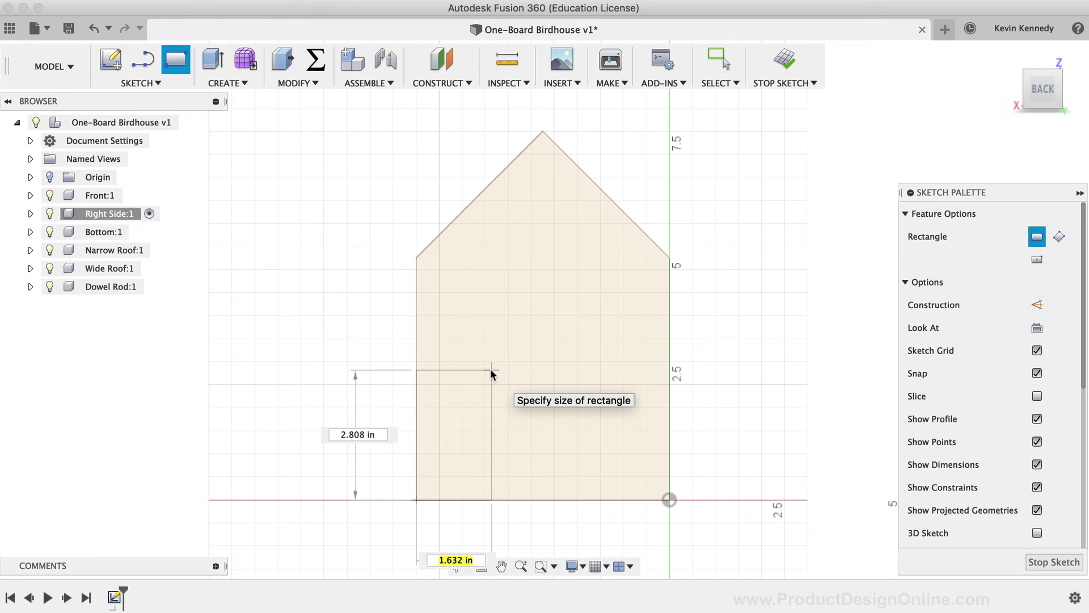
type("thi")
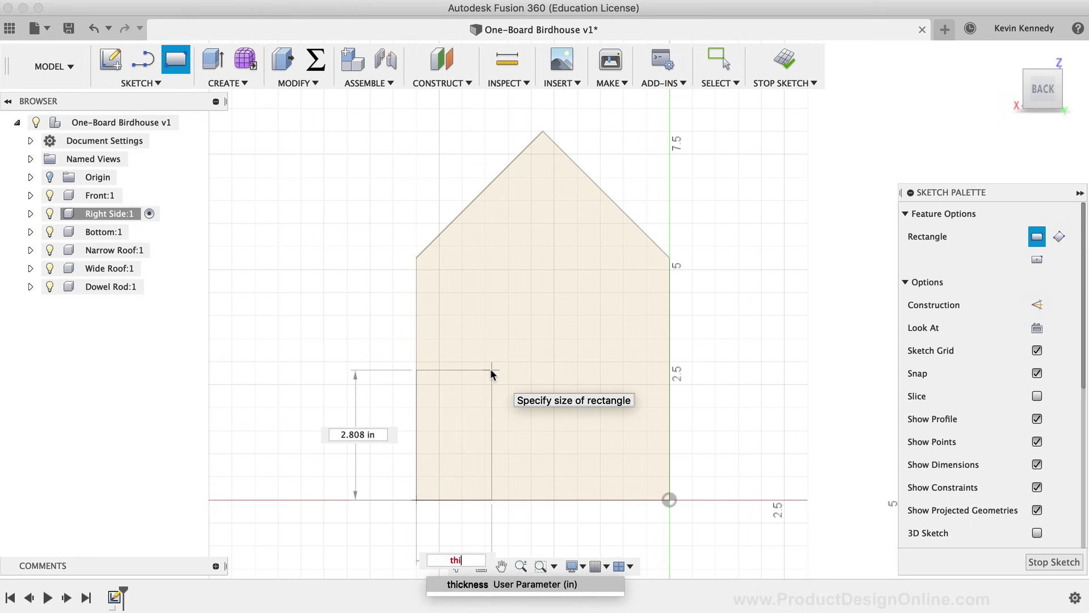
left_click(562, 583)
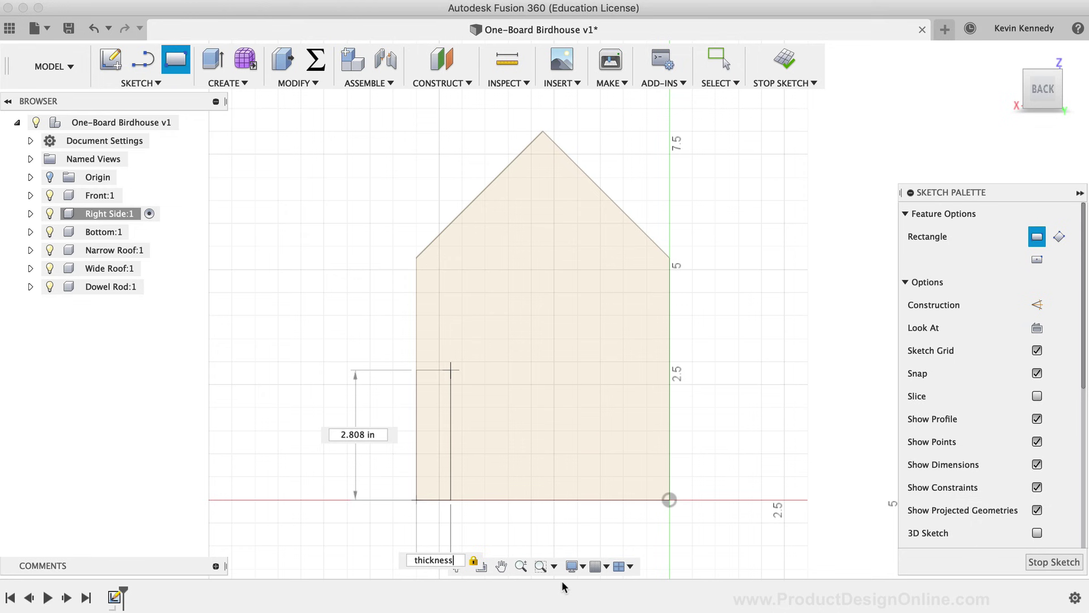
key("Tab")
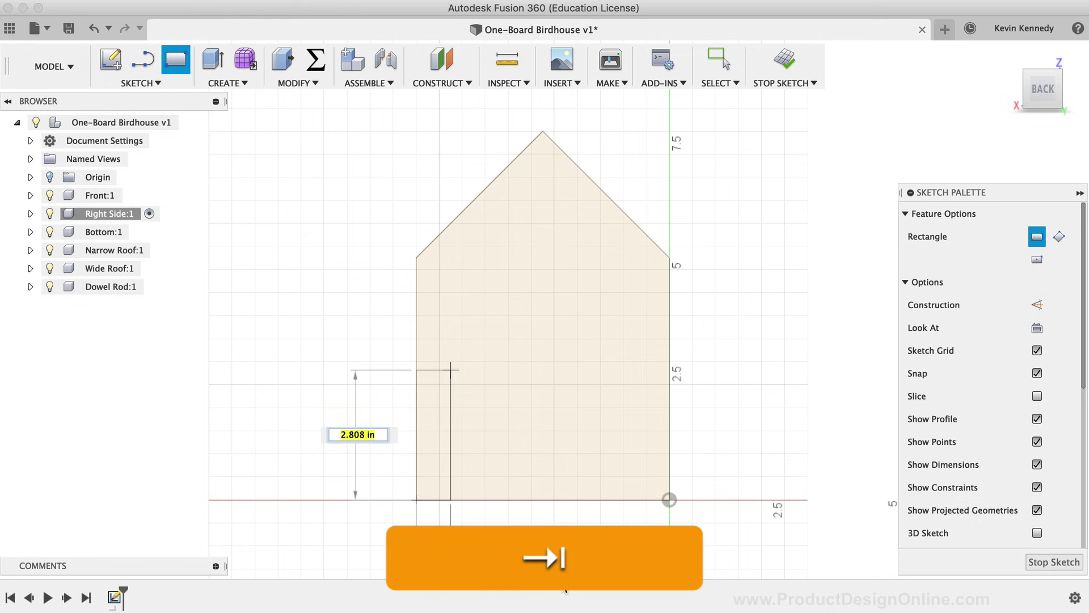
type("he")
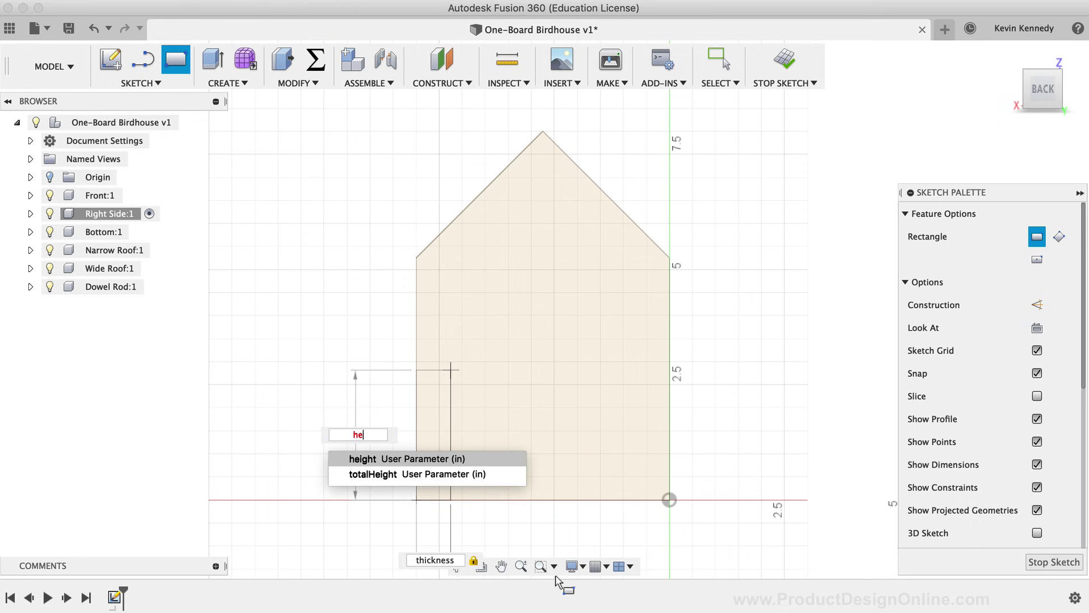
left_click(468, 459)
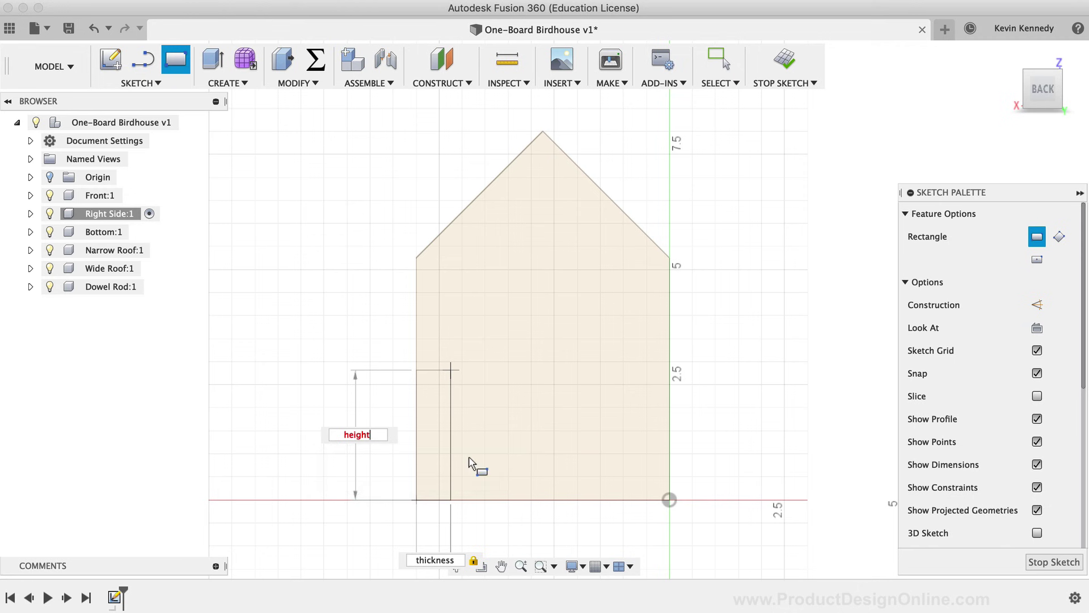
key("Tab")
key("Return")
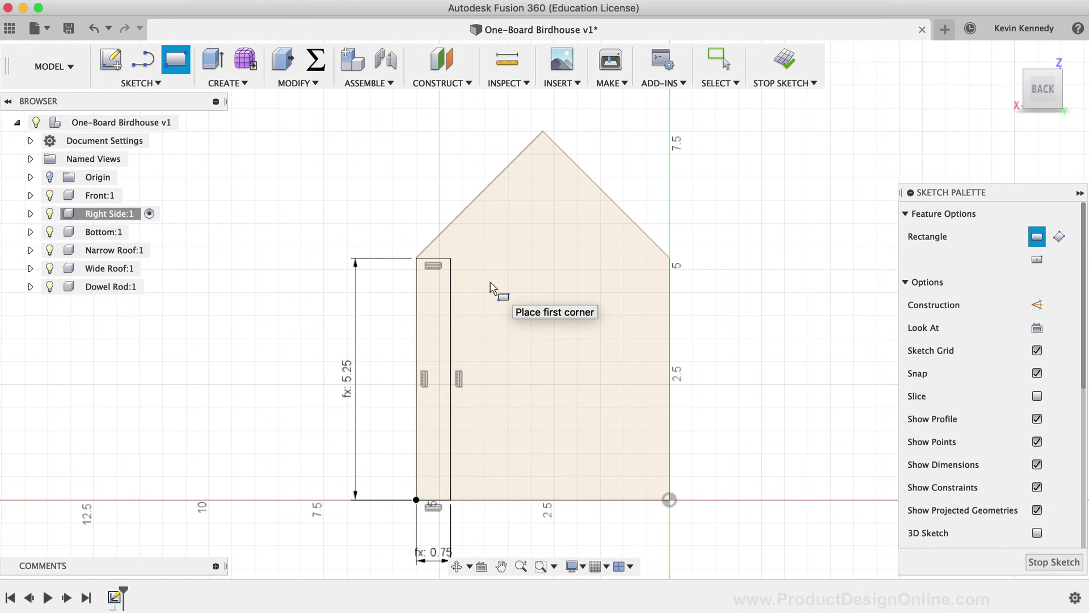
Step: Extrude the narrow rectangle profile away from the Front panel as a new body, with the distance set to the parameter width
key("e")
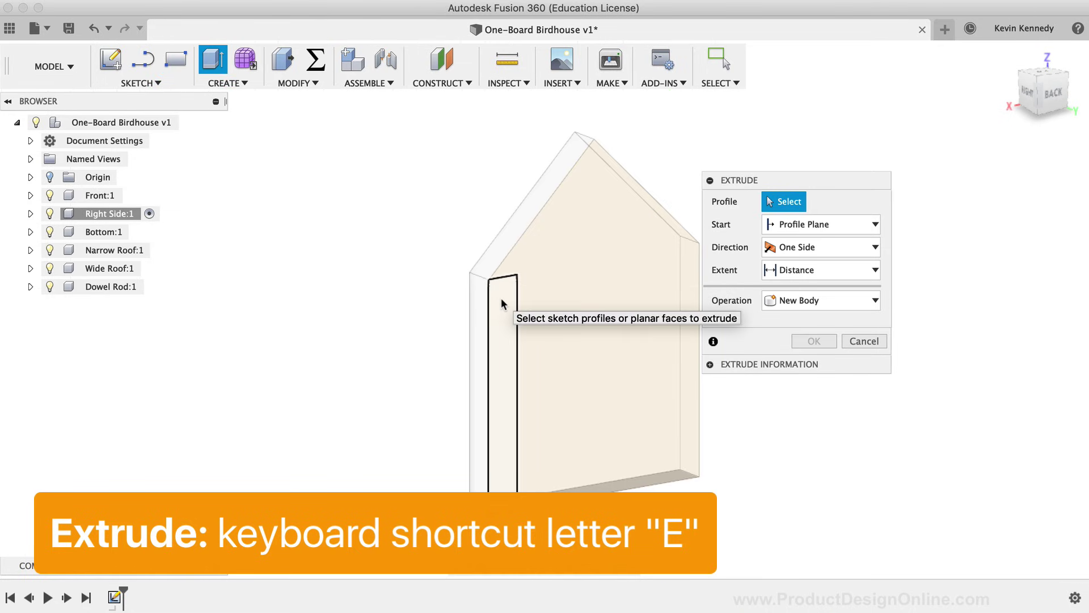
left_click(502, 299)
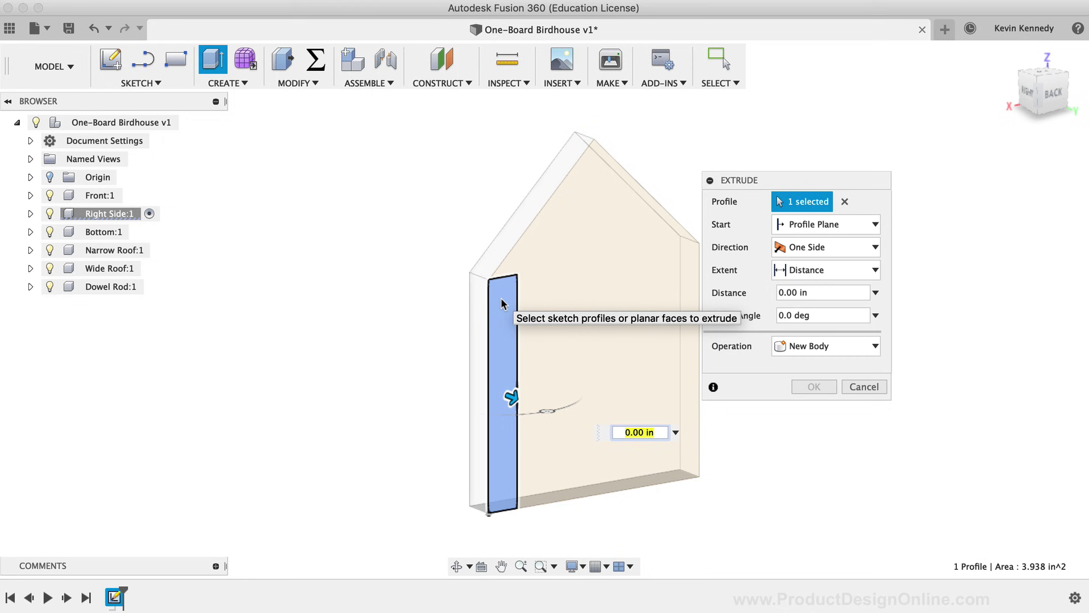
type("wi")
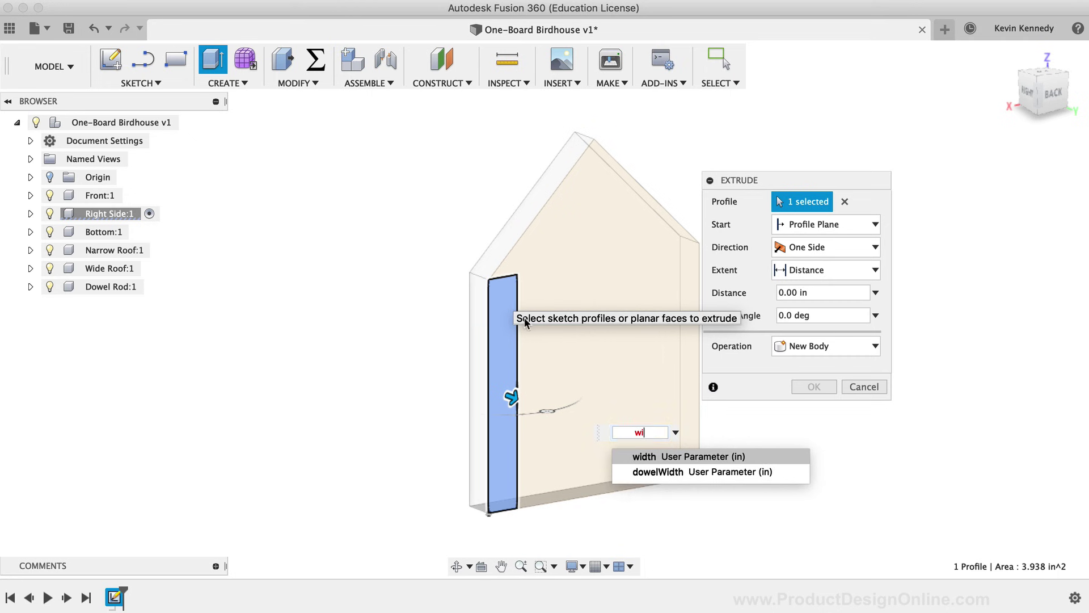
left_click(627, 457)
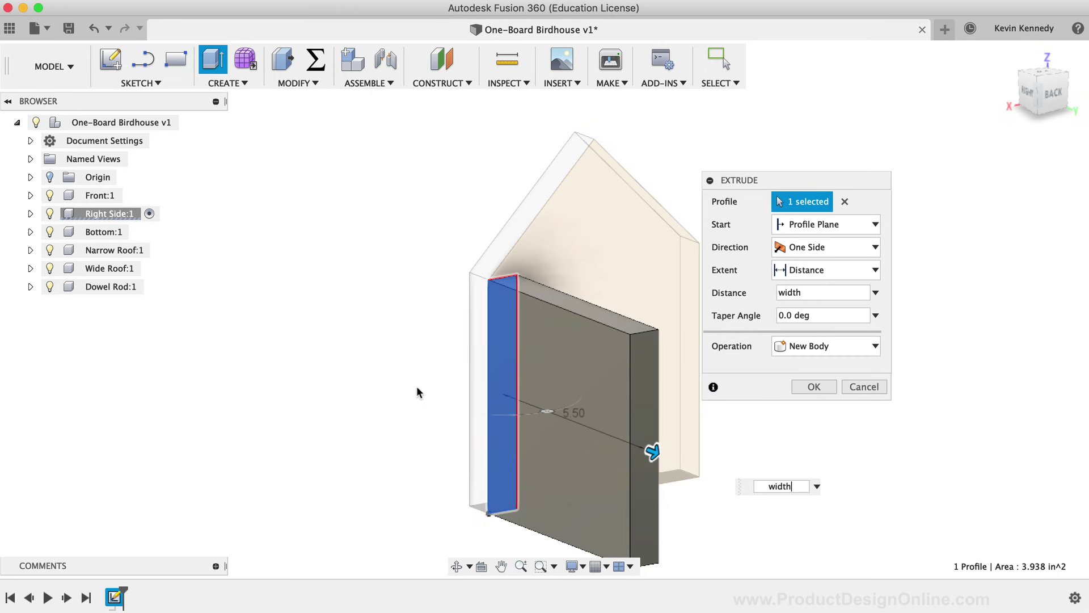
scroll(417, 391, "right", 5)
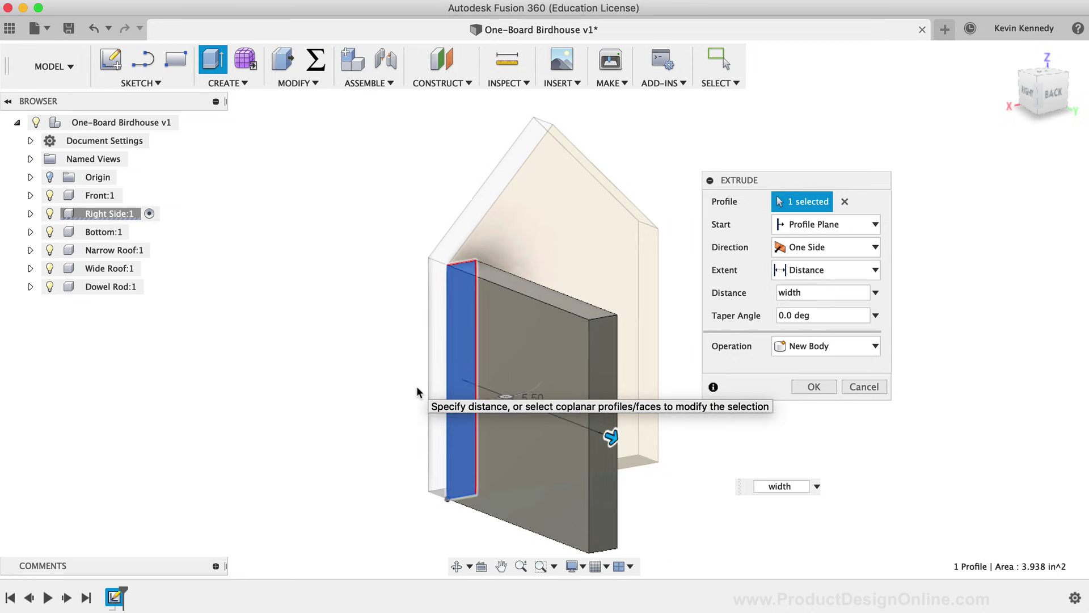
left_click(828, 389)
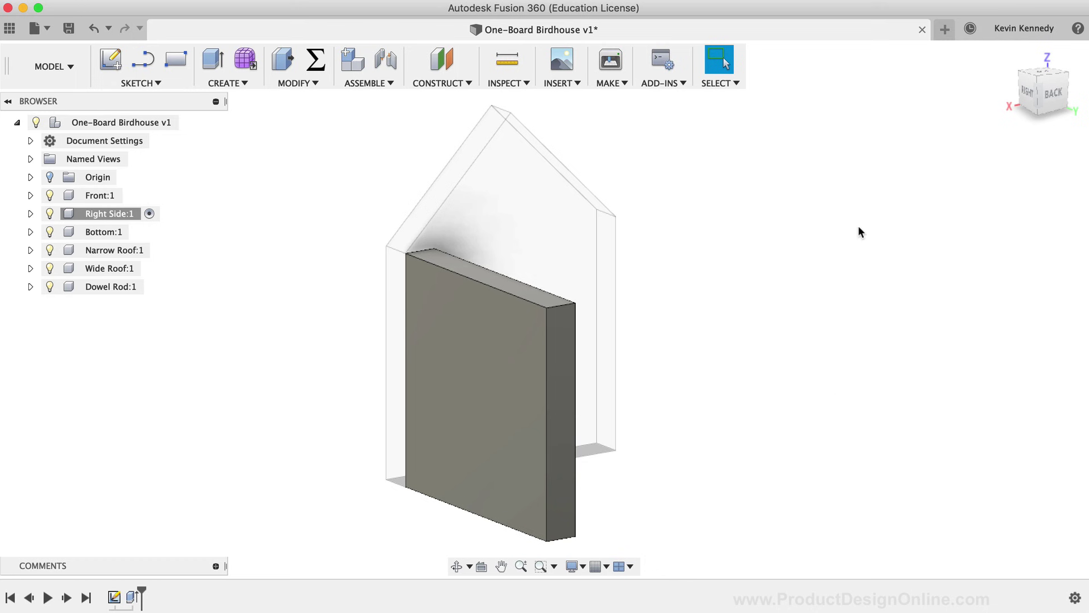
Step: Construct a midplane between the two vertical outer side faces of the Front panel
left_click(1003, 53)
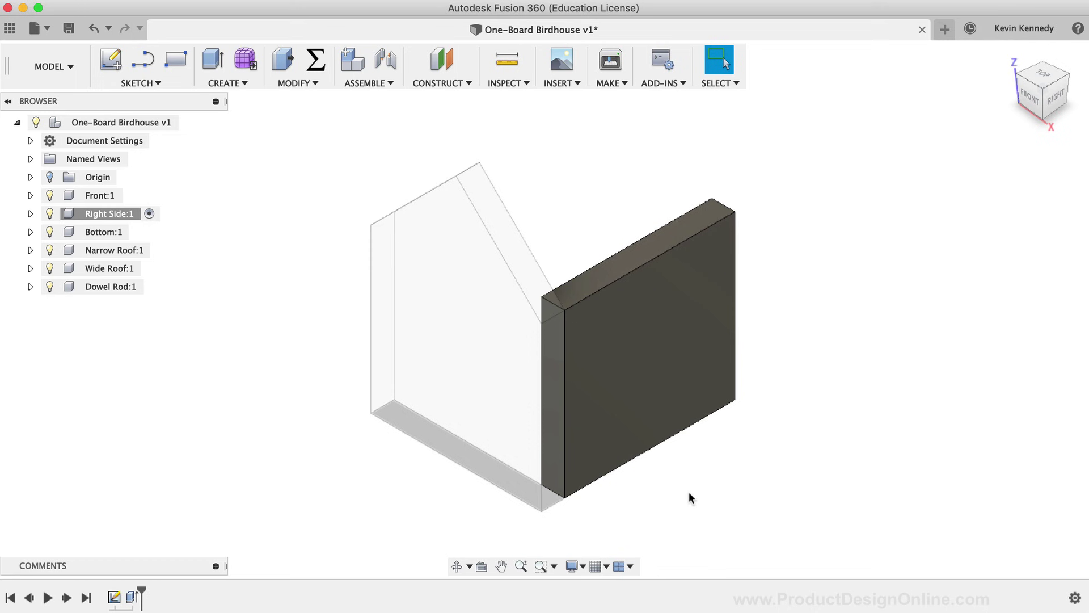
left_click(418, 83)
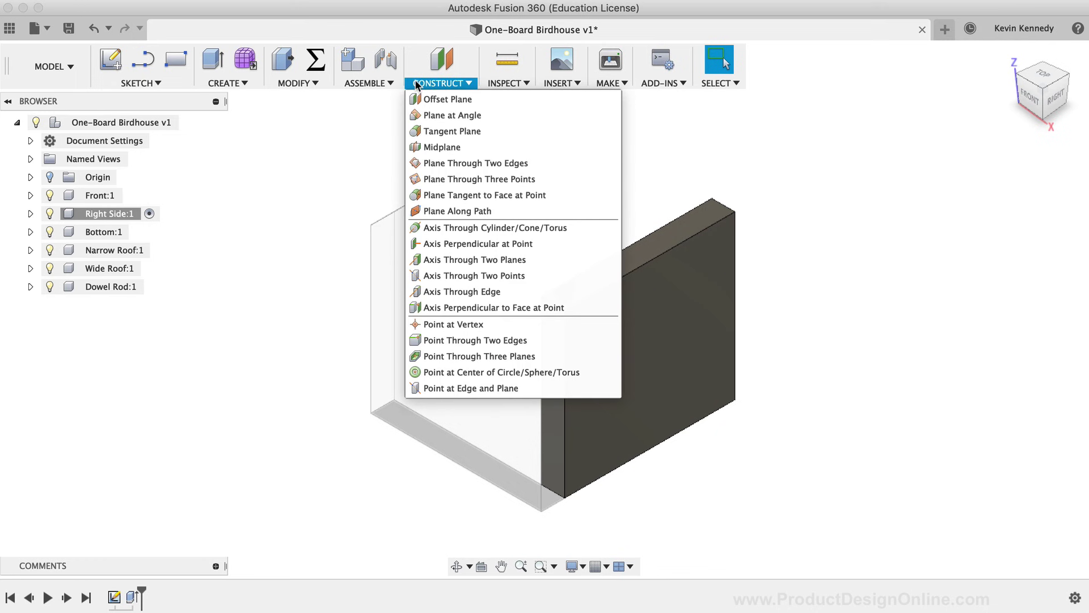
left_click(496, 147)
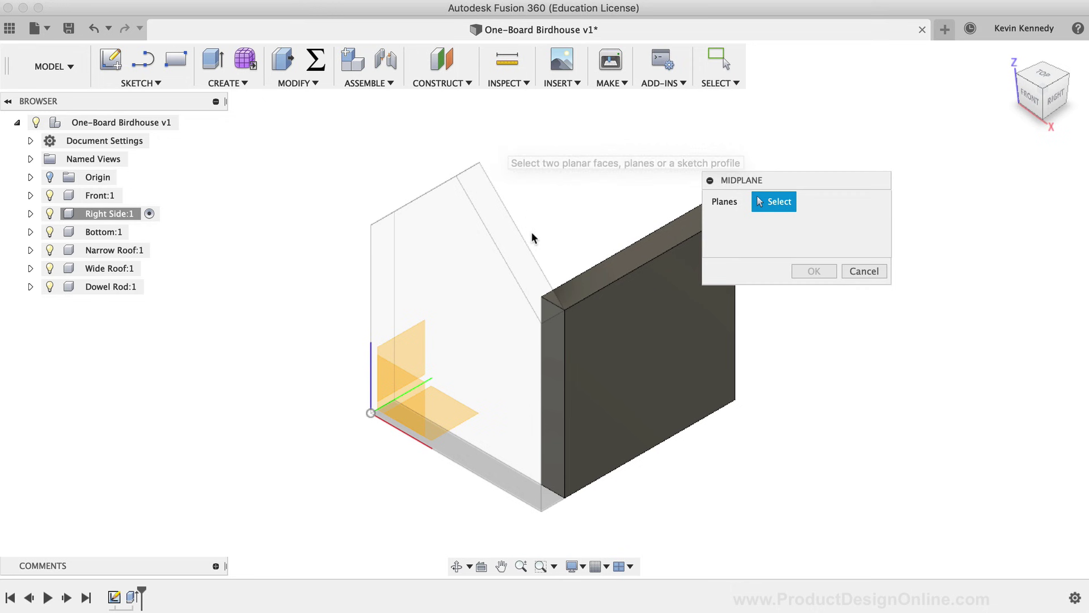
left_click(554, 363)
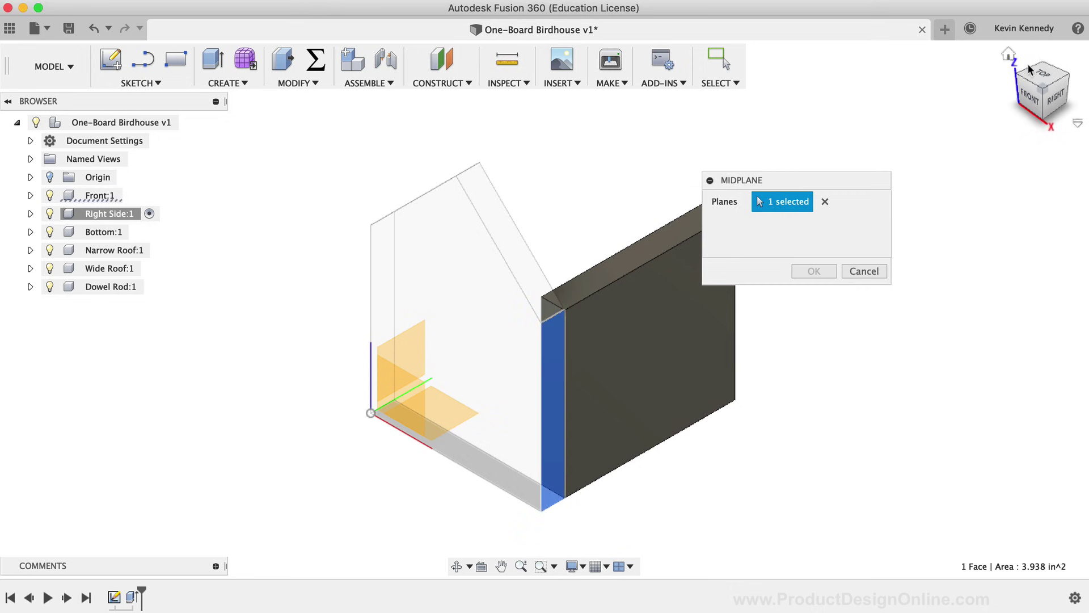
left_click(1019, 79)
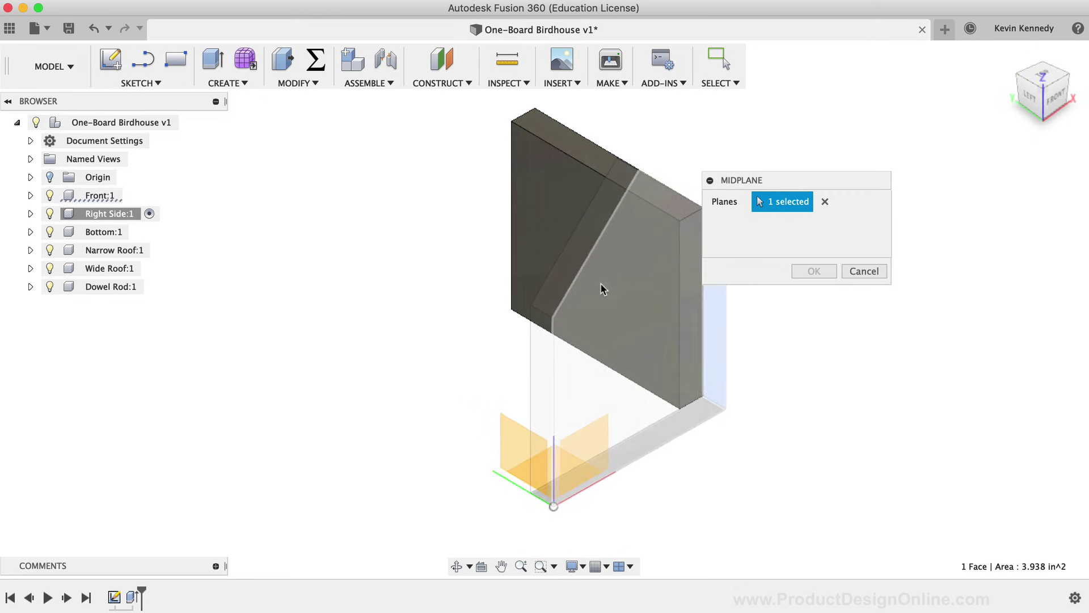
left_click(541, 367)
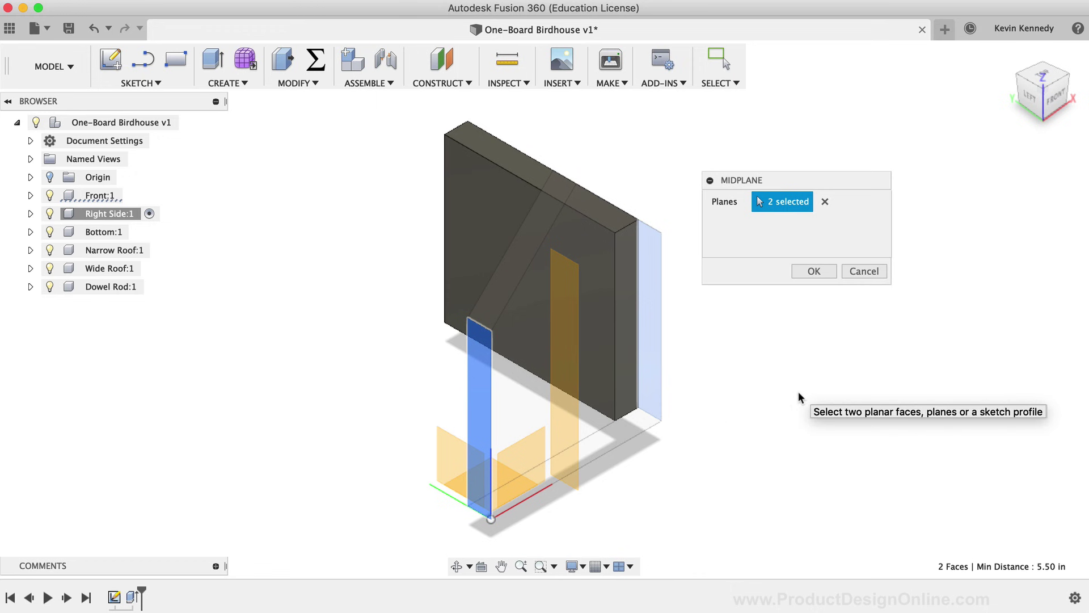
left_click(814, 271)
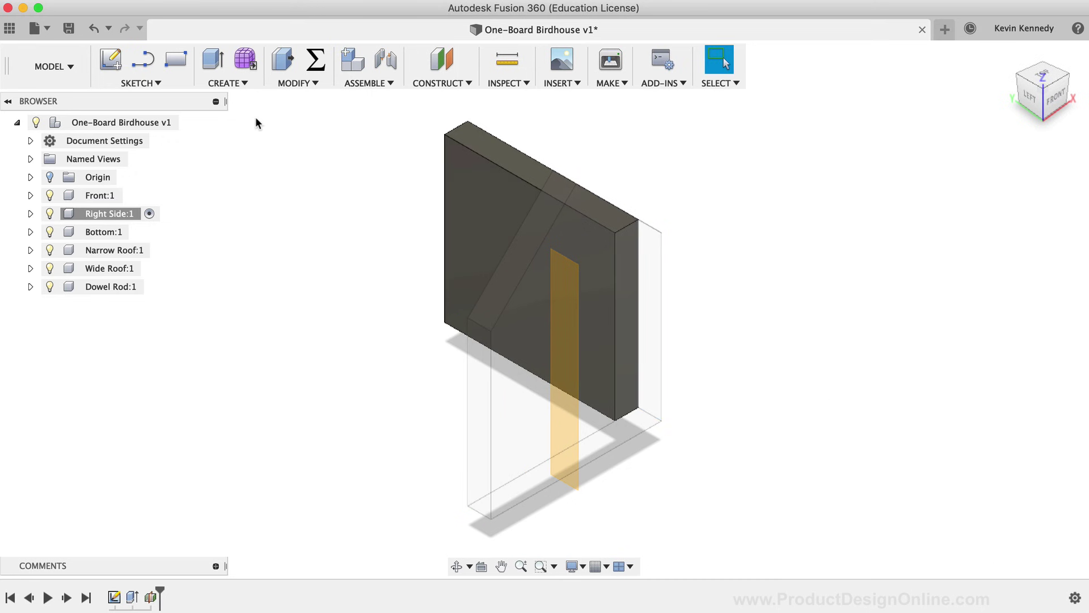
Step: Mirror the Right Side component across the construction midplane, using the Components pattern type
left_click(239, 84)
mouse_move(257, 366)
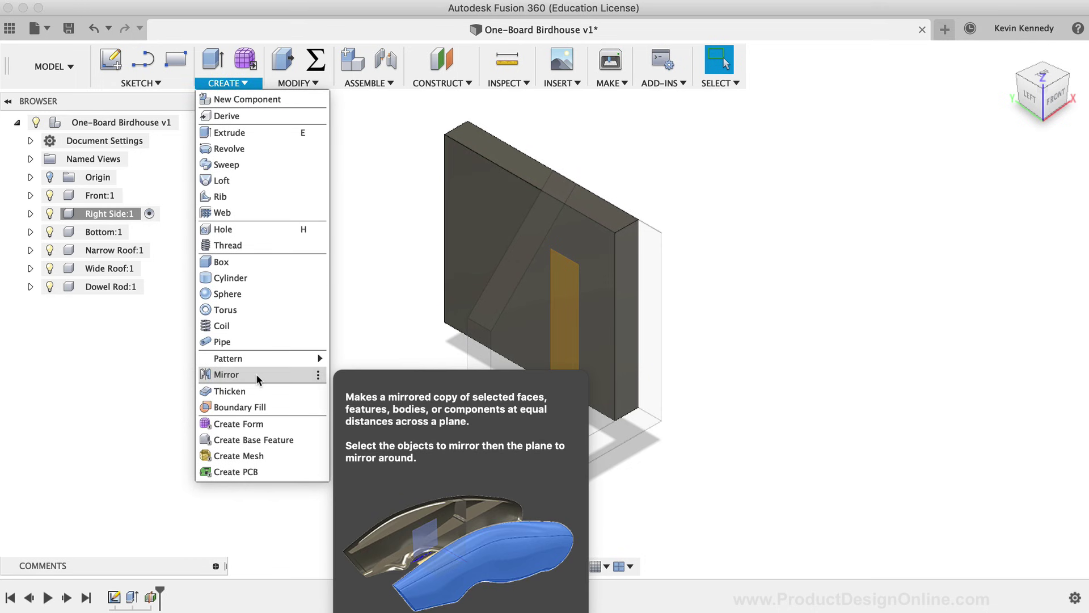
left_click(257, 373)
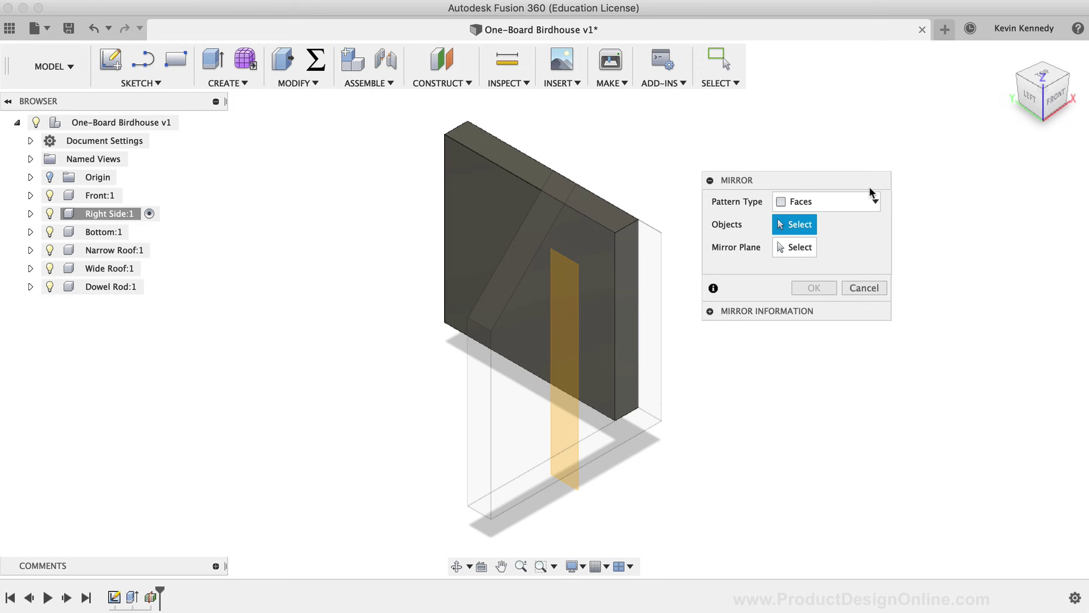
left_click(862, 203)
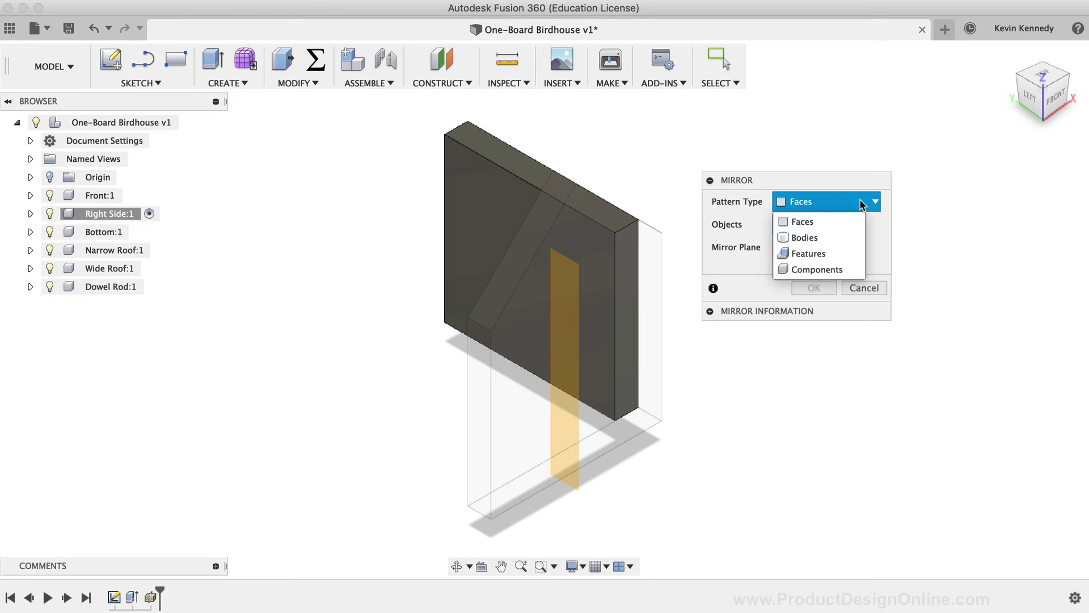
left_click(856, 269)
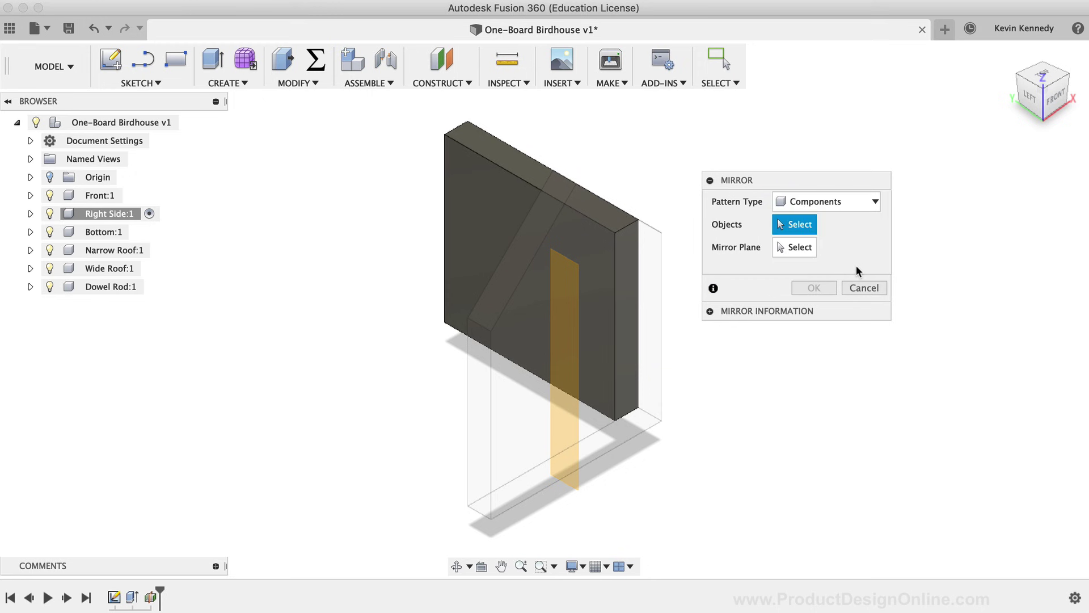
left_click(484, 181)
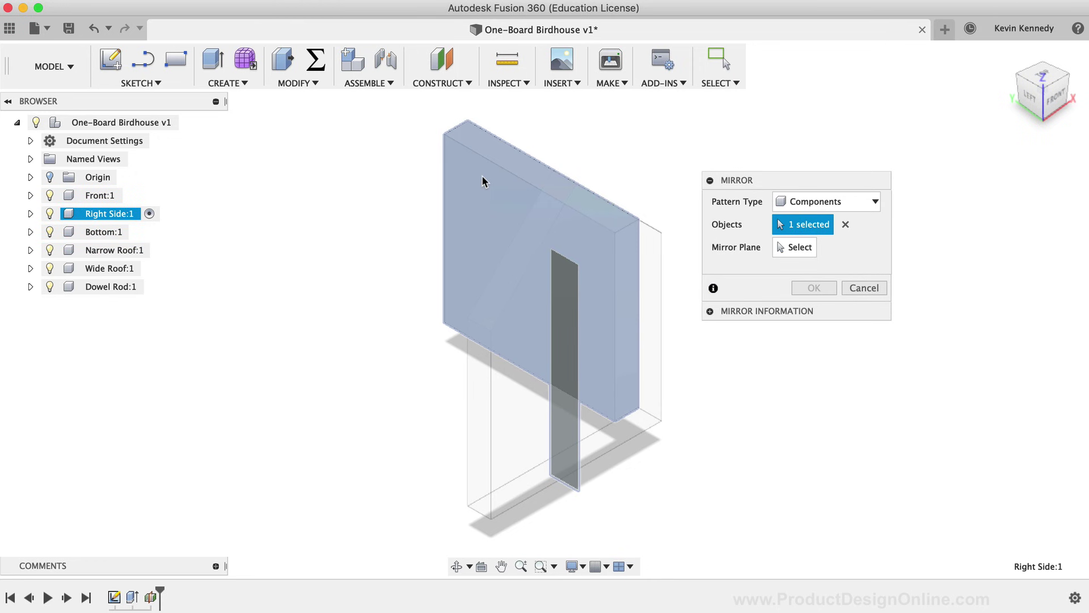
left_click(793, 247)
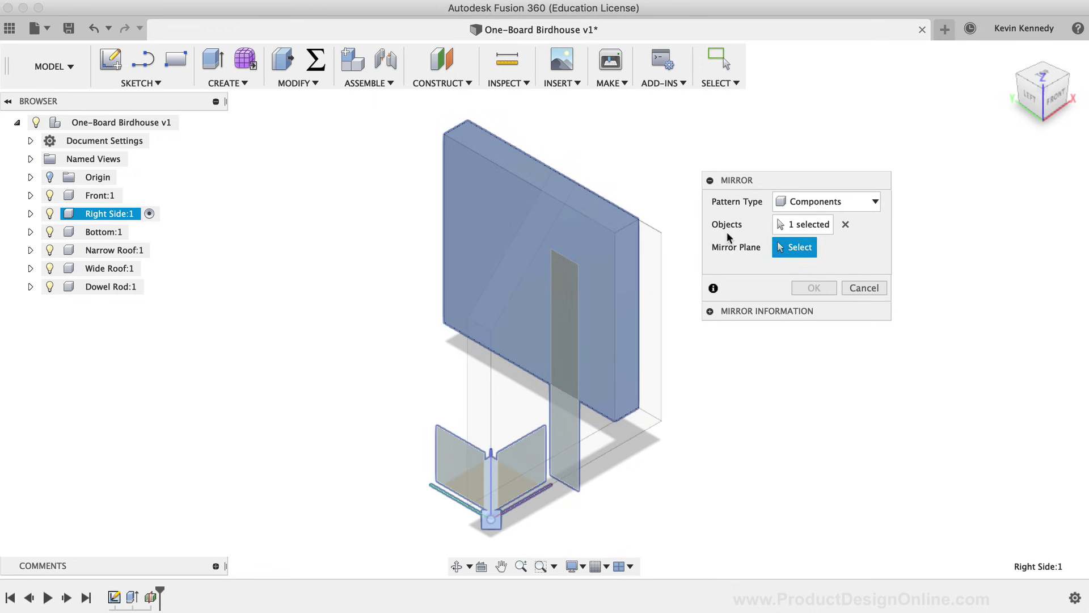
left_click(577, 290)
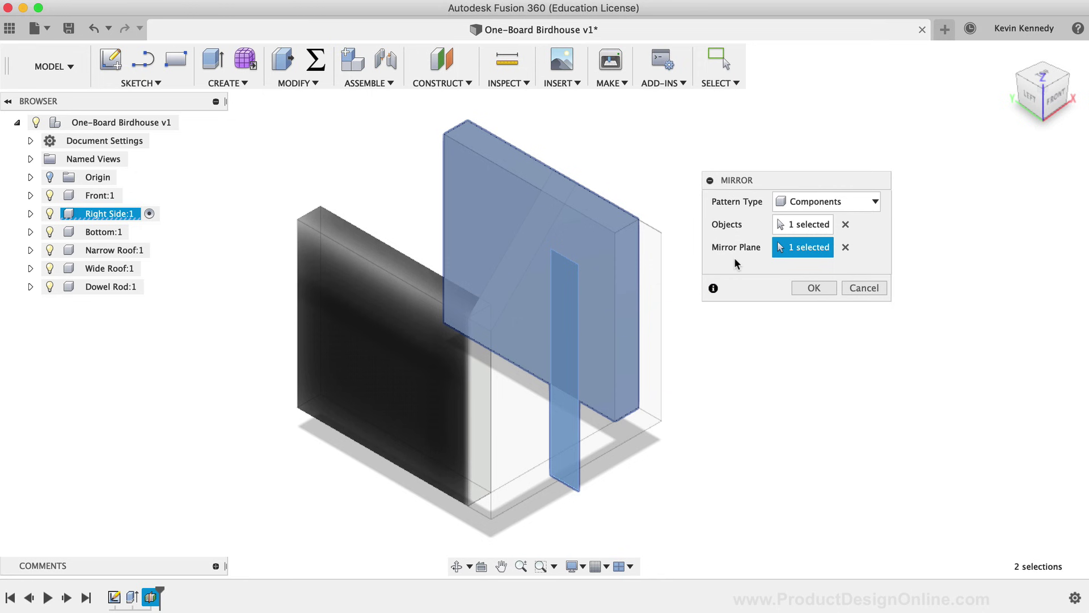
left_click(826, 287)
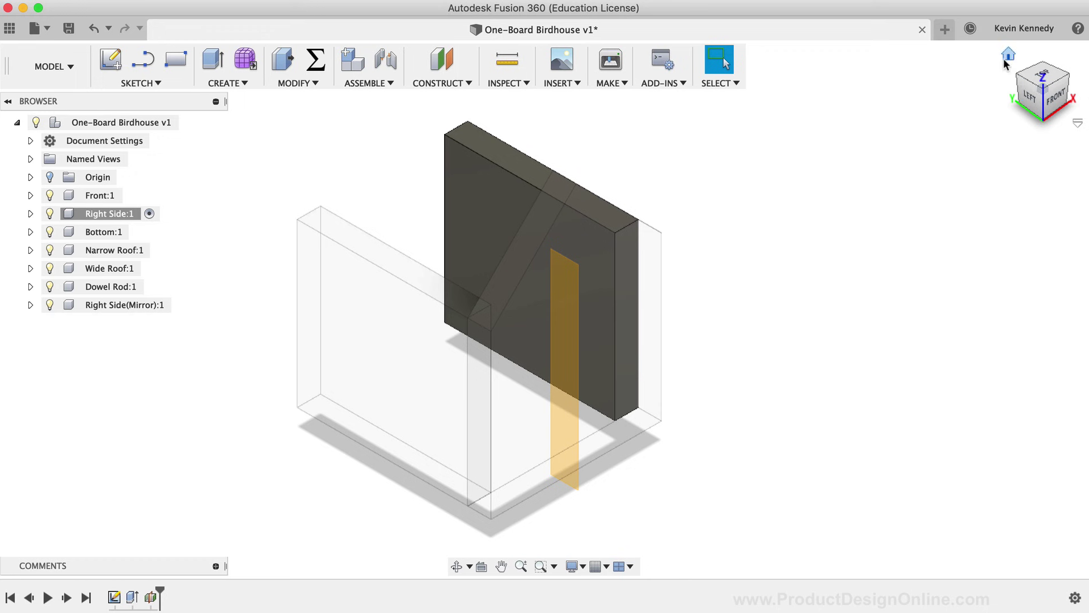
Step: Rename the mirrored side component Left Side(Mirror)
left_click(1008, 57)
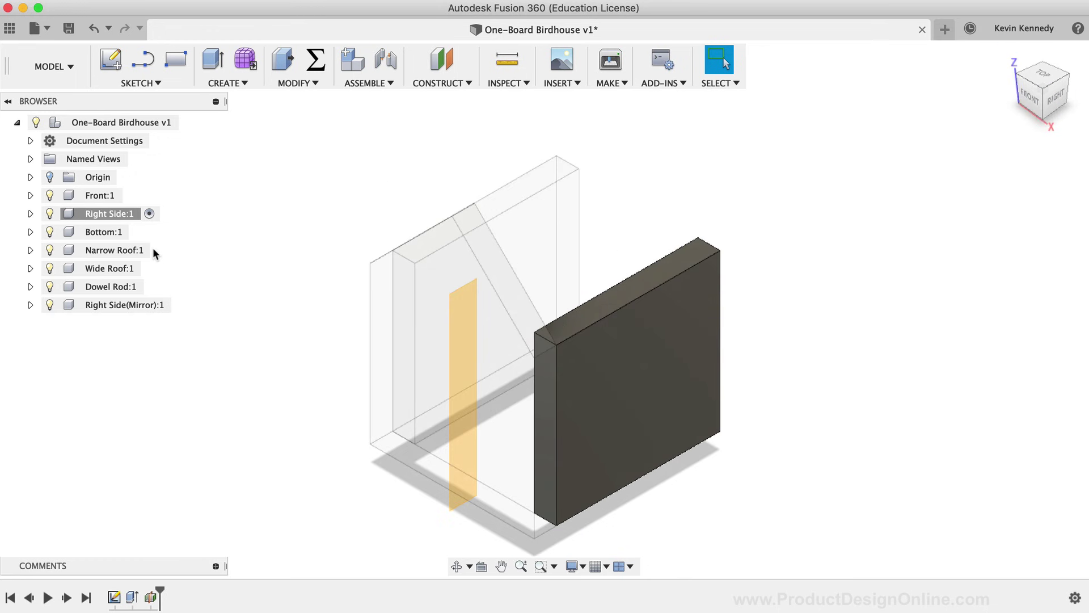
left_click(92, 305)
left_click(93, 305)
double_click(95, 305)
type("eft S")
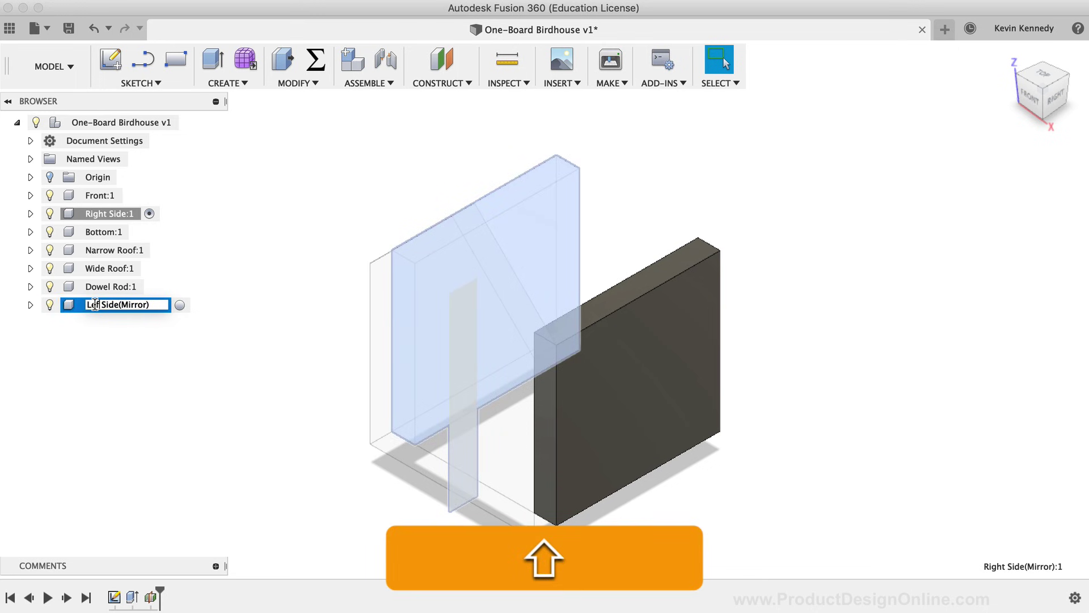
key("Return")
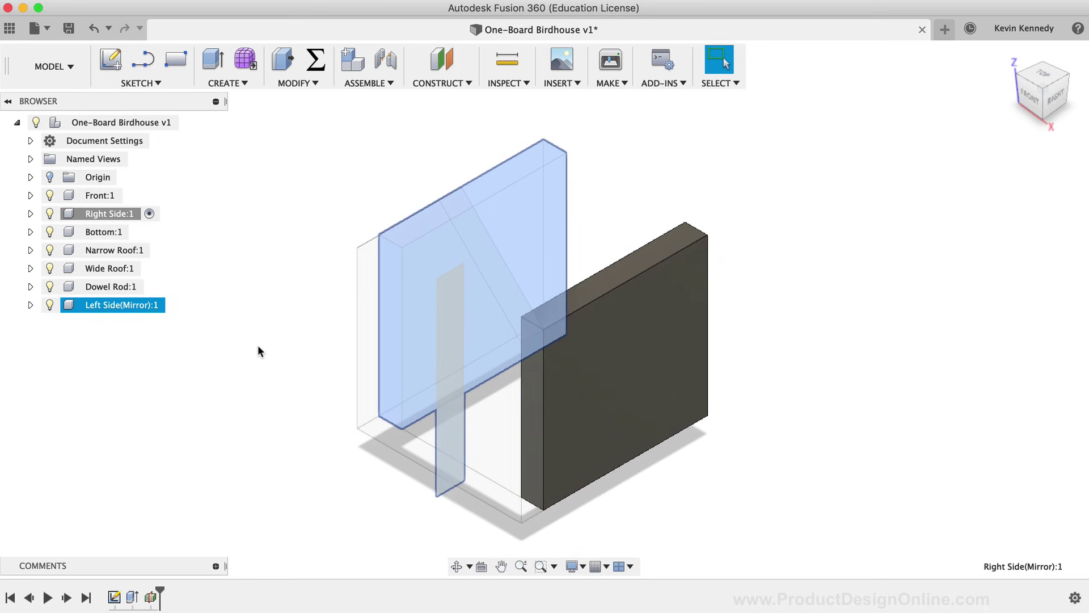
left_click(282, 370)
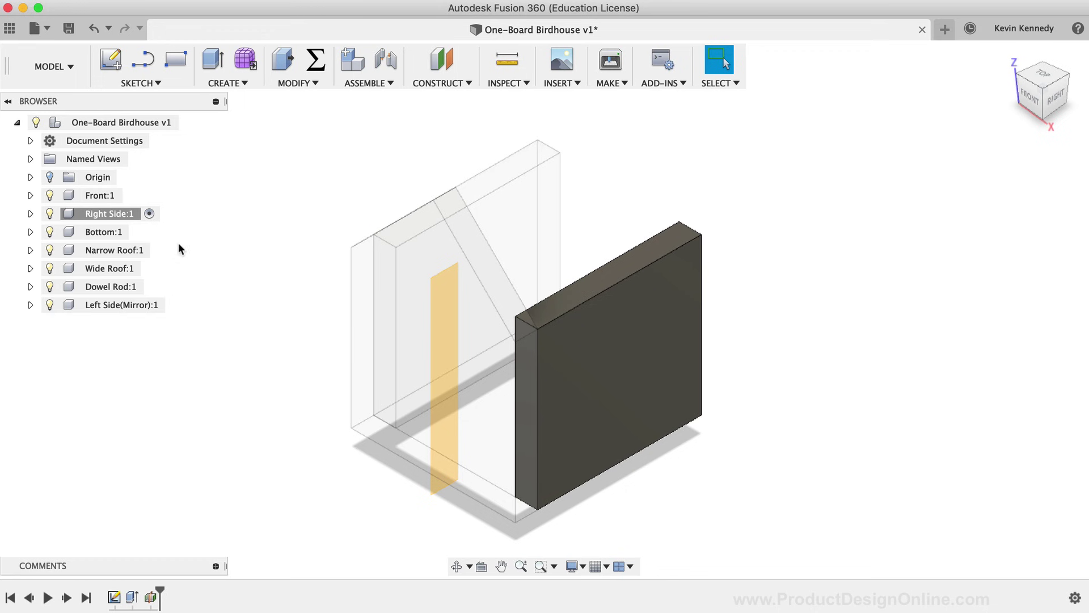
Step: Activate the Front component and hide both the construction midplane and the Front panel
left_click(110, 196)
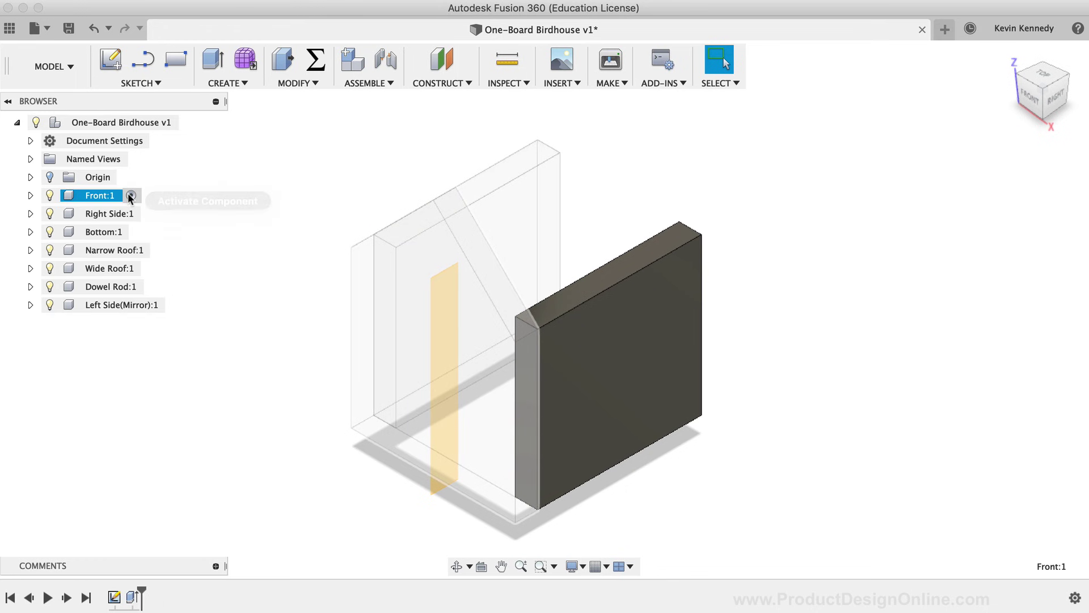
left_click(131, 196)
left_click(260, 363)
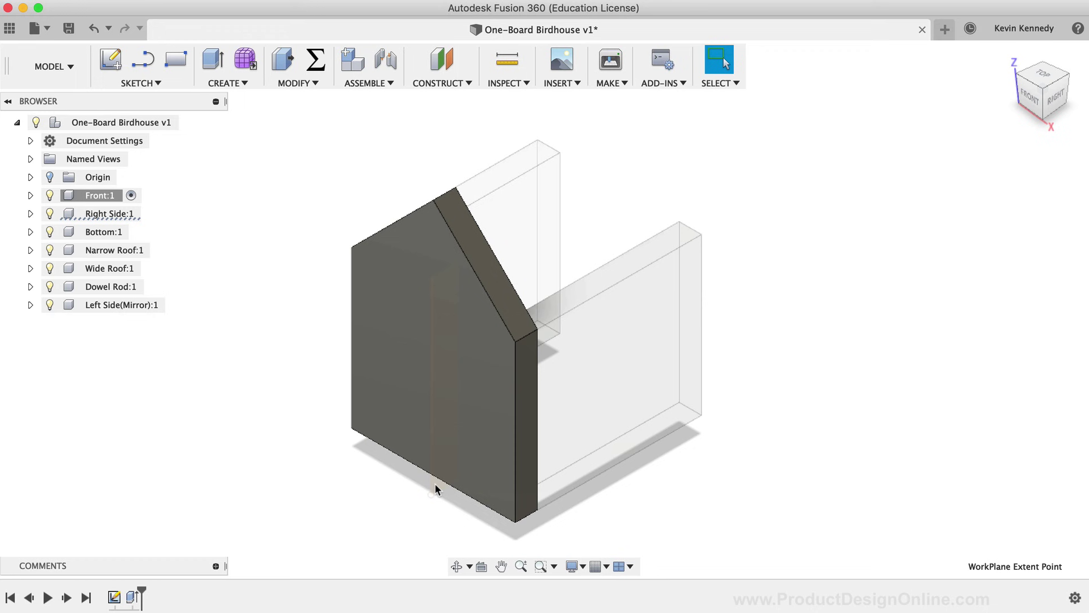
key("v")
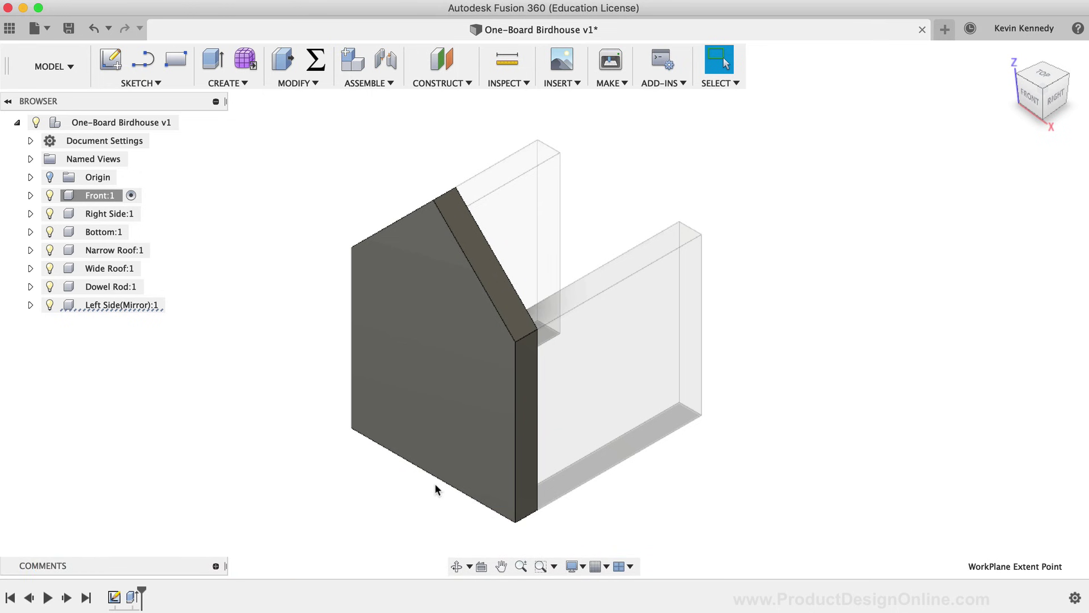
left_click(456, 372)
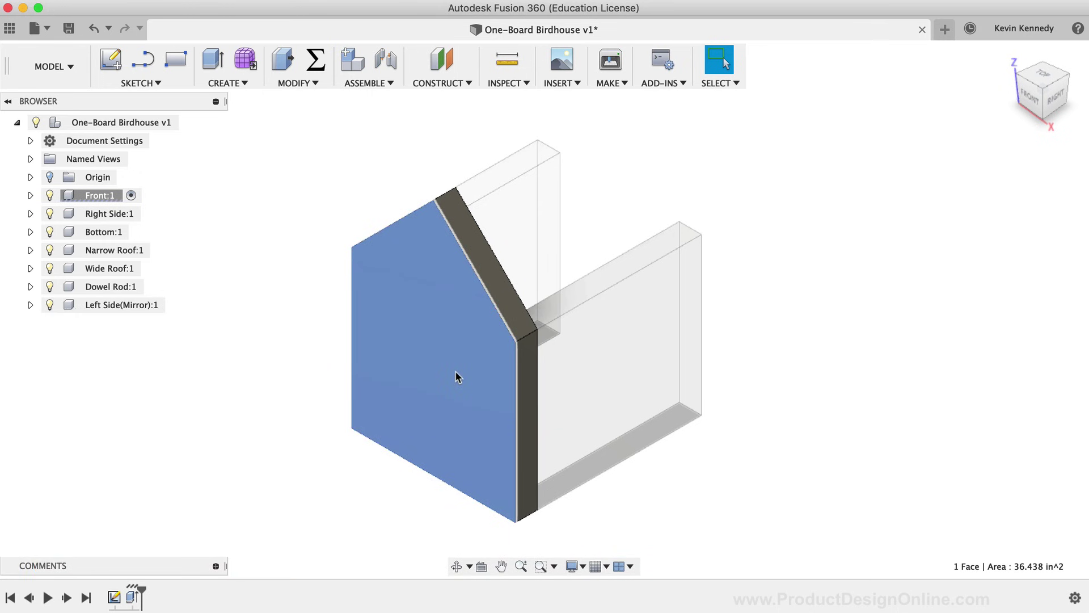
key("v")
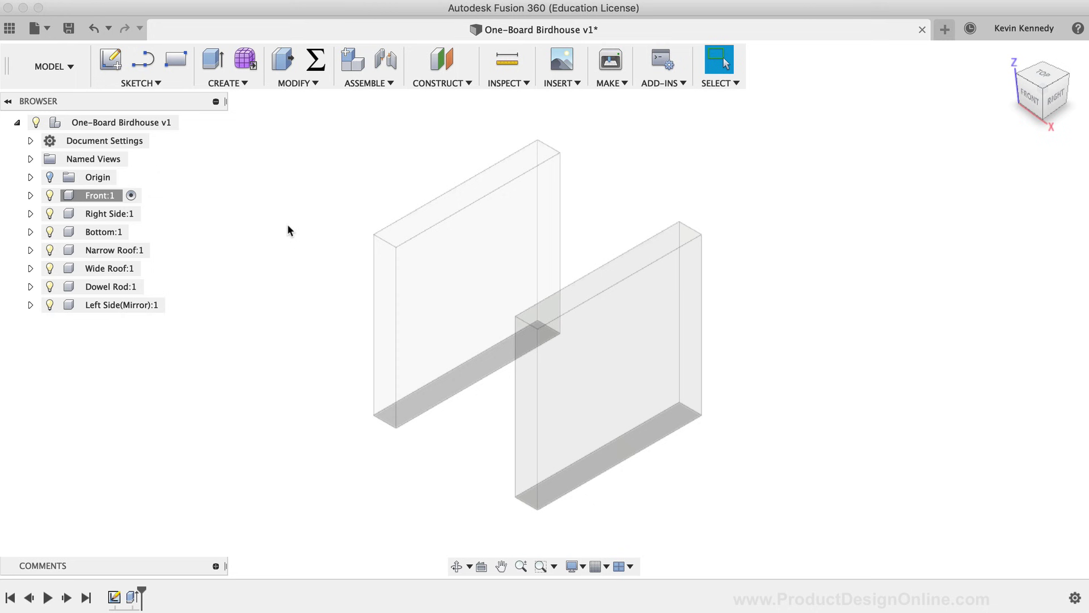
Step: Construct a midplane between the front and back end faces of the Right Side panel
key("s")
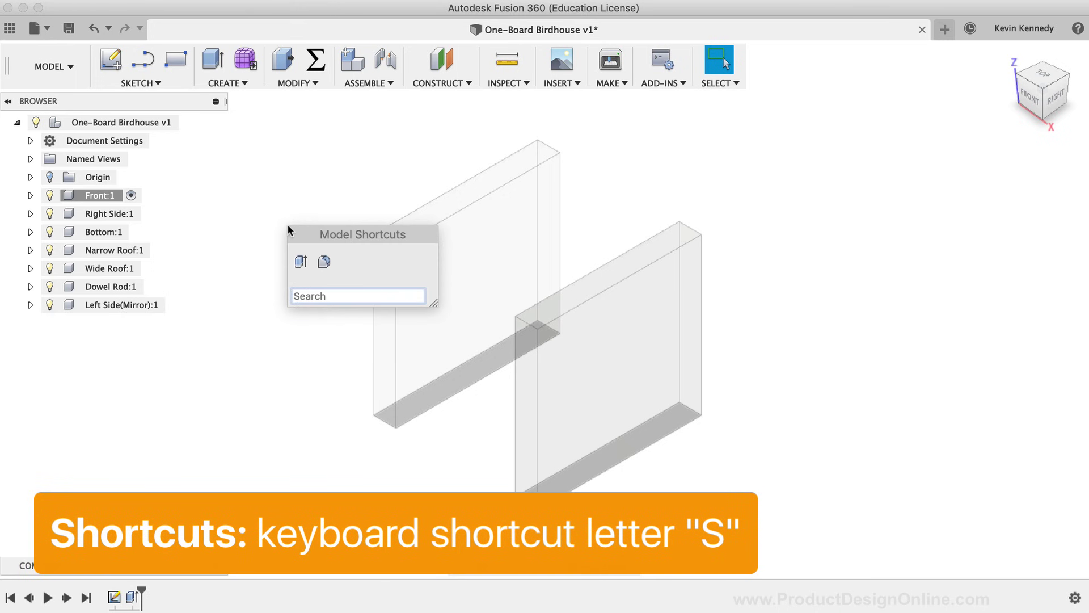
type("mi")
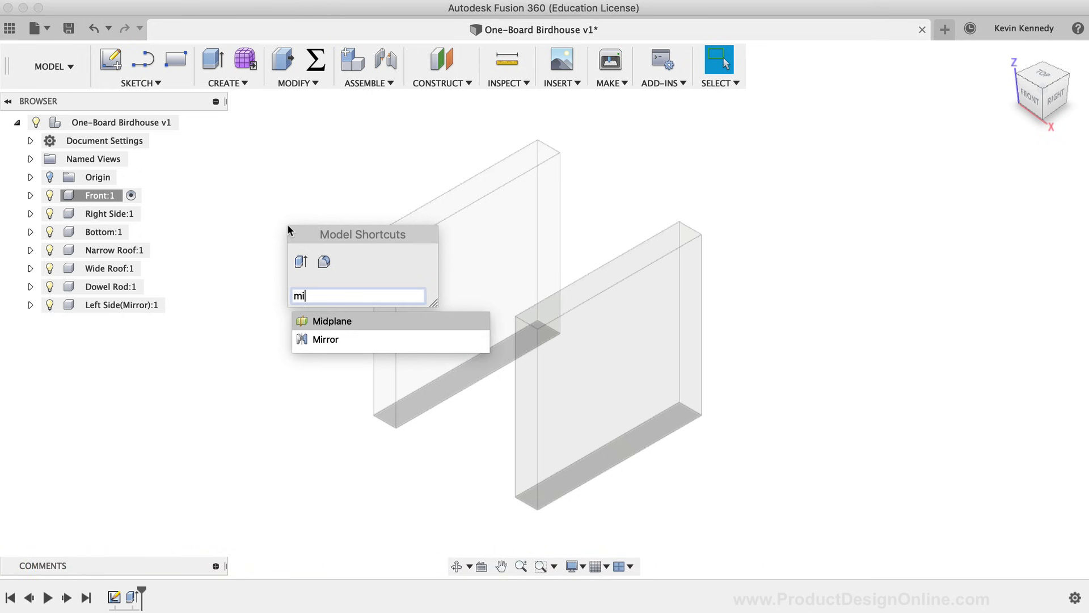
left_click(359, 321)
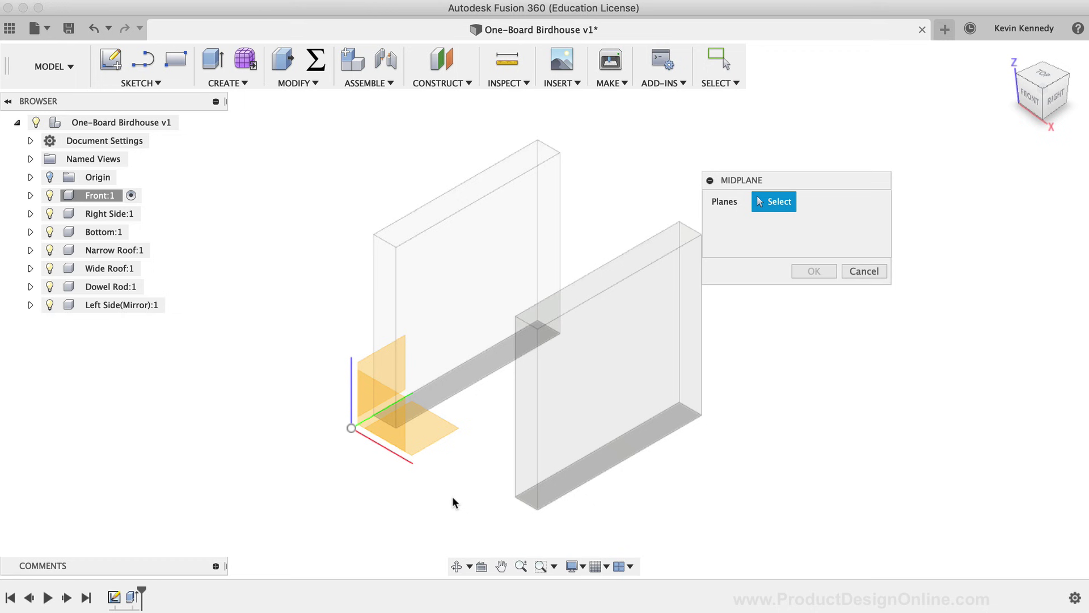
left_click(523, 431)
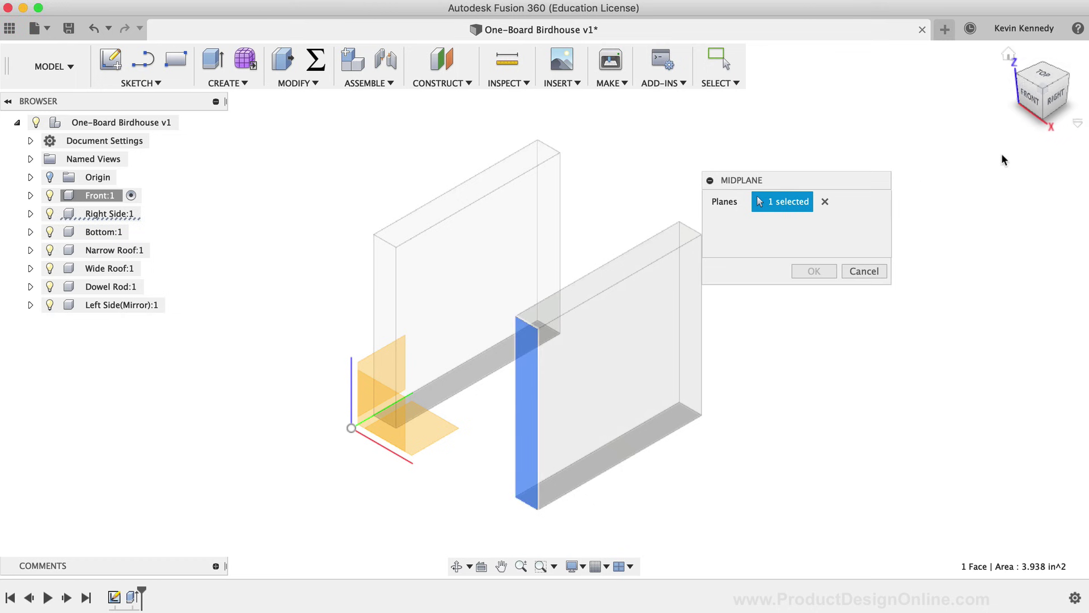
left_click(1068, 76)
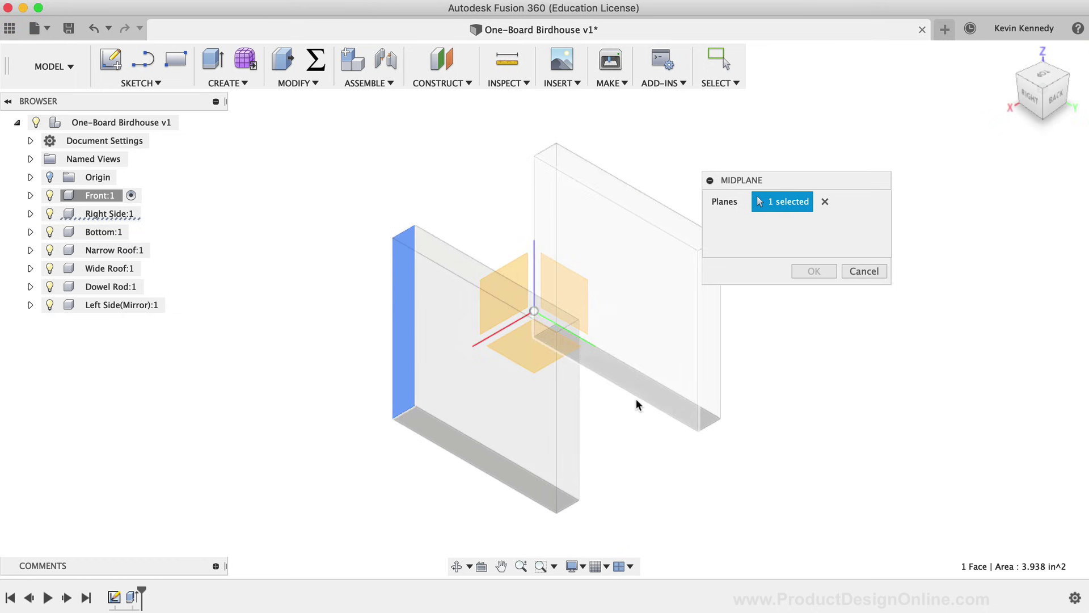
left_click(567, 408)
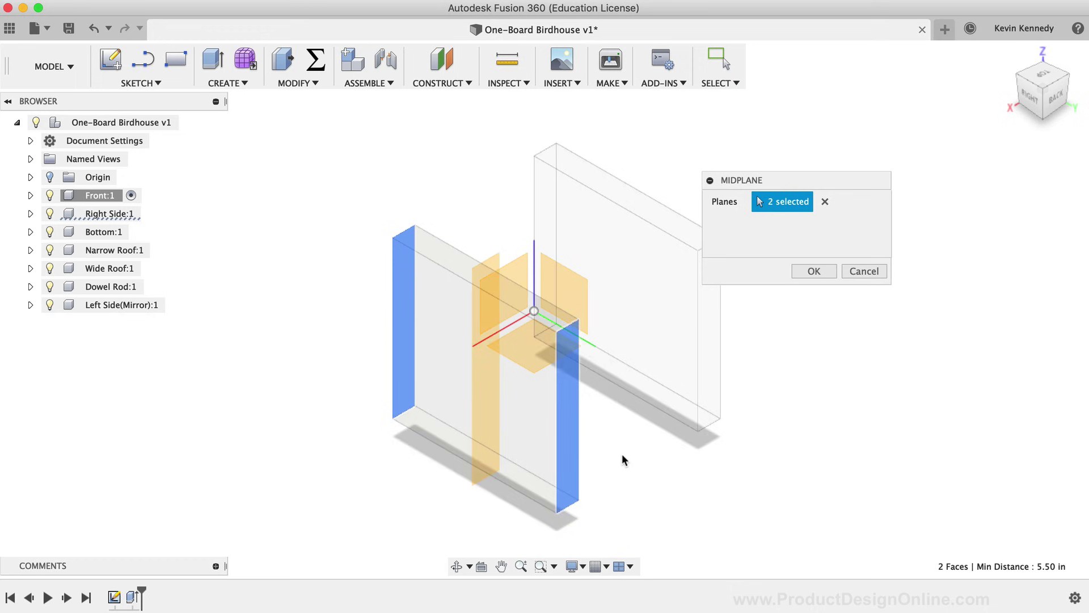
left_click(813, 271)
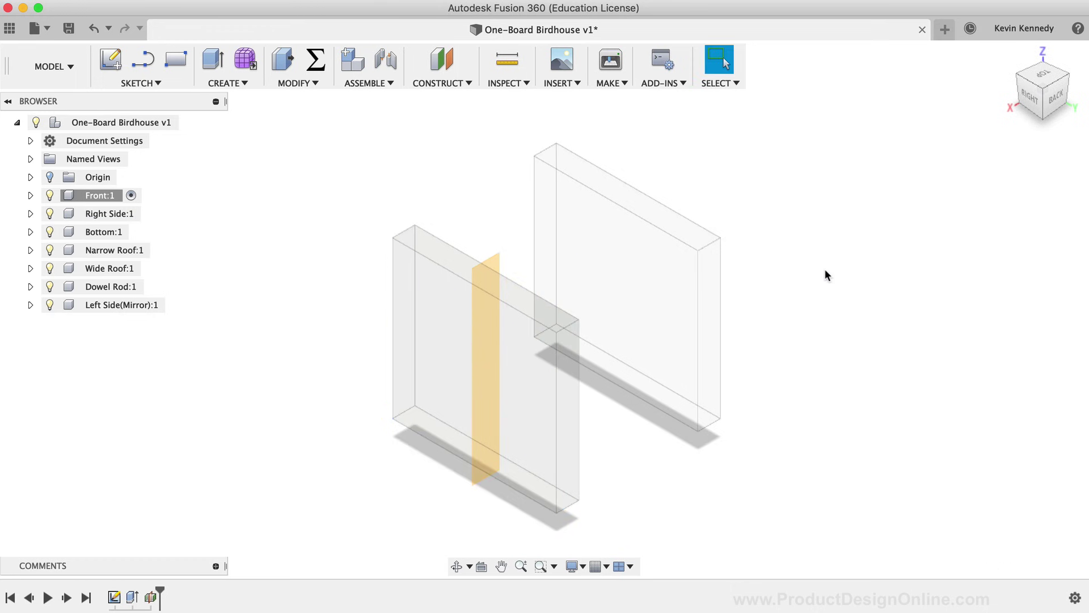
Step: Make the hidden Front panel body visible again
left_click(1020, 82)
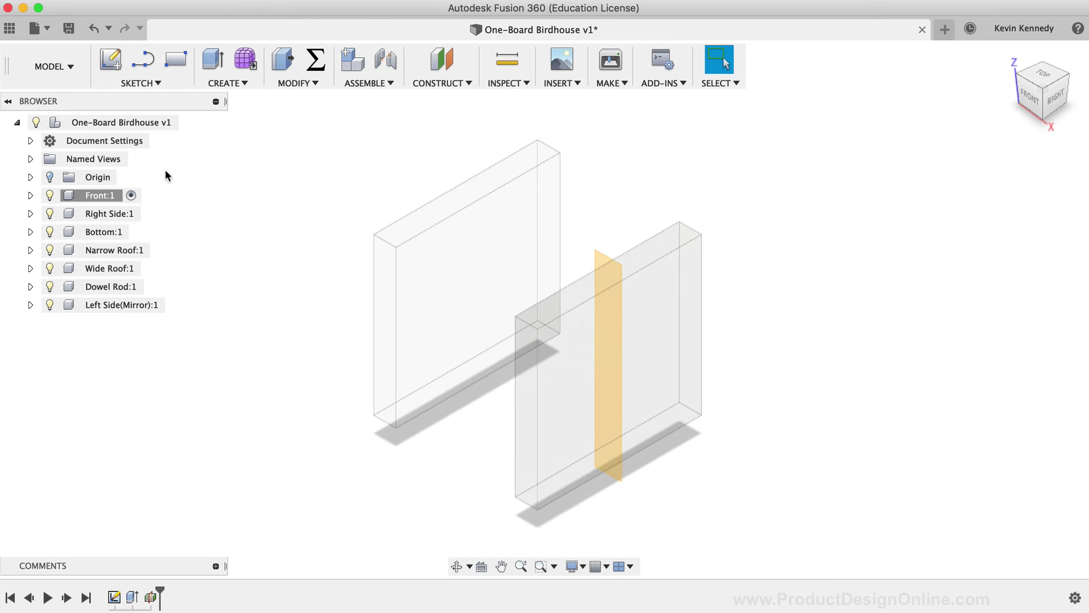
left_click(31, 195)
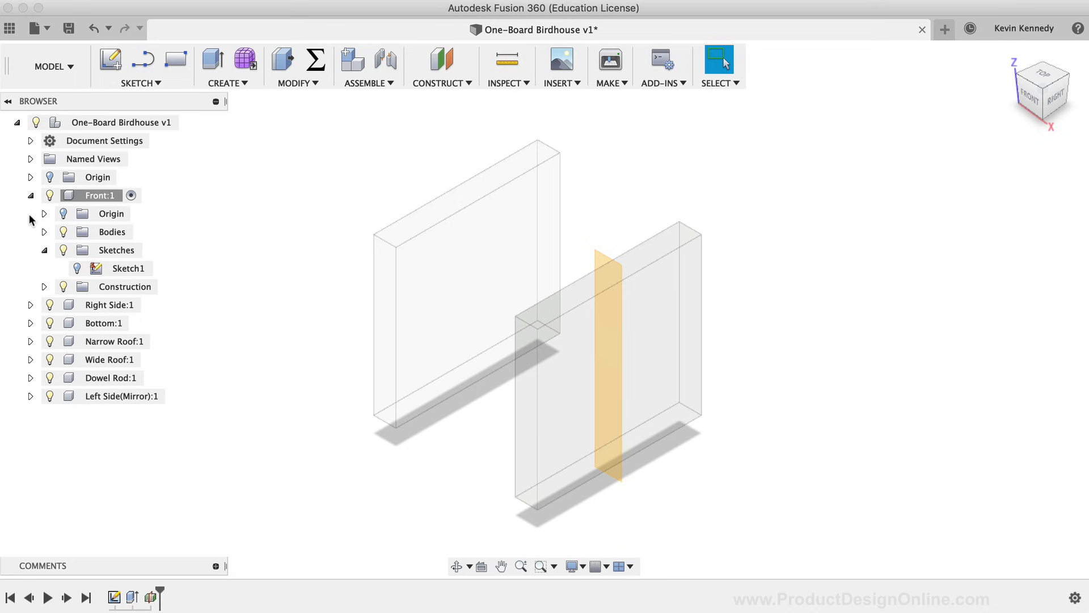
left_click(44, 232)
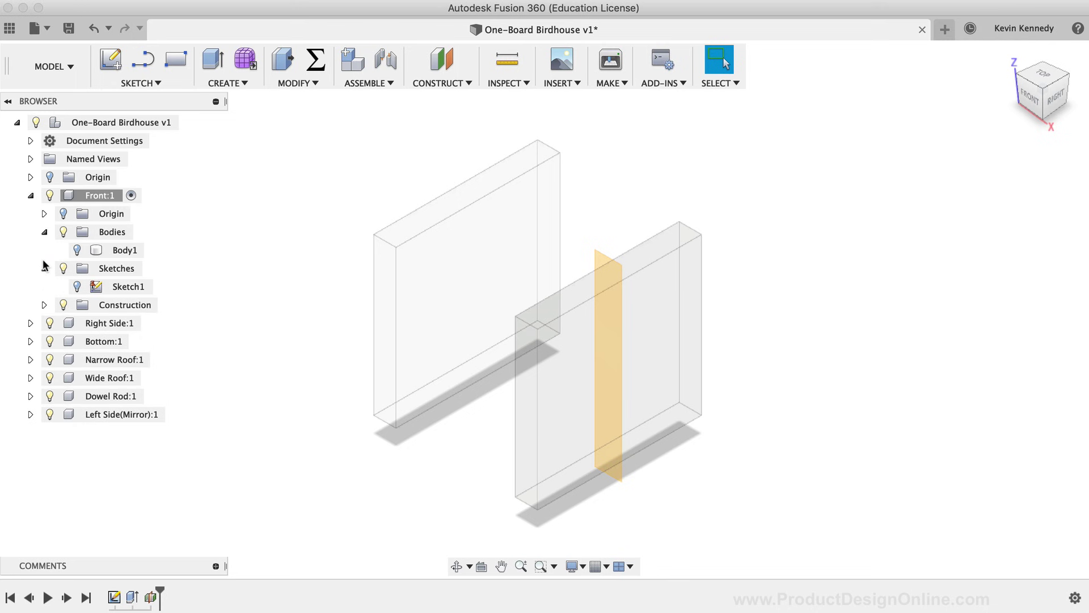
left_click(44, 268)
left_click(75, 250)
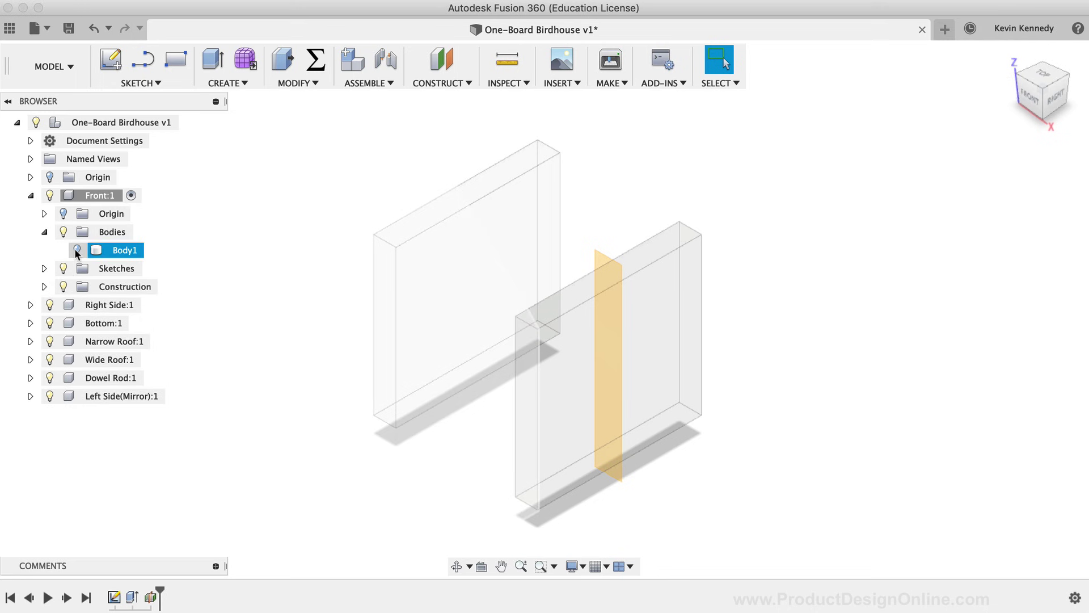
left_click(77, 250)
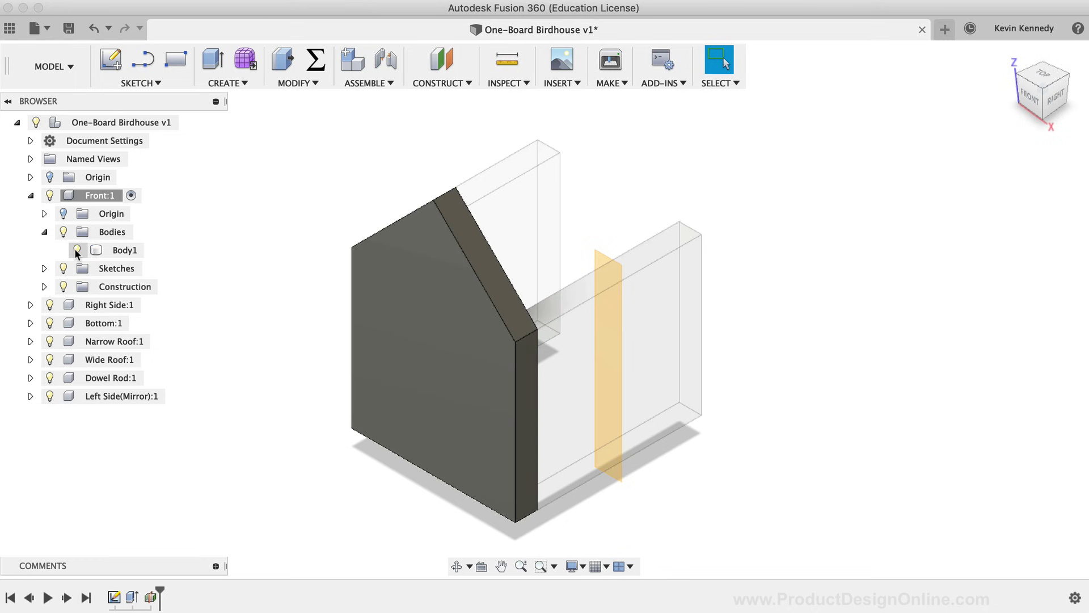
left_click(46, 231)
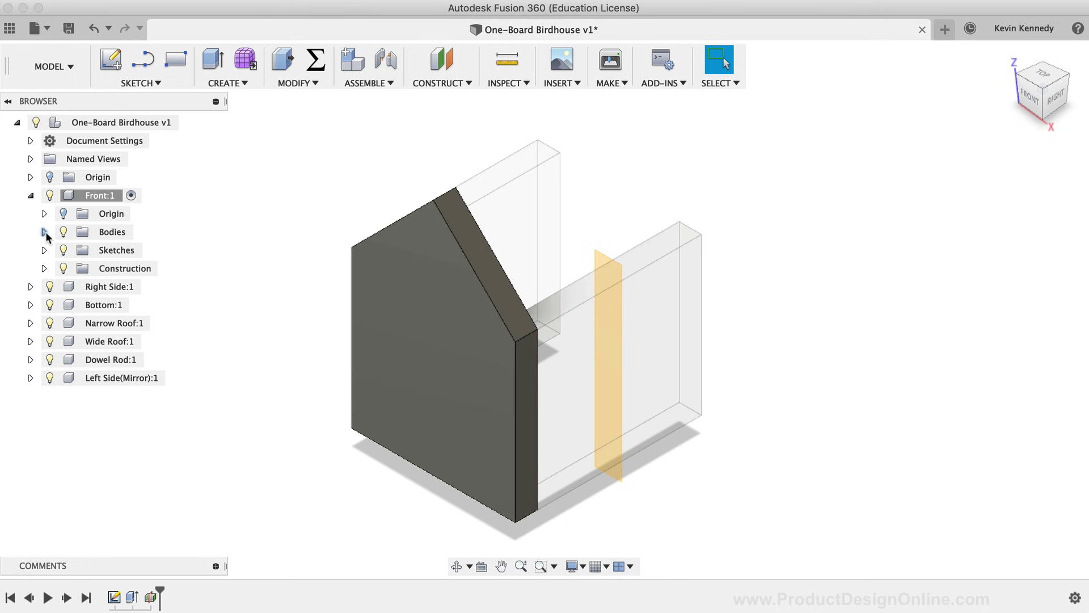
left_click(31, 196)
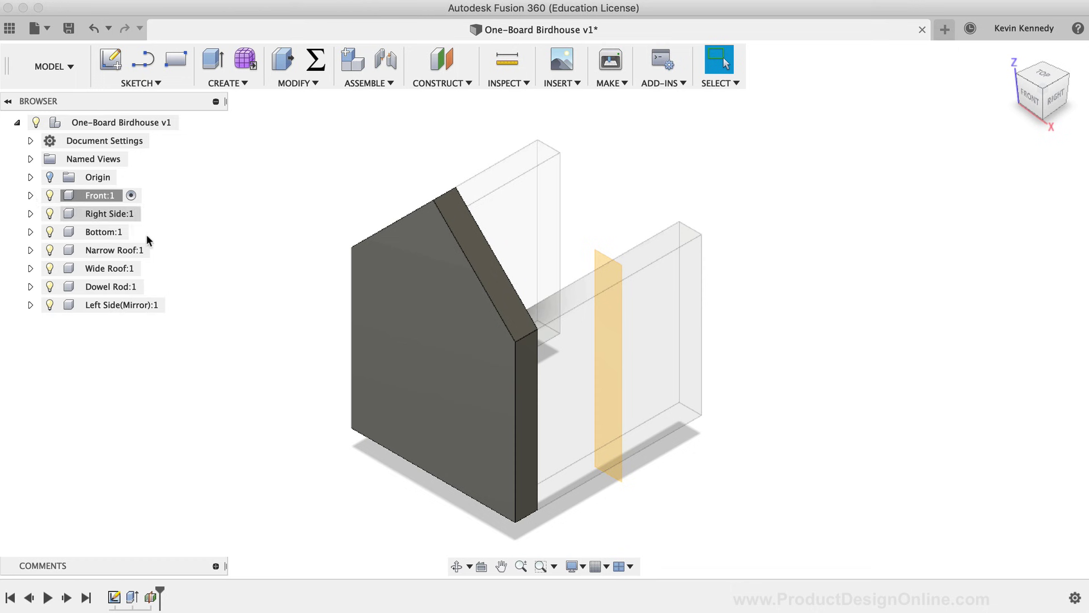
Step: Mirror the Front component across the new construction midplane, using the Components pattern type
left_click(237, 85)
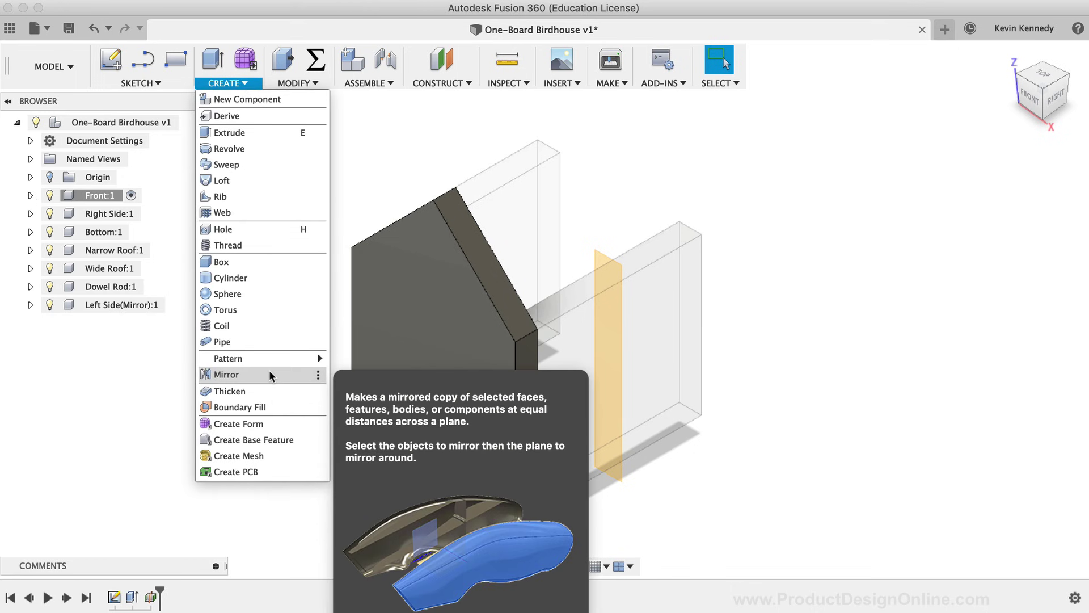
left_click(269, 369)
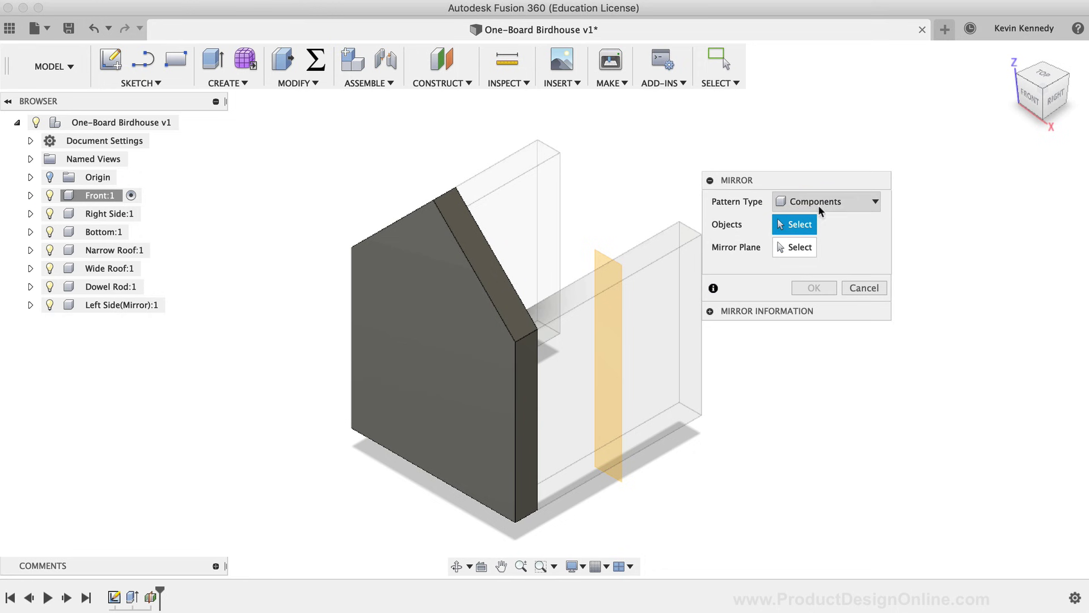
left_click_drag(826, 183, 860, 183)
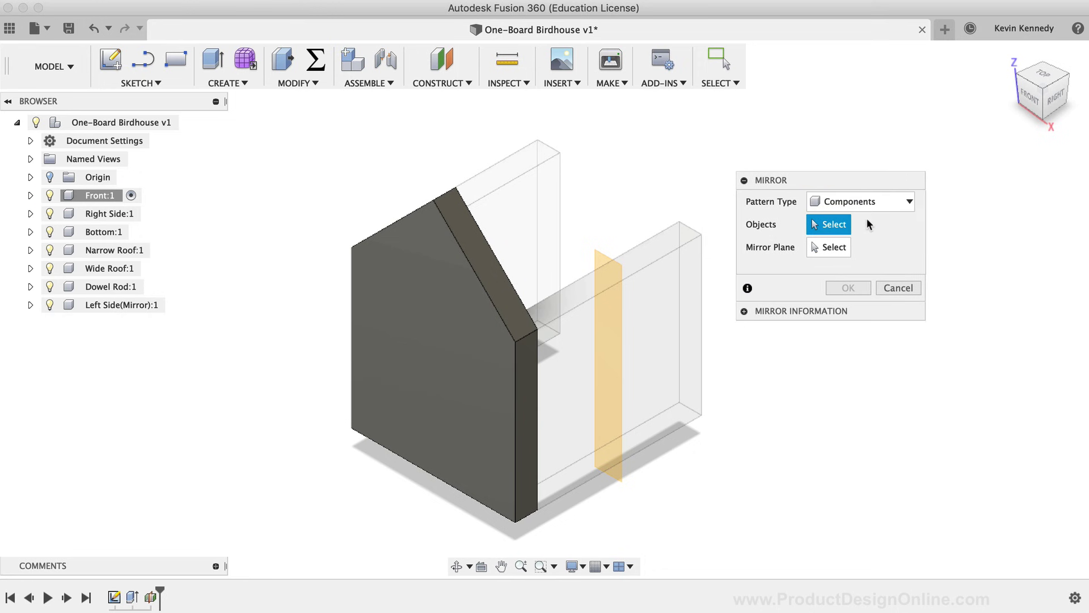
left_click(435, 316)
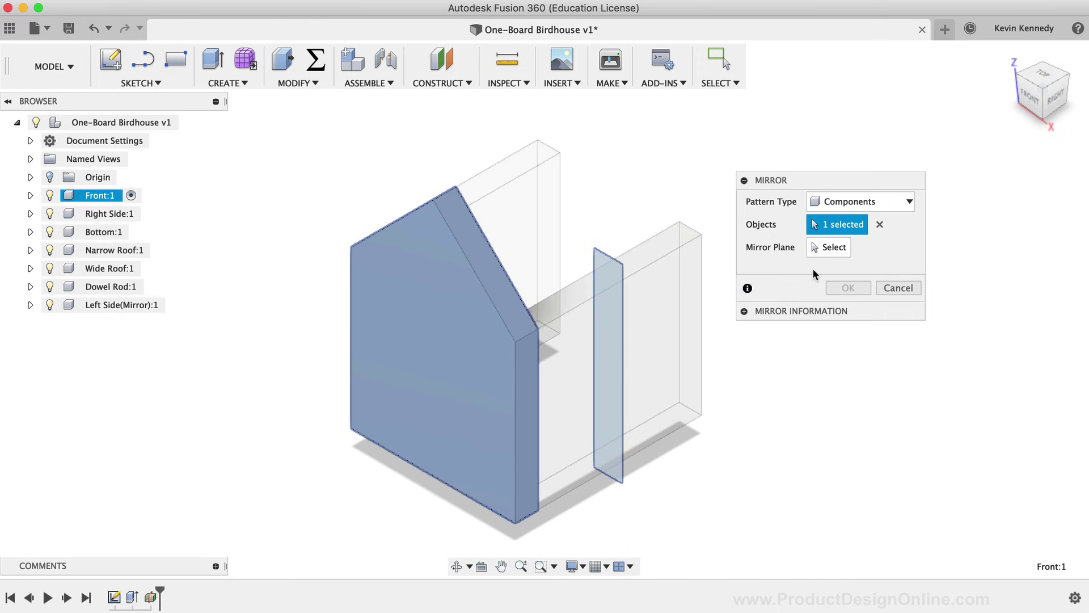
left_click(825, 249)
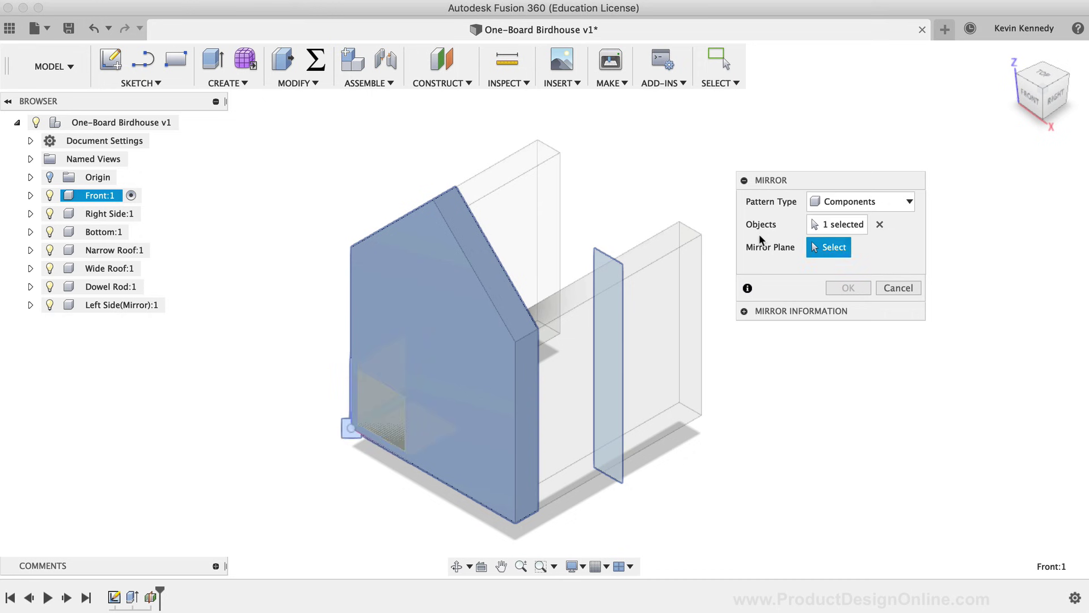
left_click(602, 269)
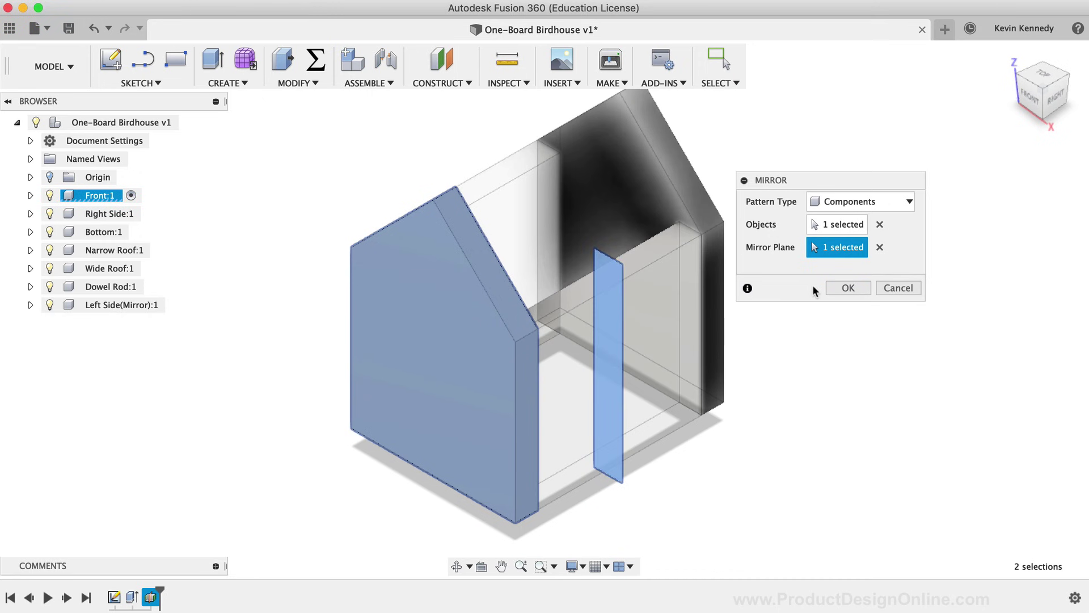
left_click(855, 286)
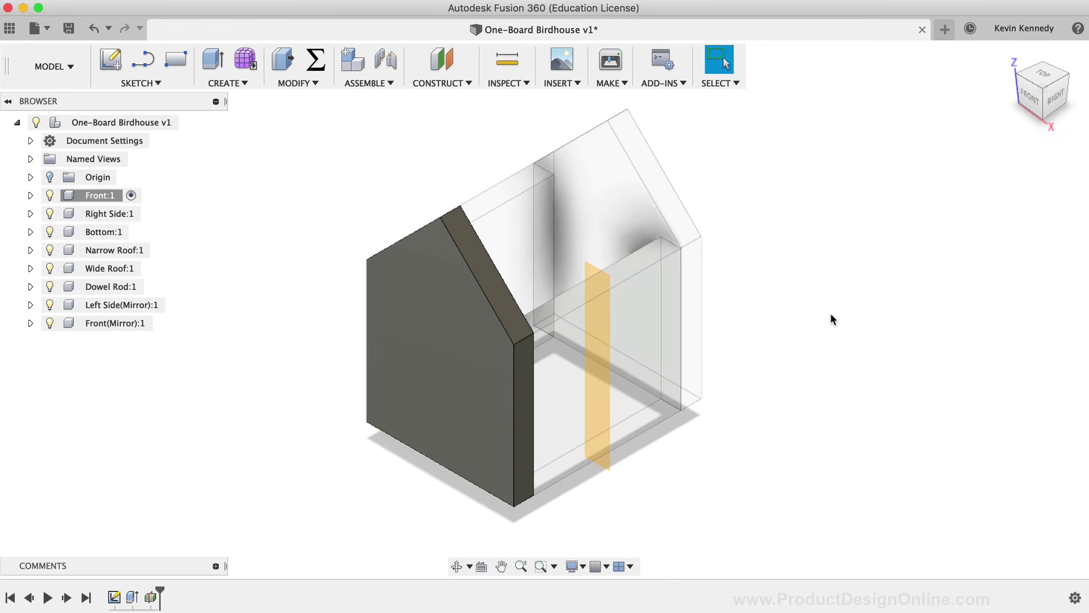
Step: Rename the mirrored front component Back(Mirror)
double_click(93, 321)
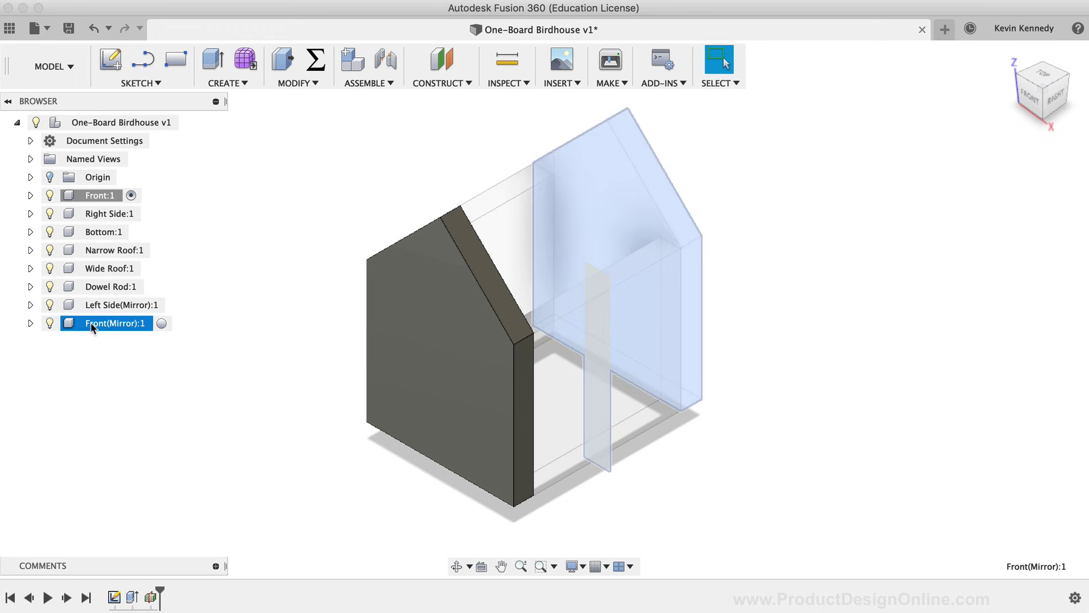
double_click(95, 323)
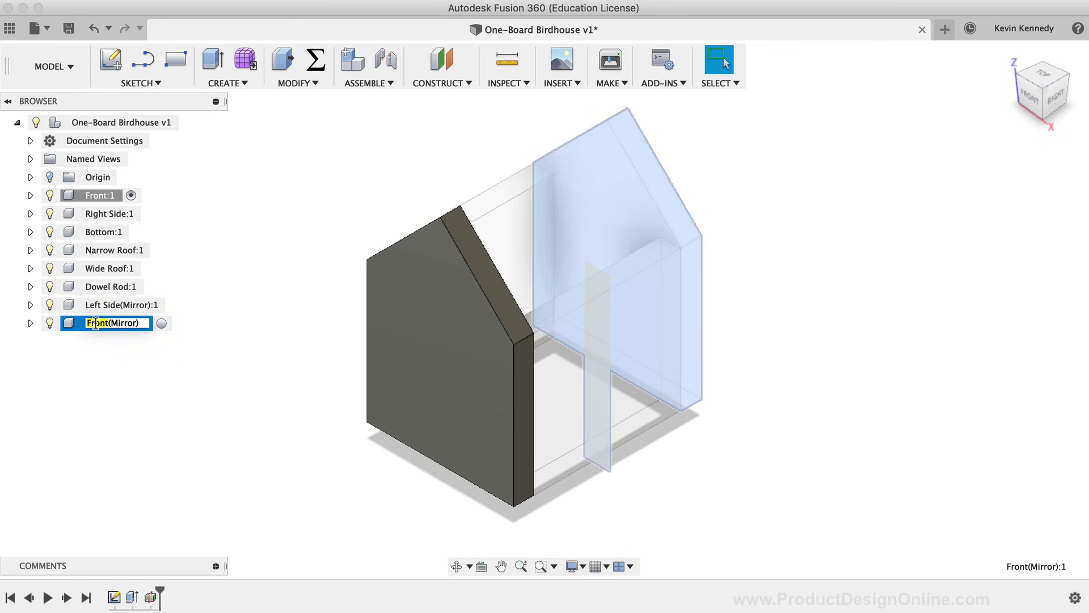
type("Back")
key("Return")
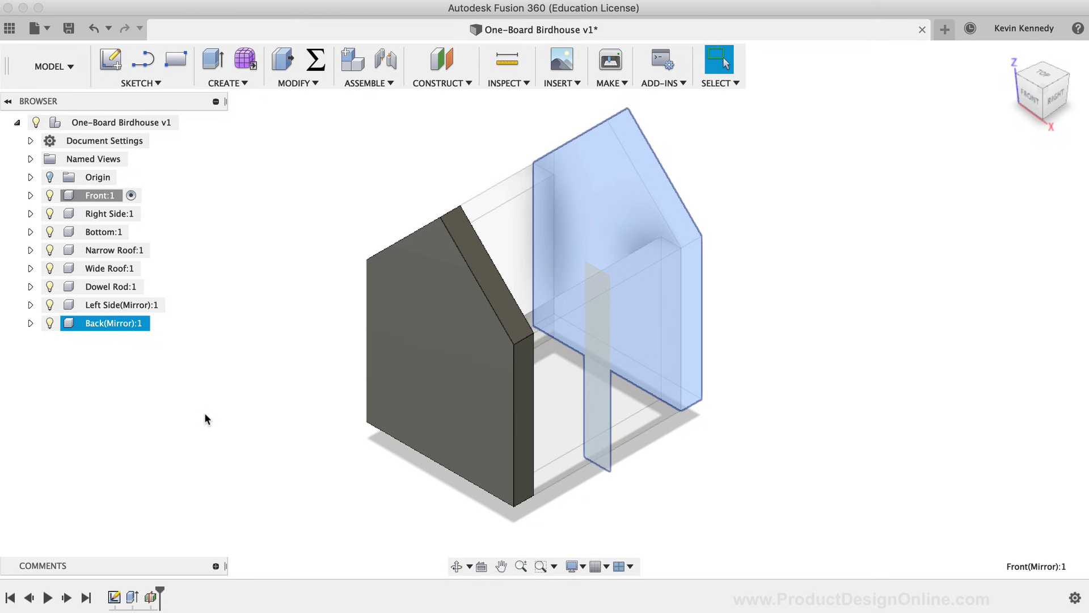
left_click(259, 419)
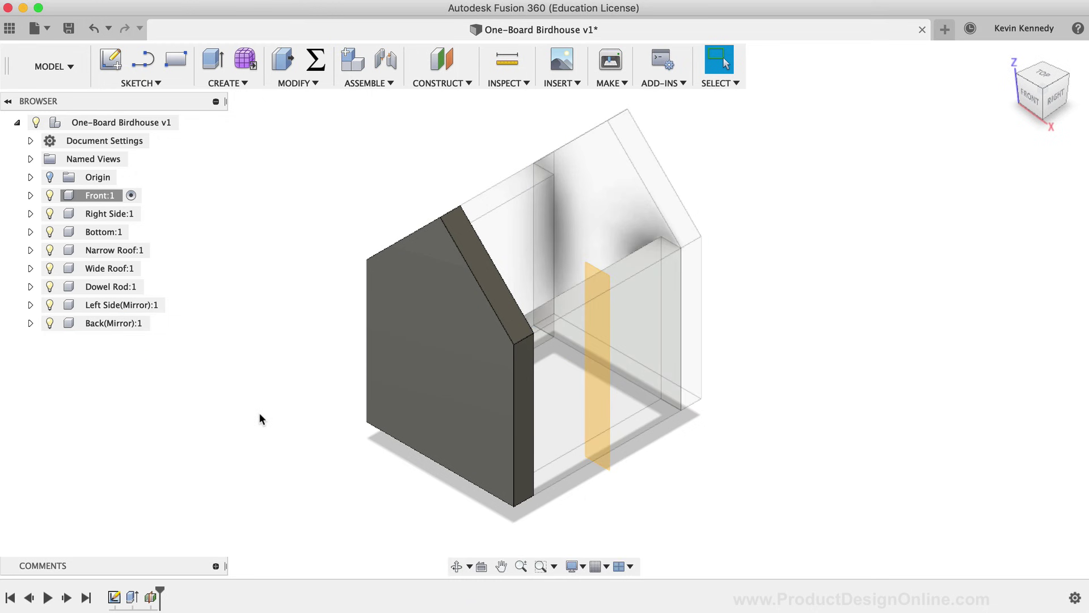
Step: Activate the Bottom component and start a rectangle sketch on the horizontal origin plane, viewed from below
left_click(121, 231)
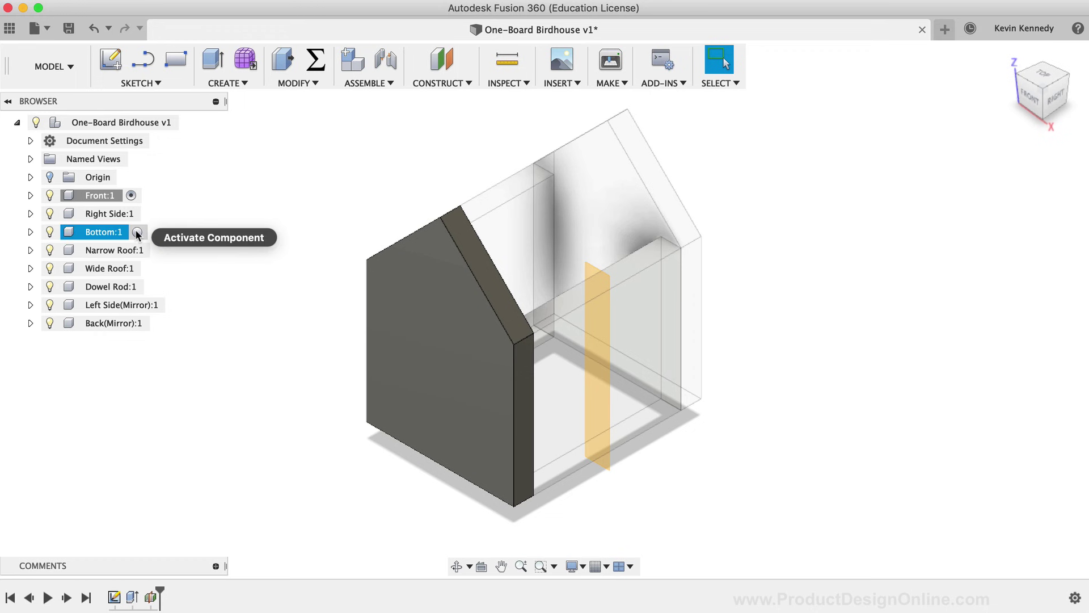
left_click(136, 232)
left_click(264, 353)
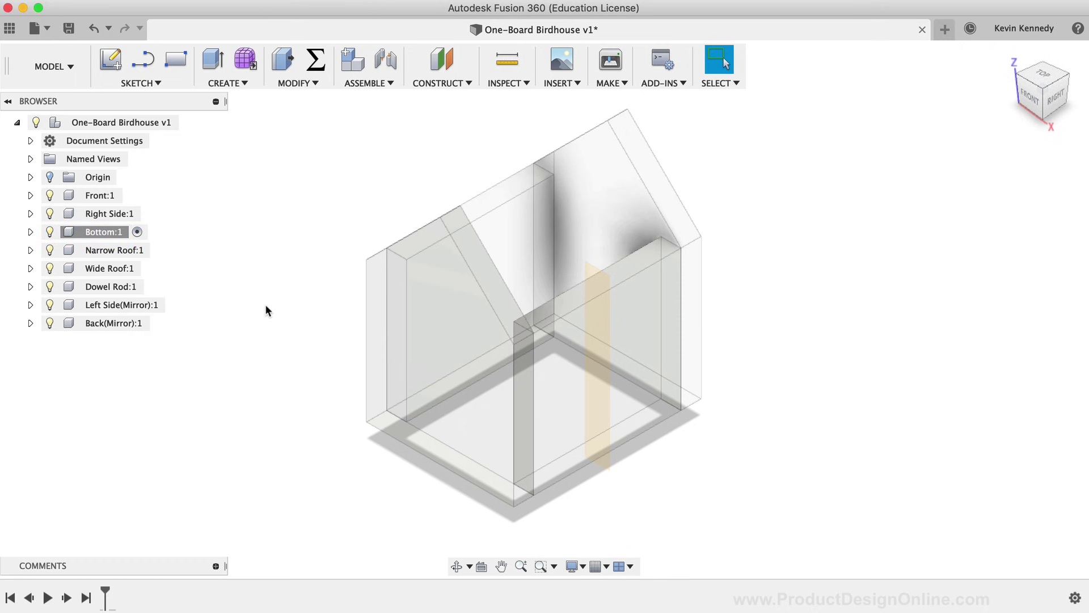
left_click(179, 59)
left_click(397, 392)
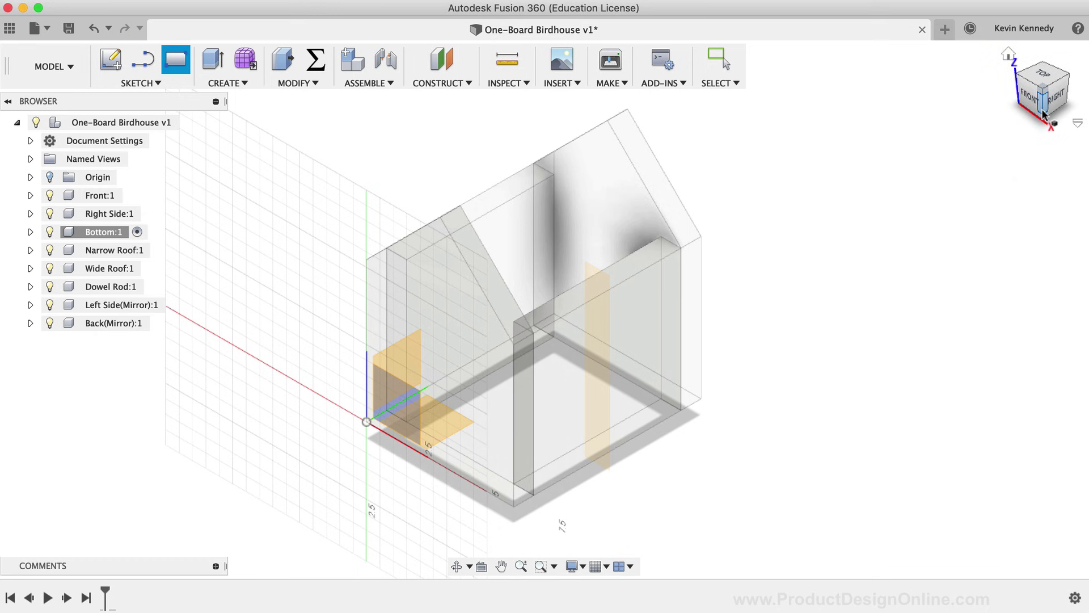
left_click(1043, 113)
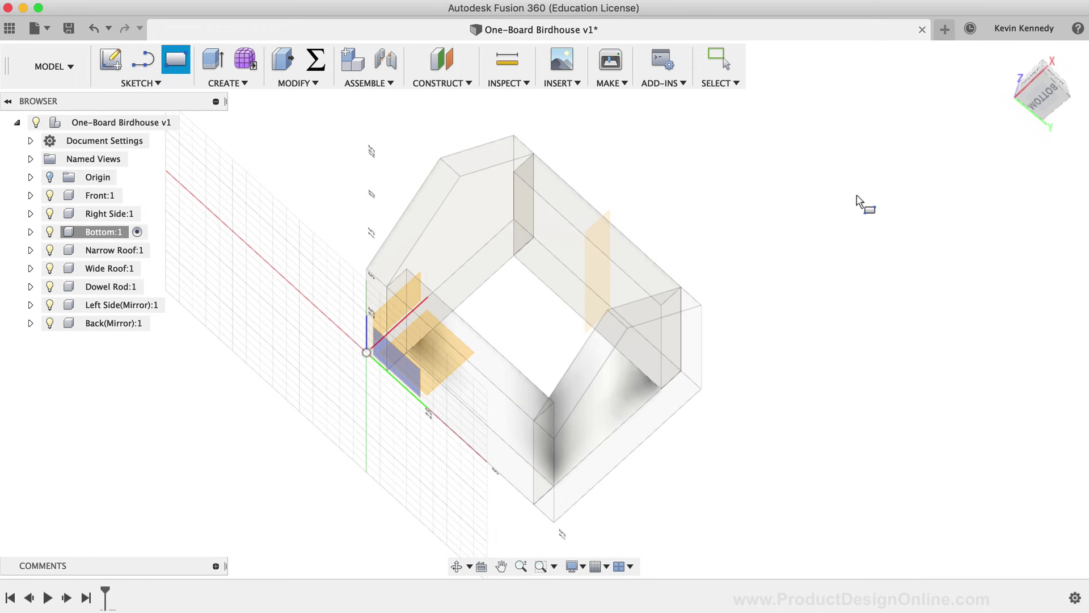
left_click(451, 408)
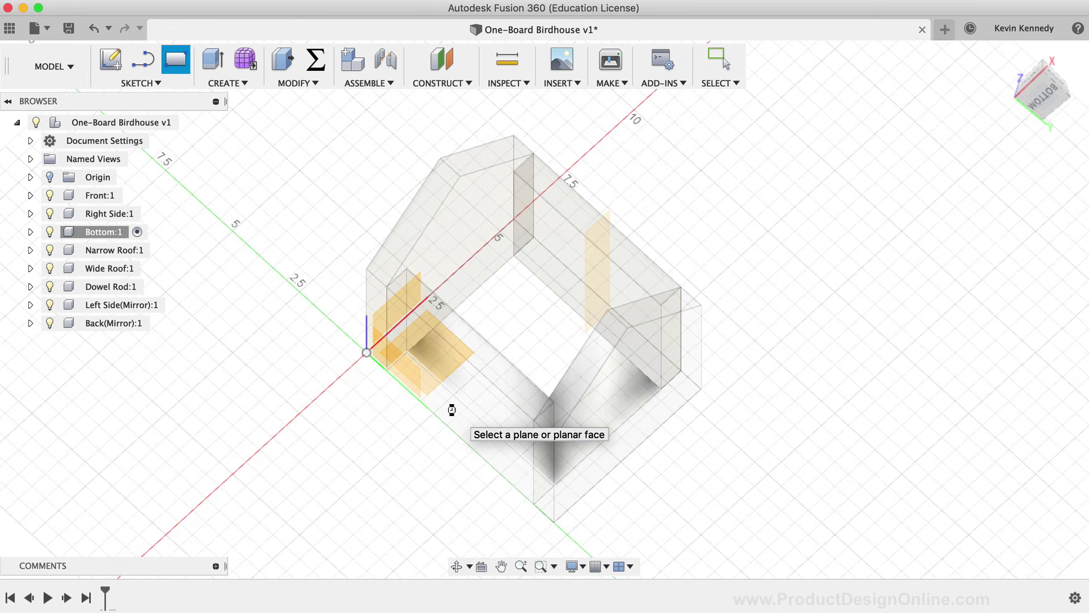
left_click(448, 407)
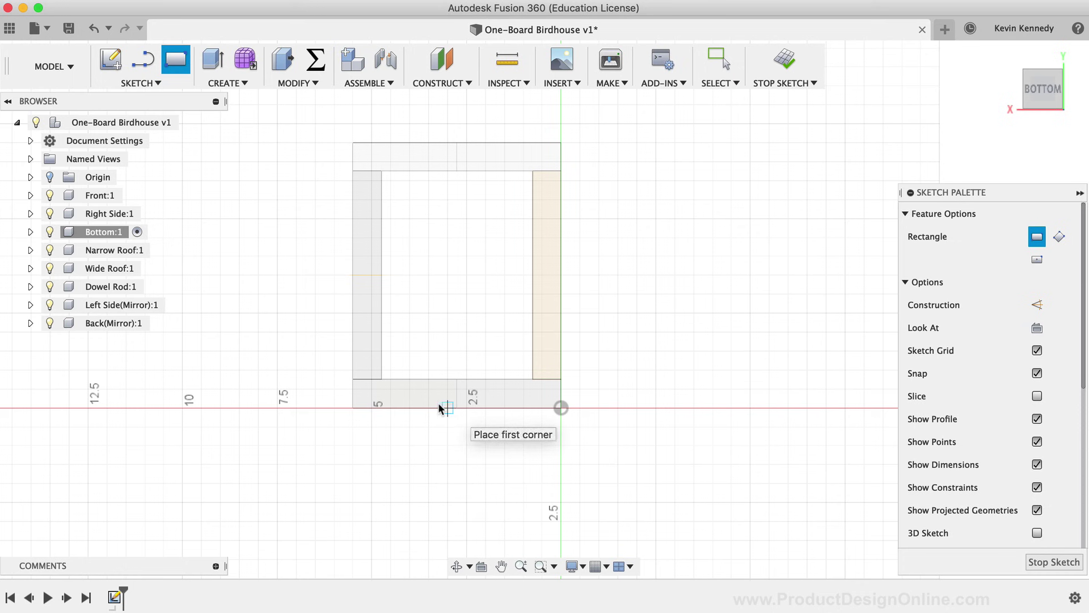
Step: Start the bottom rectangle at the inner corner between the side and front panels, with its horizontal dimension set to width-2*thickness
left_click(381, 379)
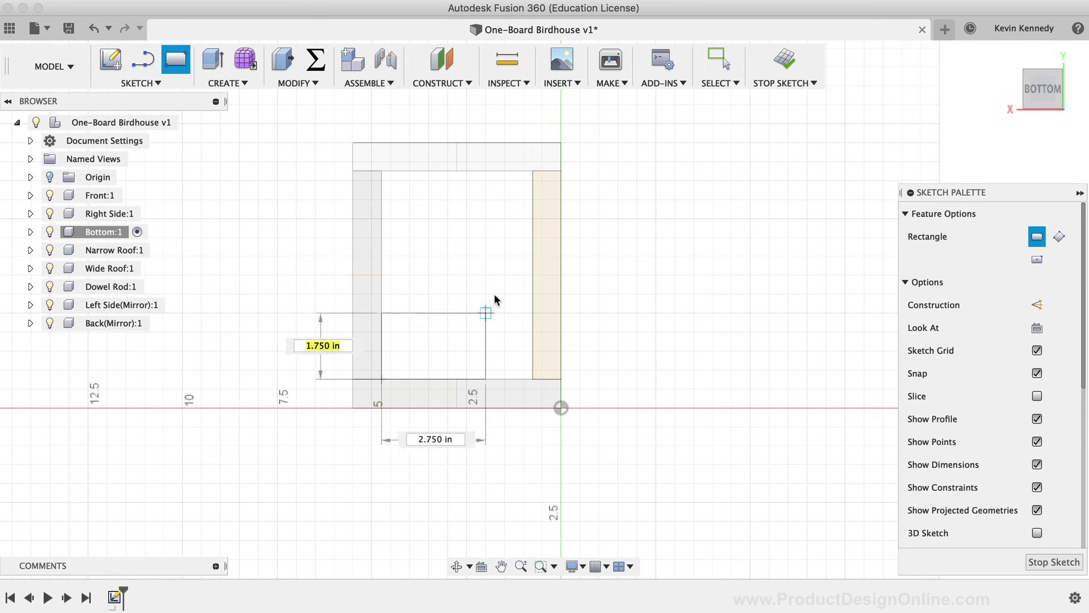
key("Tab")
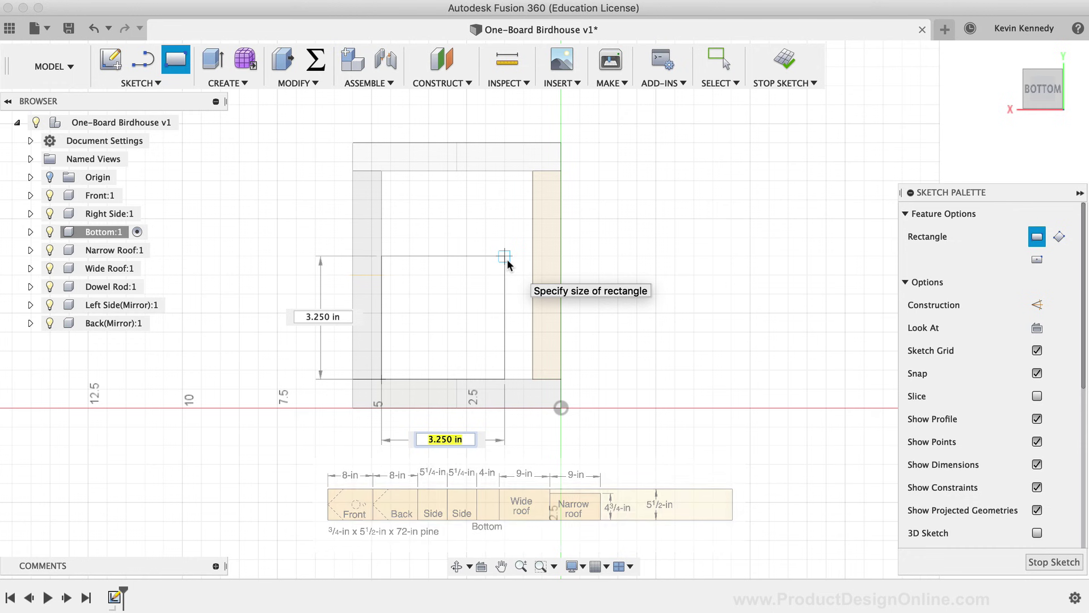
type("widt")
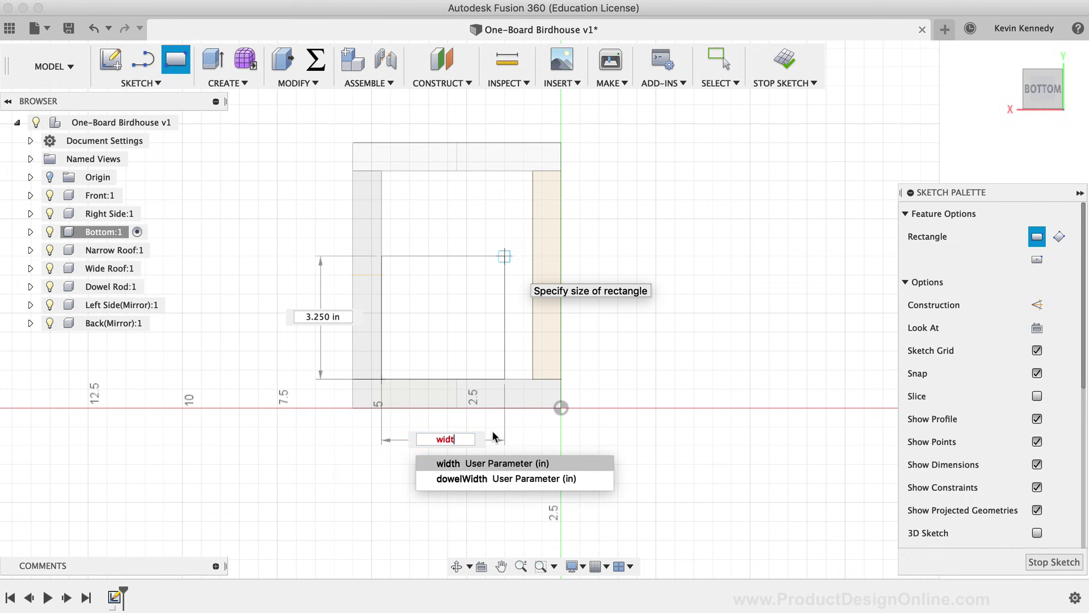
left_click(490, 462)
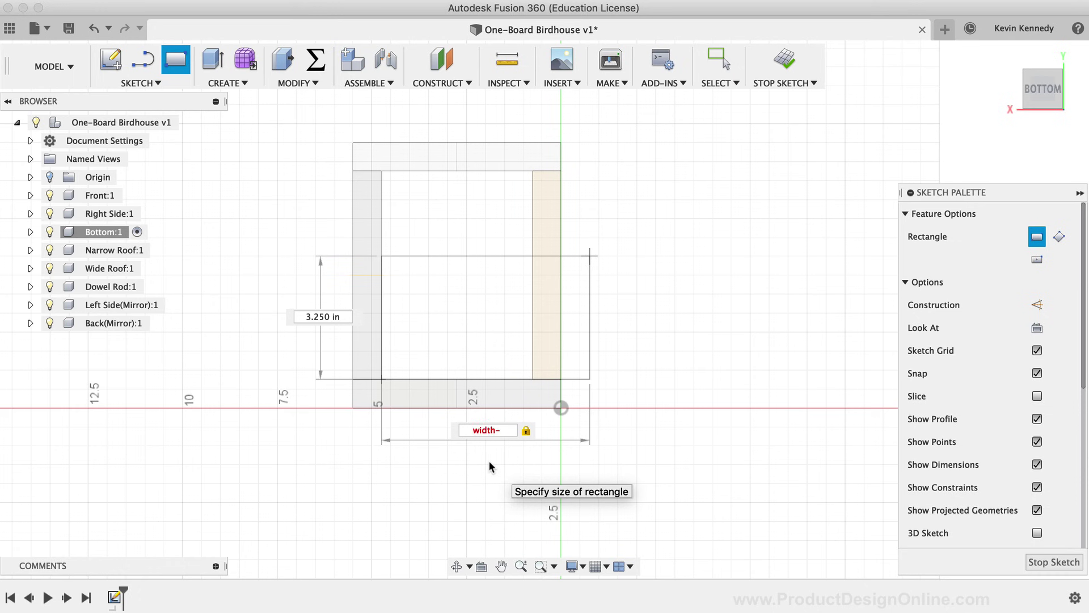
key("Tab")
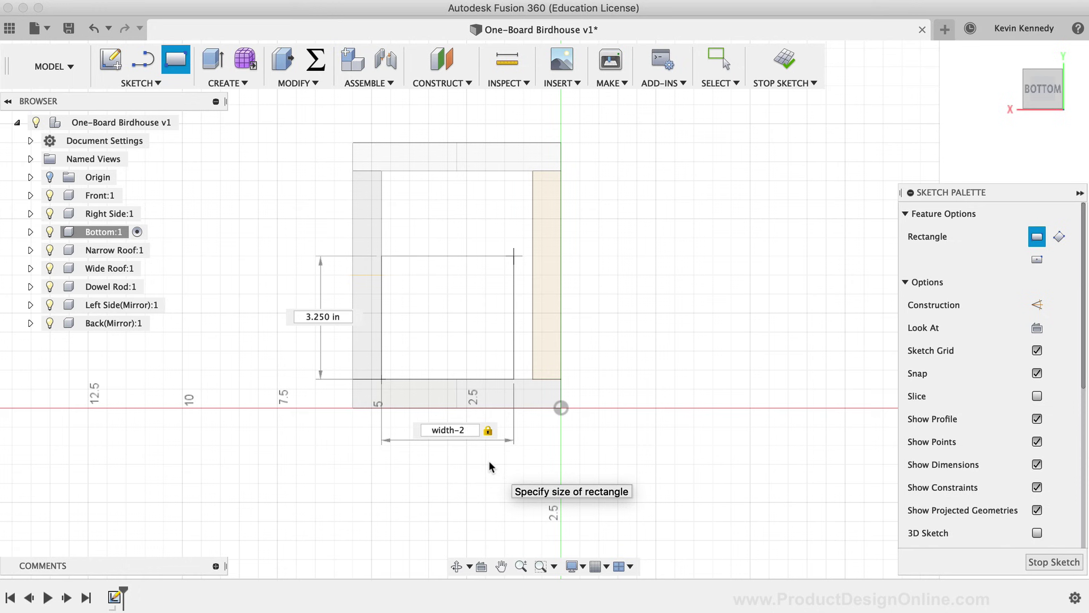
type("*")
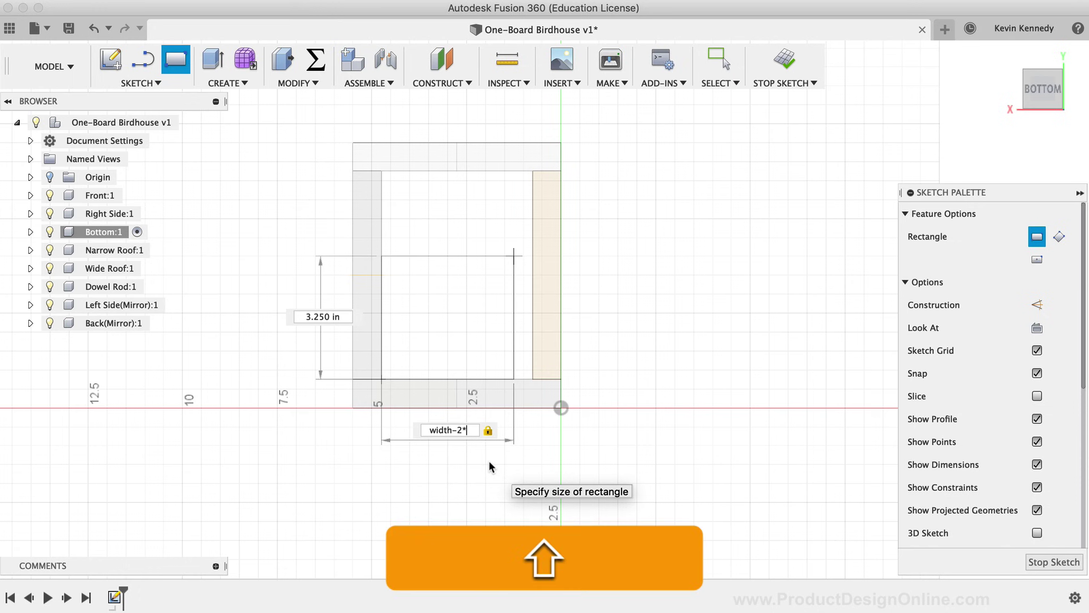
type("thi")
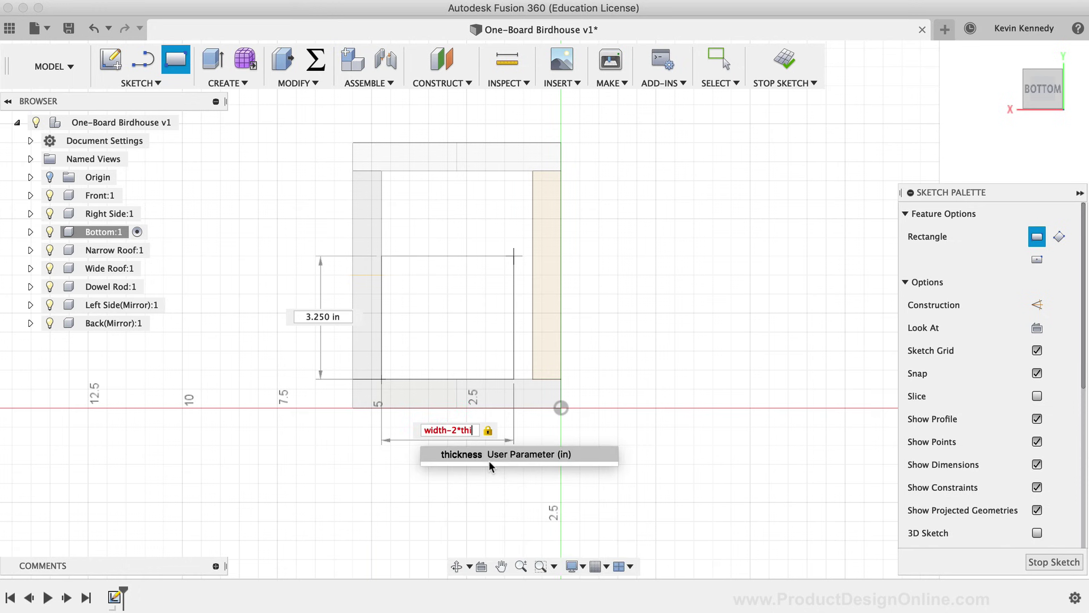
left_click(478, 451)
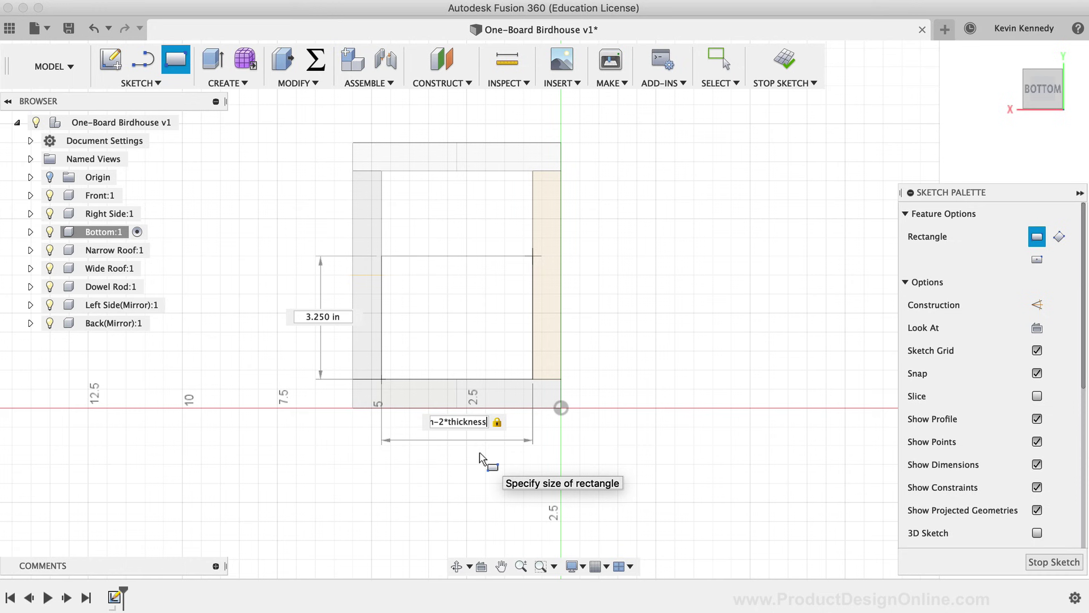
Step: Set the rectangle's vertical dimension to the width parameter and complete the rectangle
key("Tab")
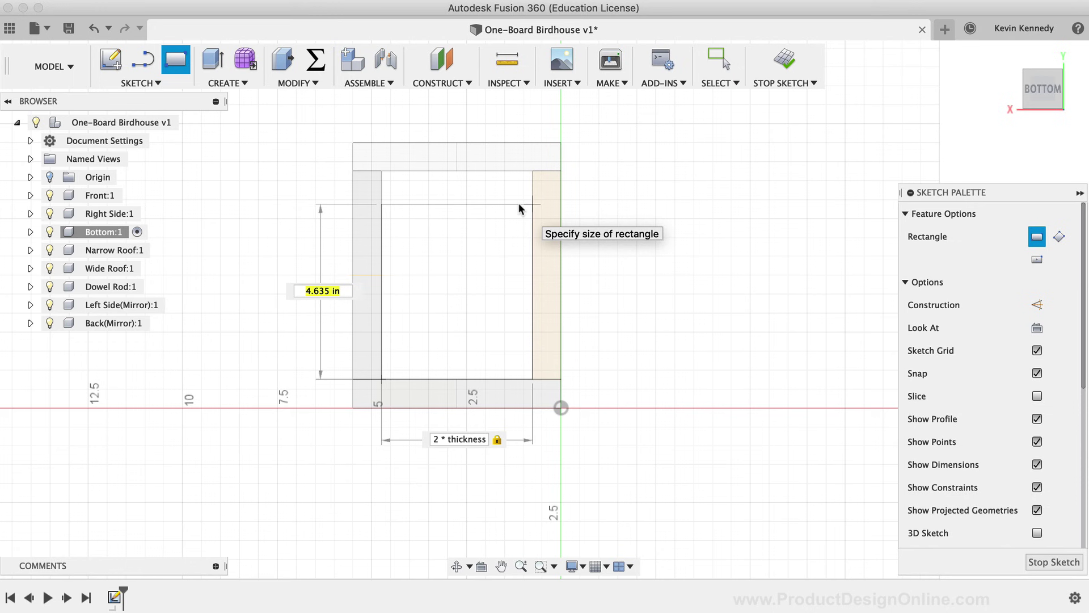
type("wid")
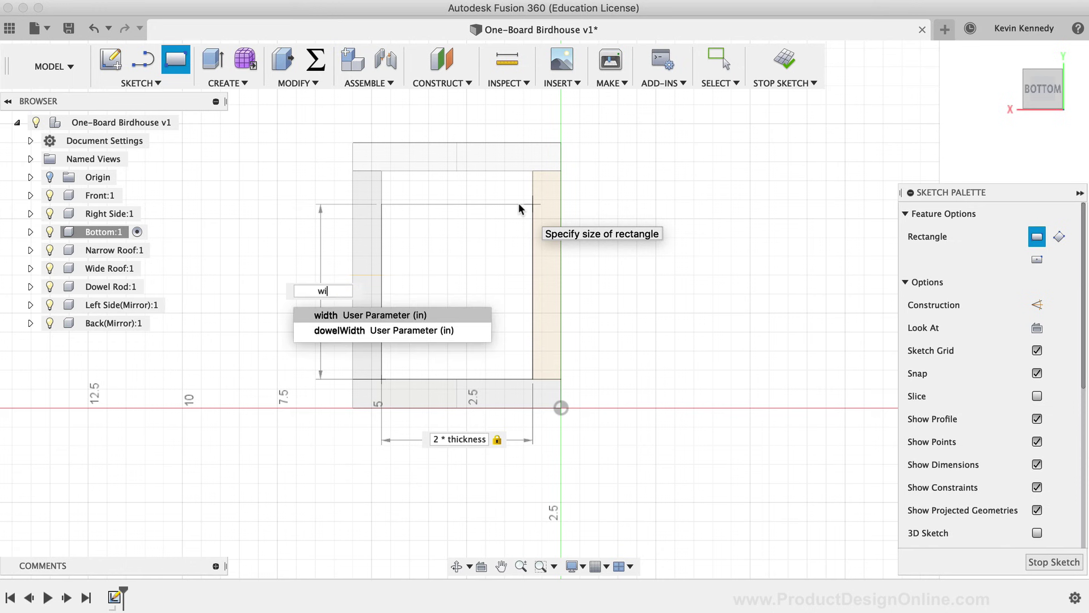
left_click(443, 315)
key("Return")
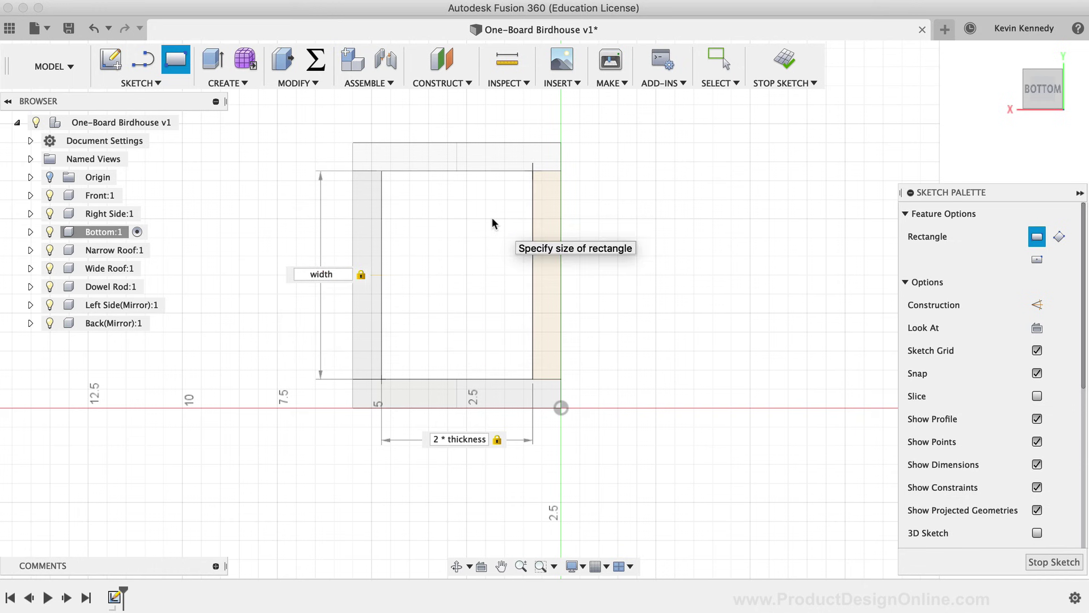
key("Return")
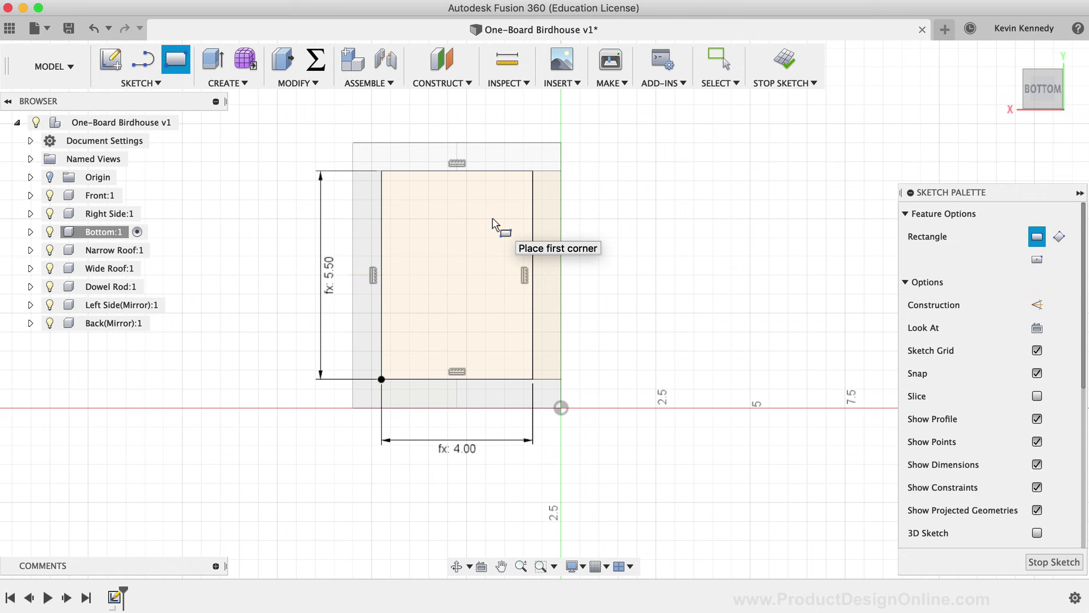
Step: Extrude the bottom rectangle by -thickness as a new body, upward into the space between the panels
left_click(213, 64)
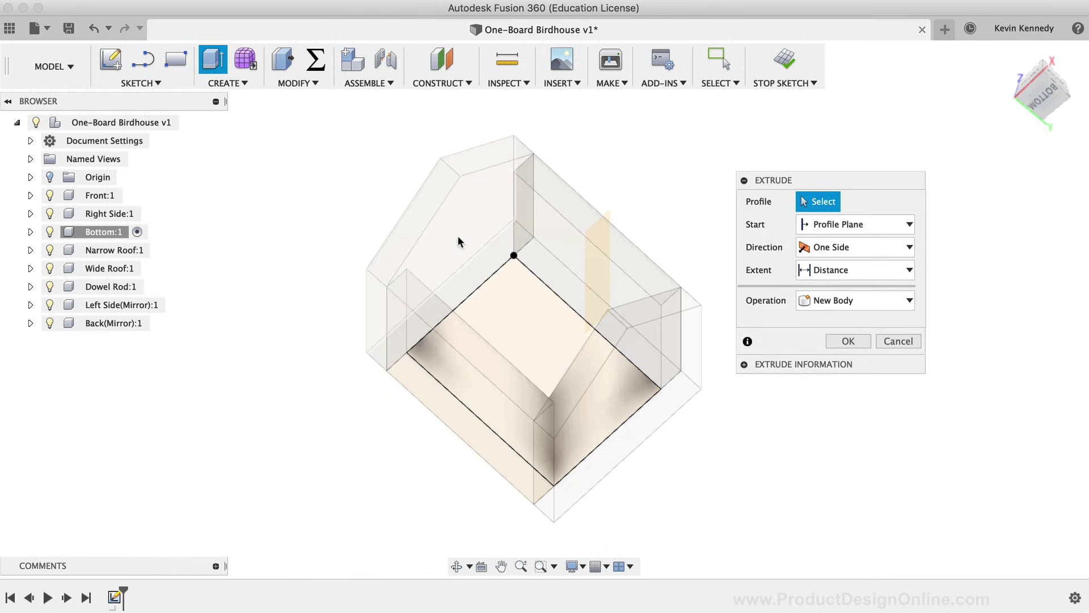
left_click(507, 305)
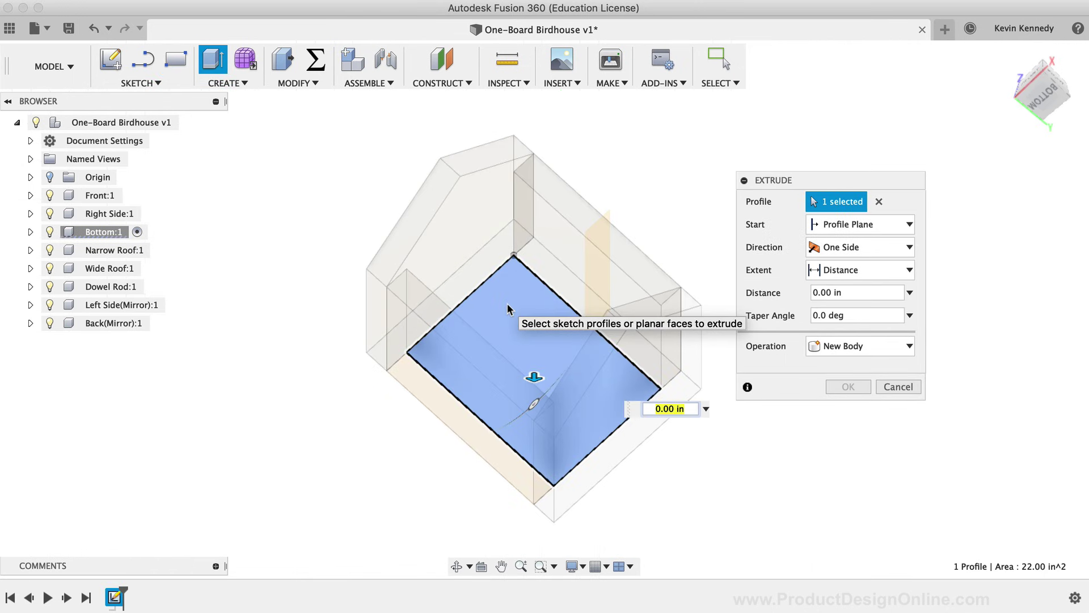
type("thi")
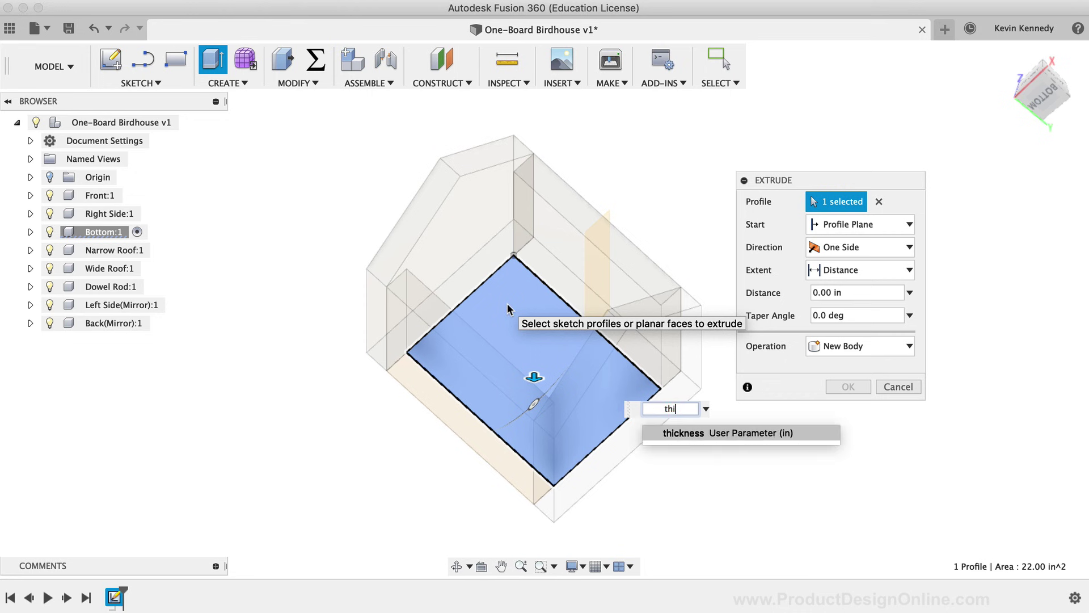
left_click(668, 433)
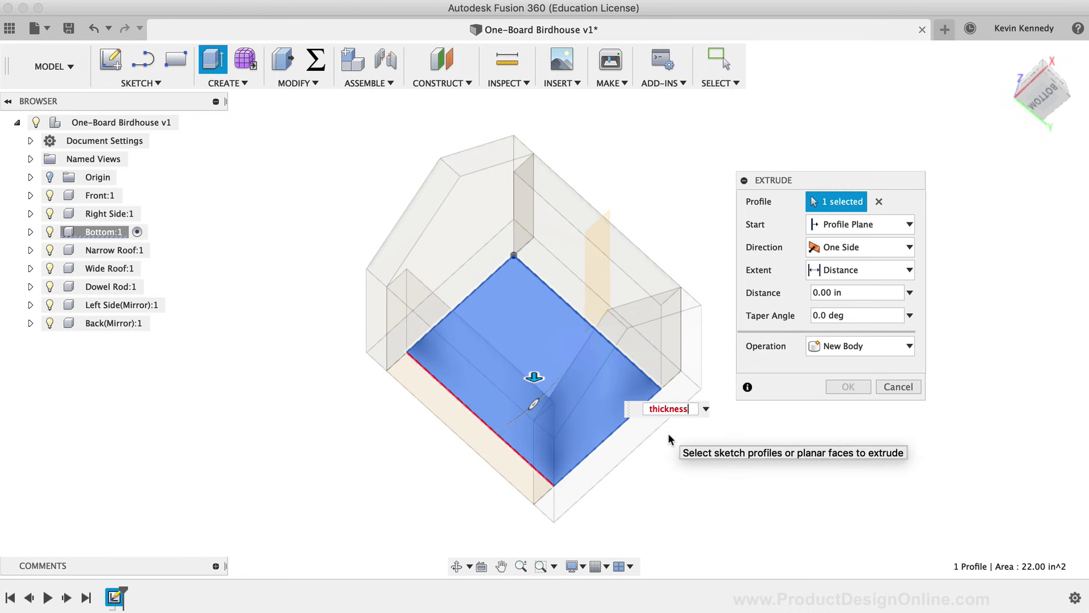
left_click(1036, 91)
mouse_move(544, 309)
middle_mouse_down("shift")
mouse_move(561, 329)
mouse_move(585, 312)
mouse_move(545, 309)
middle_mouse_up("shift")
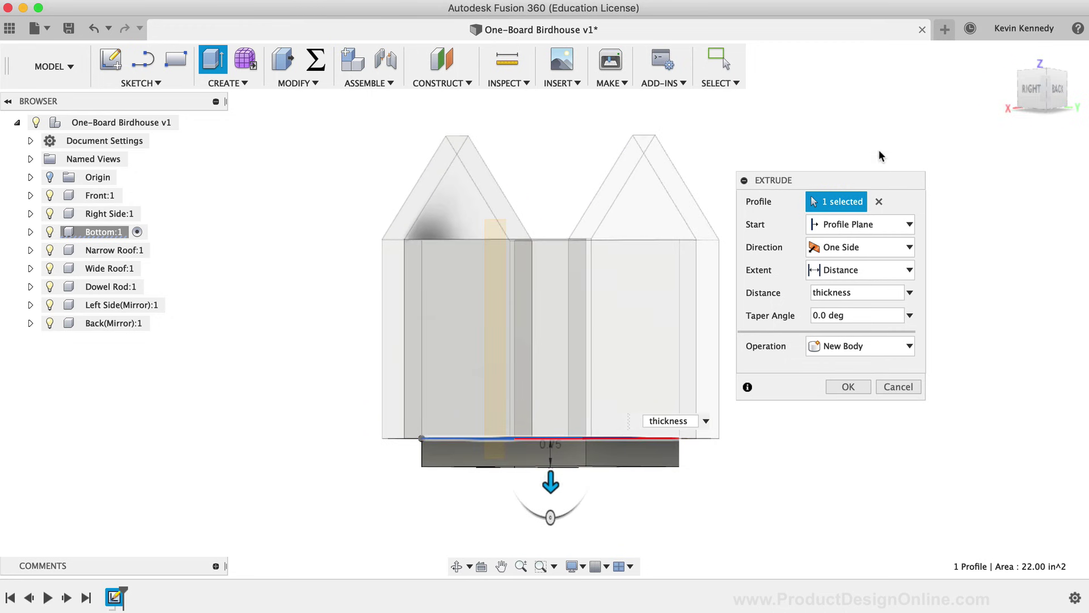
left_click(812, 292)
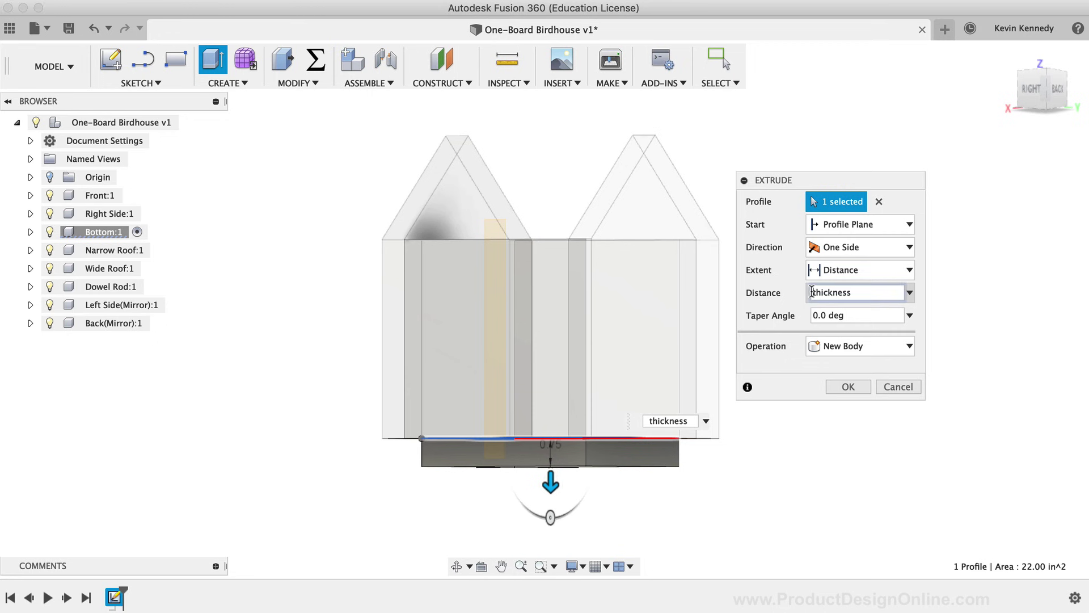
type("-")
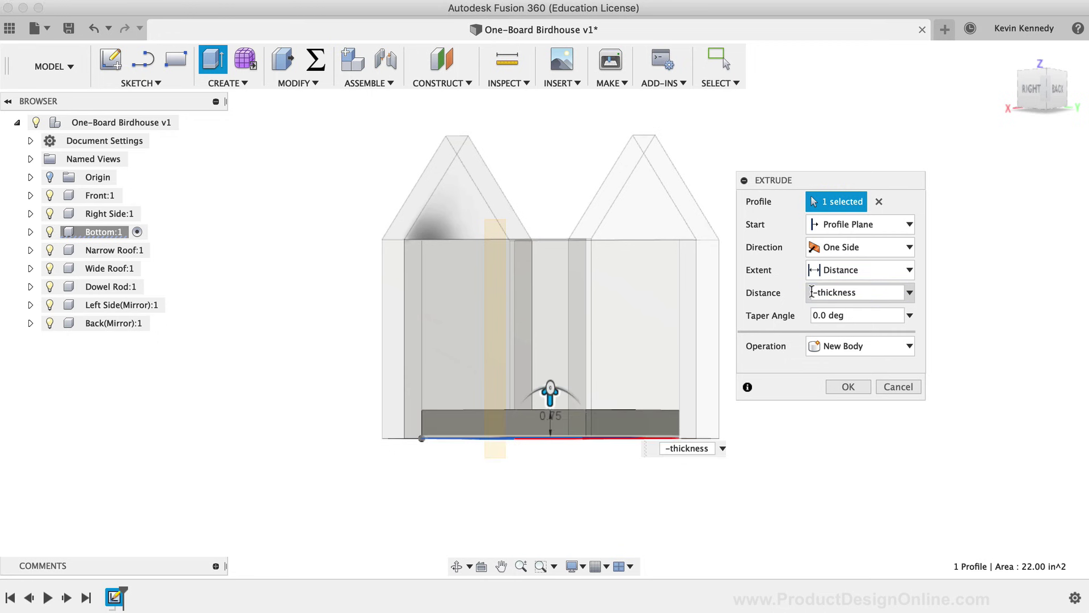
left_click(863, 385)
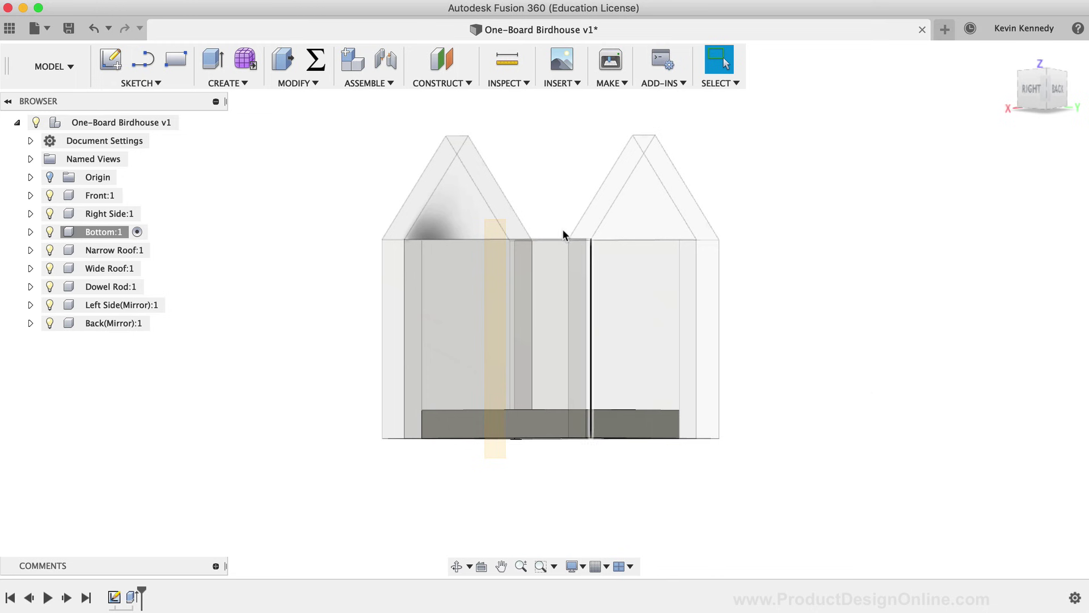
Step: Hide the construction plane that runs vertically through the birdhouse and return to the home view
left_click(497, 229)
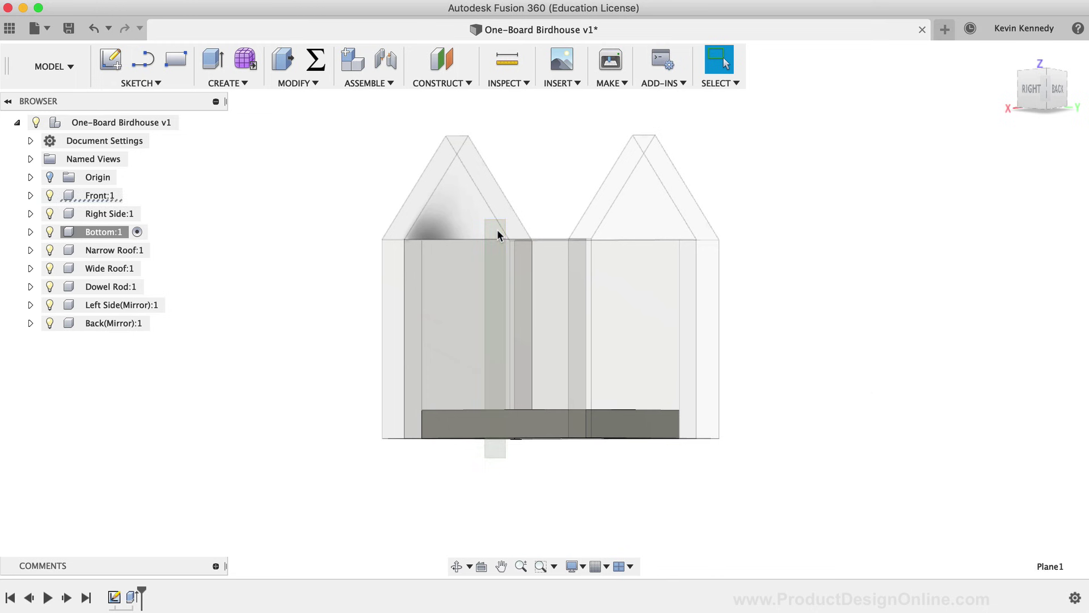
right_click(497, 229)
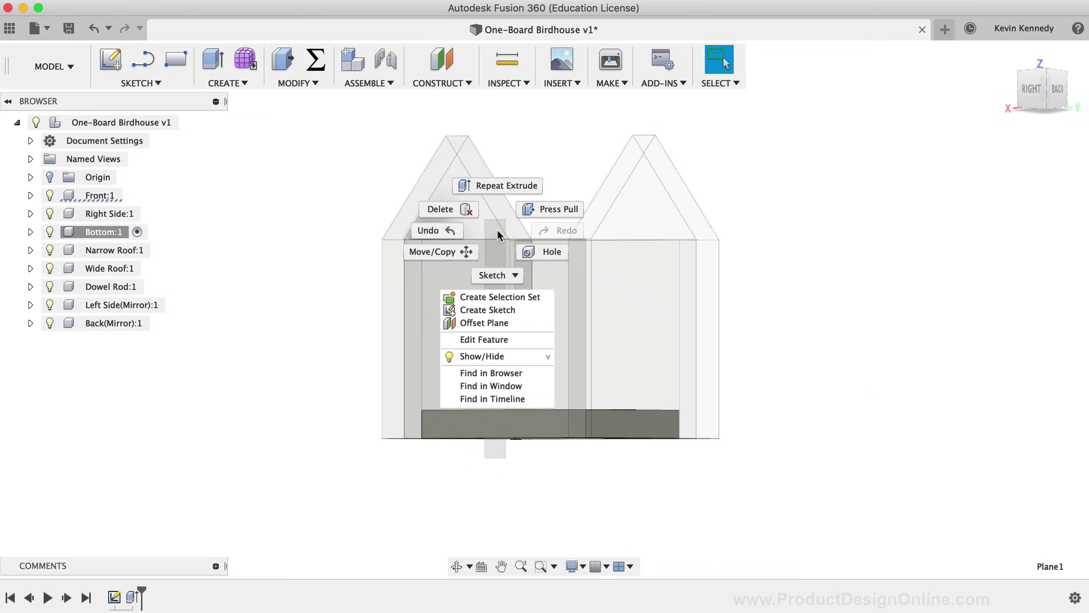
left_click(495, 355)
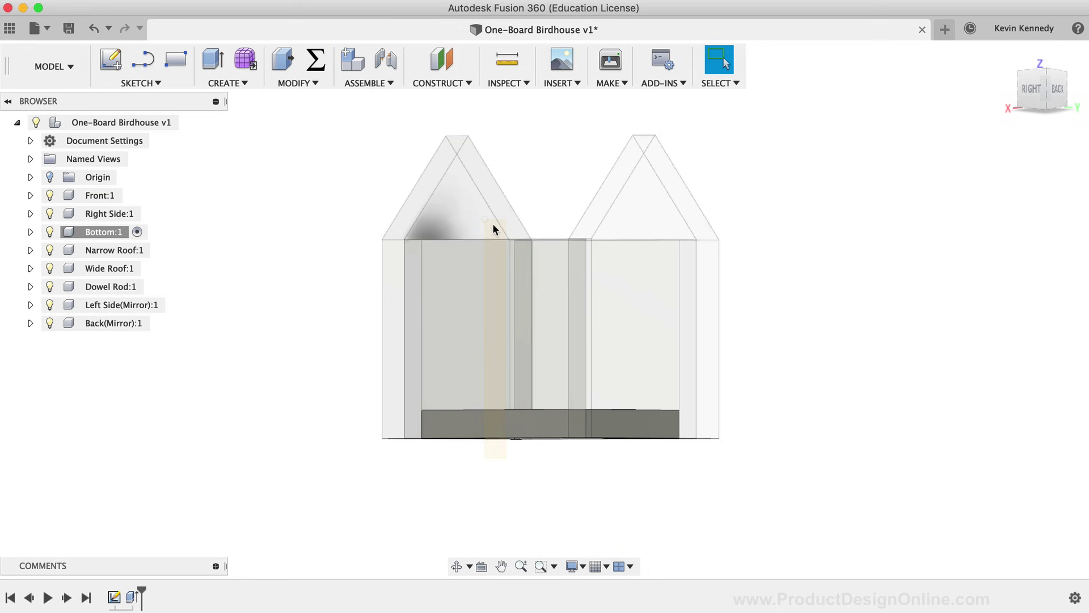
right_click(496, 230)
left_click(495, 340)
left_click(1008, 55)
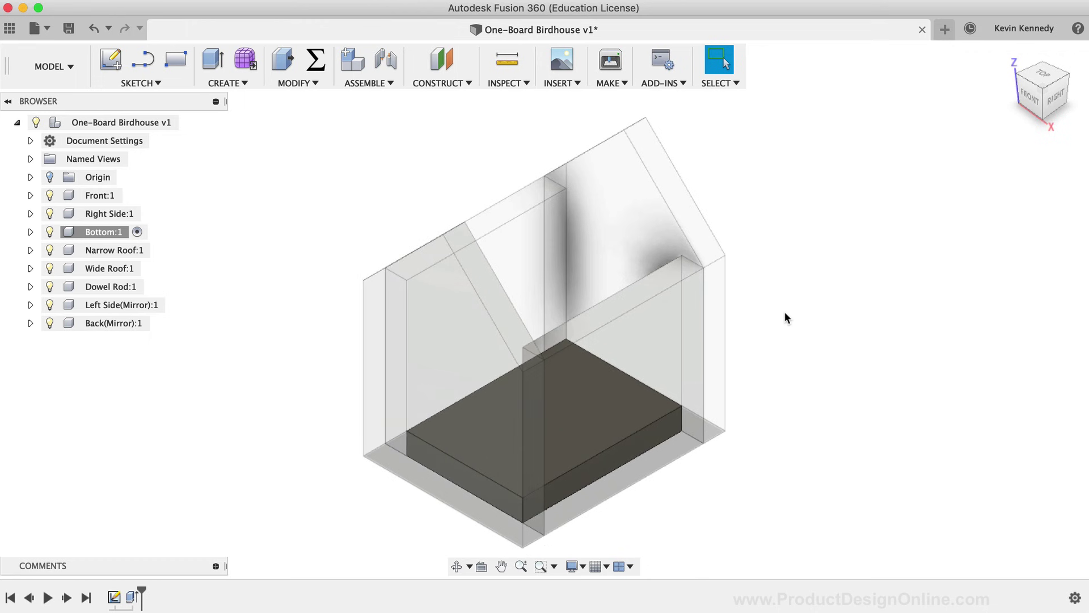
Step: Activate the Narrow Roof component and start a rectangle sketch on the front panel's sloped top face
left_click(157, 251)
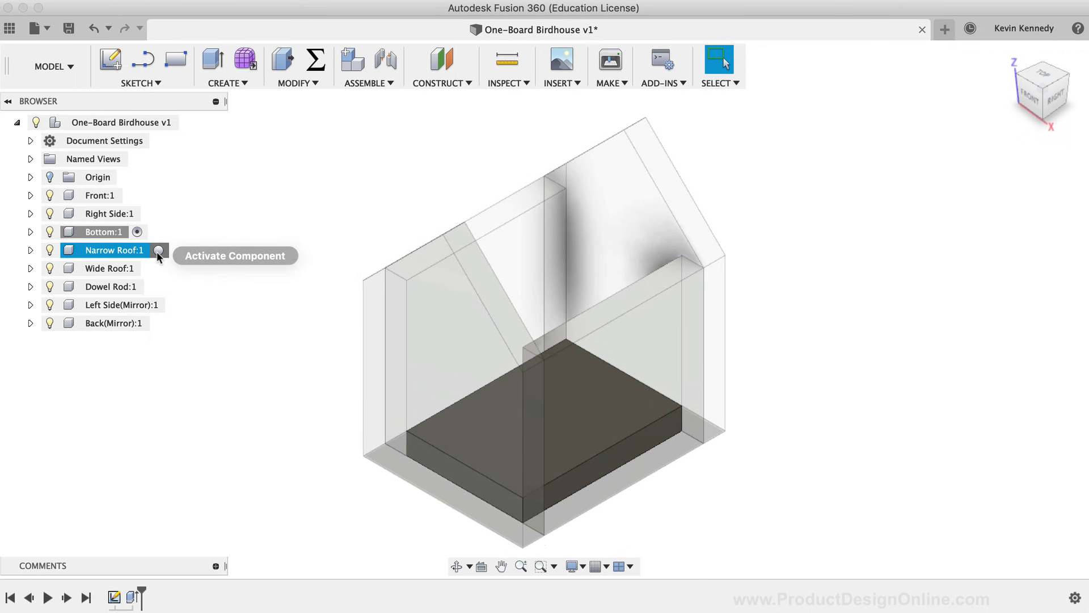
left_click(158, 250)
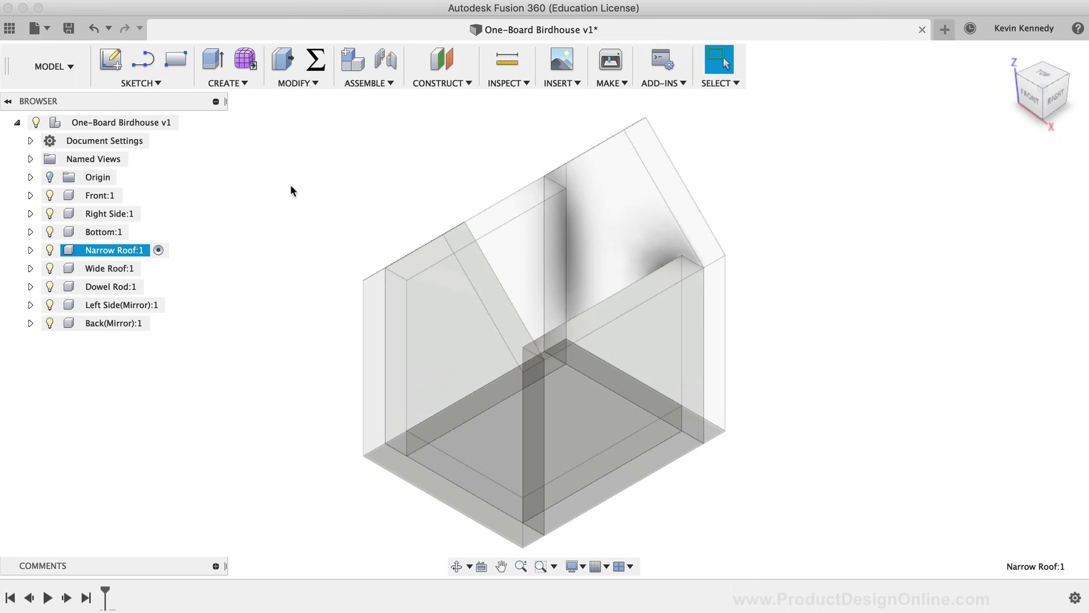
left_click(176, 58)
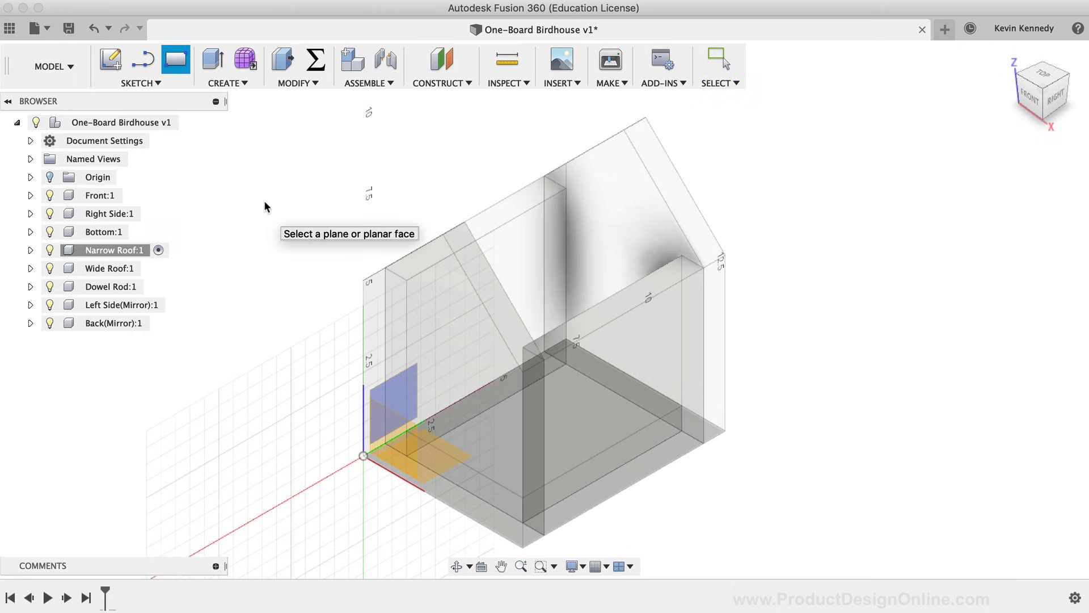
left_click(478, 269)
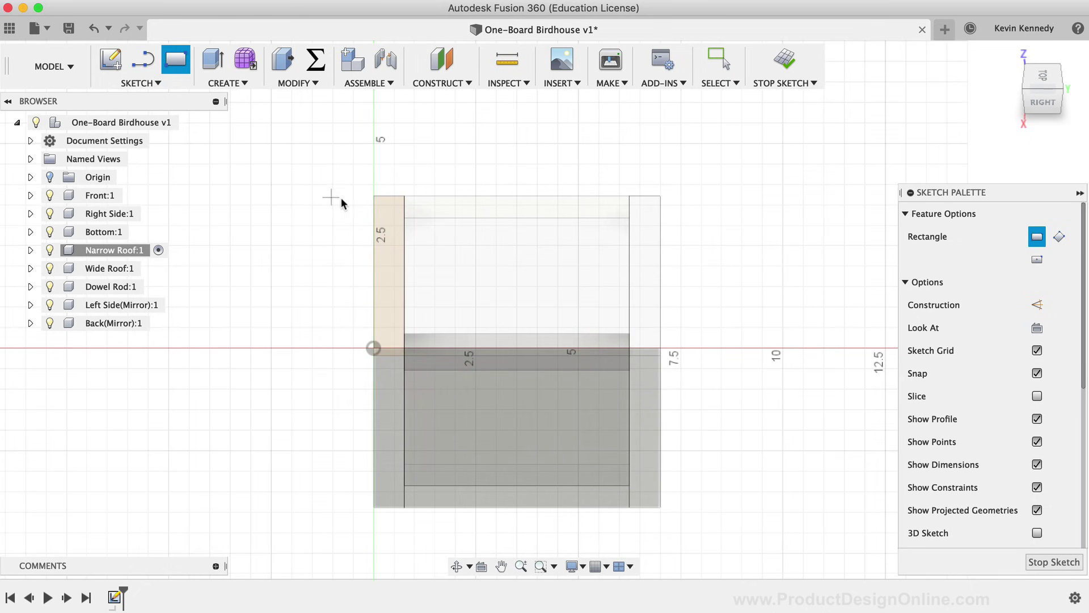
Step: Start a two-point rectangle beside the front panel's upper corner and set its height to width - thickness
left_click(279, 196)
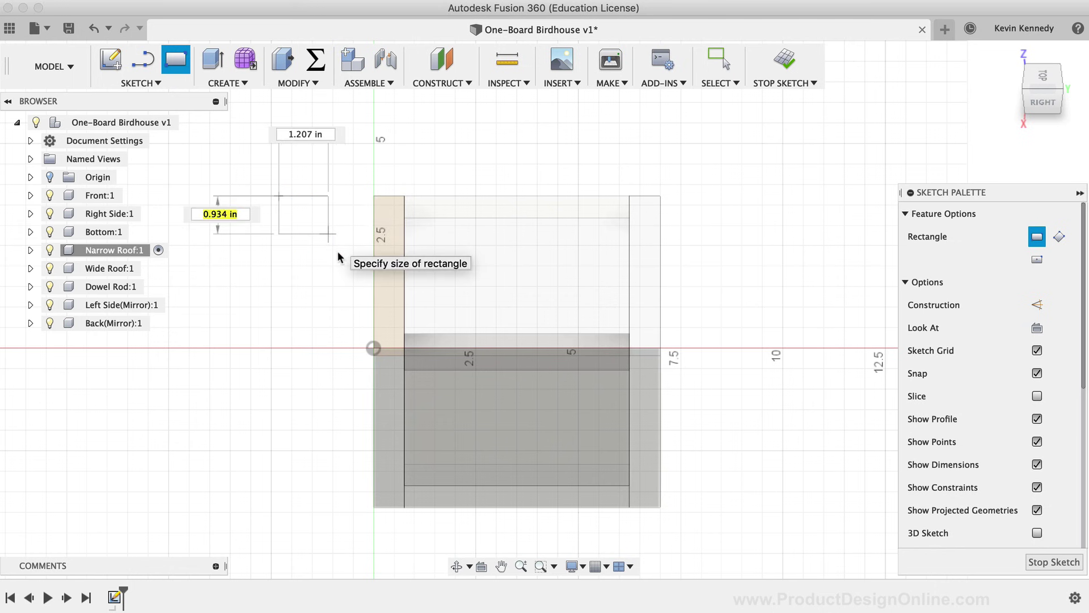
key("Tab")
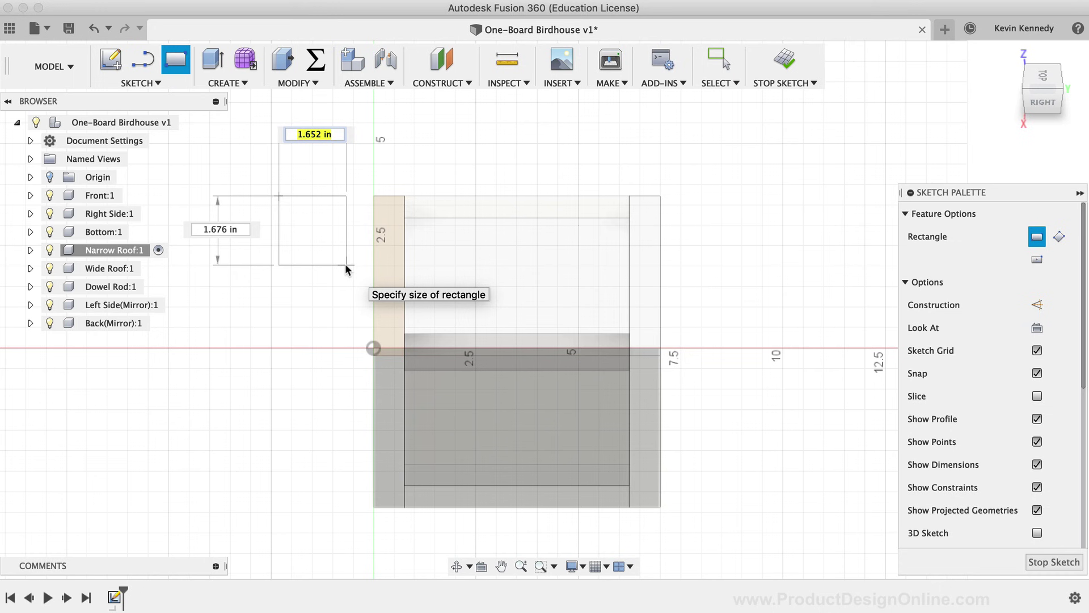
key("Tab")
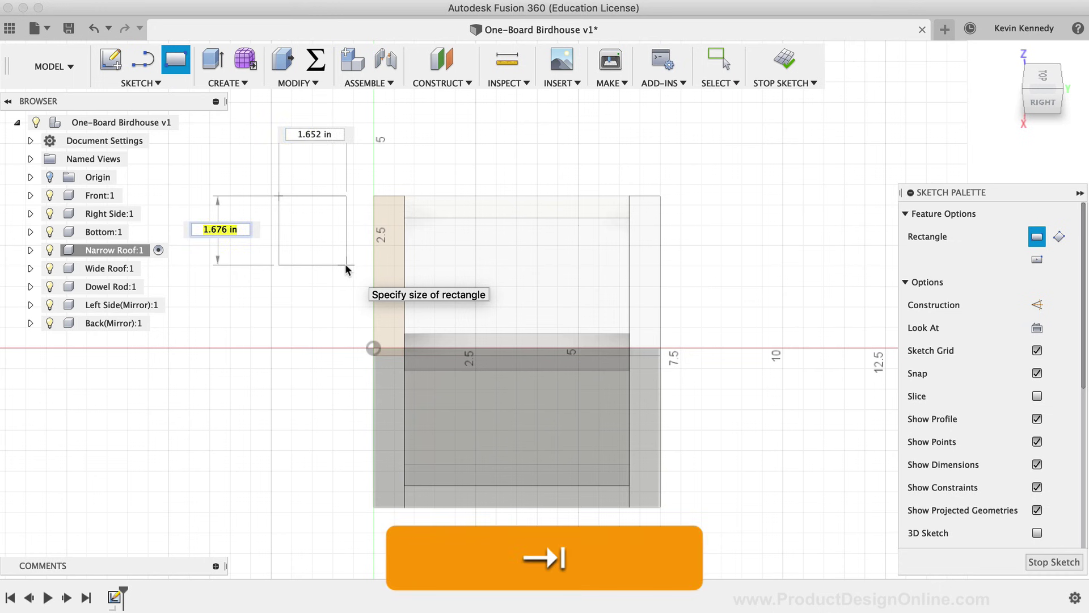
type("width")
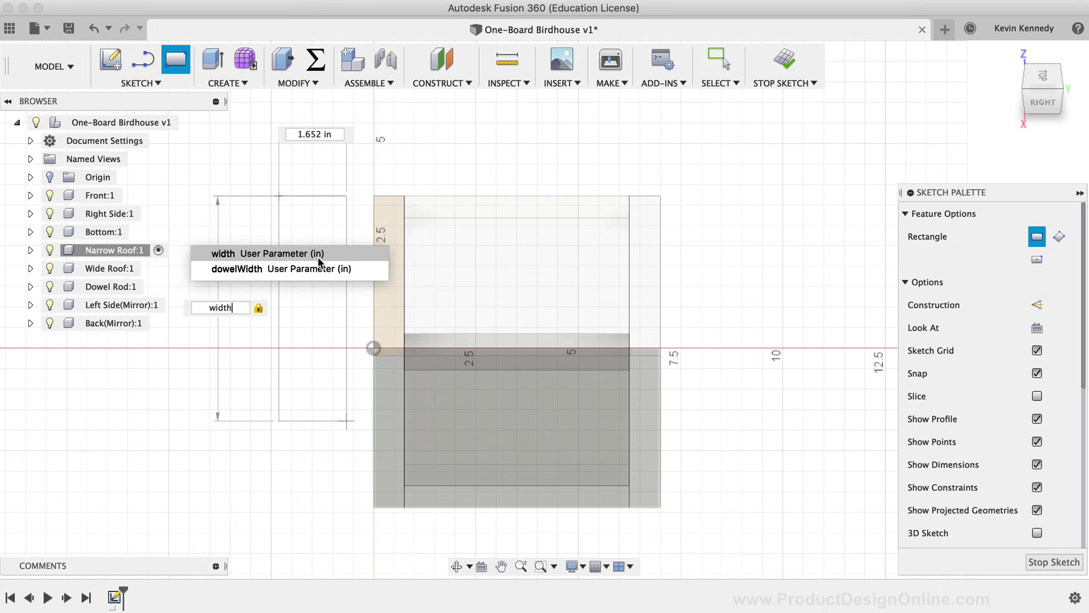
type("-")
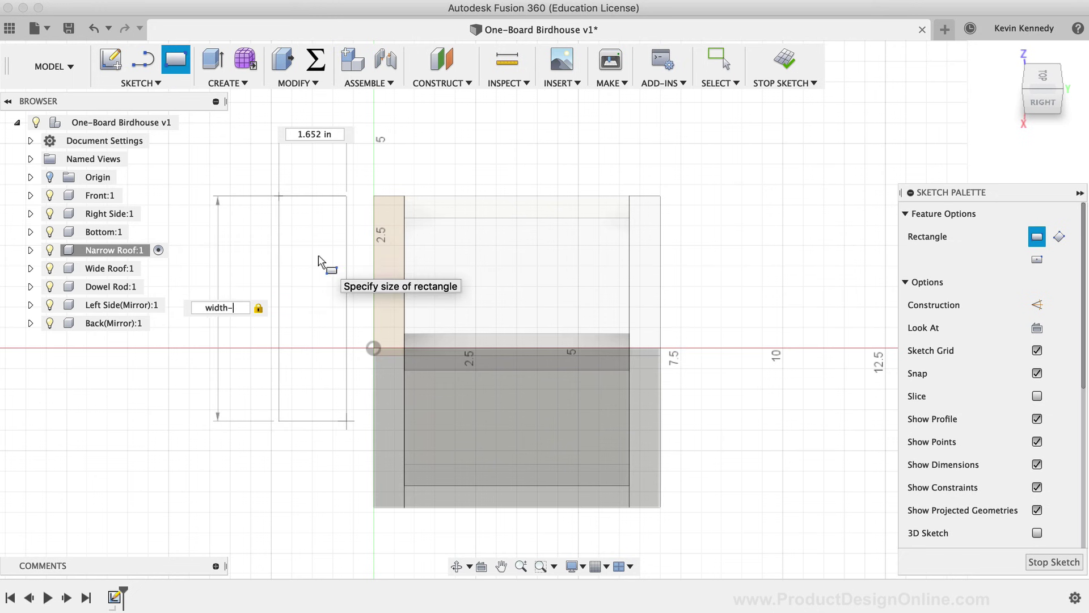
type("thi")
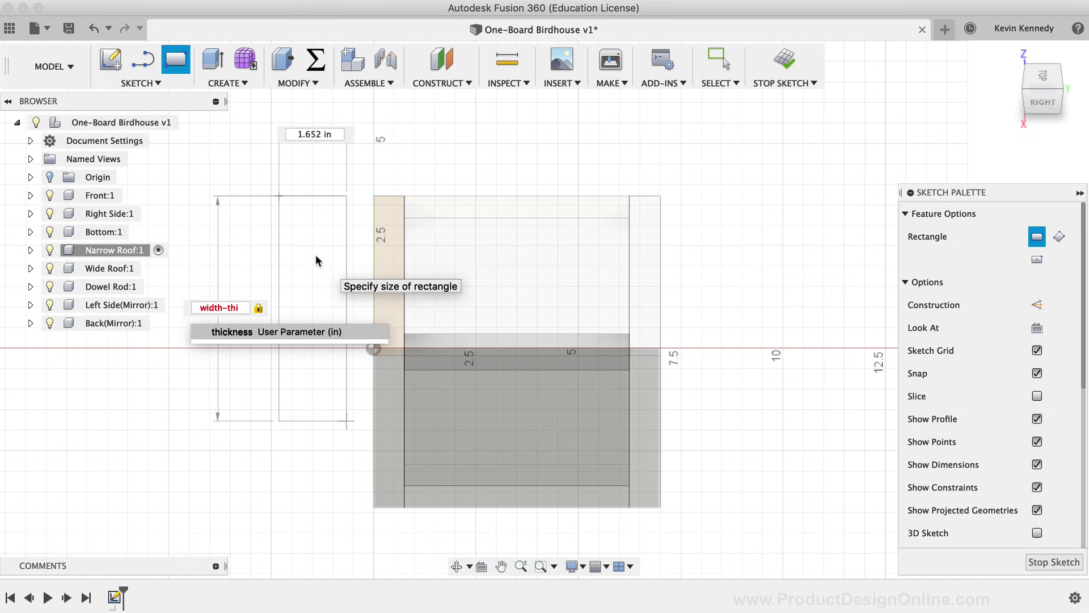
left_click(257, 333)
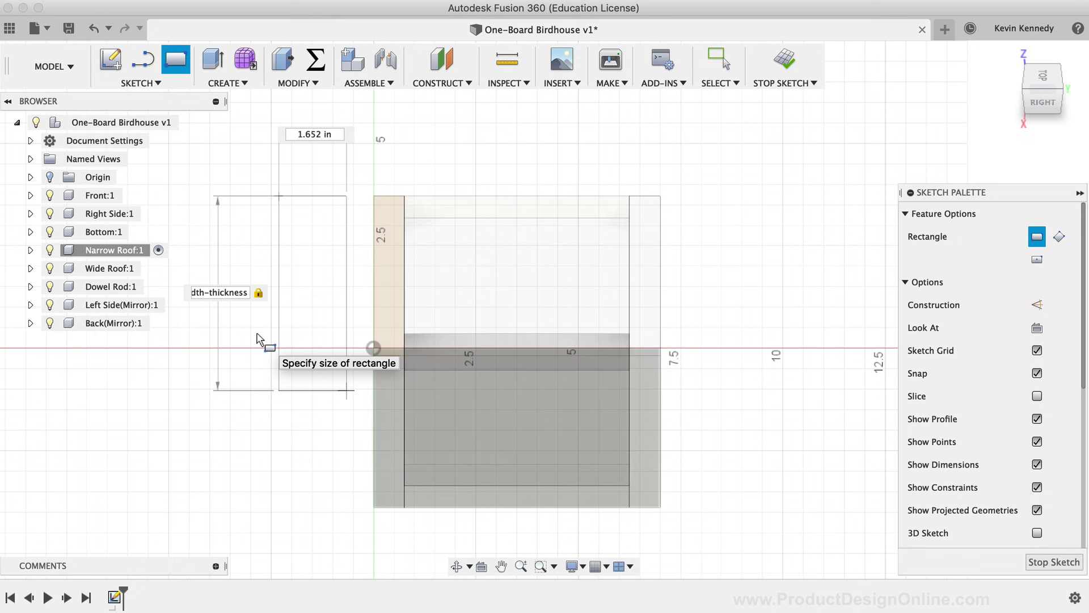
key("Tab")
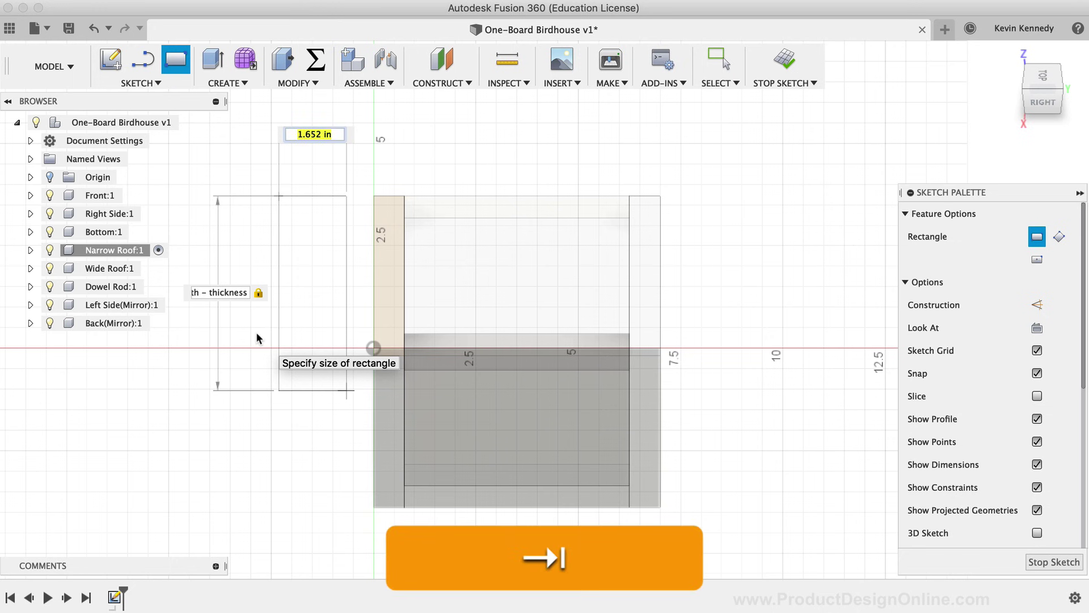
Step: Set the rectangle's horizontal size to roofLength, finish it, and move it down over the birdhouse
type("roof")
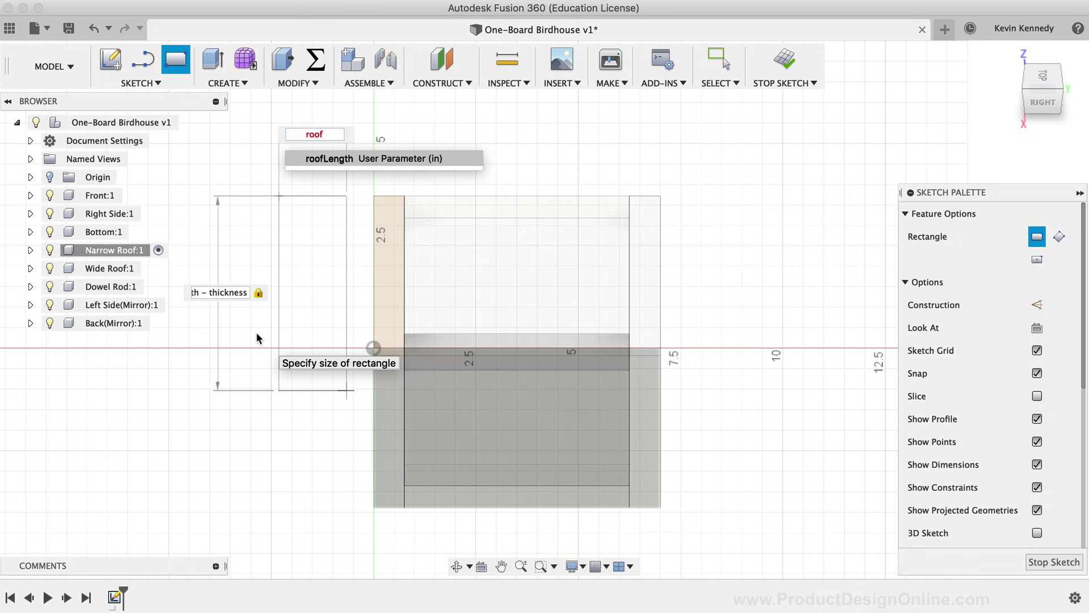
left_click(336, 161)
key("Tab")
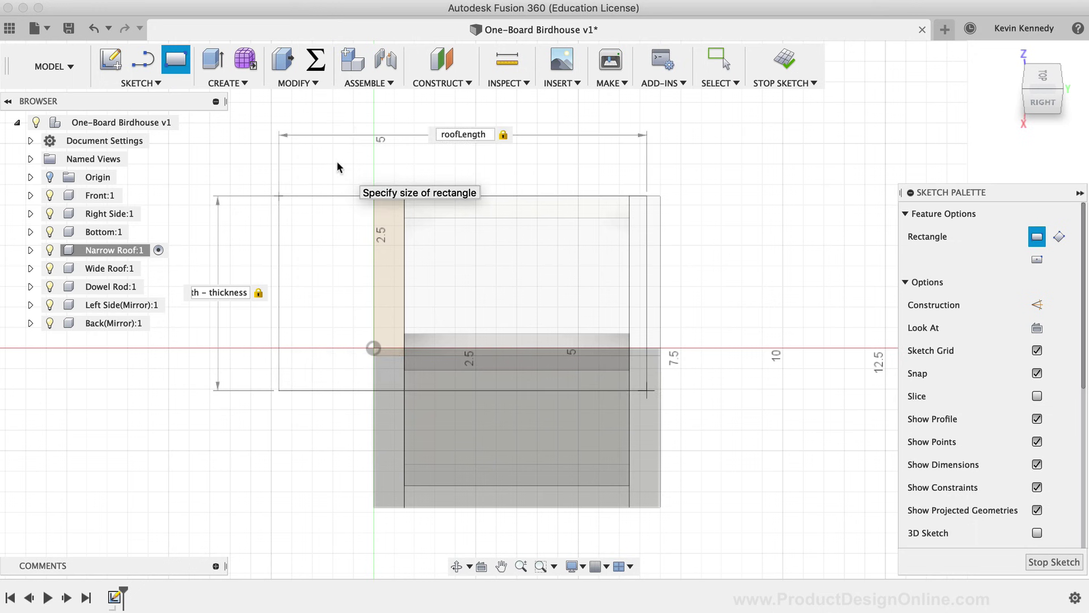
key("Tab")
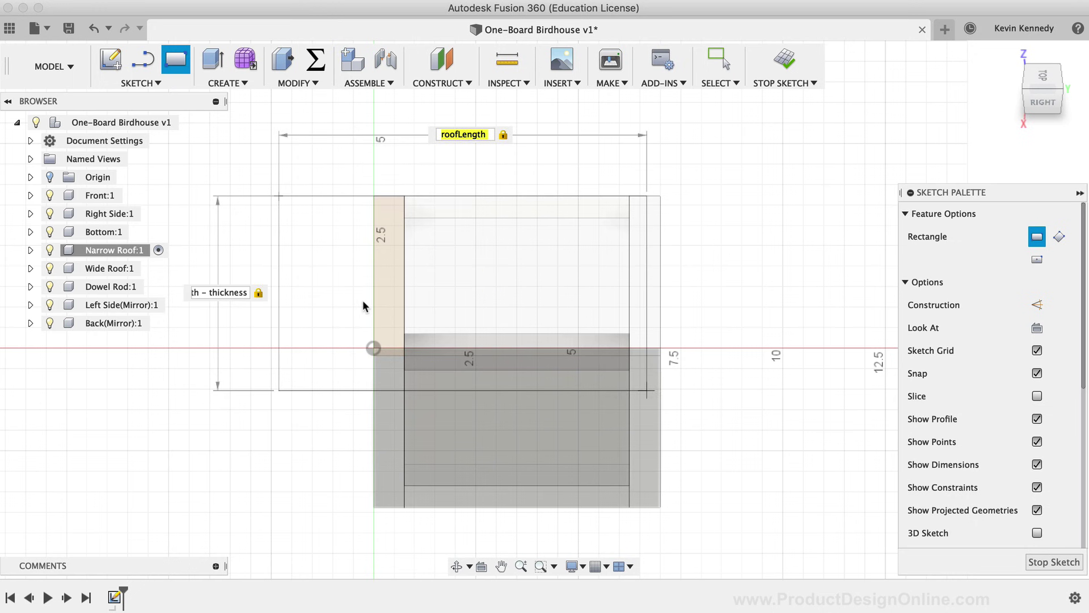
key("Return")
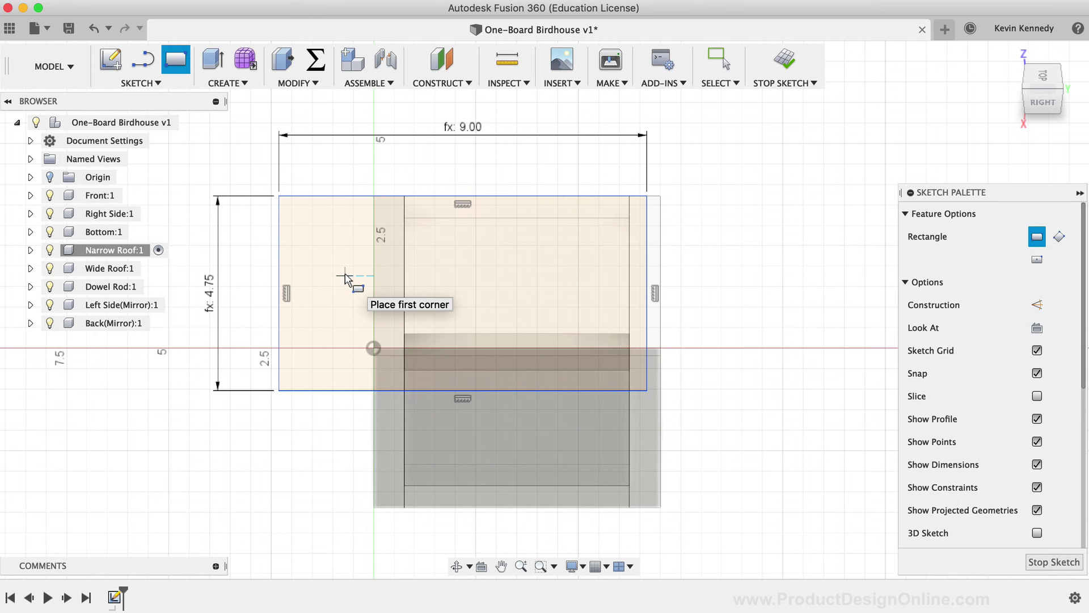
key("Escape")
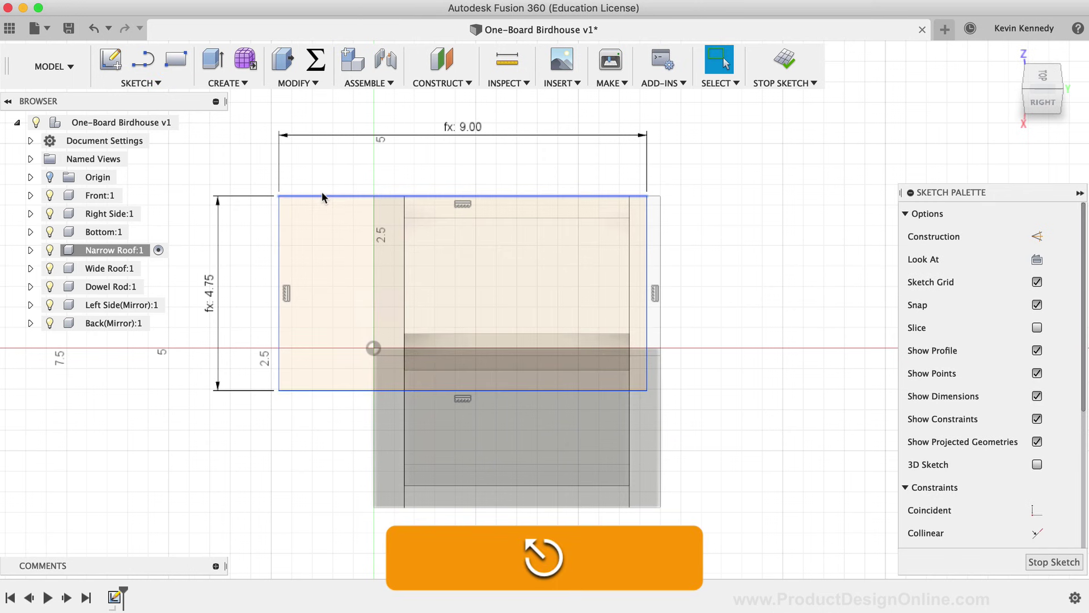
mouse_move(321, 194)
left_mouse_down()
mouse_move(300, 205)
mouse_move(399, 185)
mouse_move(282, 193)
mouse_move(369, 272)
mouse_move(344, 309)
mouse_move(392, 281)
mouse_move(373, 278)
mouse_move(372, 296)
left_mouse_up()
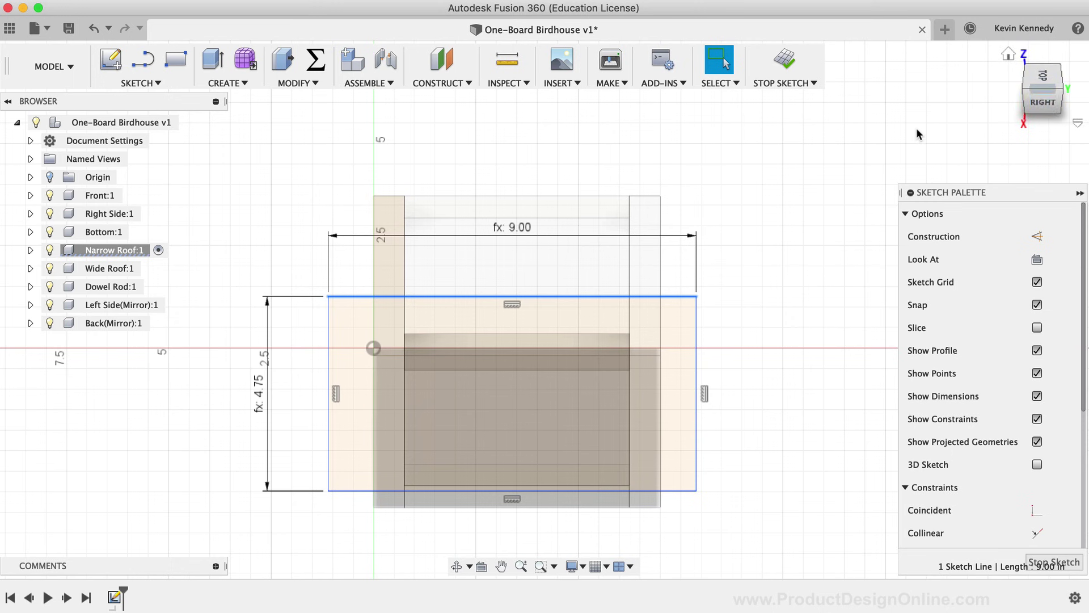
left_click(143, 62)
mouse_move(944, 197)
left_mouse_down()
mouse_move(810, 203)
mouse_move(787, 154)
left_mouse_up()
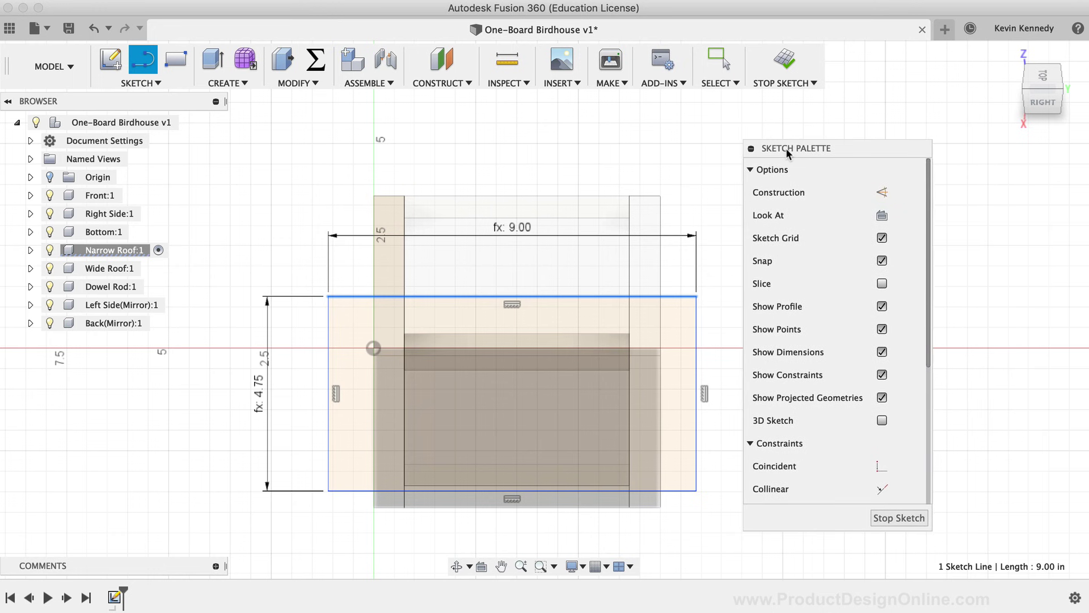
left_click(882, 193)
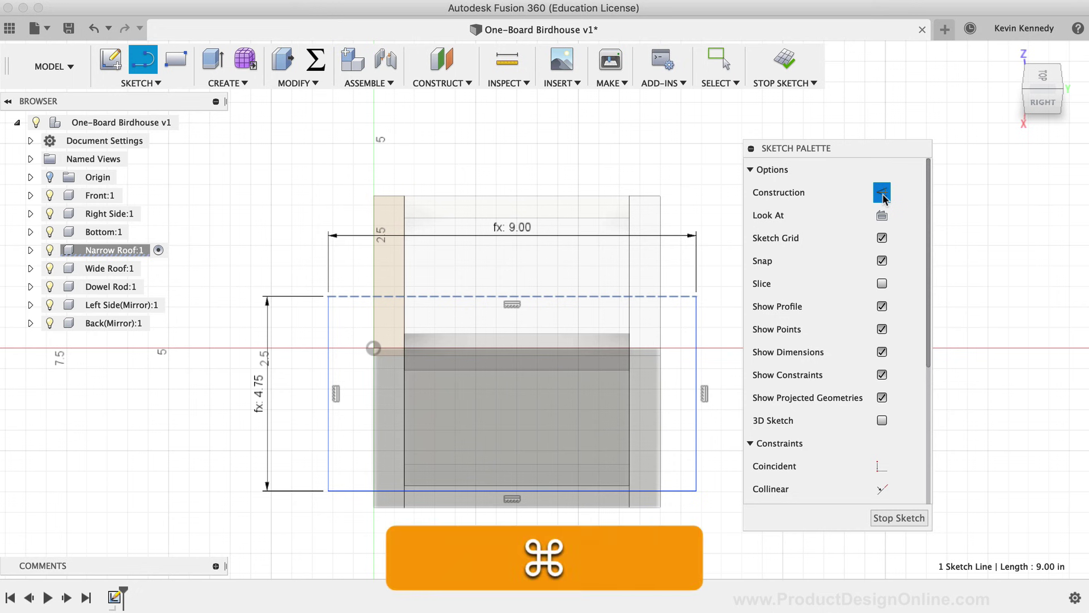
key("super+z")
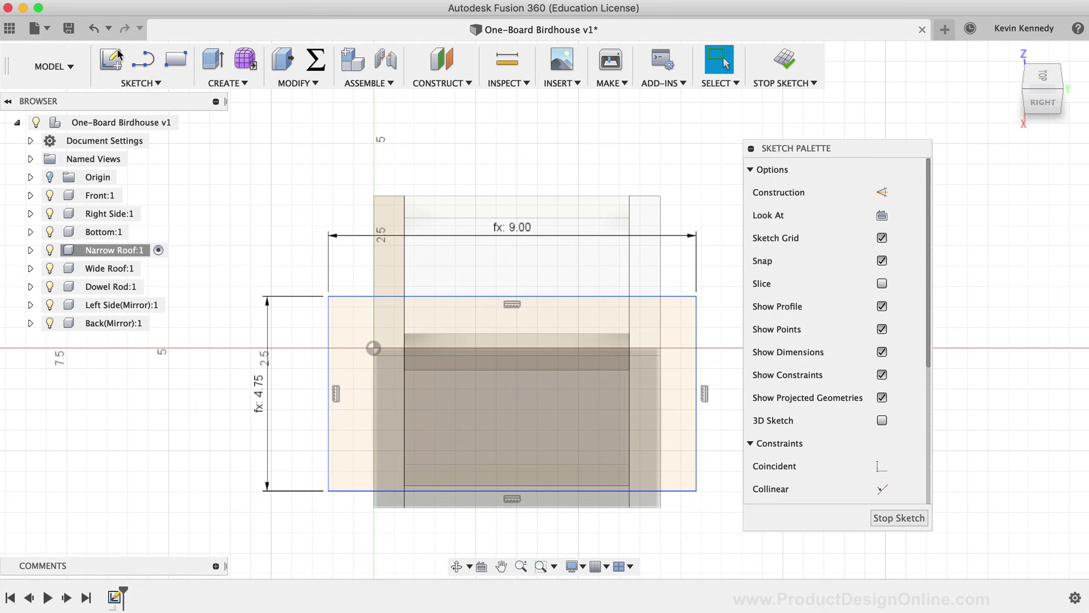
Step: Draw a construction line along the peak, from the front panel's outer corner to the back panel's outer corner
left_click(143, 60)
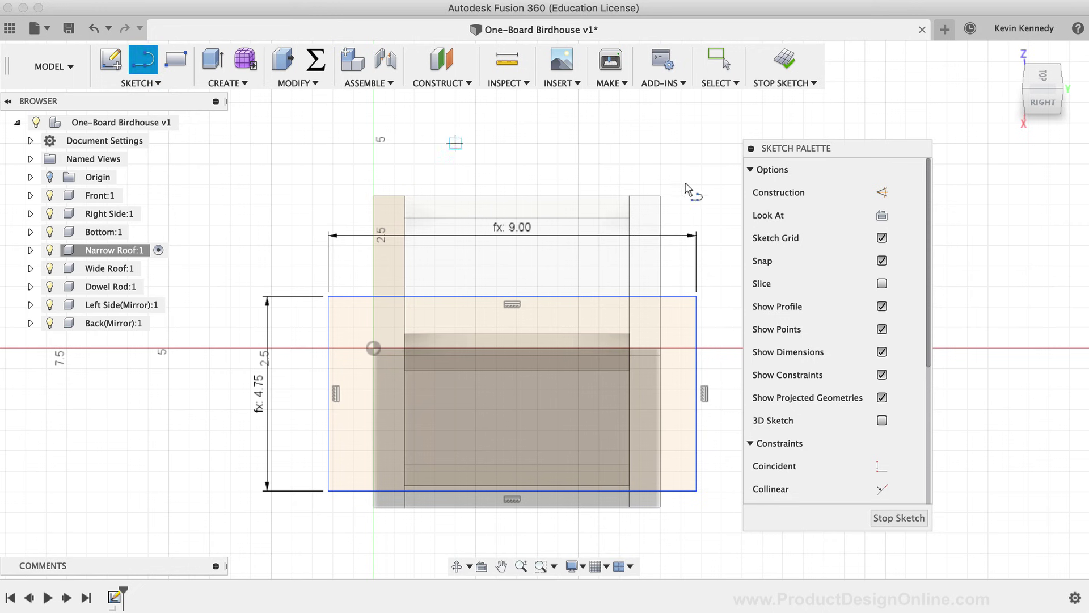
left_click(886, 197)
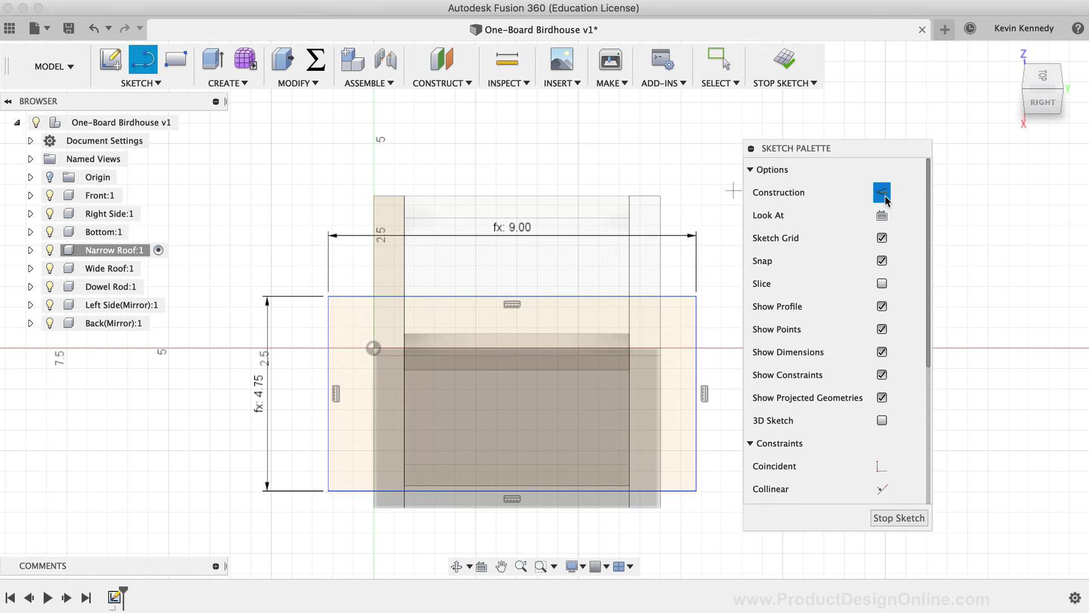
left_click(374, 196)
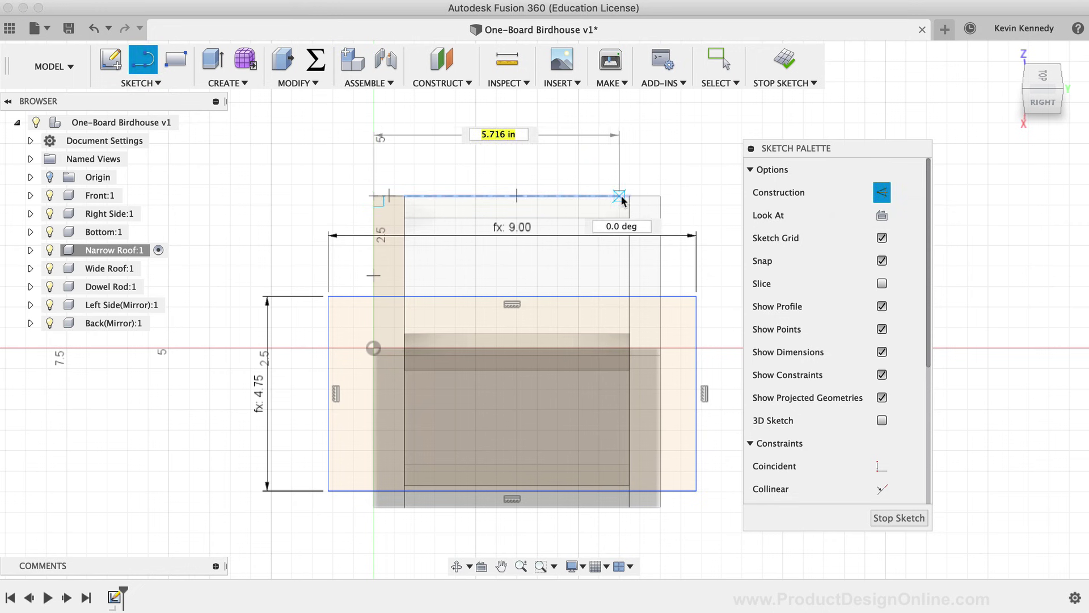
left_click(660, 197)
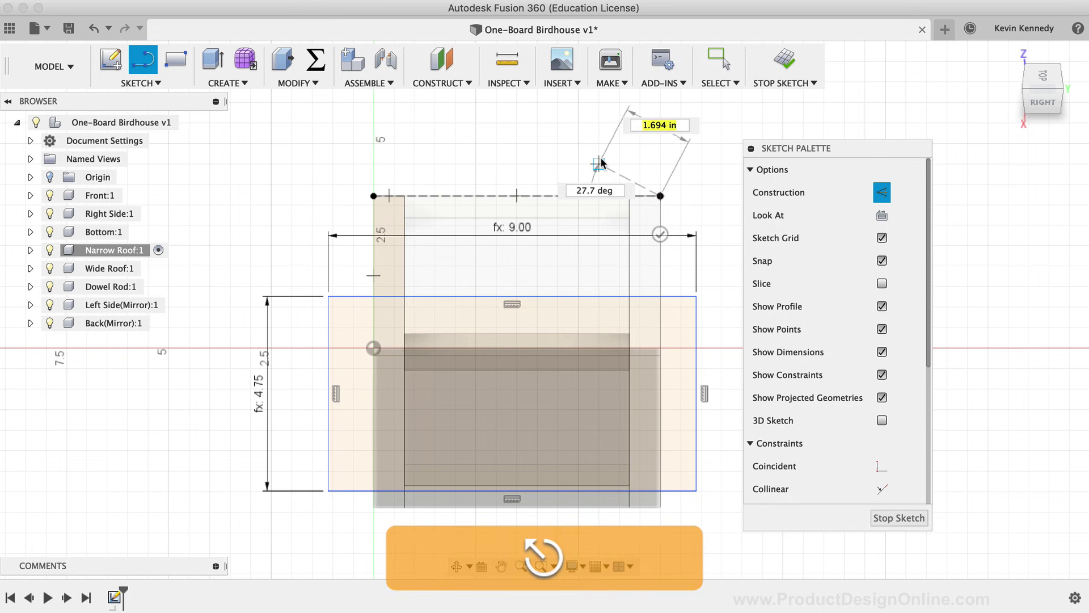
key("Escape")
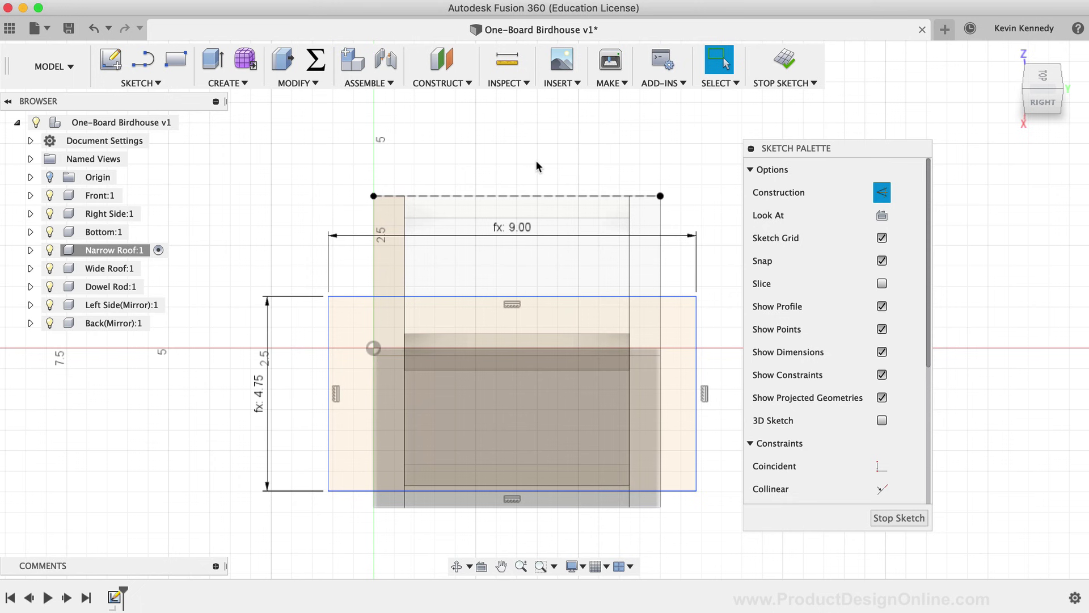
Step: Apply a Midpoint constraint between the construction line and the rectangle's upper edge
key("shift")
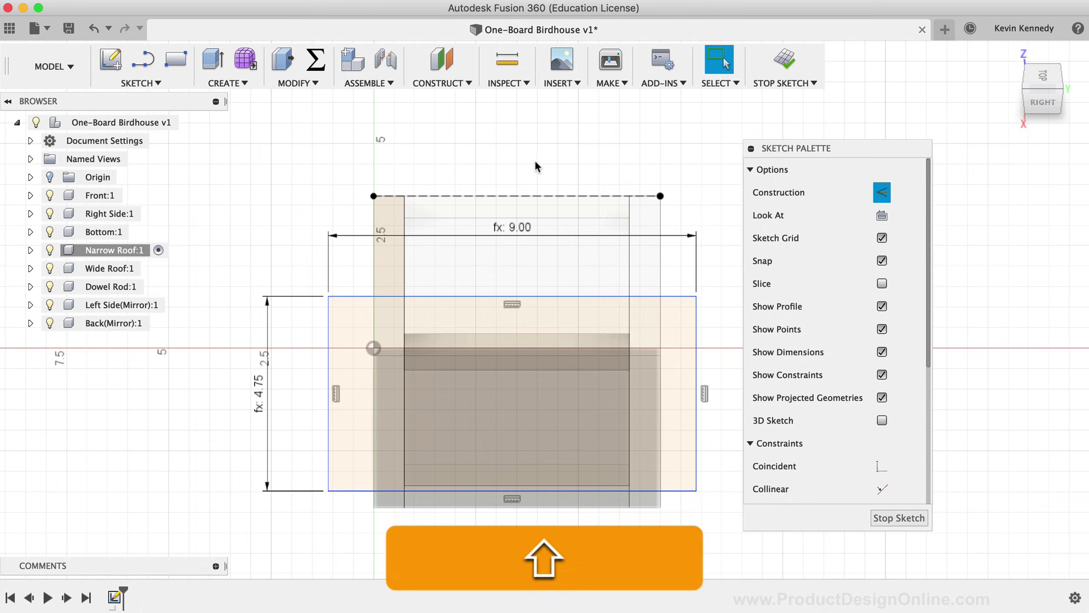
left_click(501, 197, "shift")
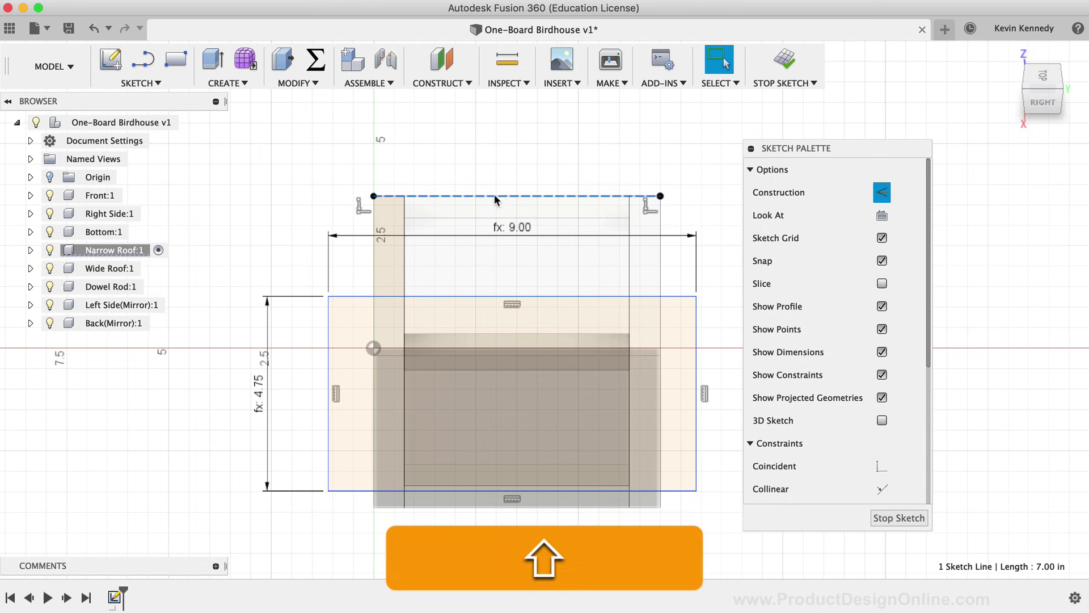
left_click(437, 296, "shift")
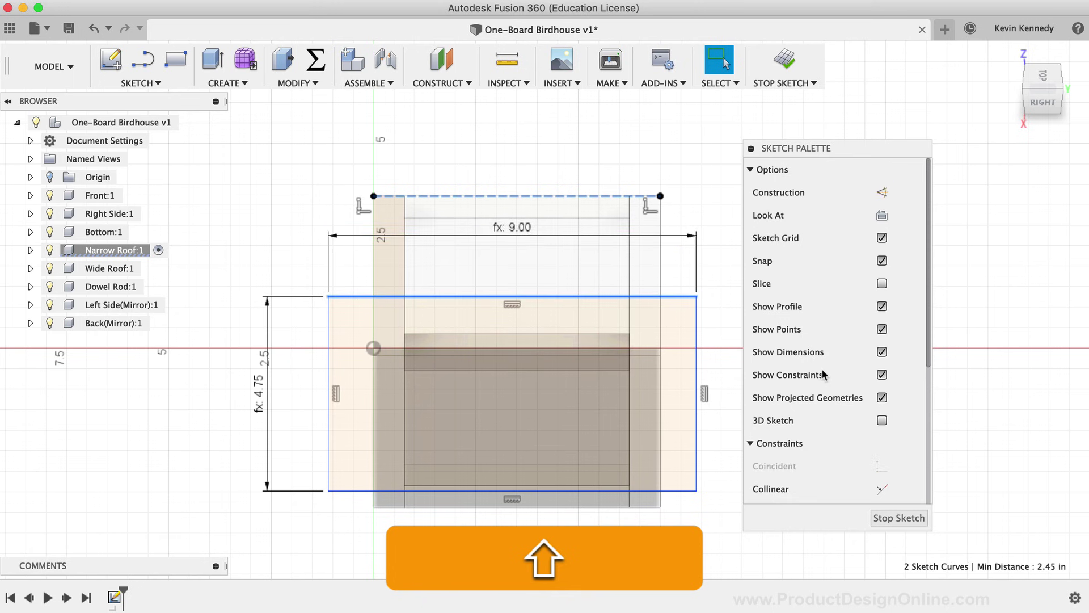
scroll(840, 397, "down", 5)
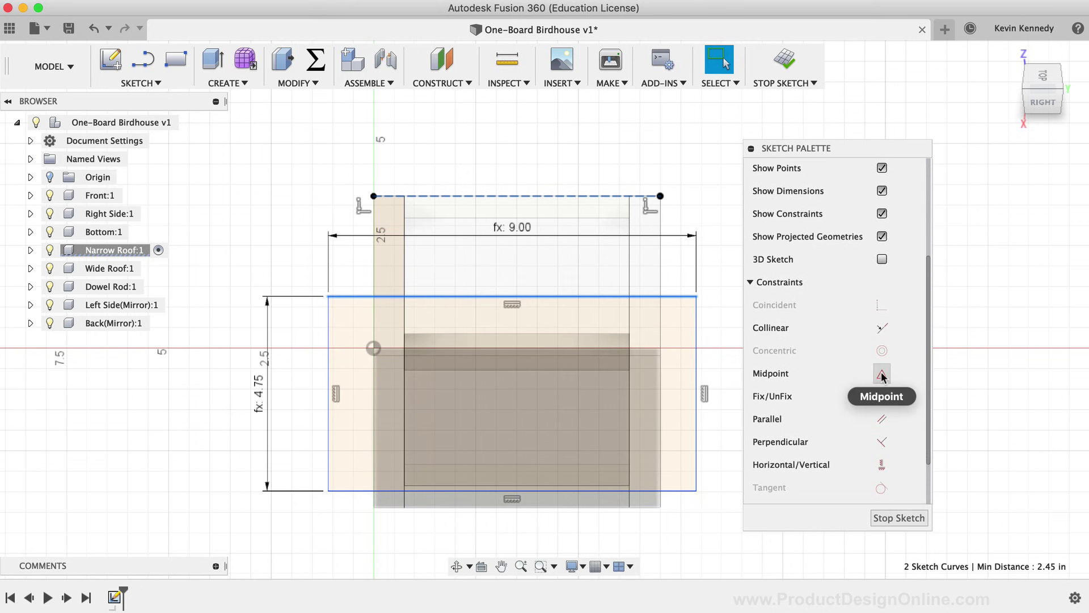
left_click(882, 375)
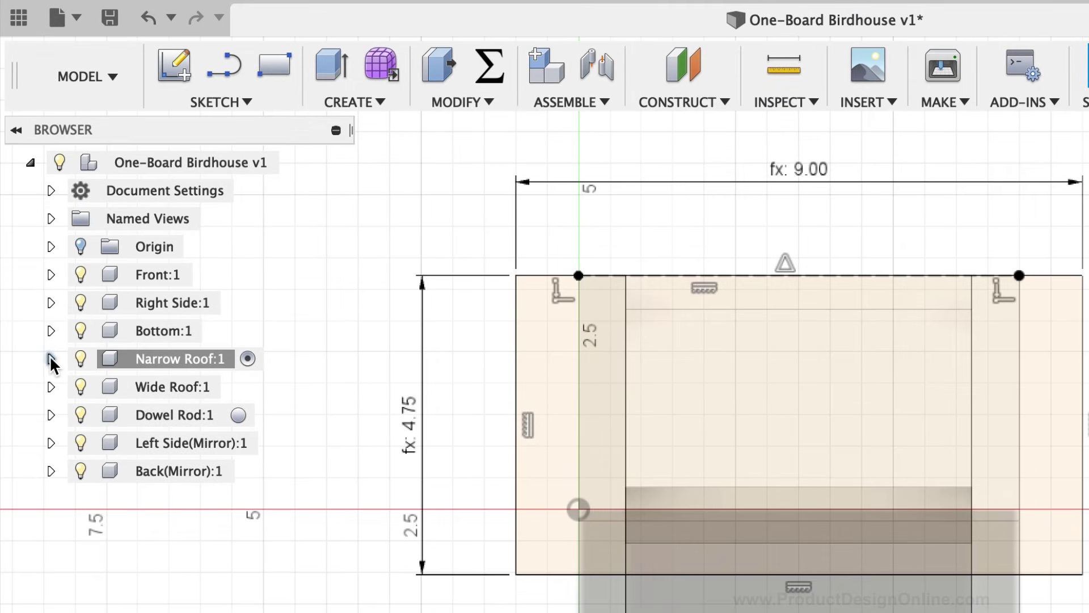
Step: Inspect the Narrow Roof component's Sketches folder for the roof sketch and collapse the component again
left_click(30, 250)
left_click(71, 415)
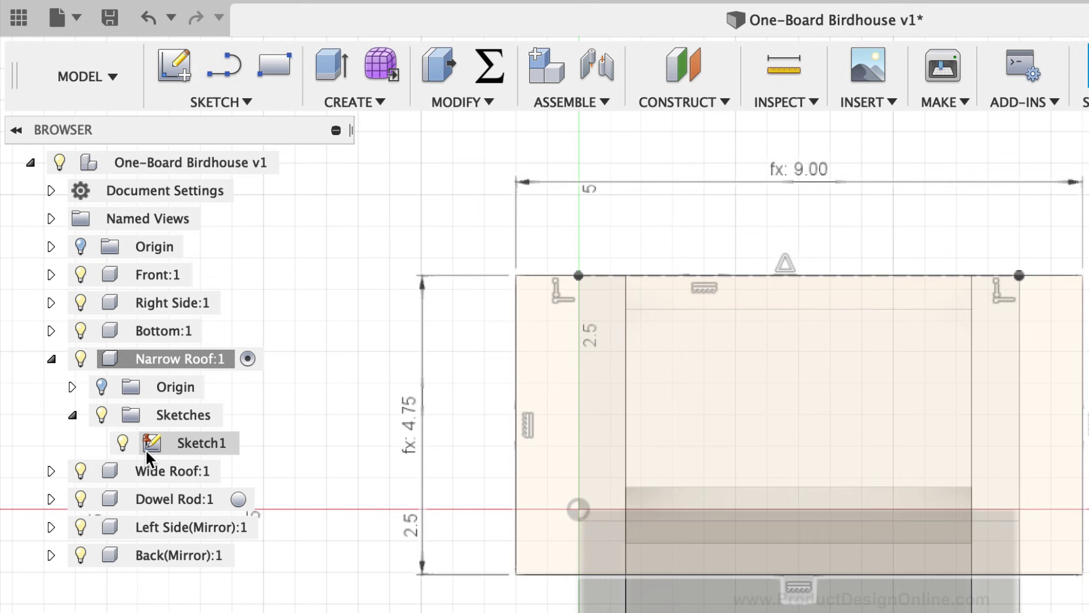
left_click(73, 418)
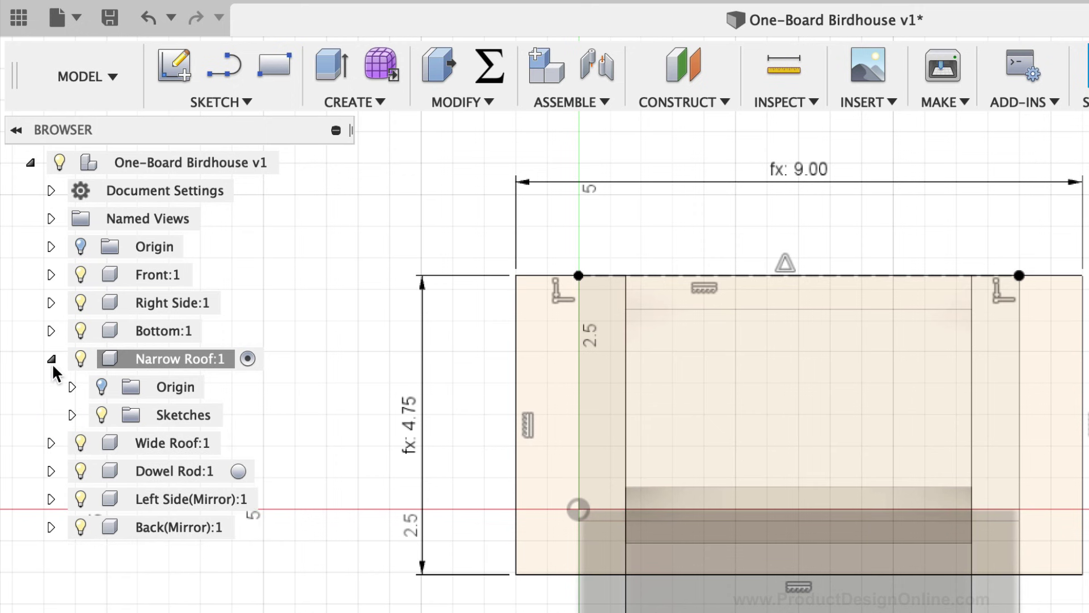
left_click(51, 359)
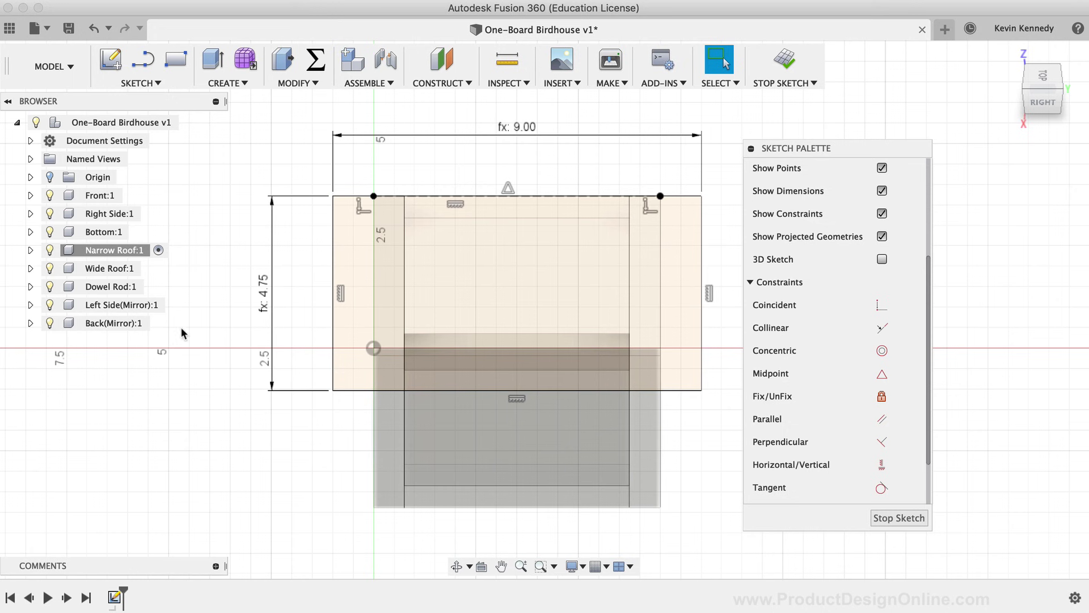
Step: Extrude both profiles of the Narrow Roof rectangle by the thickness parameter as a new body
left_click(211, 64)
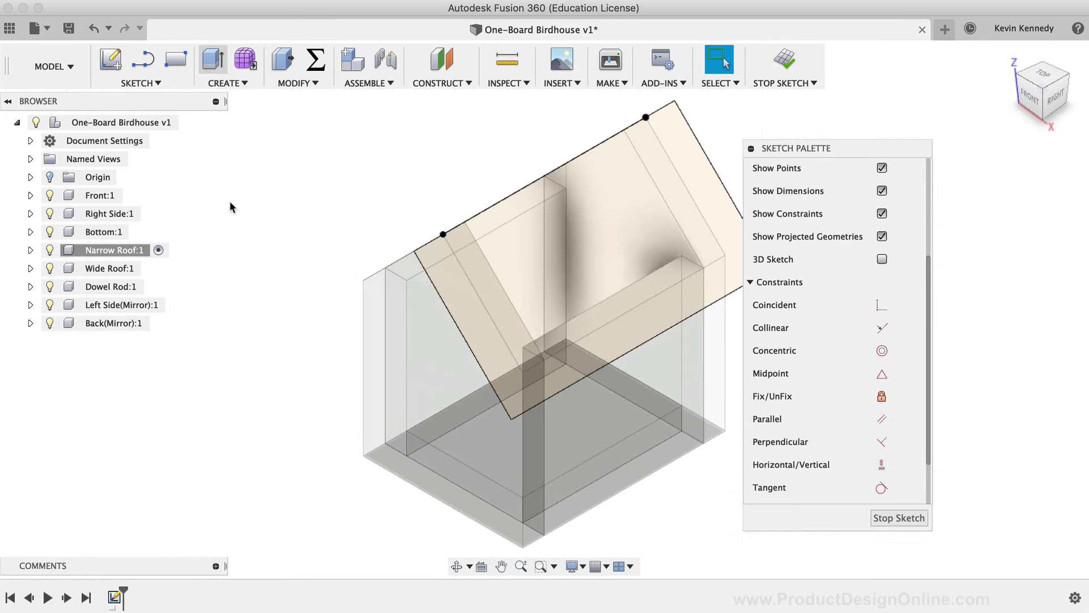
left_click(475, 294)
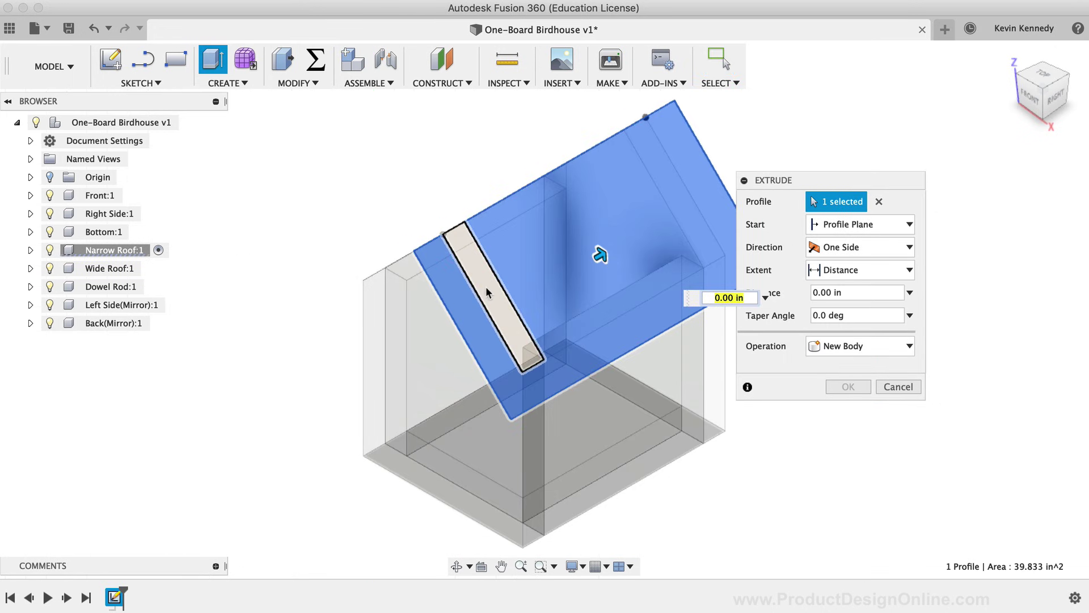
left_click(486, 289)
type("thick")
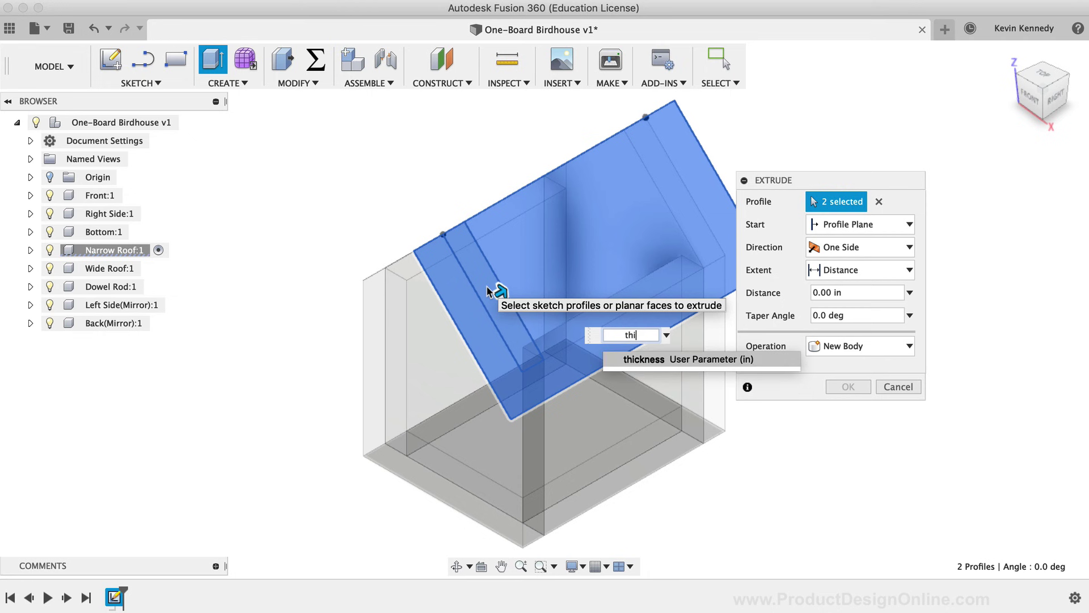
left_click(648, 362)
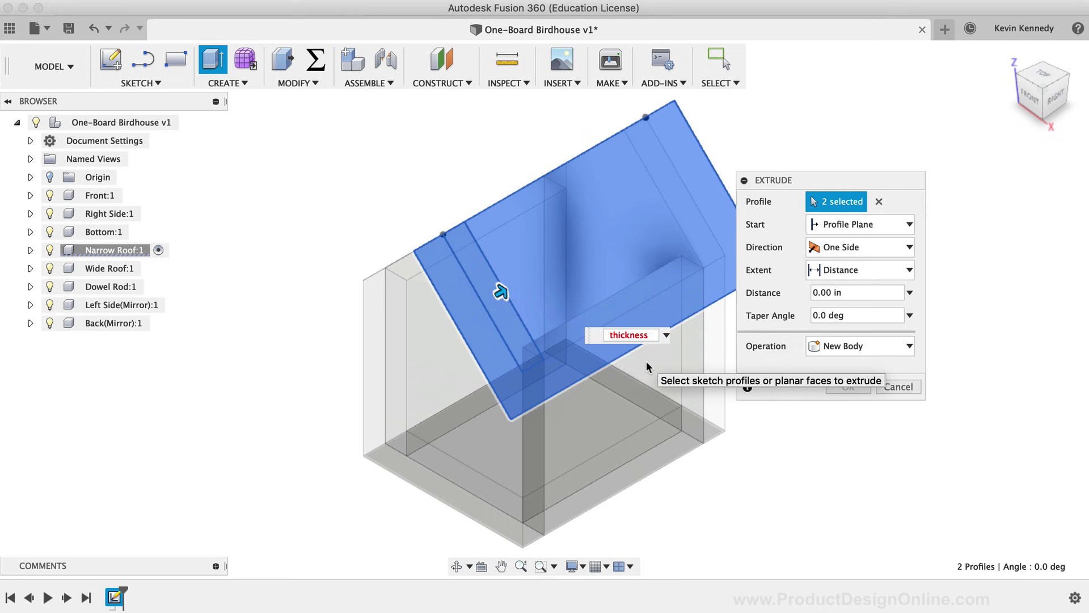
left_click(853, 386)
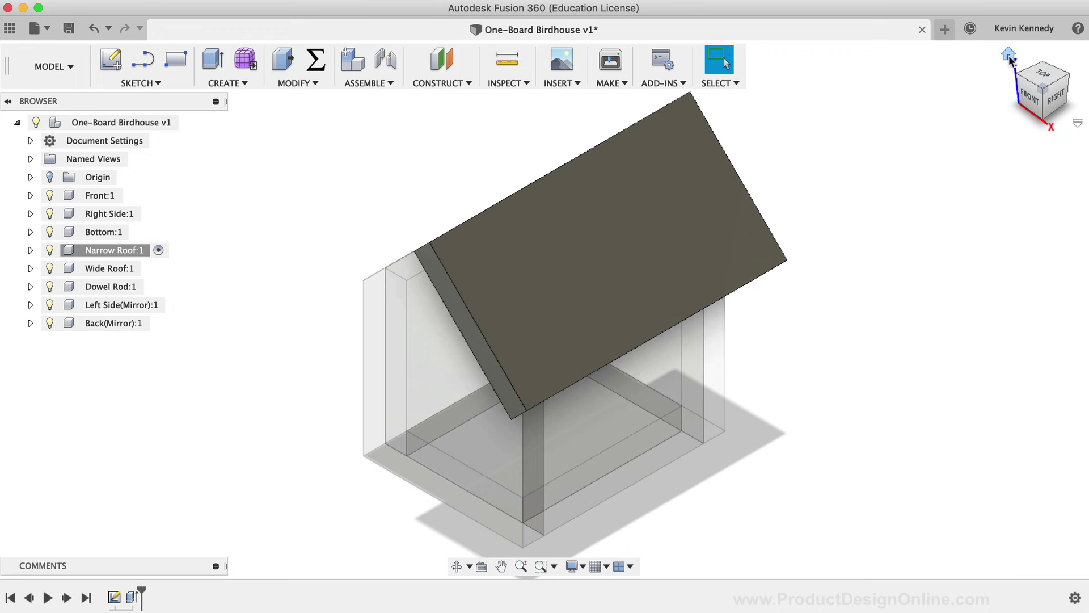
Step: Activate the Wide Roof component and start a rectangle sketch on the back panel's left sloped face
left_click(1008, 56)
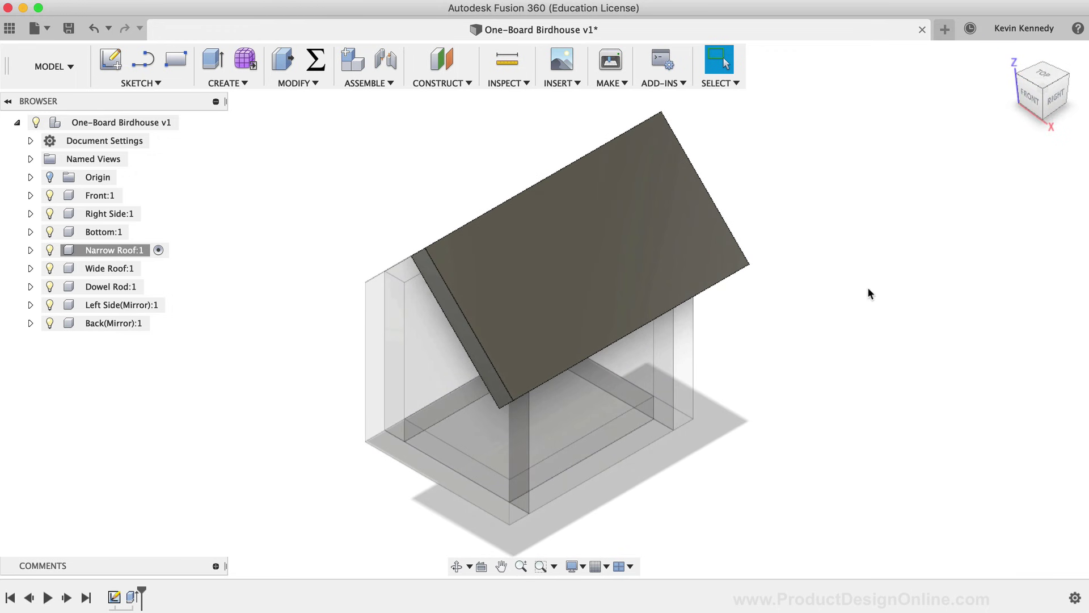
left_click(1019, 79)
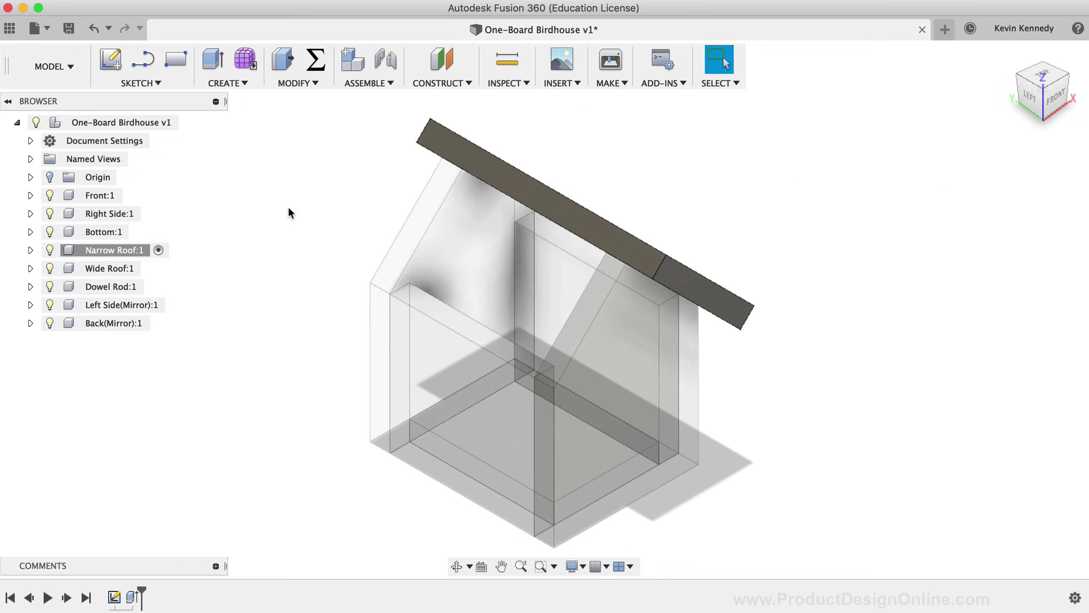
left_click(149, 268)
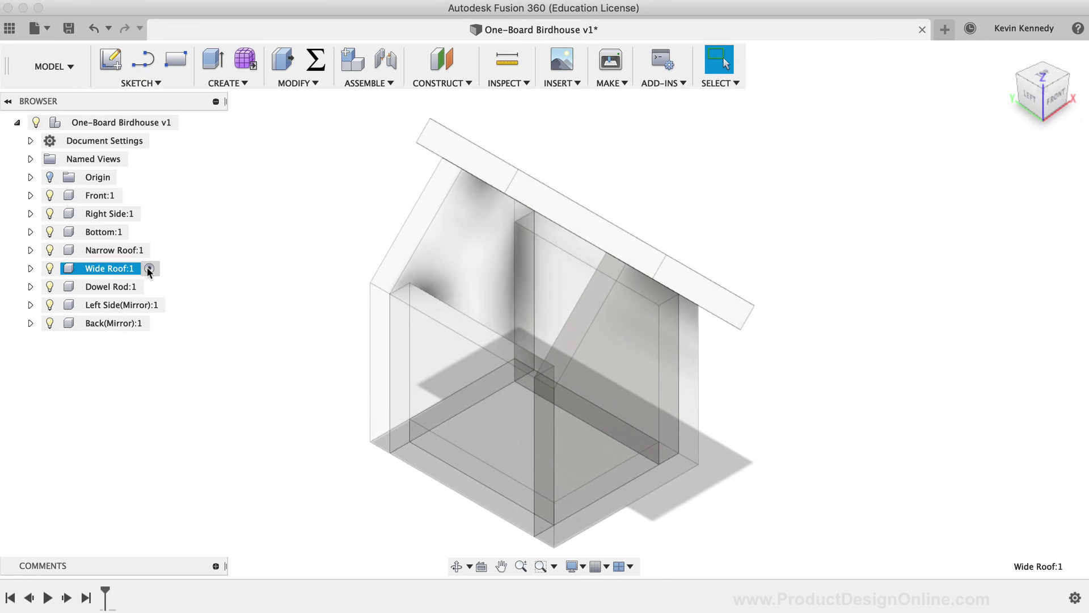
left_click(175, 58)
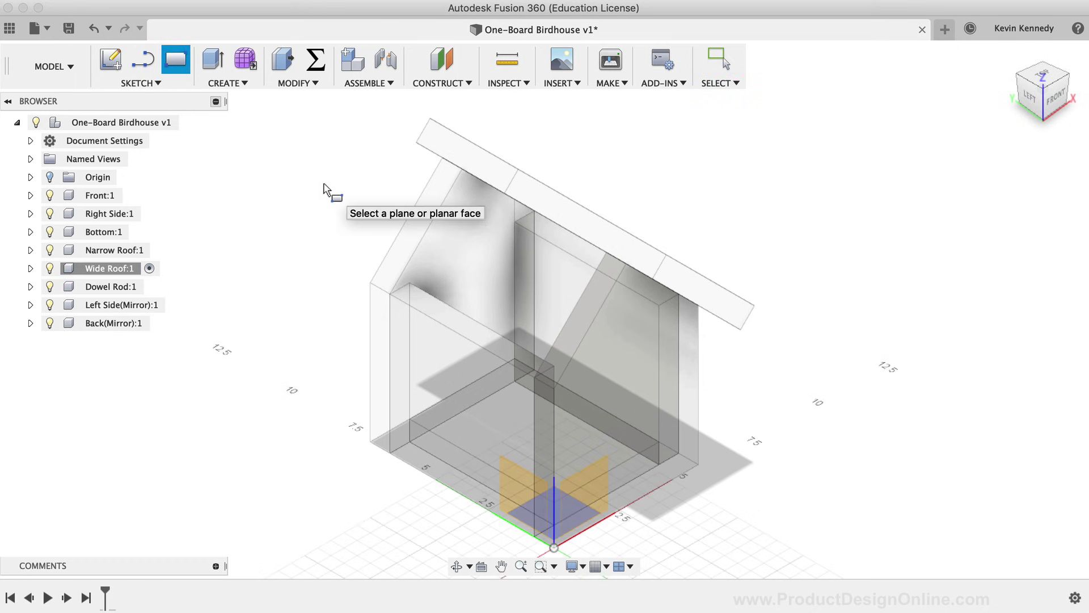
left_click(414, 235)
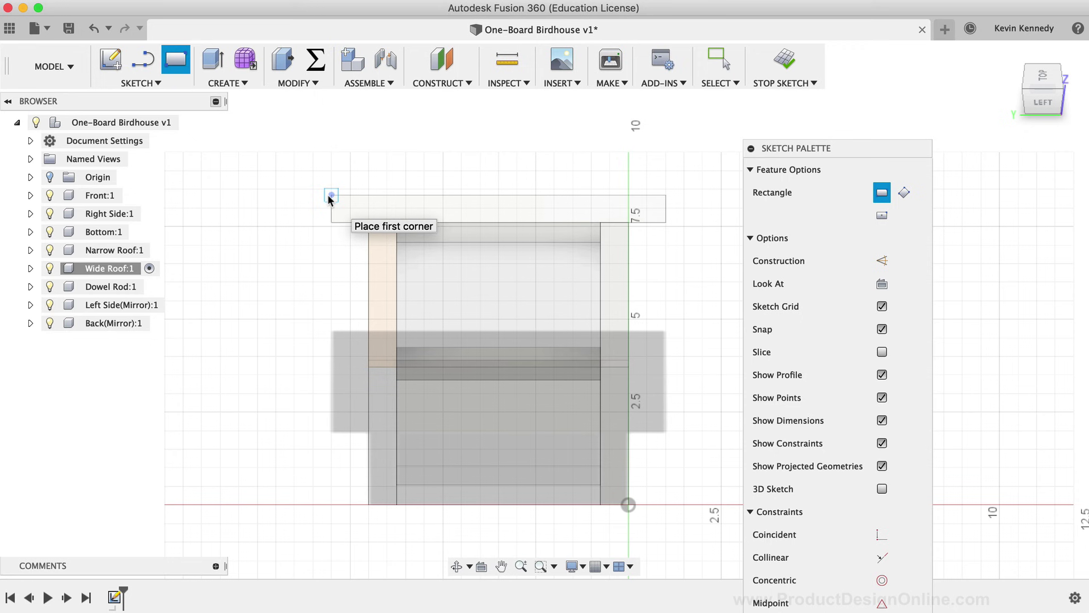
Step: Draw a two-point rectangle from the narrow roof's upper back corner, sized roofLength horizontally by width vertically
left_click(331, 196)
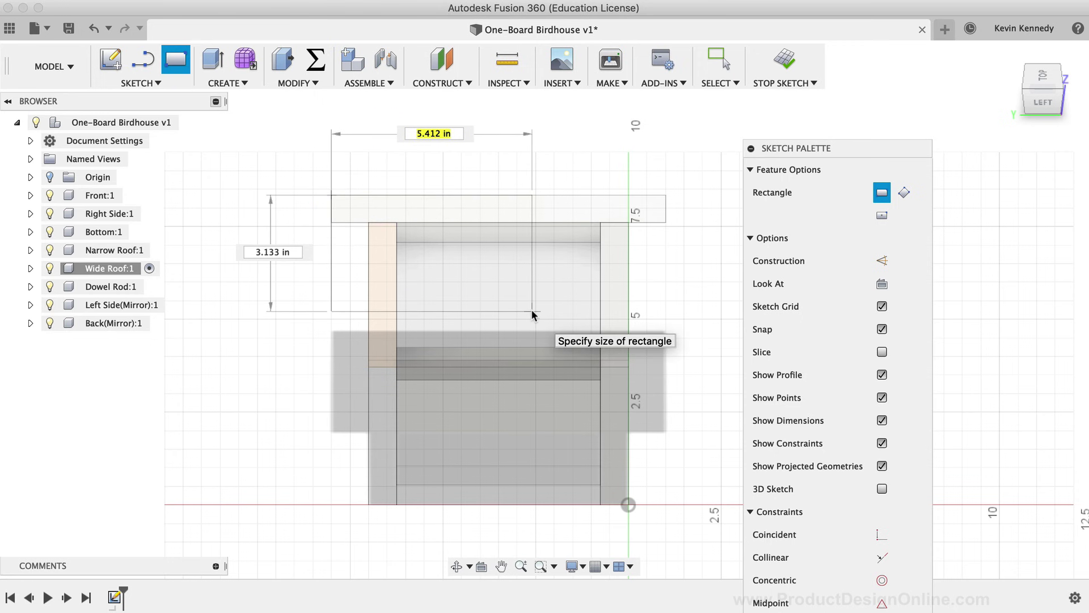
type("roo")
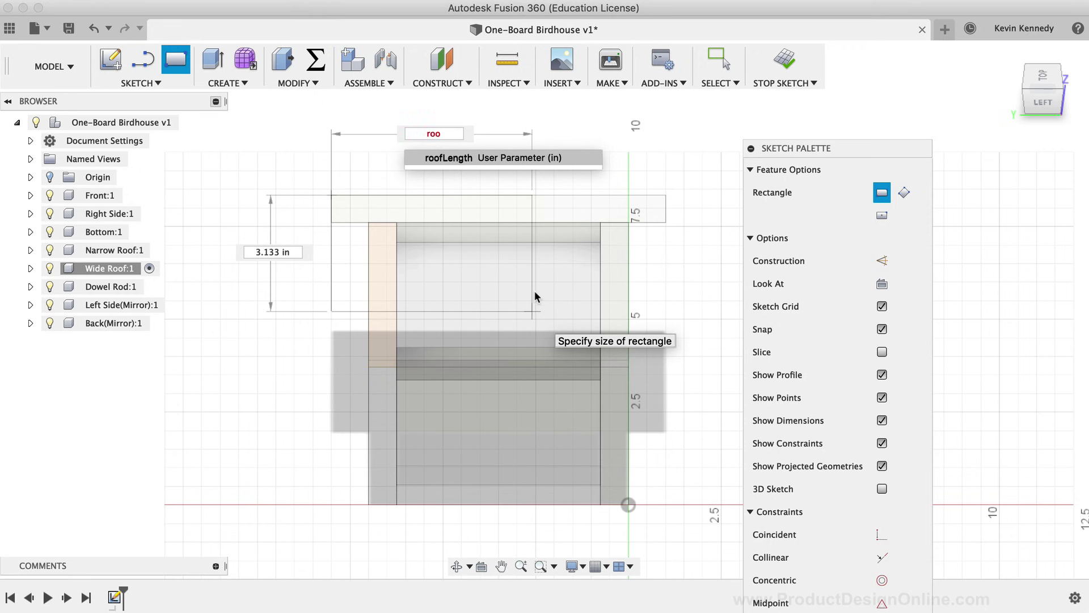
left_click(531, 160)
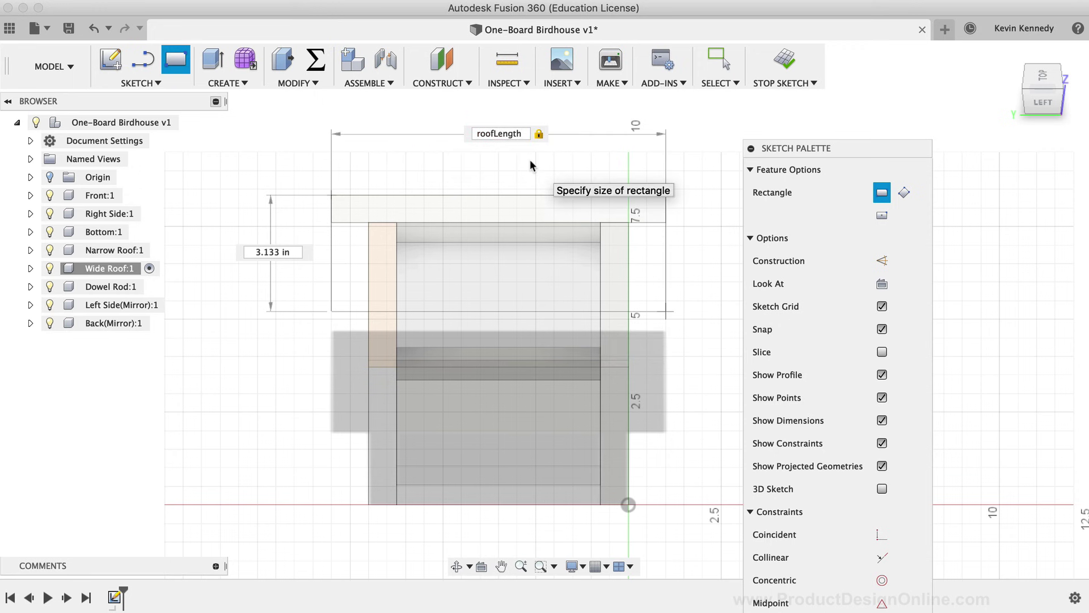
key("Tab")
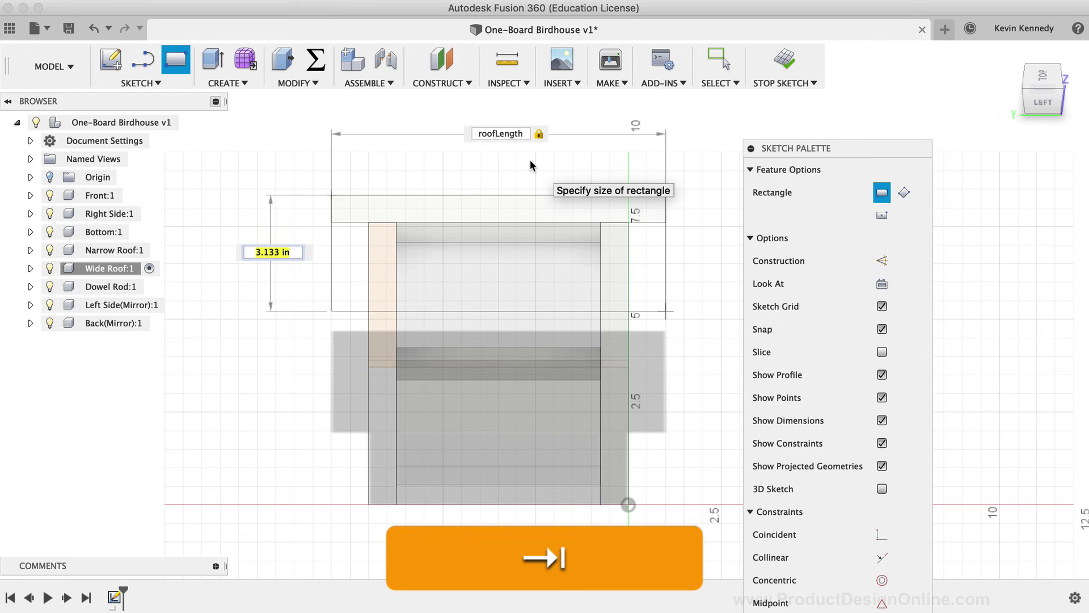
type("wi")
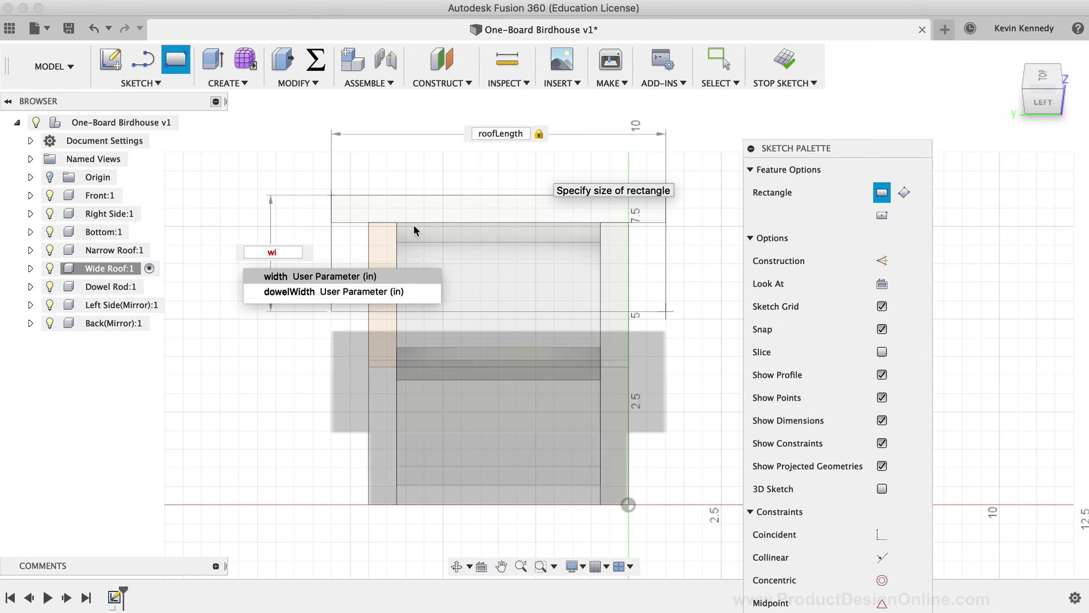
left_click(404, 276)
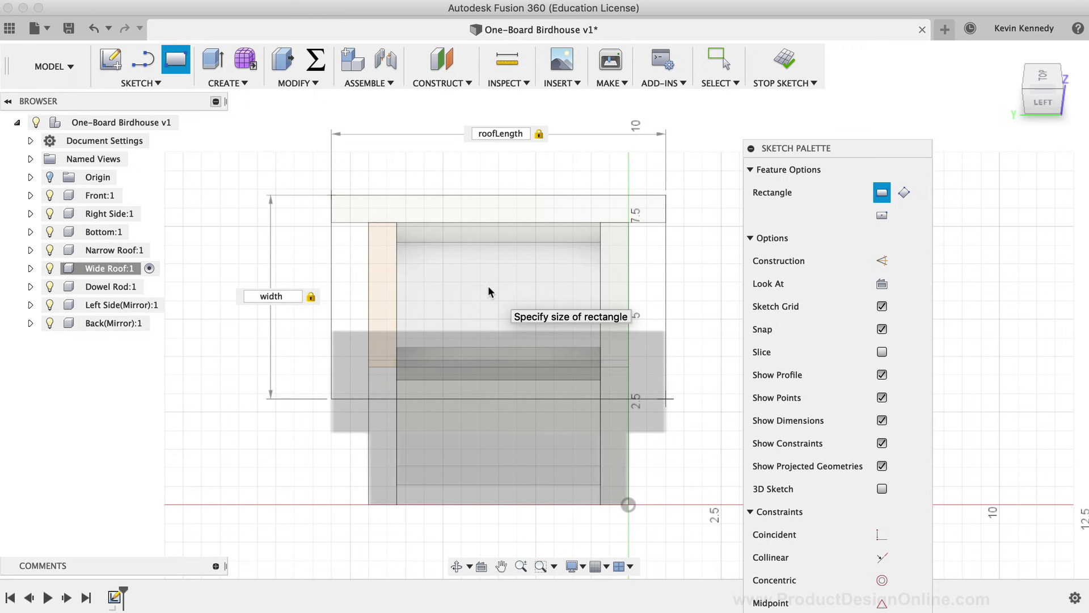
key("Return")
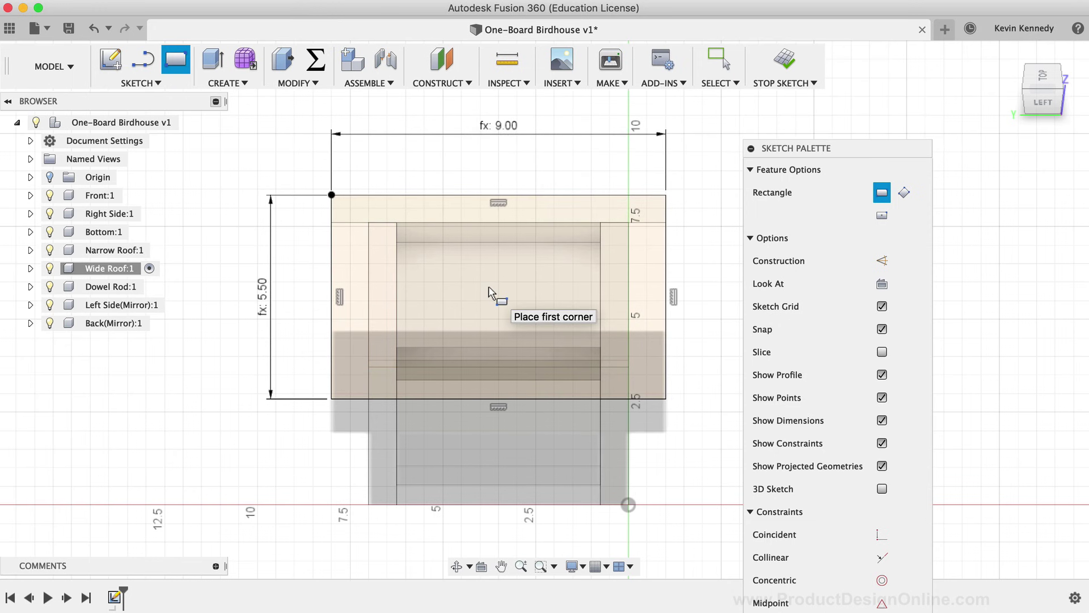
Step: Extrude both profiles of the Wide Roof rectangle by the thickness parameter as a new body
key("e")
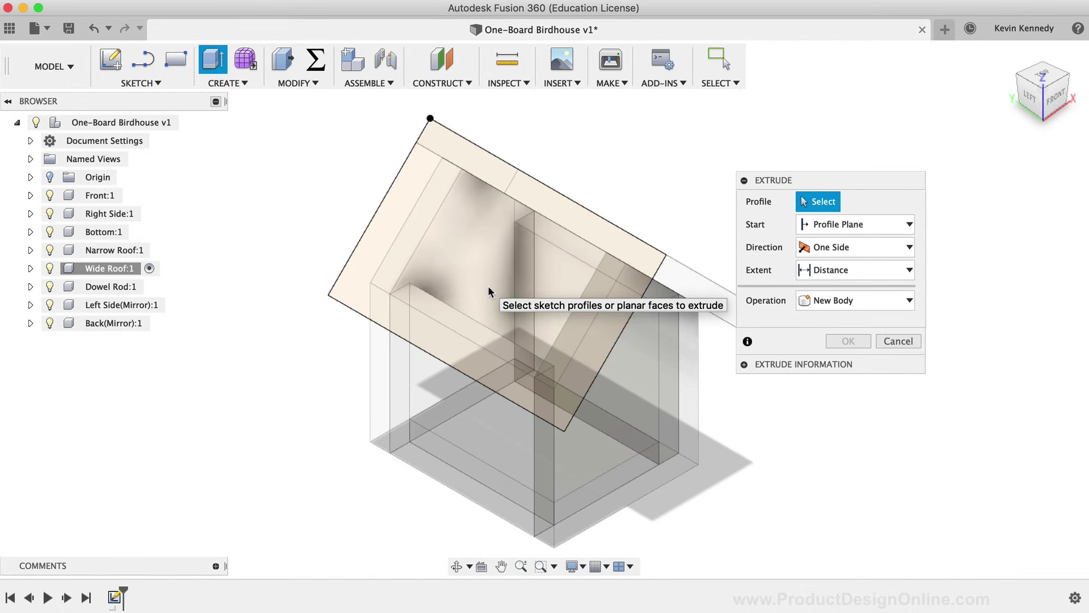
left_click(391, 255)
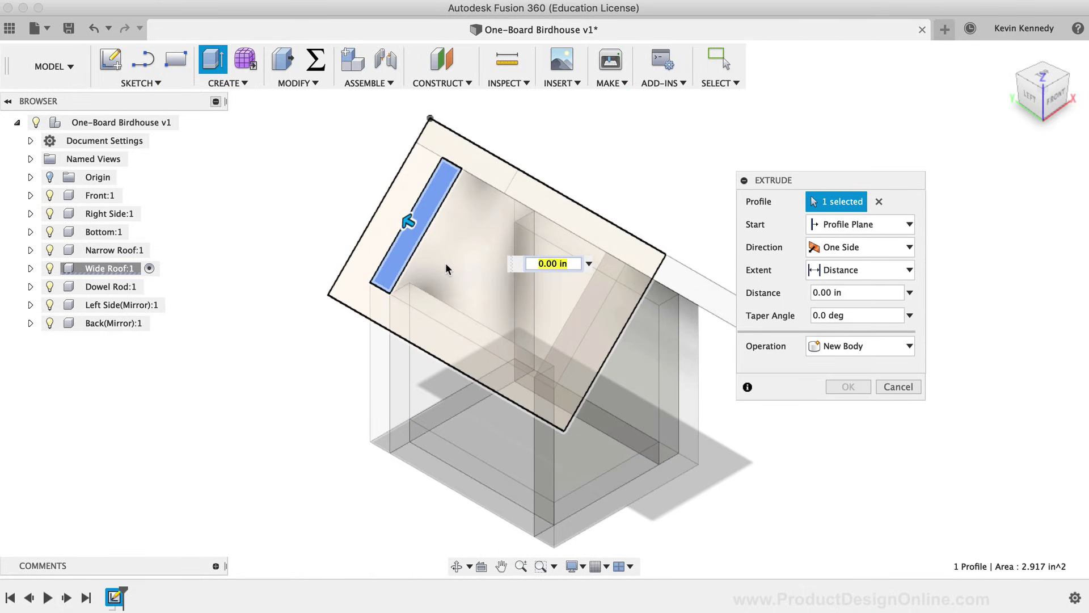
left_click(452, 271)
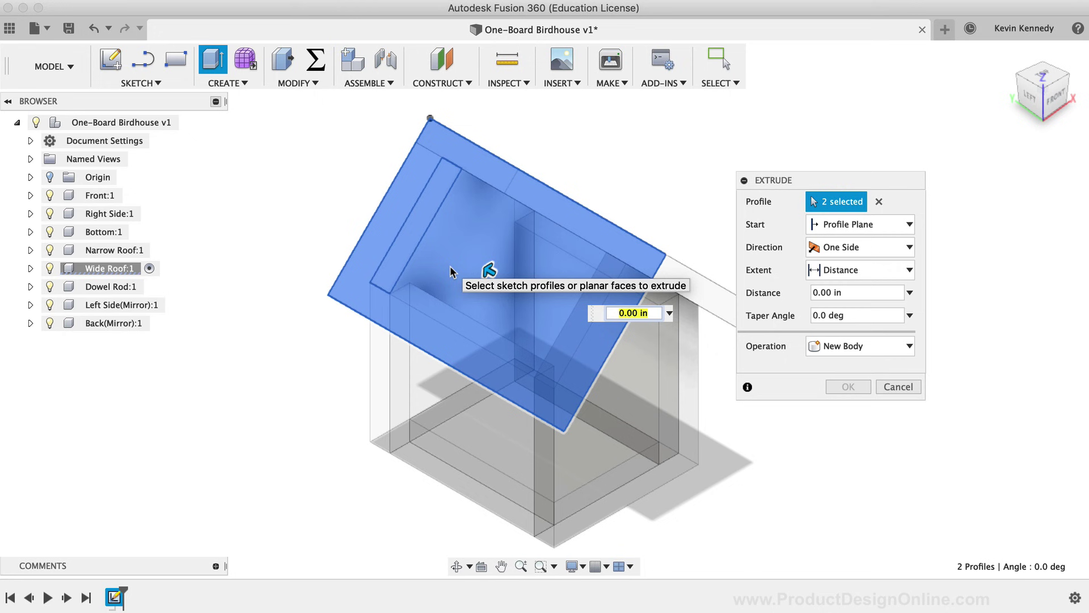
type("thick")
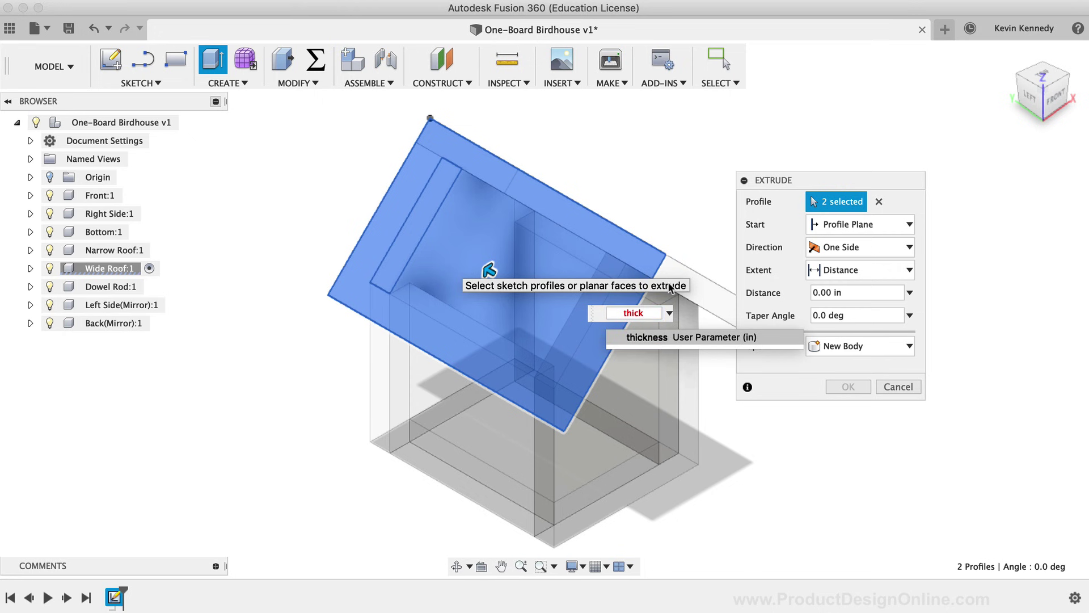
left_click(702, 338)
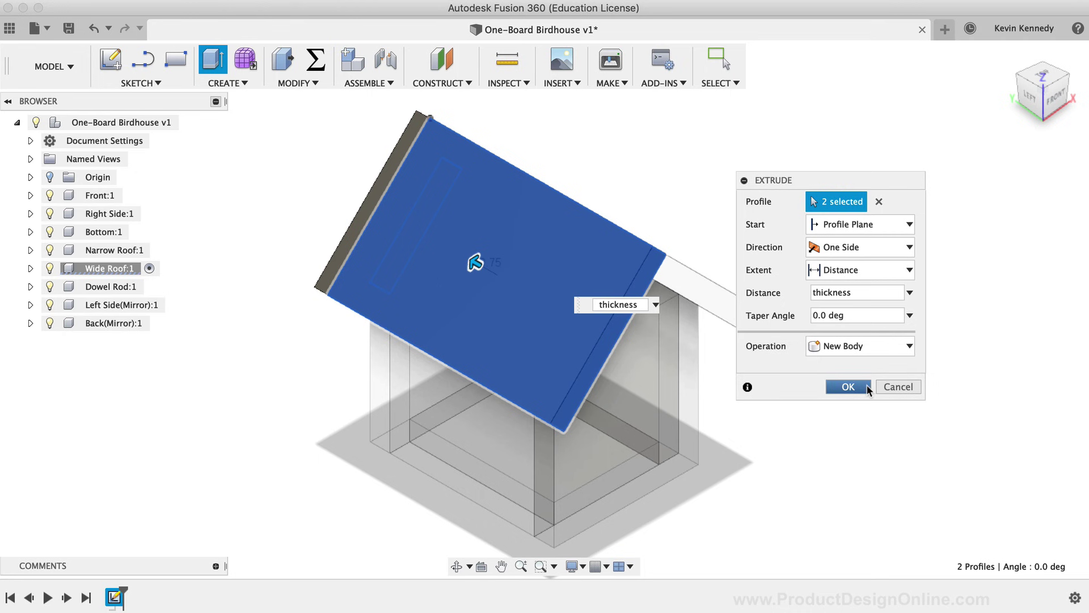
left_click(868, 388)
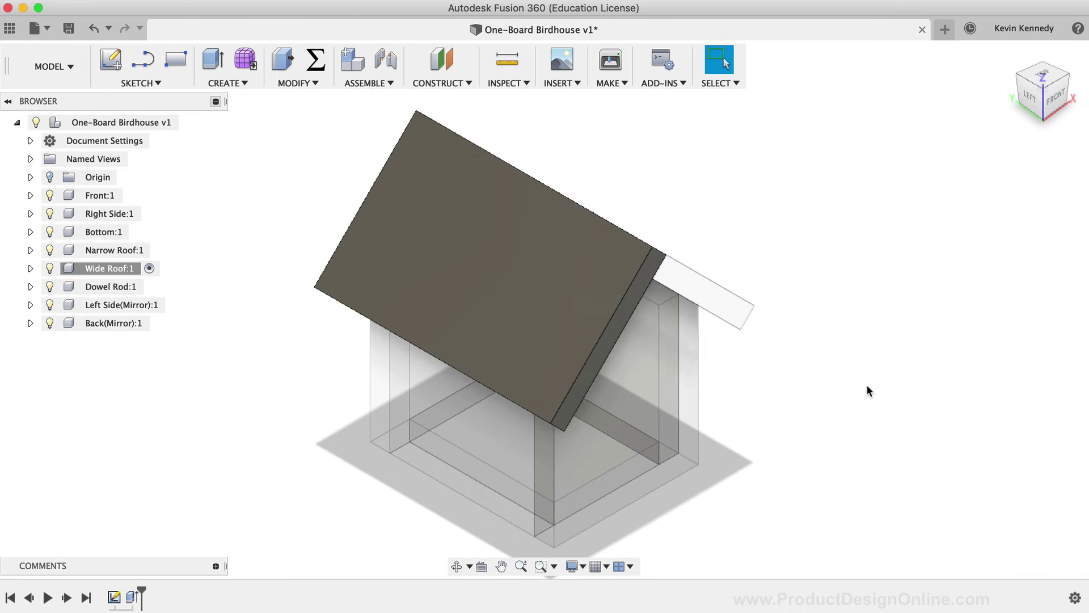
Step: Activate the top-level One-Board Birdhouse component and check the assembled roof from the front
left_click(1007, 53)
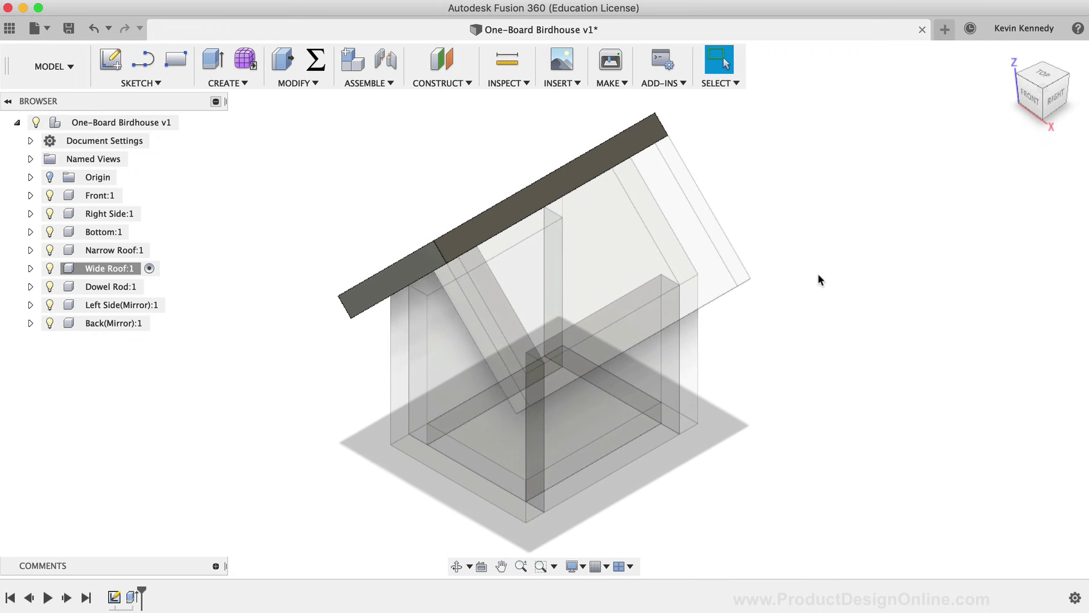
right_click(139, 123)
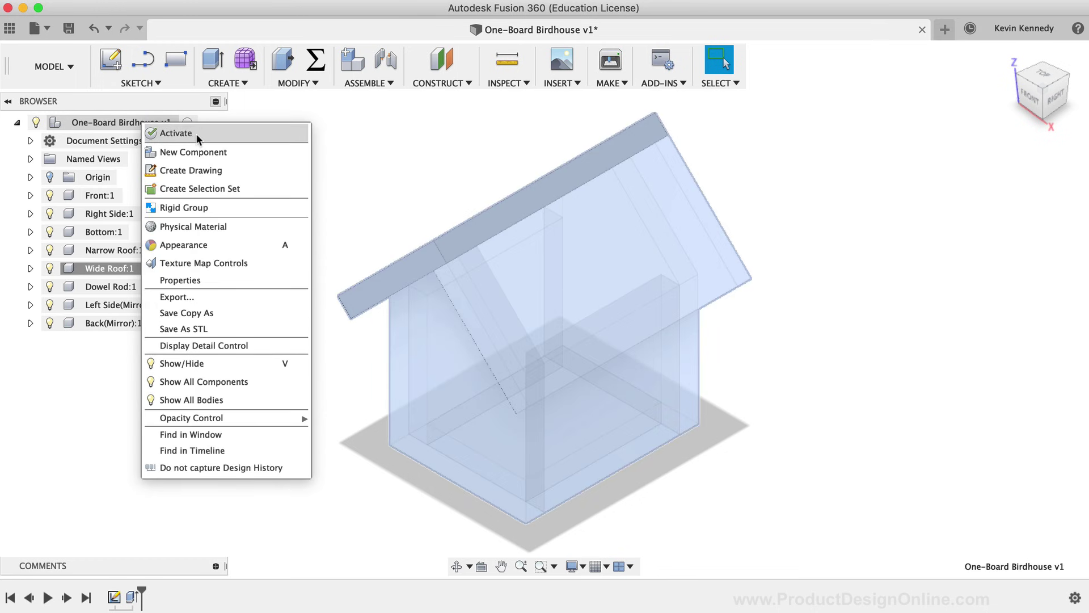
left_click(231, 132)
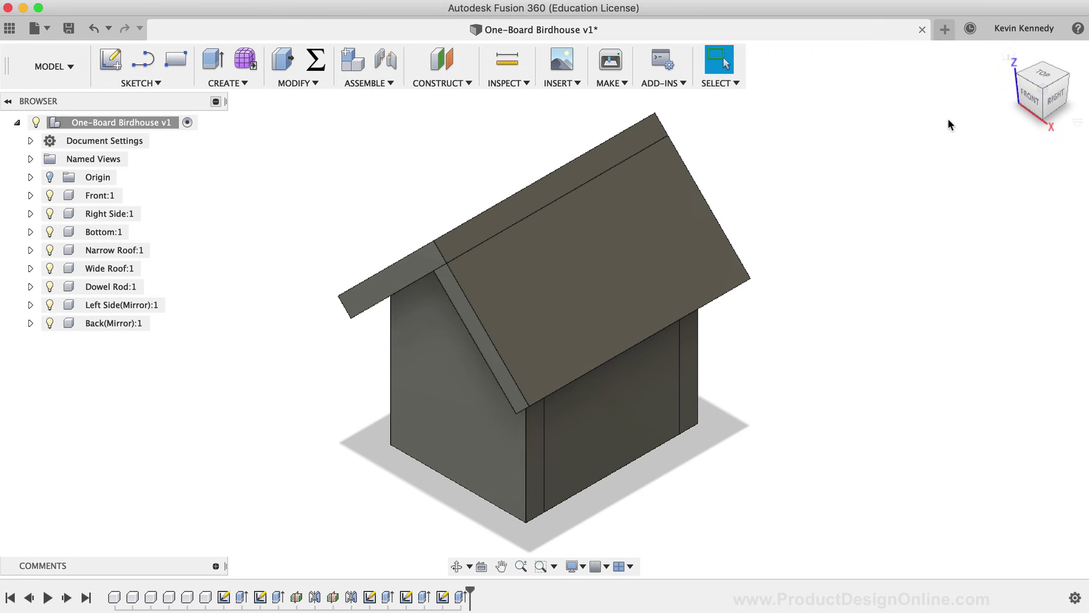
left_click(1028, 97)
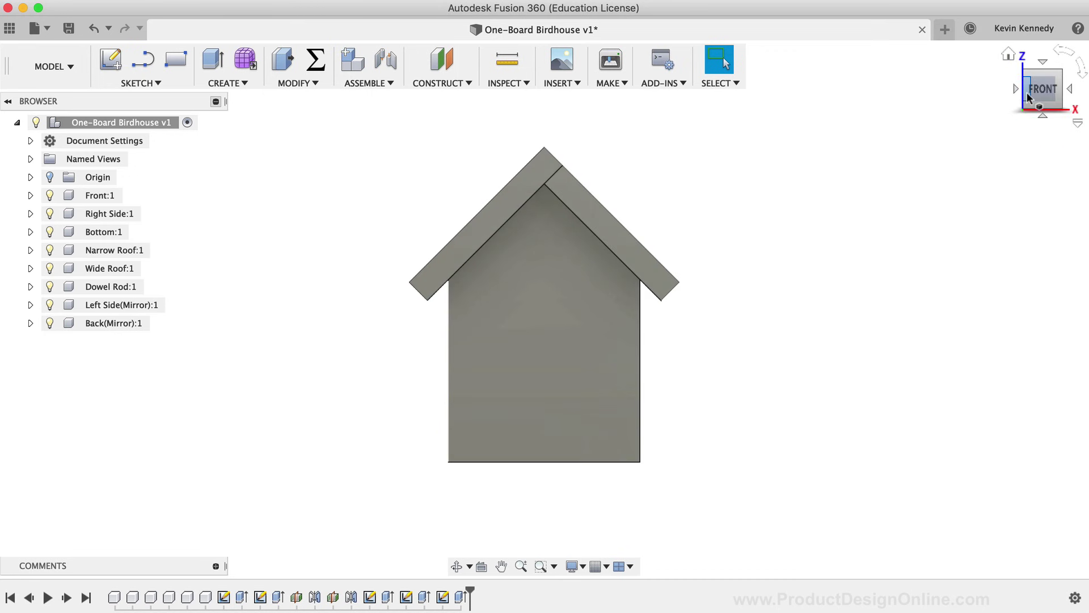
left_click(1008, 54)
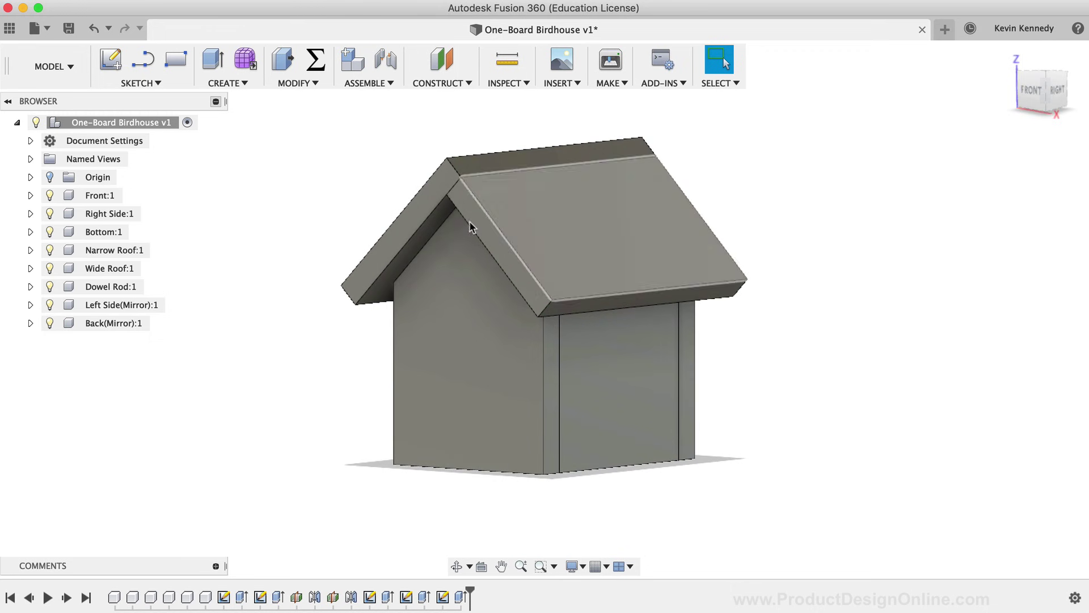
Step: Activate the Front component and start a line sketch on the front panel's outer face
left_click(131, 195)
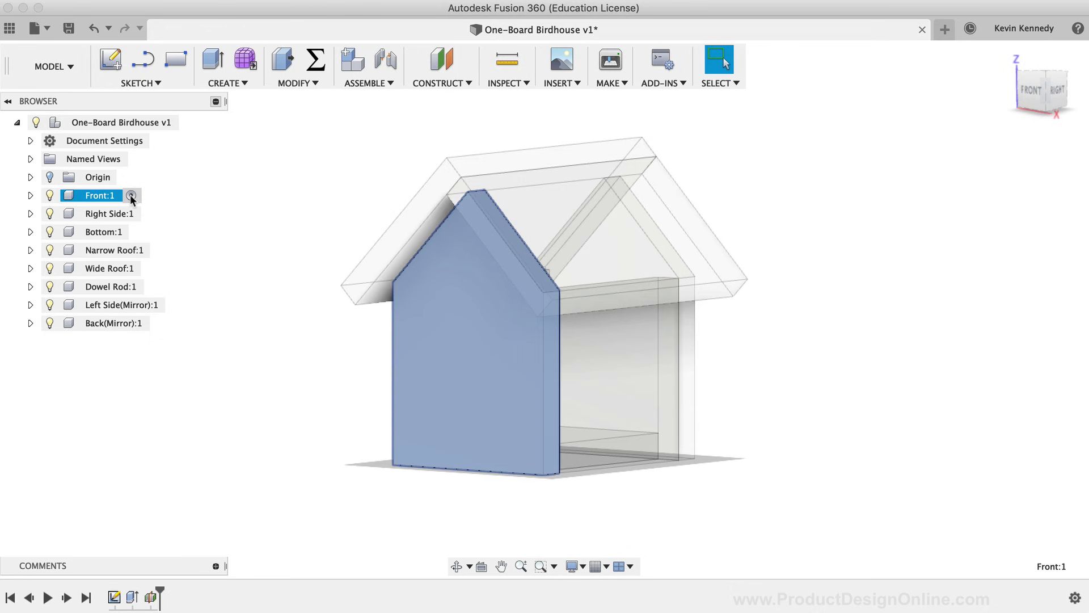
left_click(293, 373)
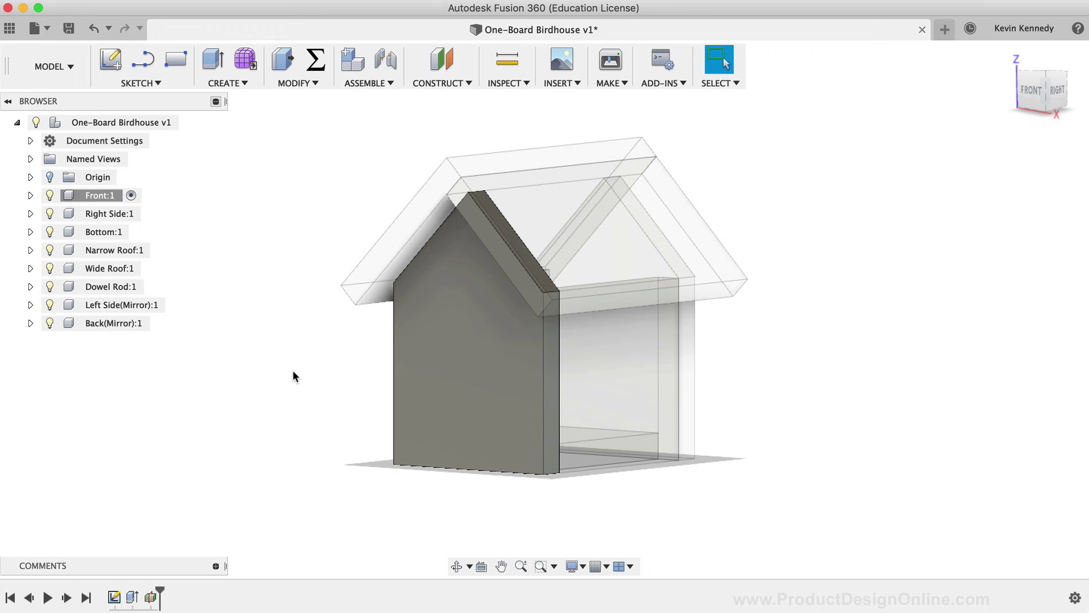
left_click(155, 65)
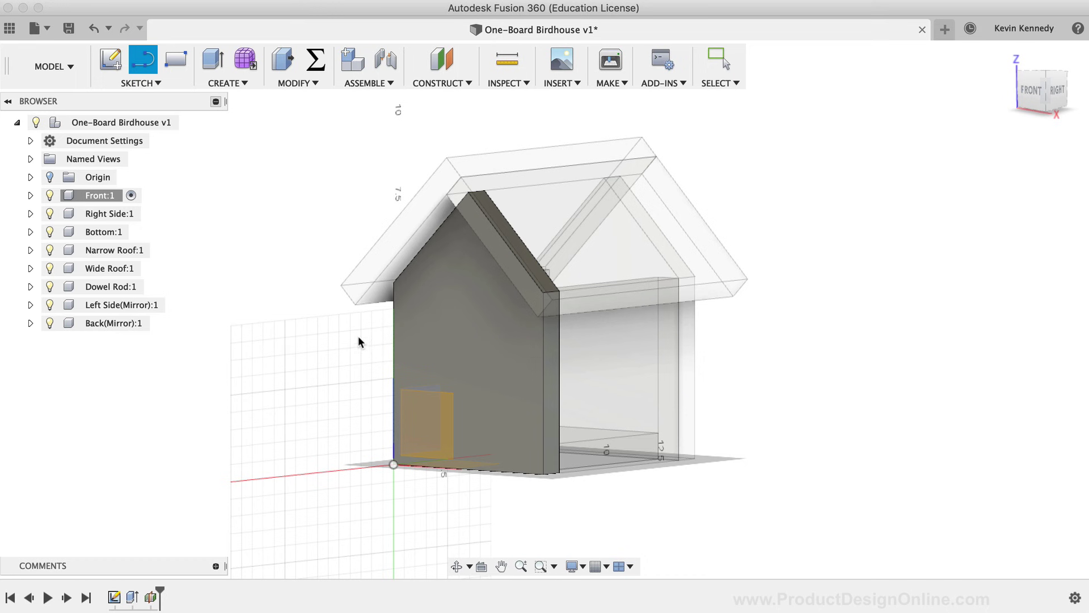
left_click(432, 347)
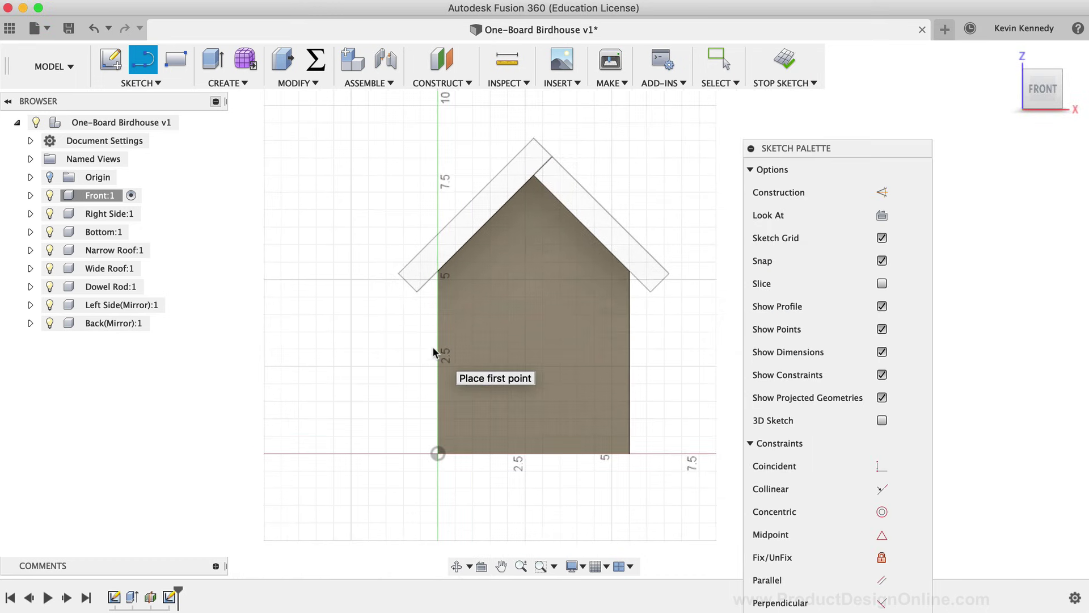
Step: Draw a vertical construction line from the midpoint of the front panel's bottom edge, with a length of totalHeight/2
left_click(883, 192)
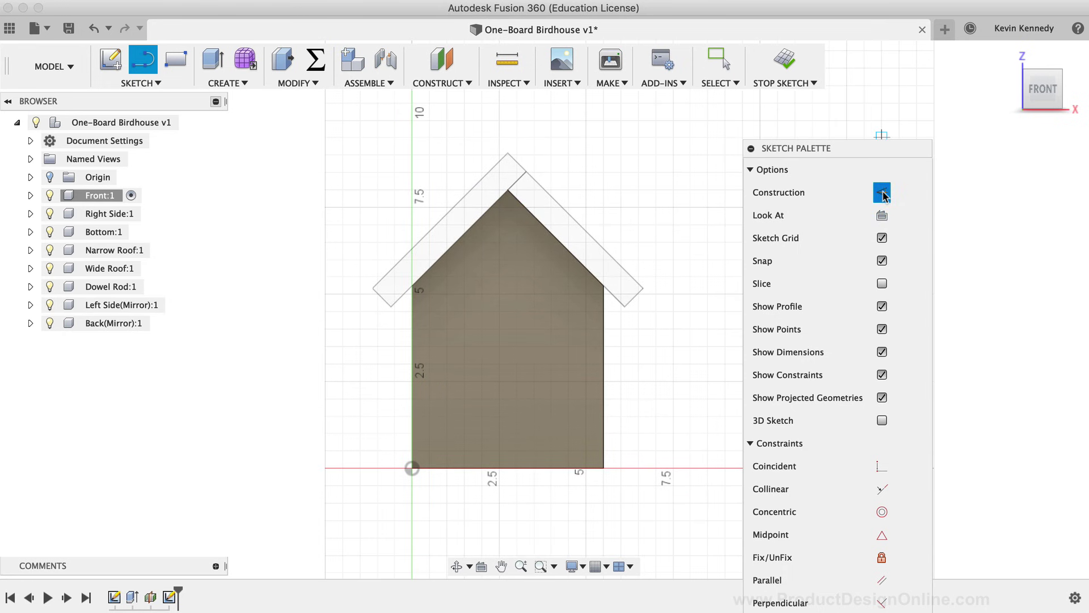
left_click(506, 469)
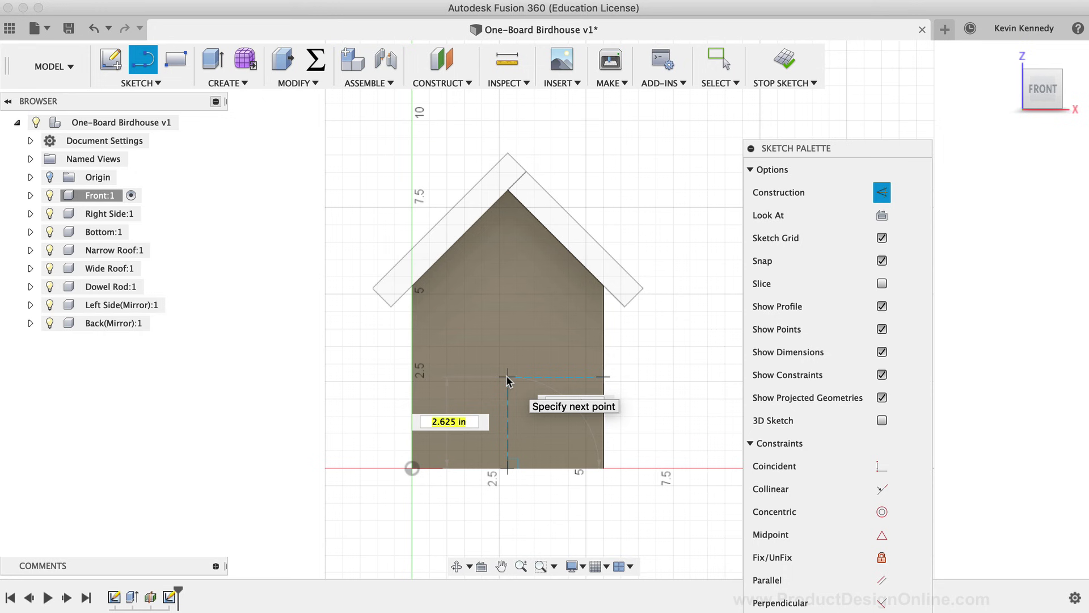
type("tot")
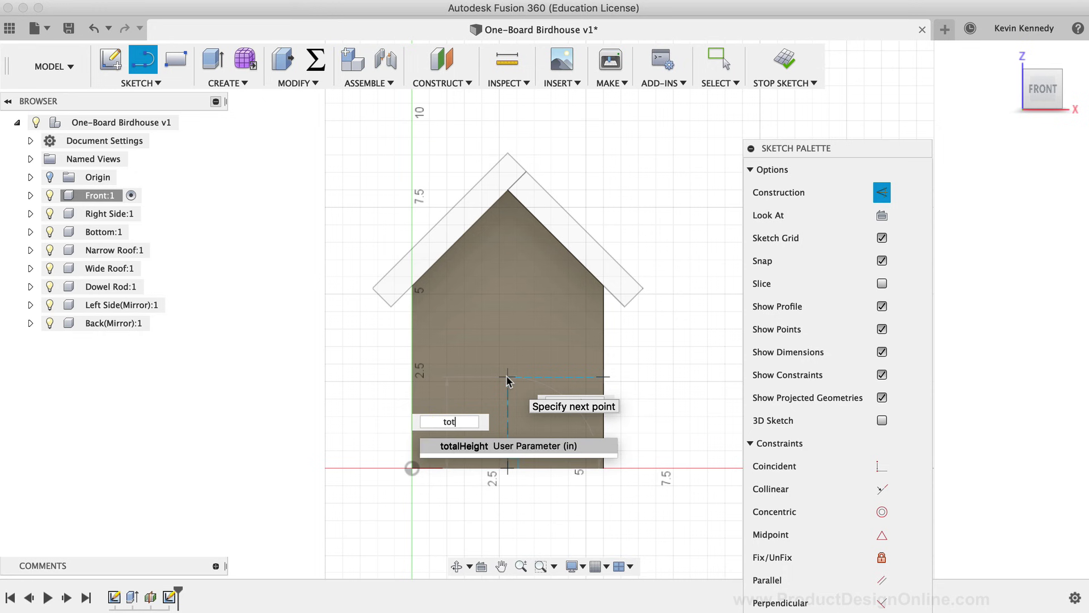
left_click(469, 446)
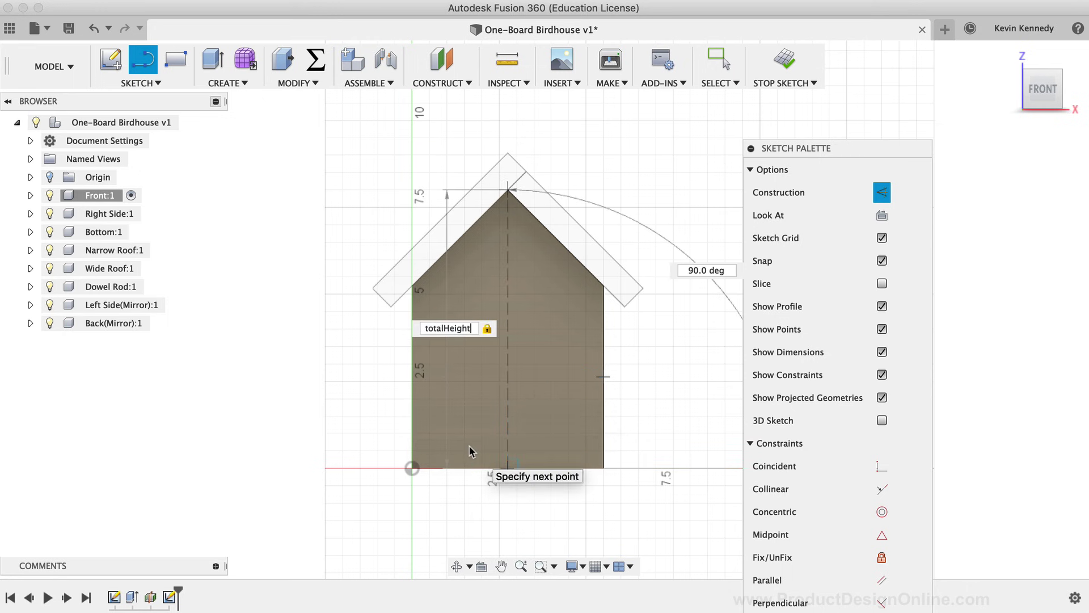
type("/2")
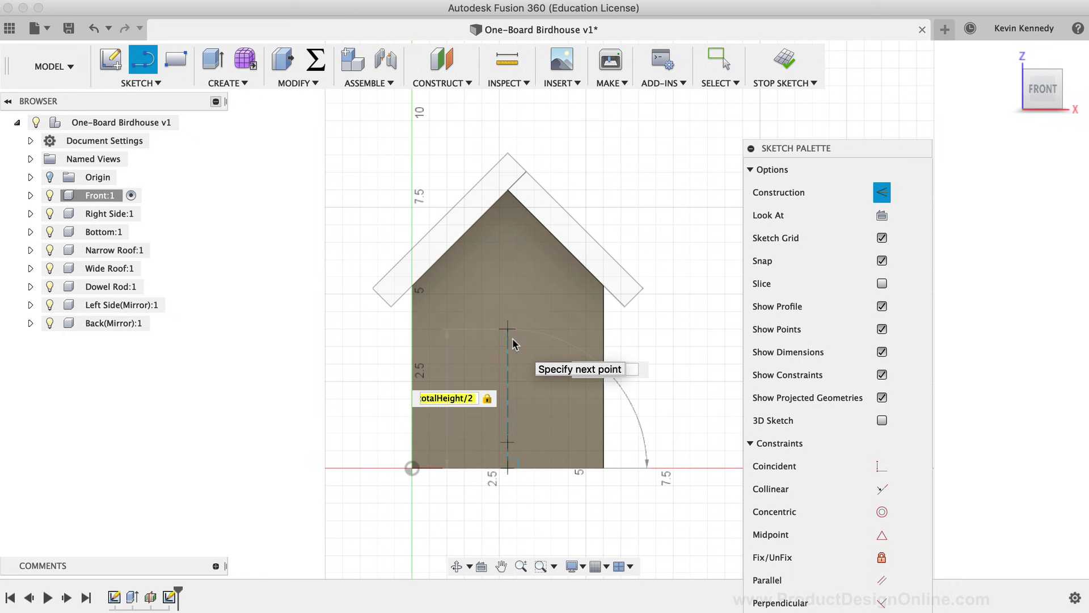
key("Return")
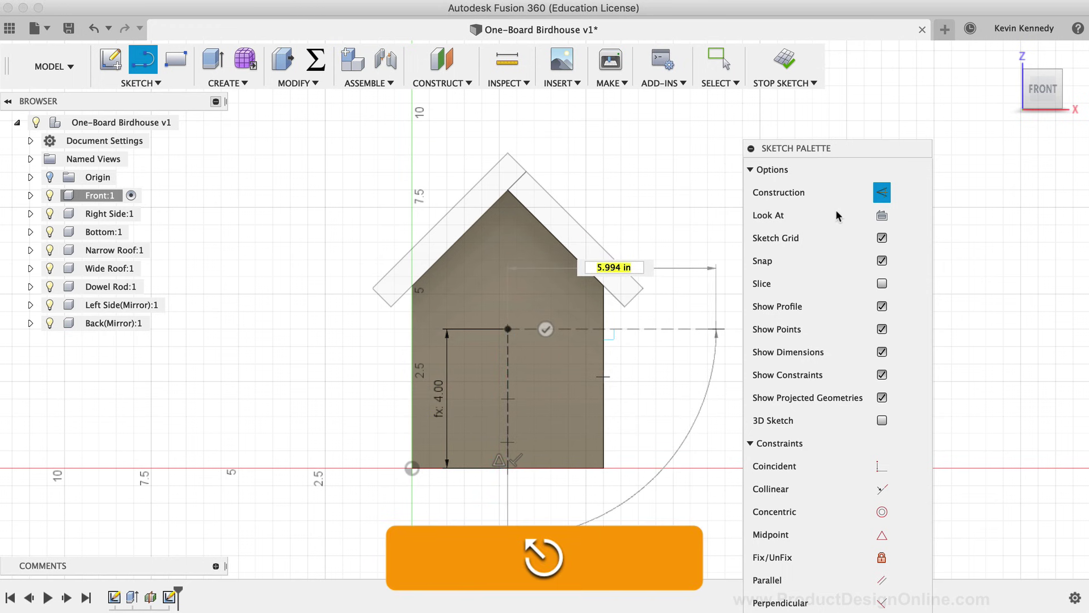
key("Escape")
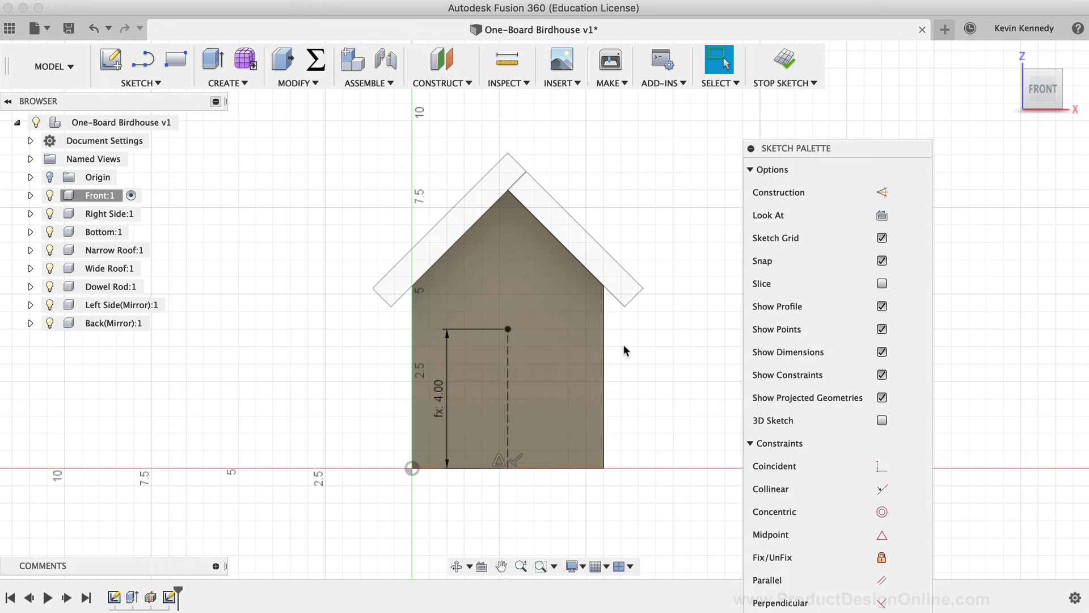
Step: Draw a circle centred on the construction line's upper endpoint, with a diameter of width/3
key("c")
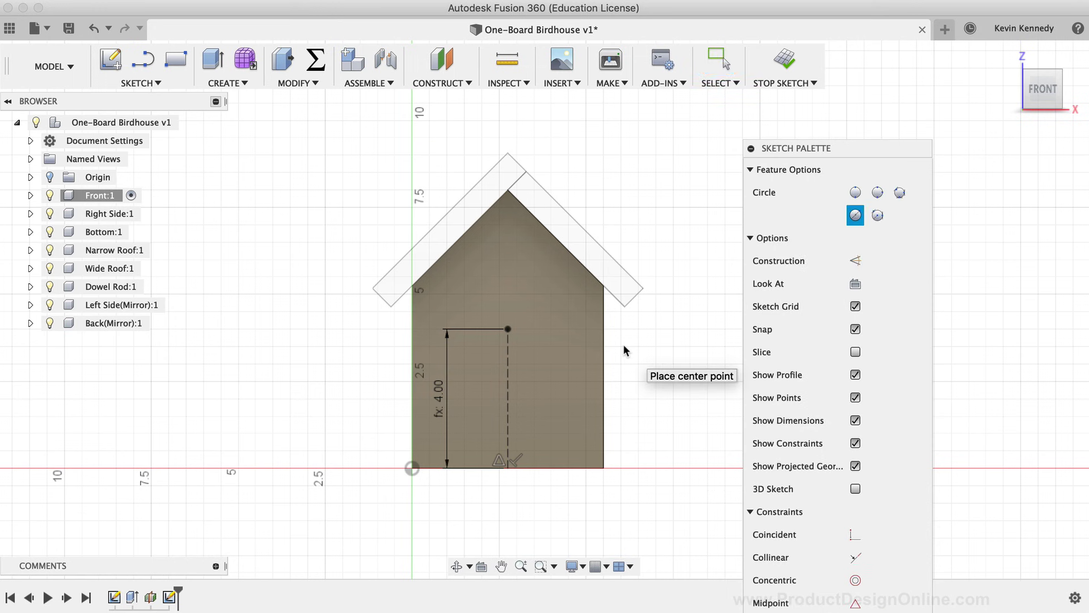
left_click(509, 329)
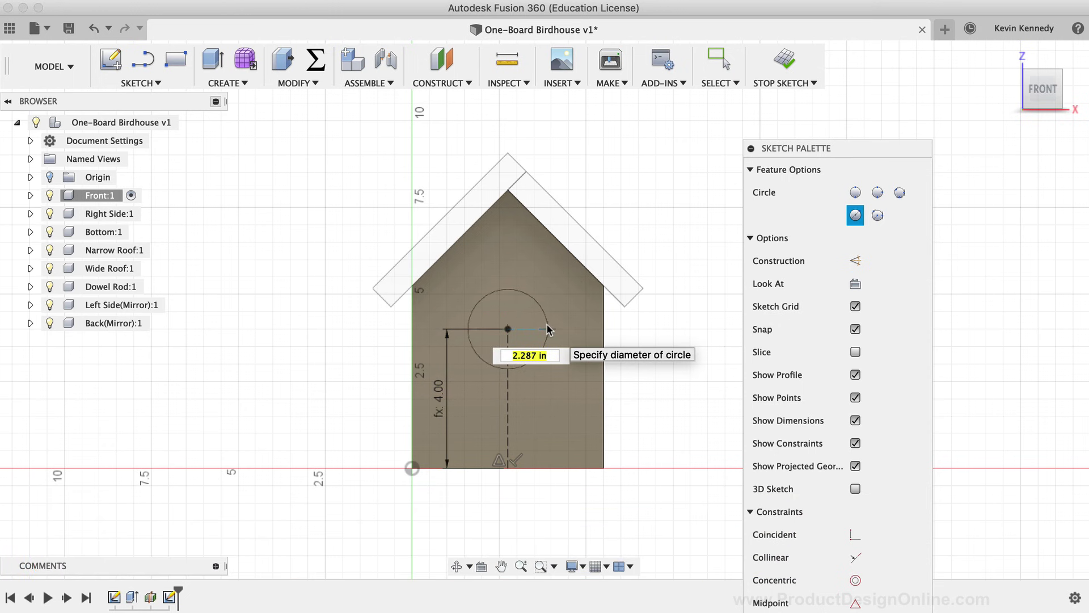
type("wid")
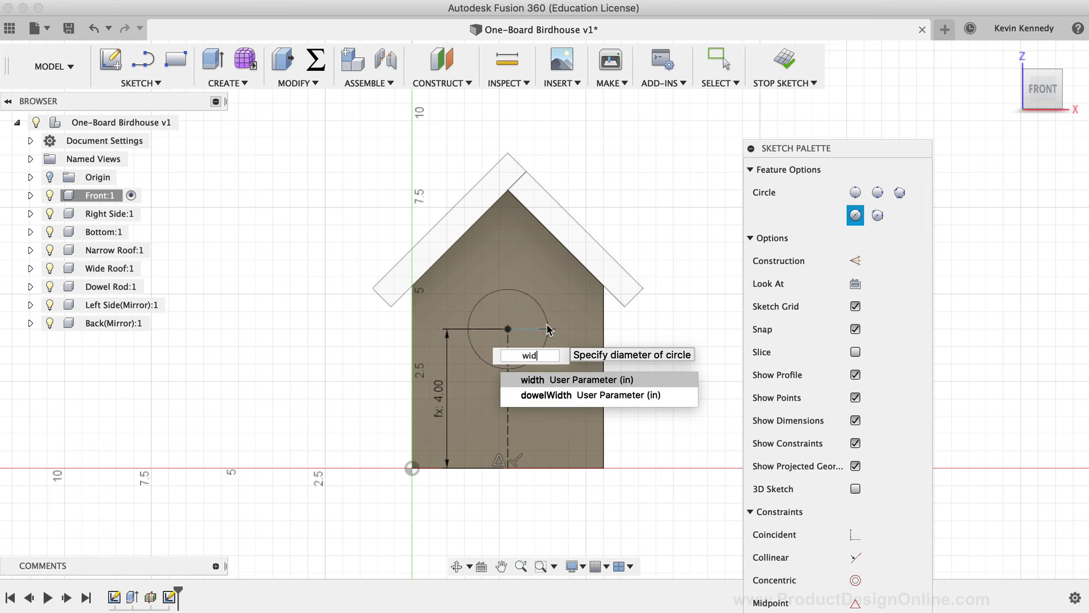
type("th/3")
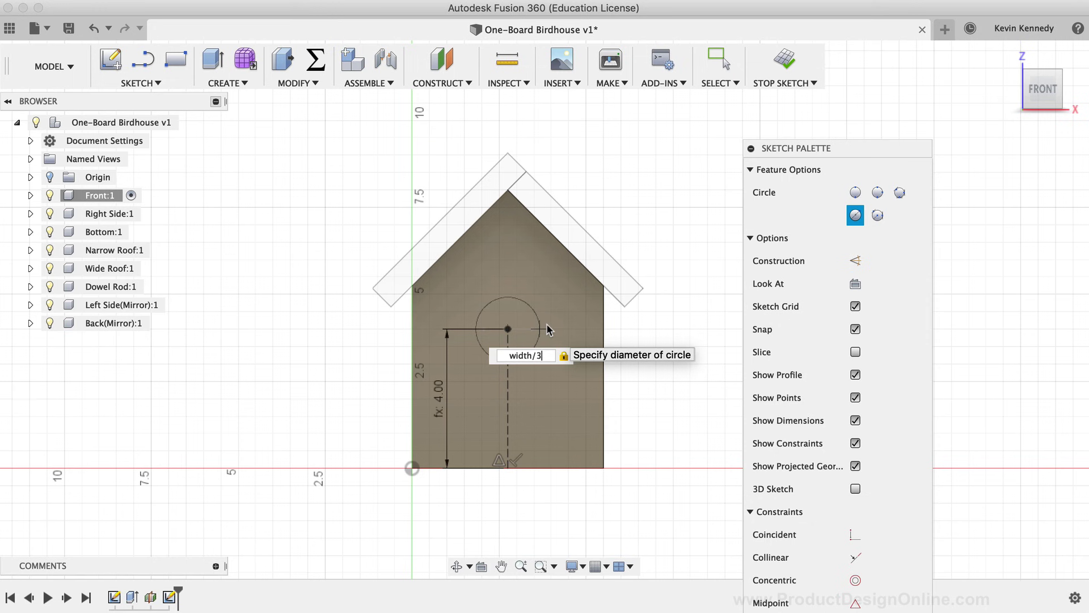
key("Return")
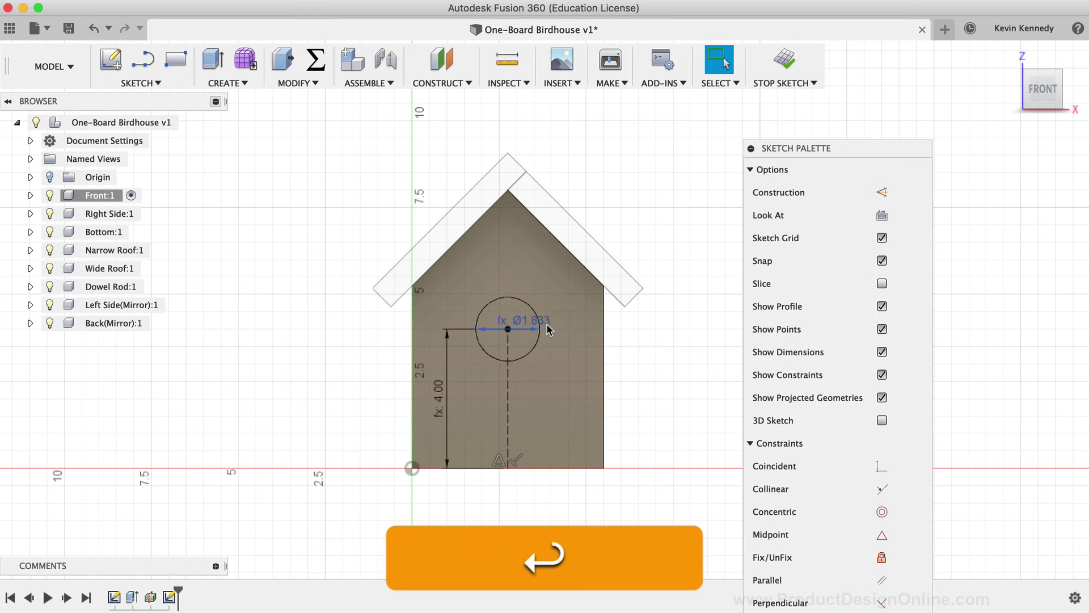
Step: Extrude the entrance-hole circle by -thickness as a Cut through the front panel
middle_click_drag(547, 323, 521, 324, "shift")
key("e")
left_click(476, 321)
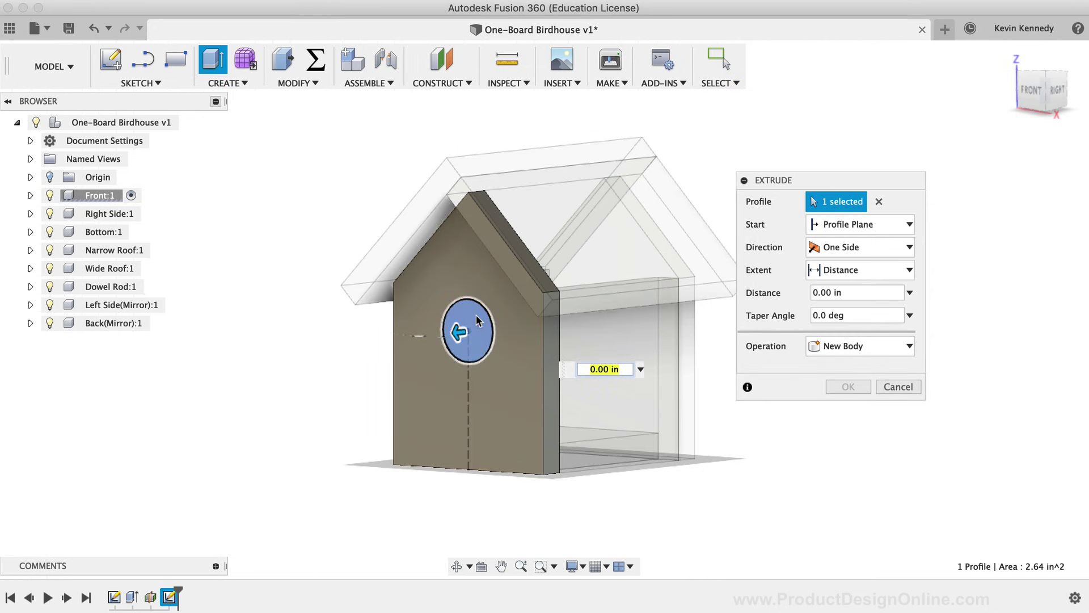
type("-t")
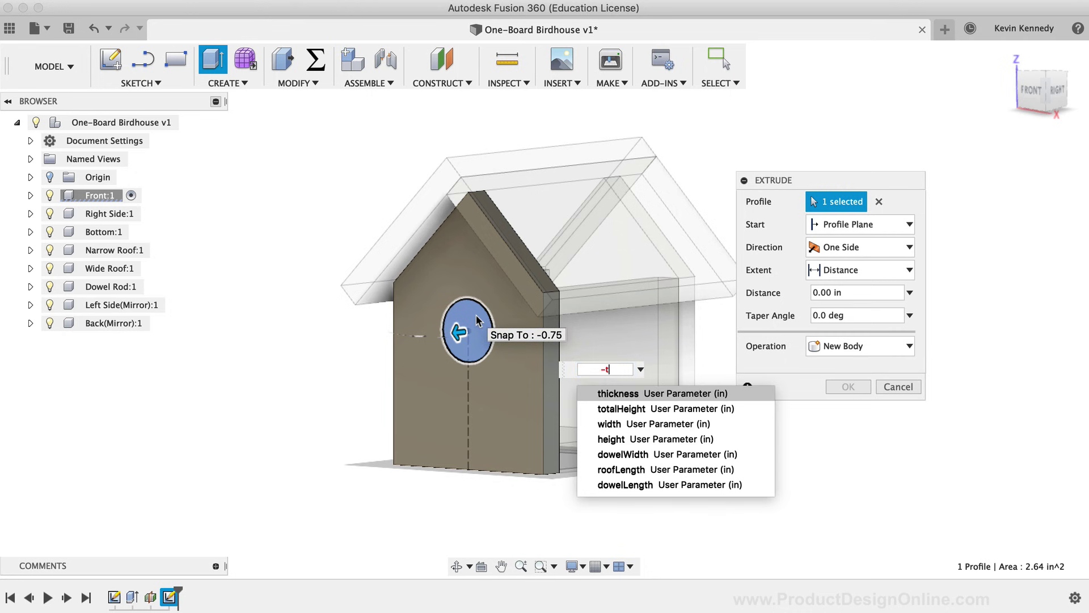
left_click(590, 391)
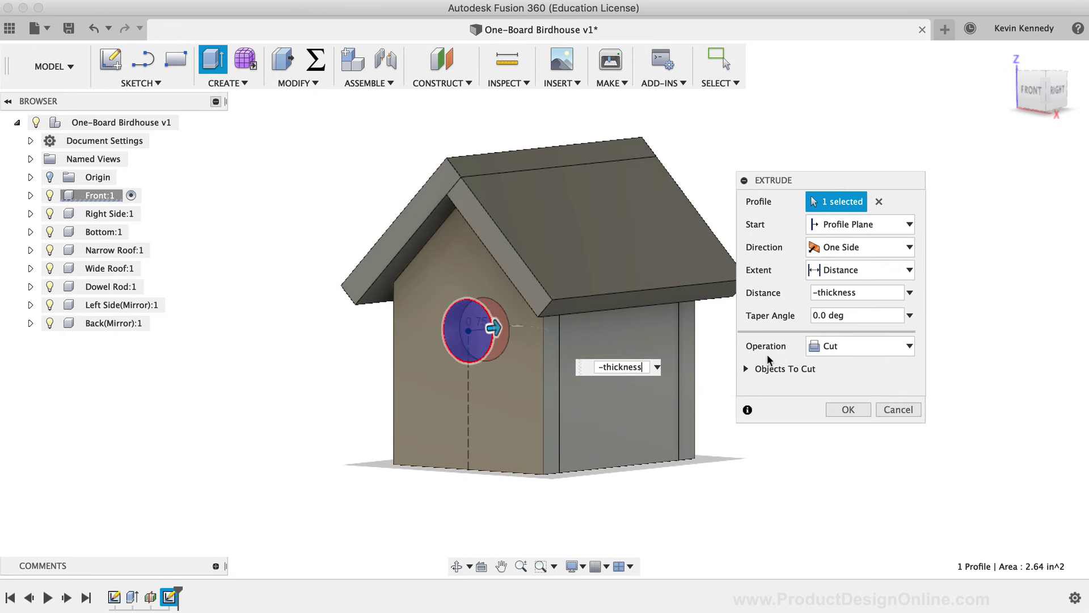
left_click(842, 347)
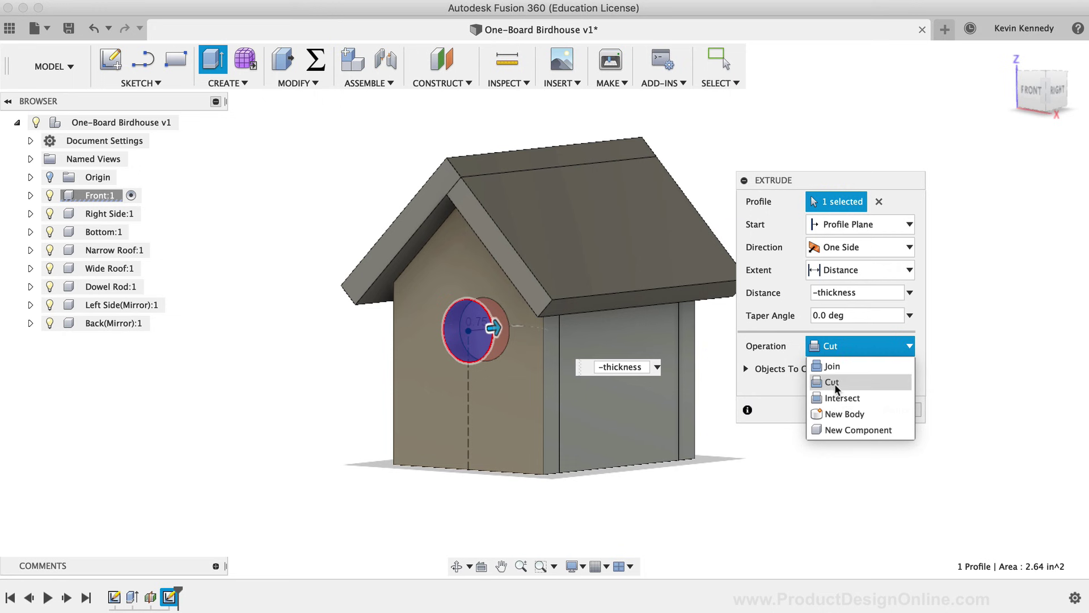
left_click(833, 382)
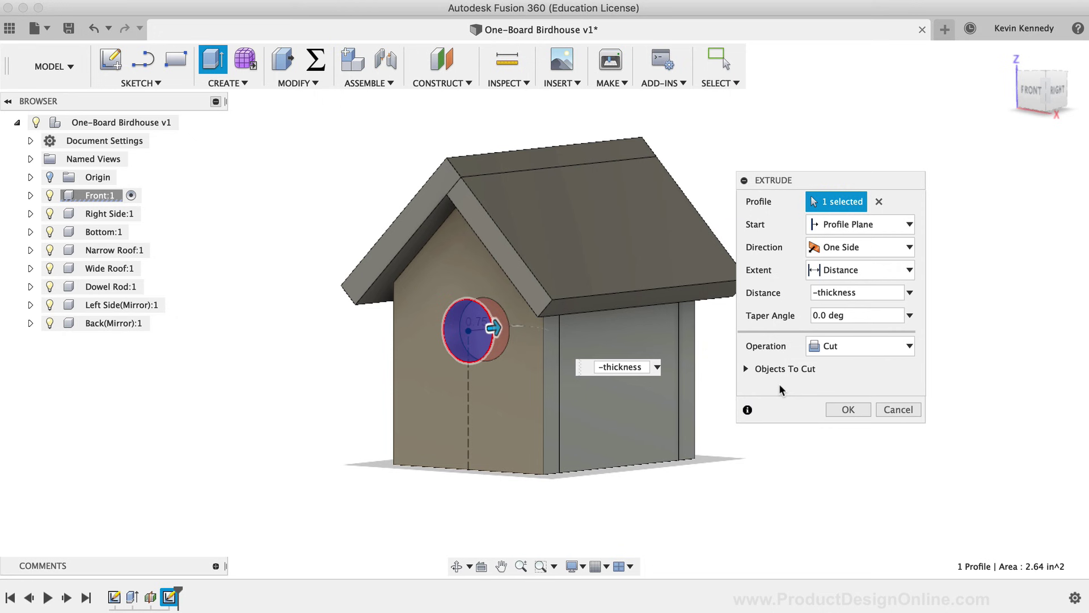
left_click(847, 410)
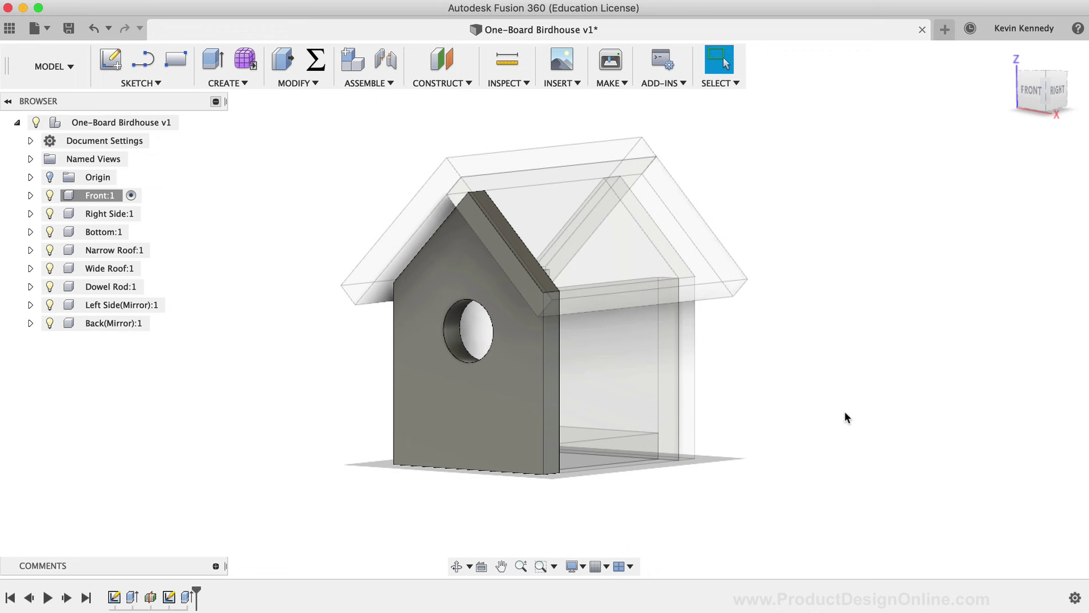
Step: In a new sketch on the front panel's outer face, draw a vertical construction line of totalHeight/4 up from the bottom edge's midpoint
left_click(143, 59)
left_click(426, 424)
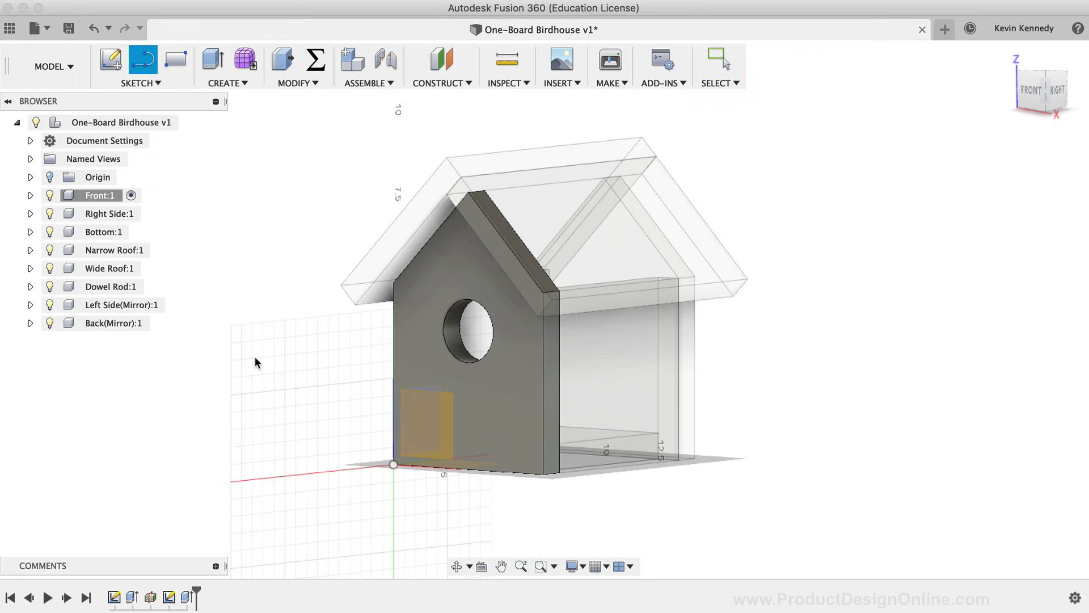
left_click(492, 416)
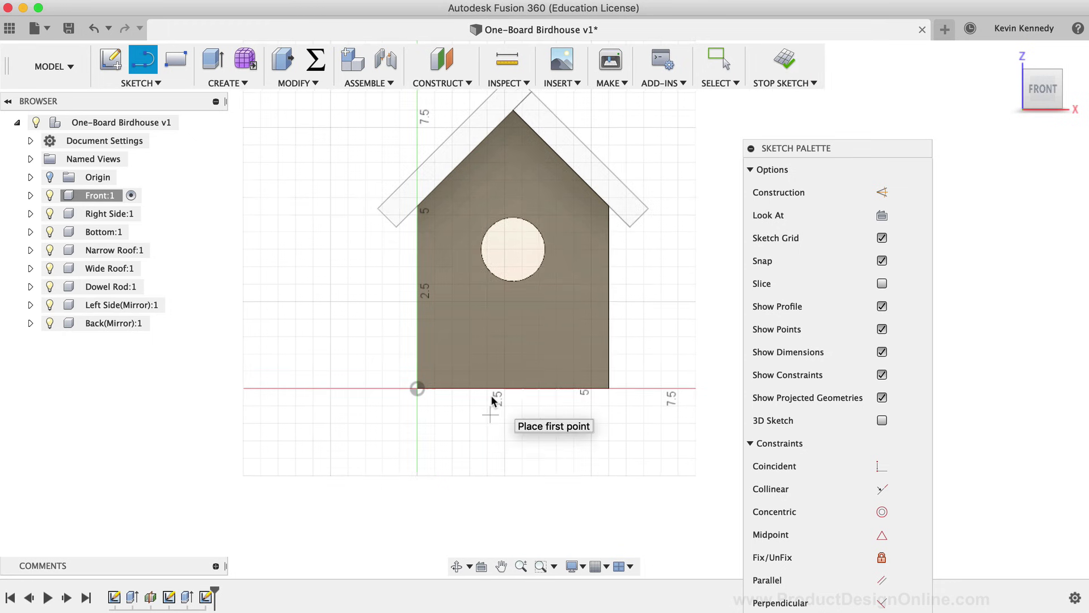
left_click(877, 192)
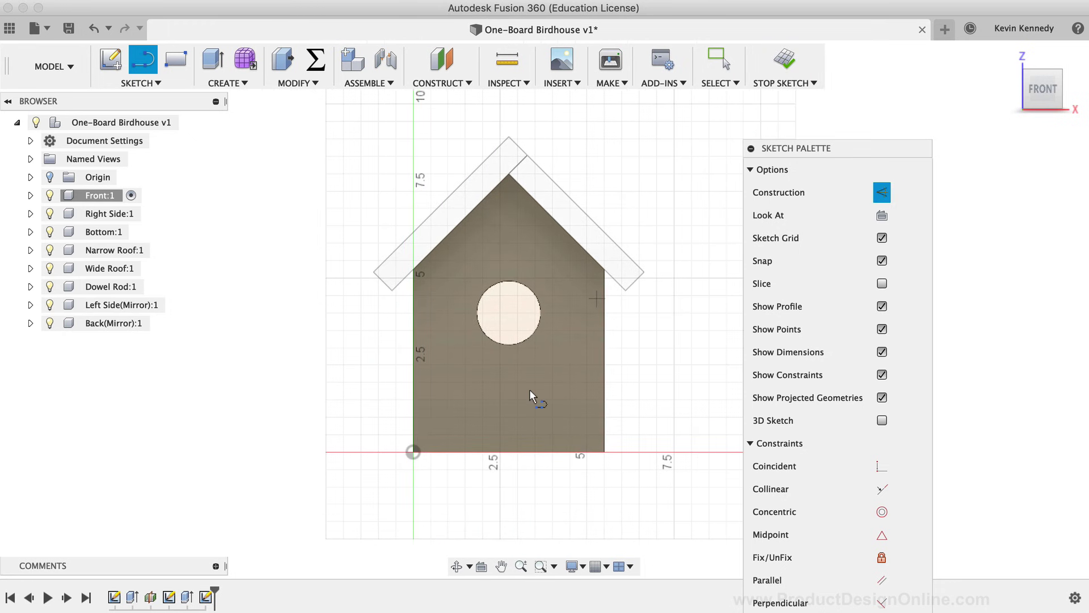
left_click(509, 452)
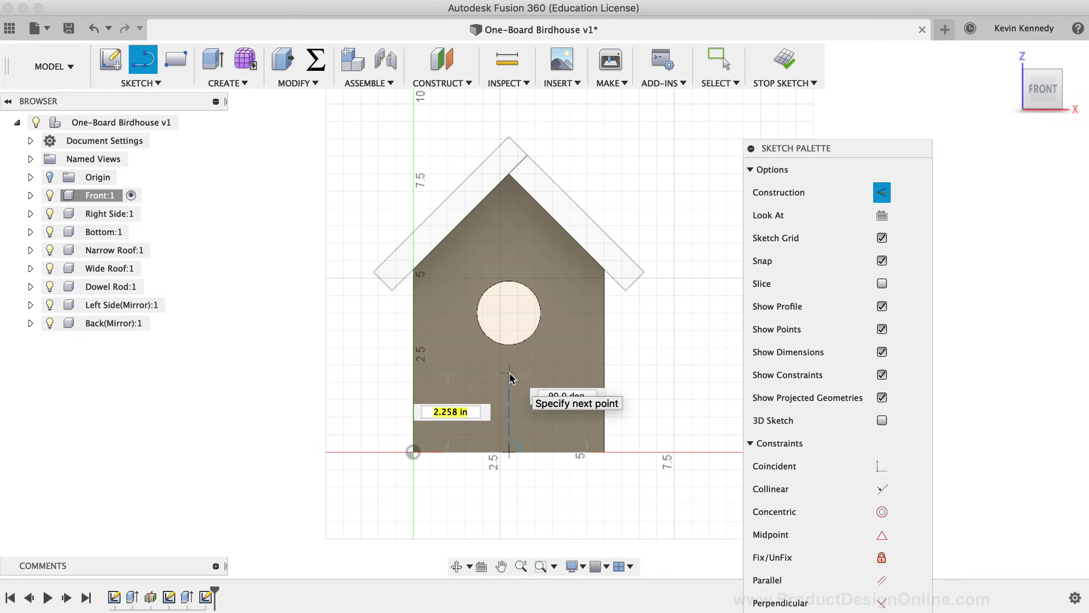
type("tot")
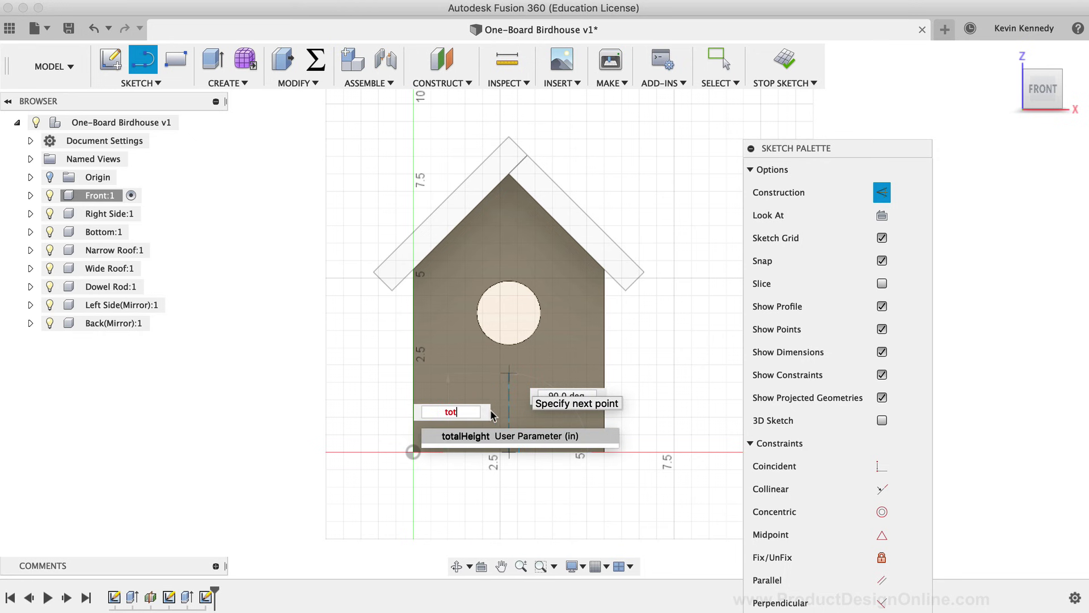
left_click(491, 431)
key("Tab")
key("Tab")
key("Right")
type("/4")
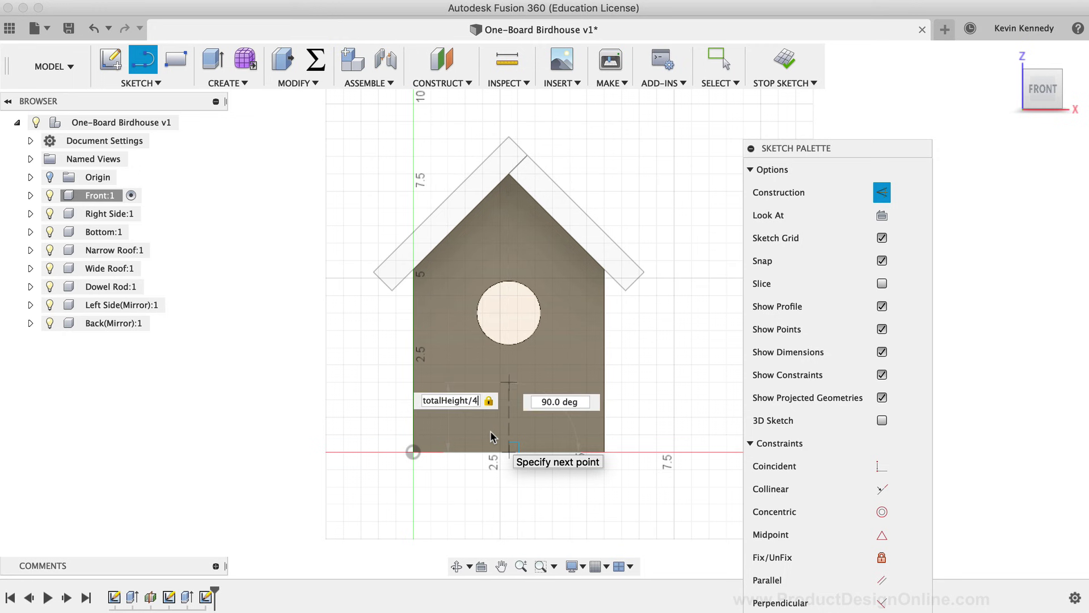
key("Tab")
left_click(509, 398)
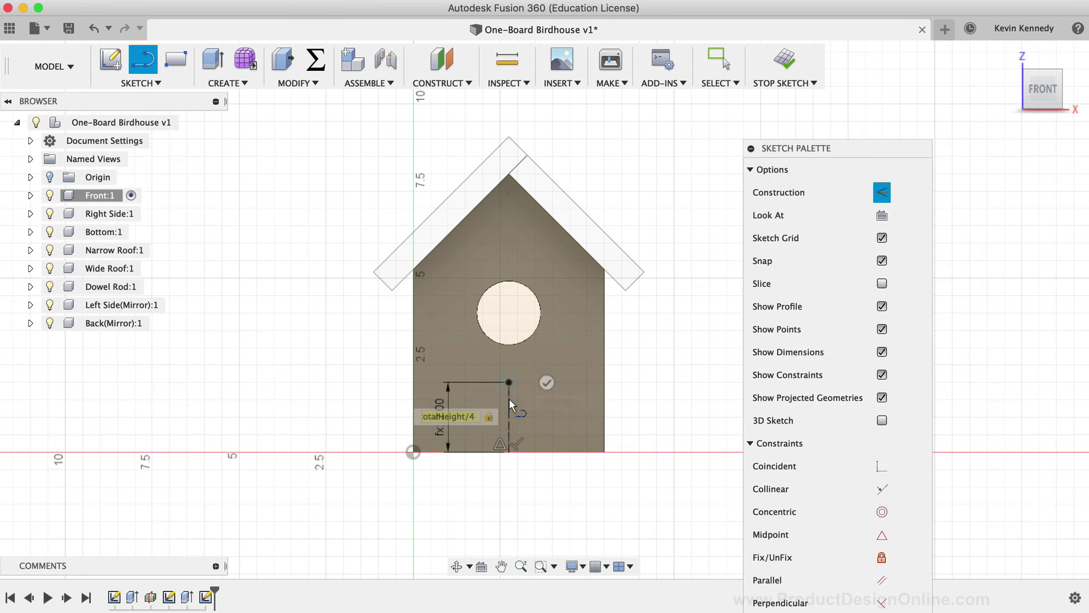
key("Escape")
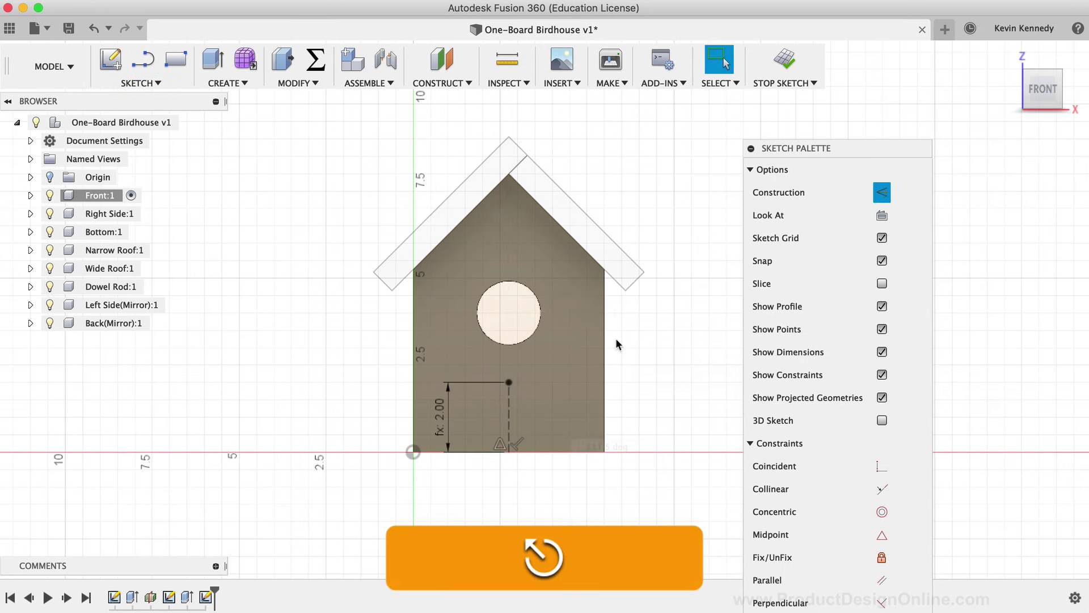
Step: Turn off construction mode and draw a circle of diameter dowelWidth centred on the new construction line's upper endpoint
left_click(881, 196)
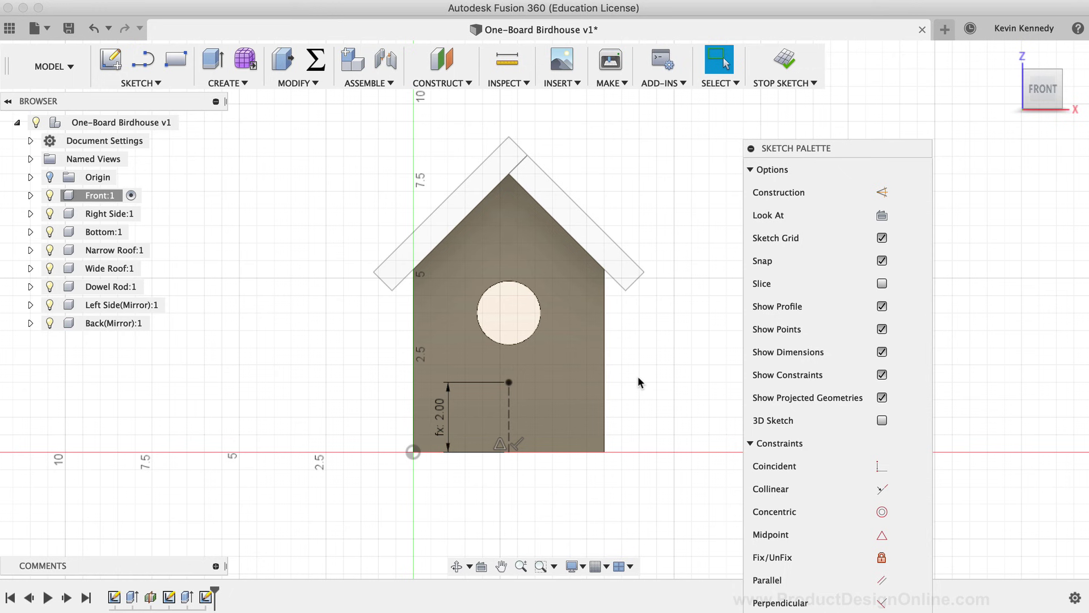
key("c")
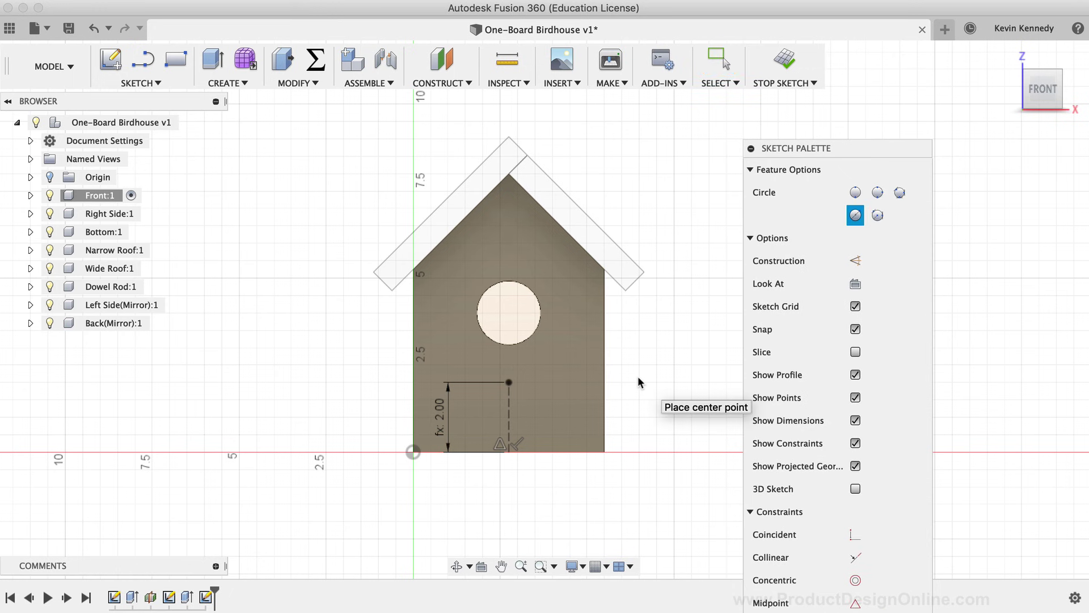
left_click(509, 383)
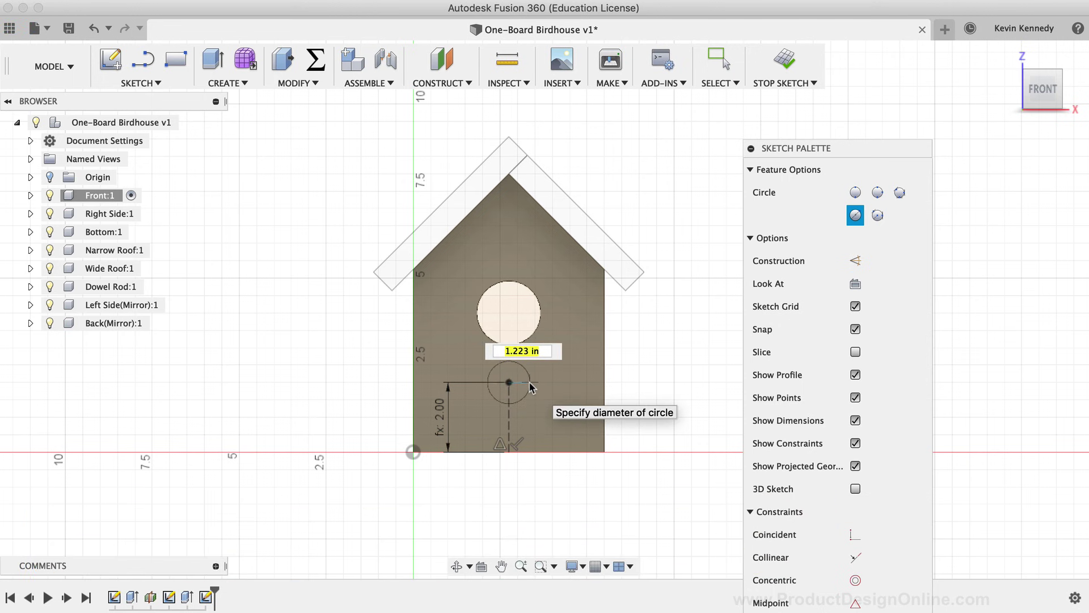
type("dow")
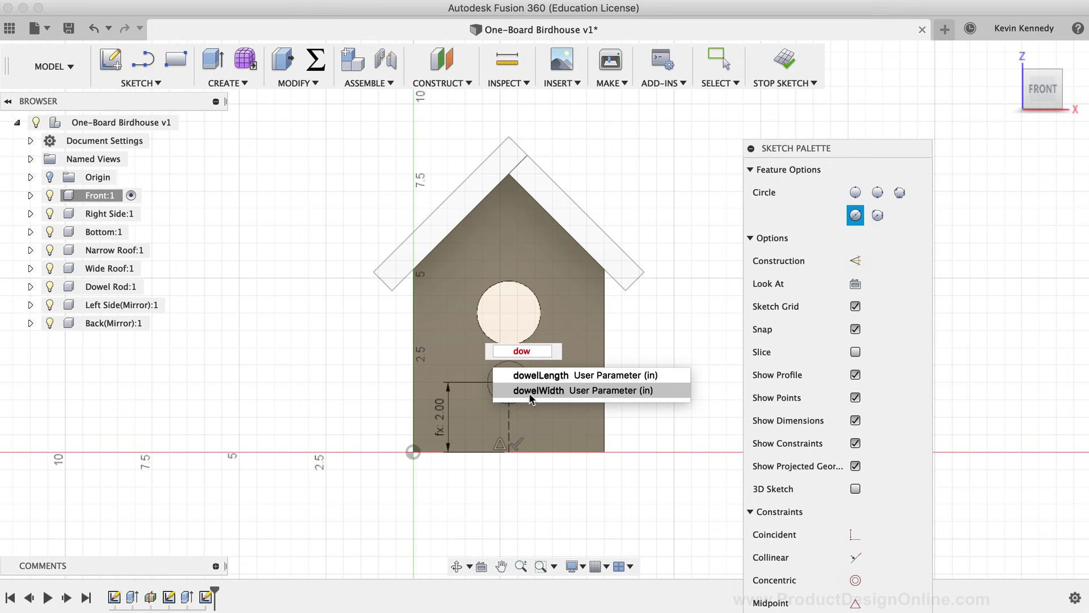
left_click(532, 391)
key("Tab")
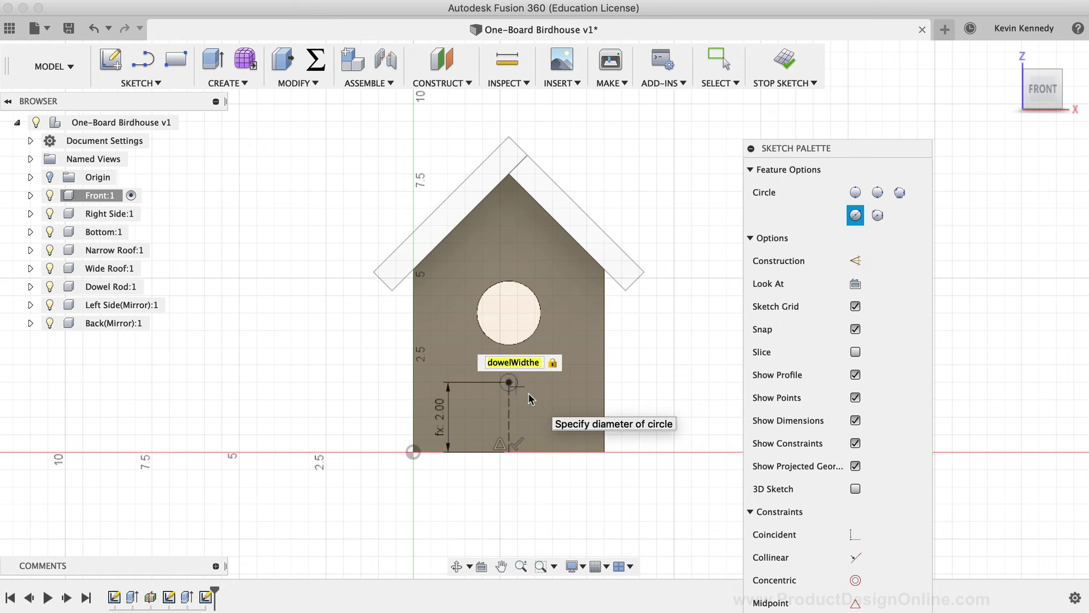
key("Return")
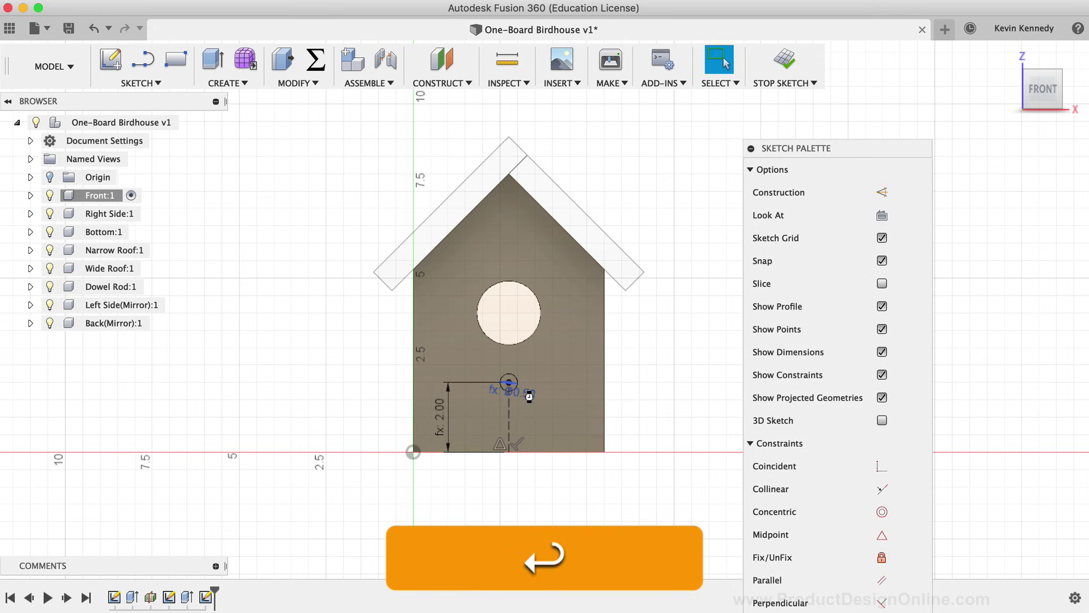
Step: Extrude the dowel-hole circle by -thickness as a Cut through the front panel
key("e")
left_click(468, 400)
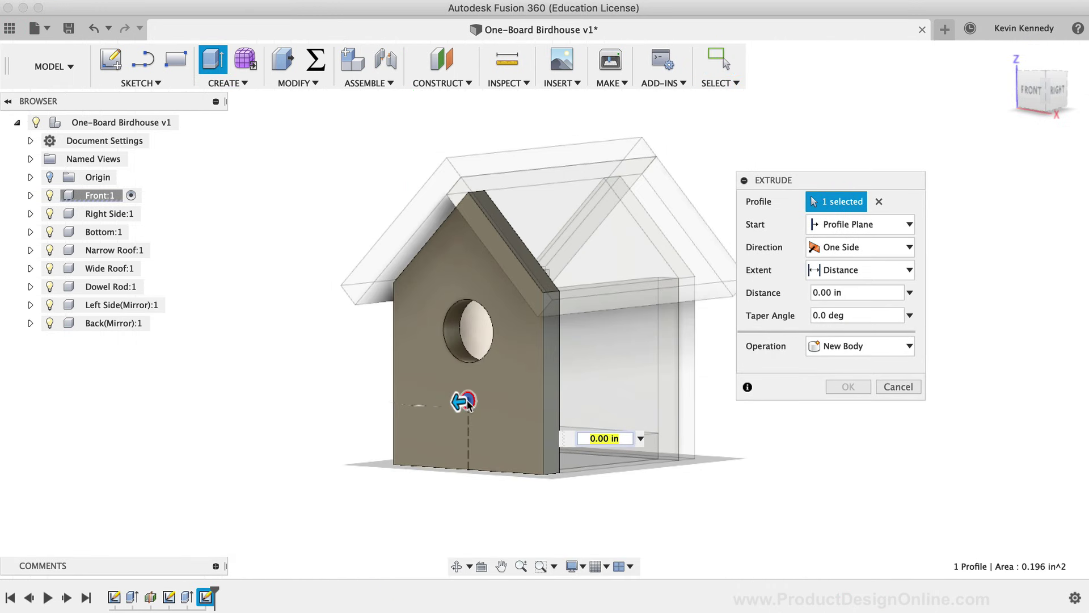
type("-thick")
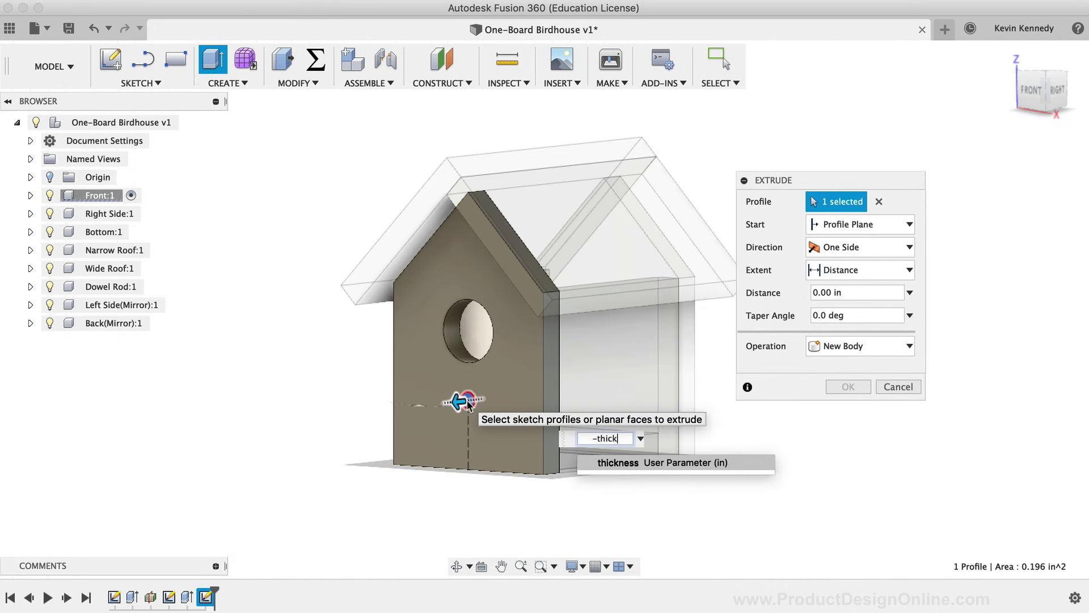
left_click(617, 462)
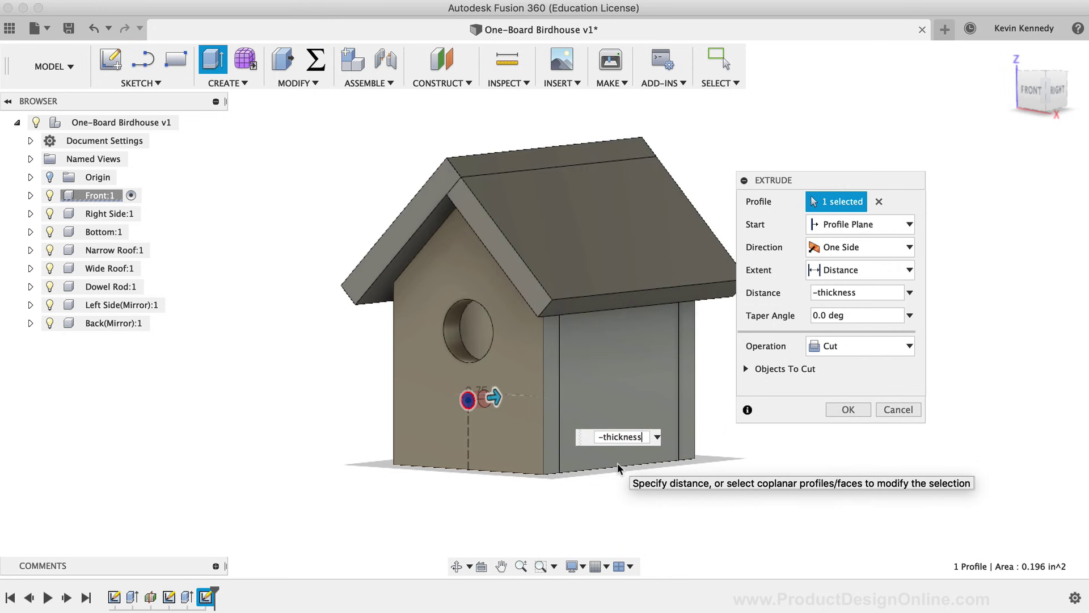
left_click(849, 410)
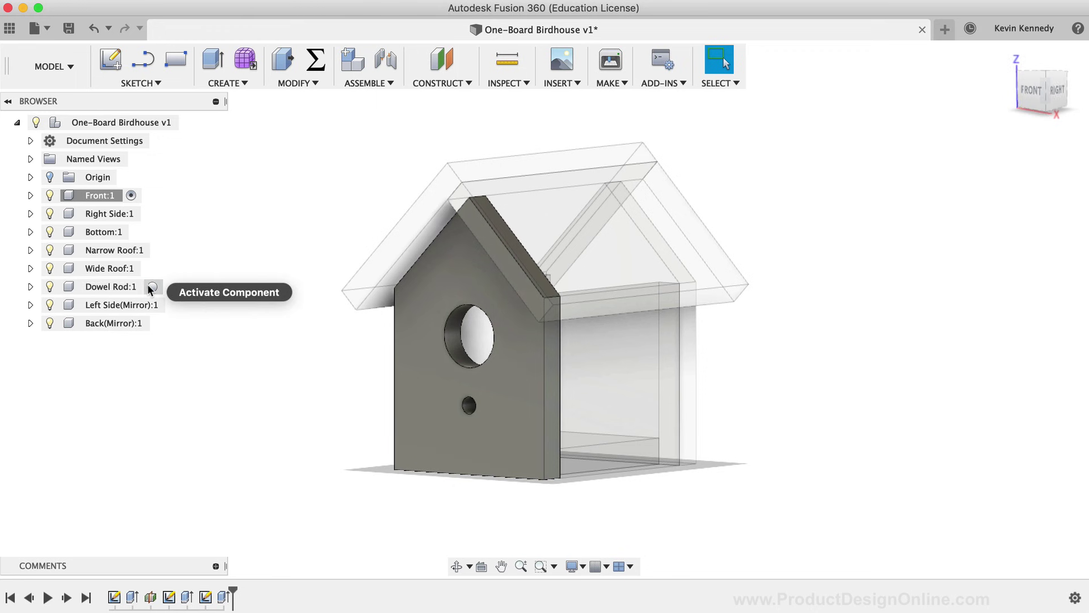
Step: Activate the Dowel Rod component and hide the Back(Mirror) component
left_click(150, 285)
left_click(270, 391)
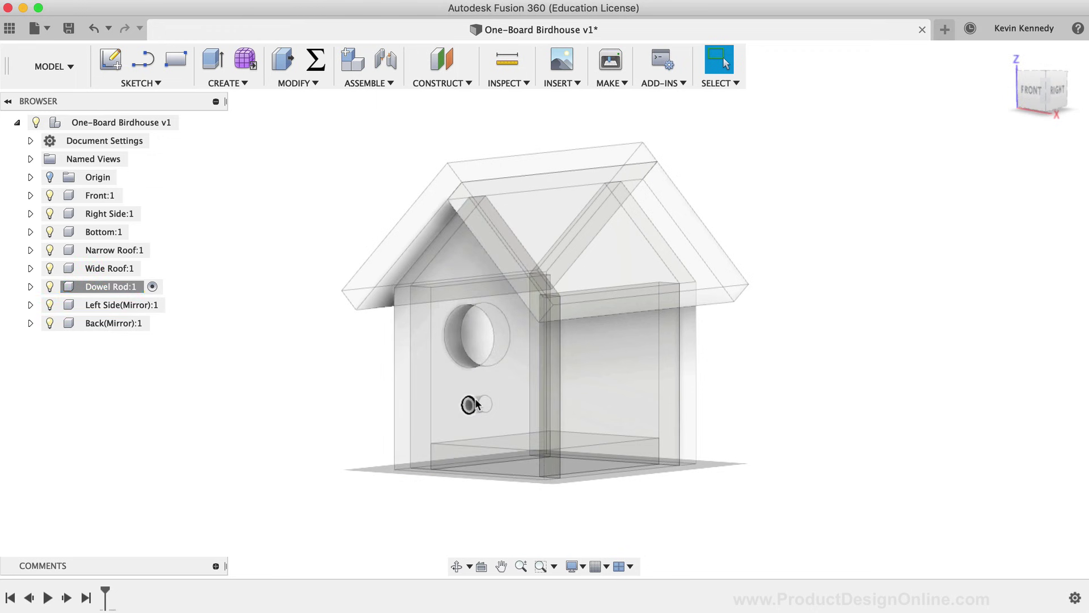
left_click(1067, 77)
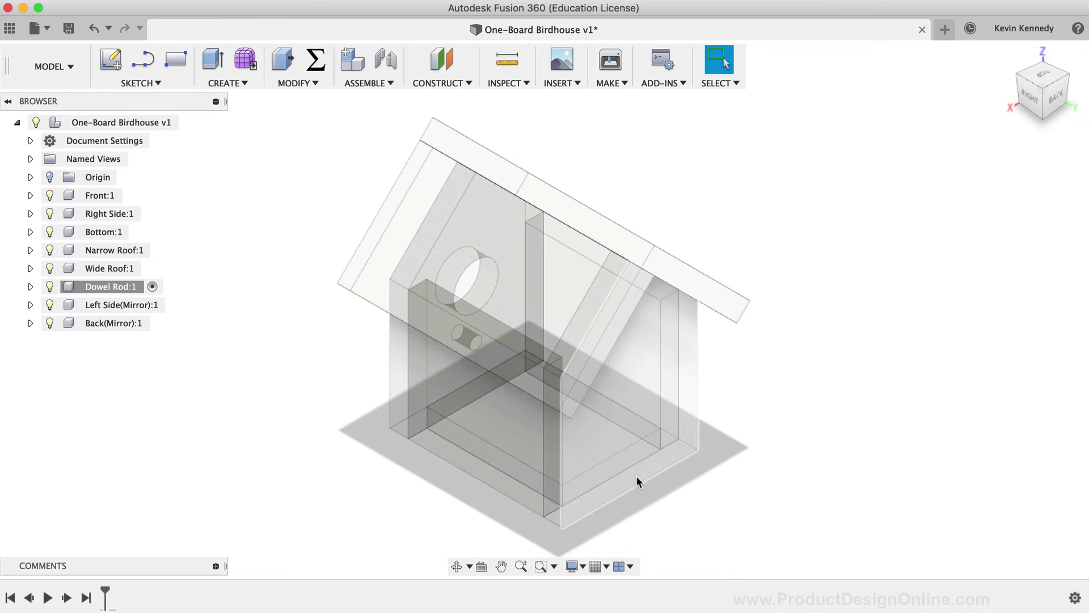
left_click(52, 326)
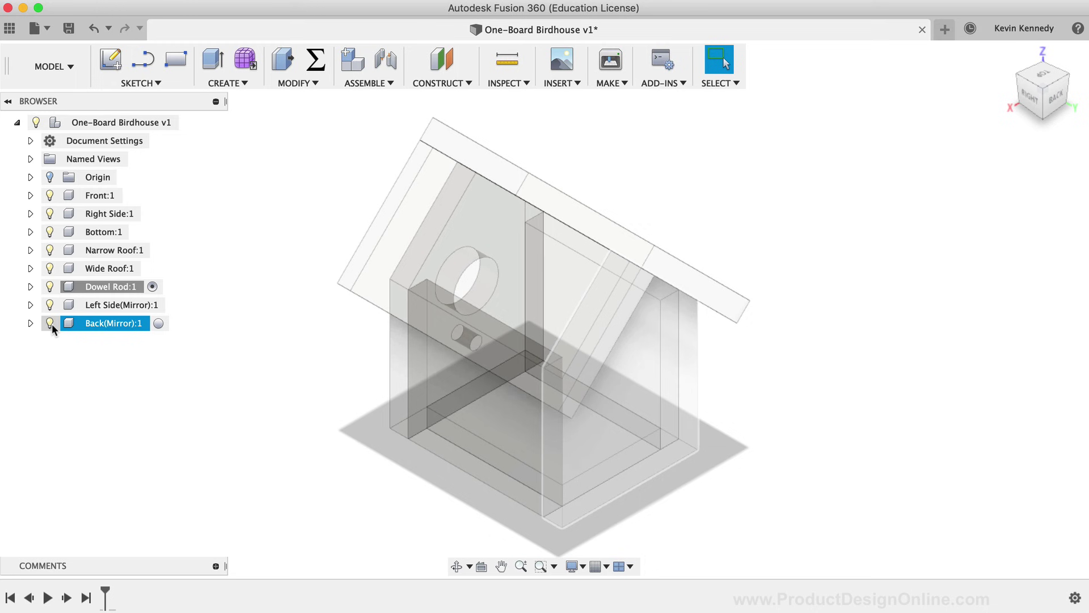
left_click(51, 323)
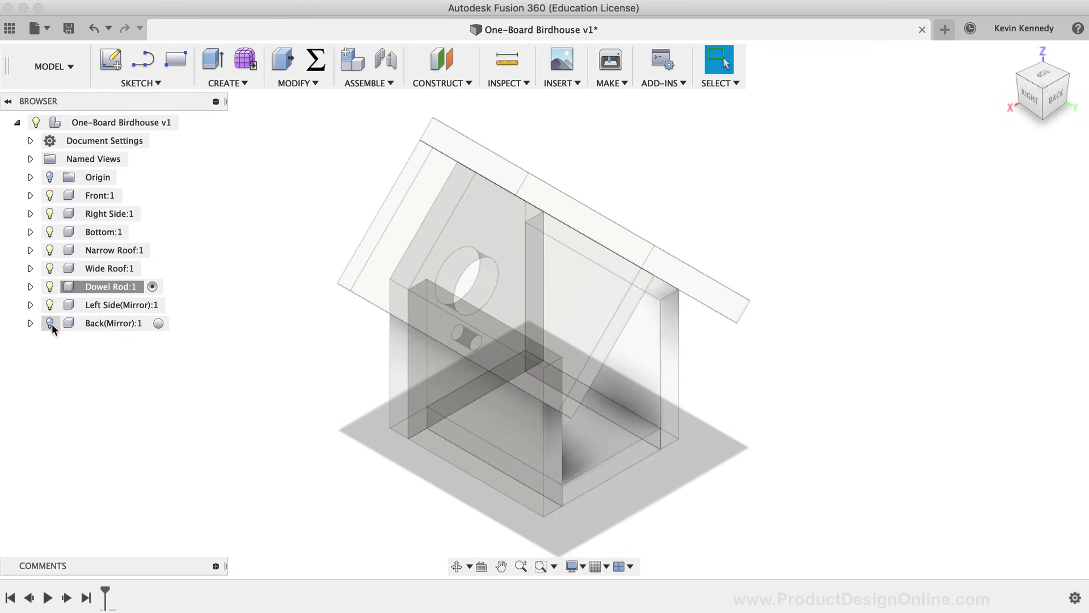
Step: Project the dowel hole's inner edge into a new sketch on the front panel's inside face, keeping the projection link
left_click(1057, 102)
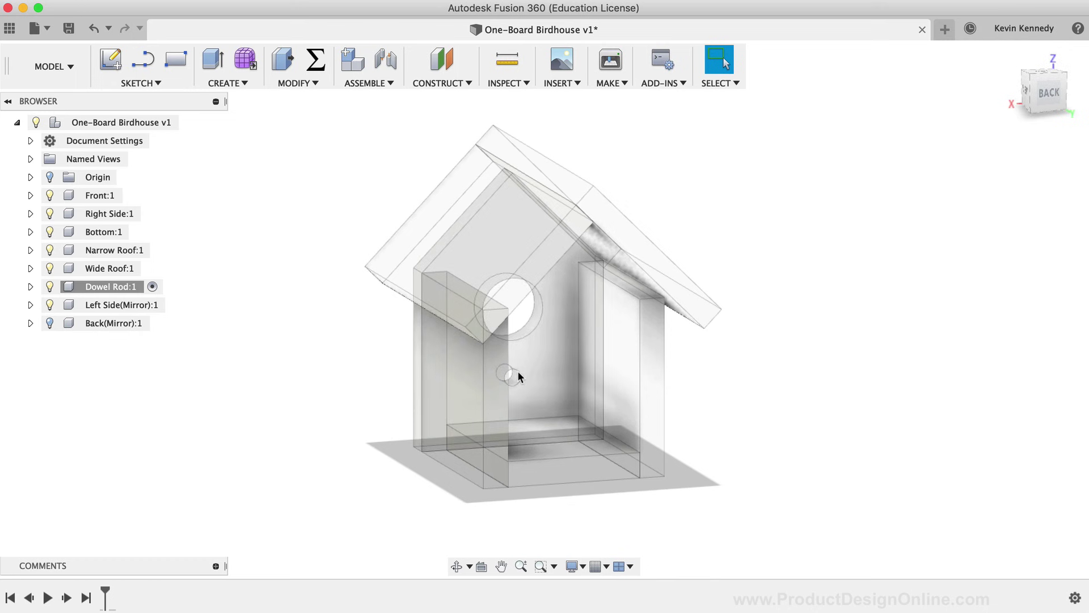
scroll(518, 372, "up", 5)
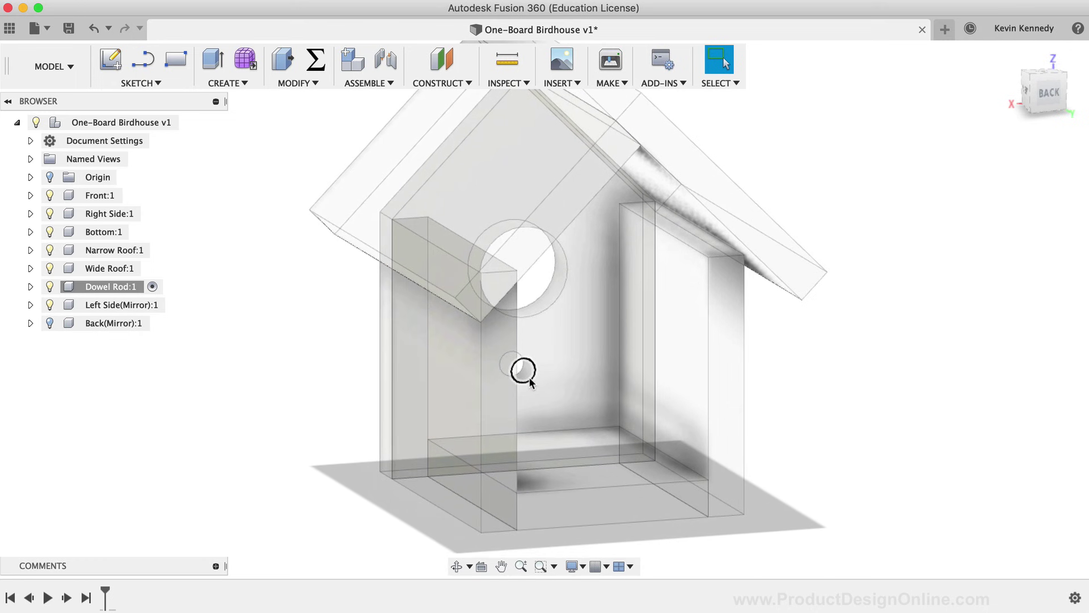
left_click(530, 377)
left_click(162, 84)
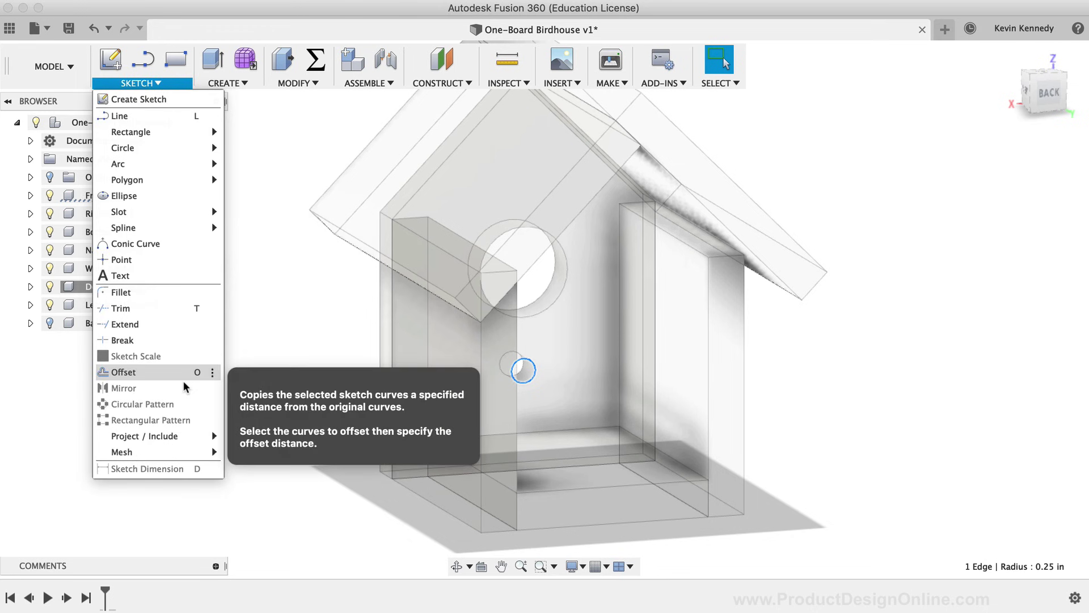
mouse_move(186, 431)
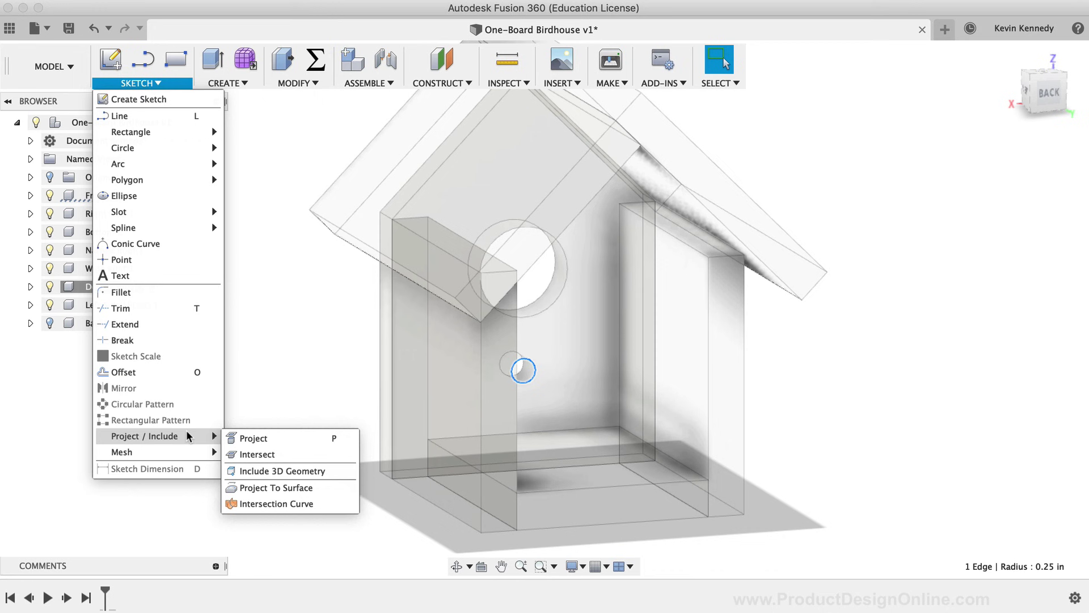
left_click(294, 435)
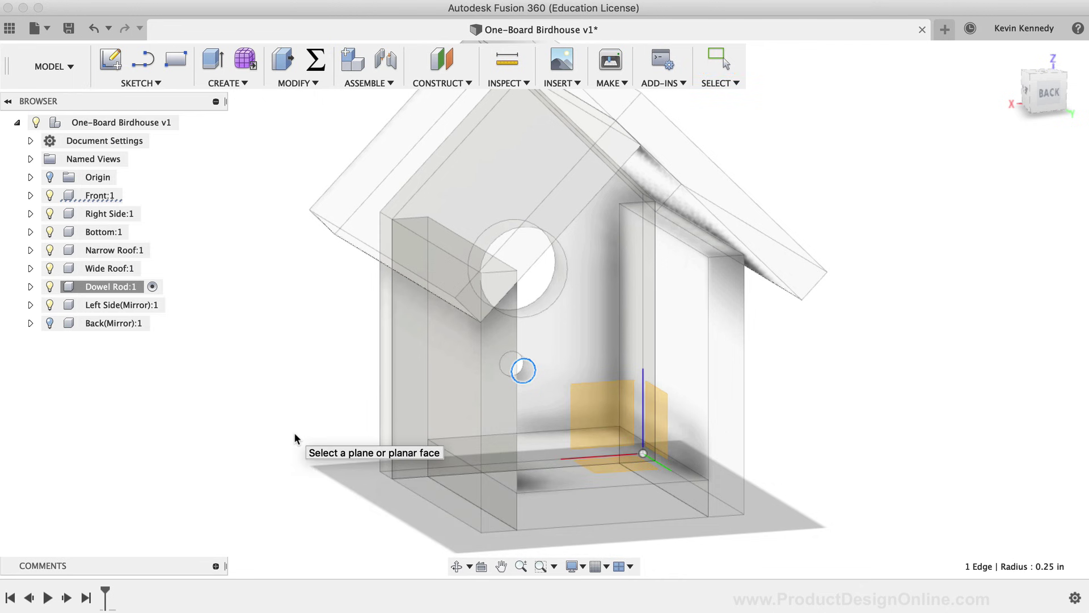
left_click(570, 342)
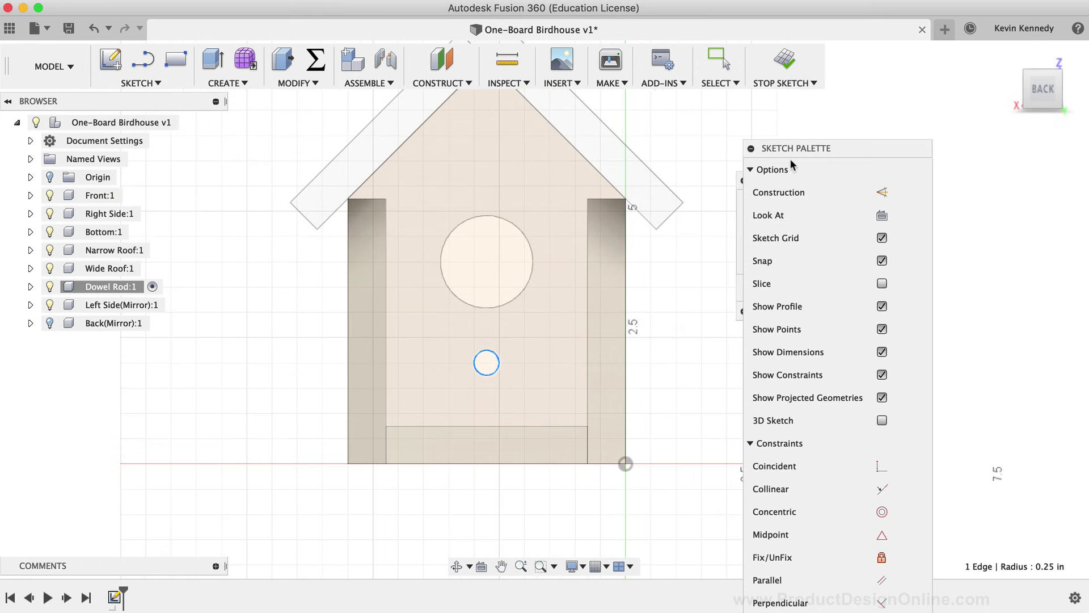
left_click_drag(810, 148, 889, 135)
mouse_move(767, 176)
left_mouse_down()
mouse_move(687, 158)
mouse_move(661, 135)
left_mouse_up()
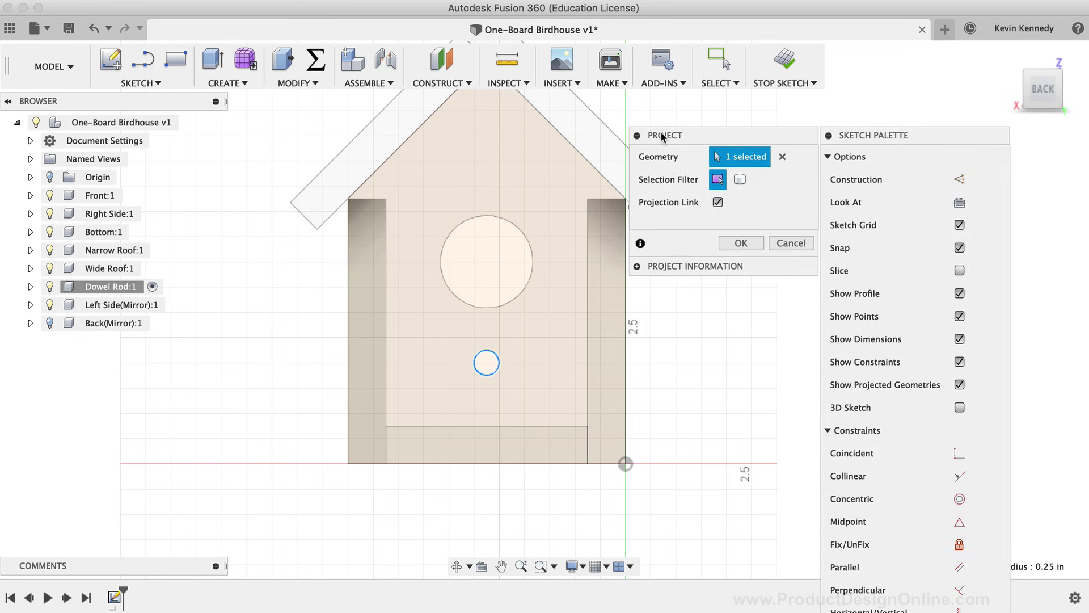
left_click(741, 243)
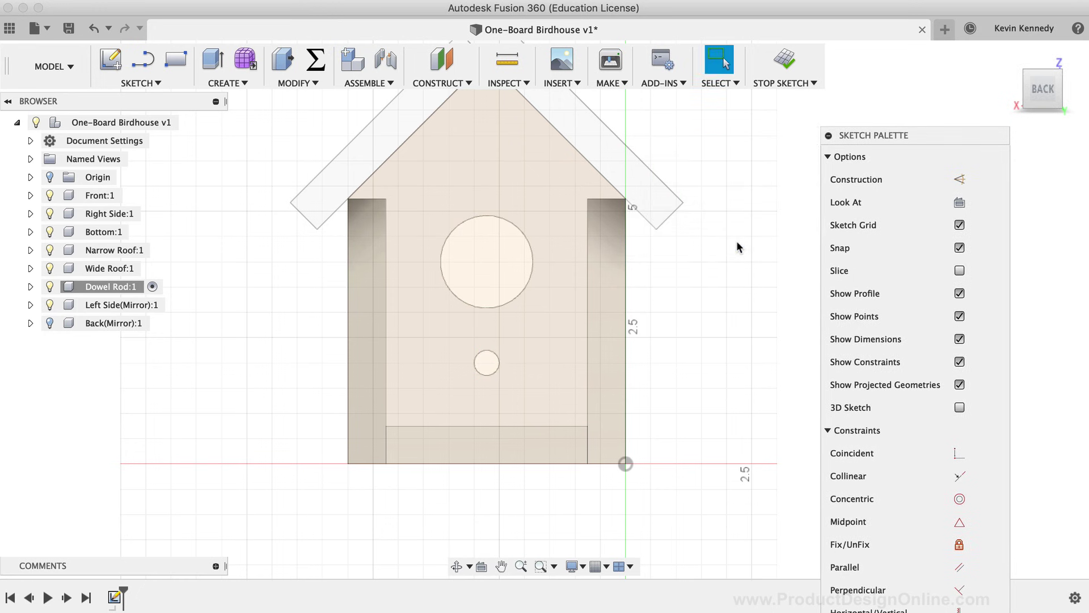
Step: Extrude the projected dowel circle by -dowelLength as a New Body, outward through the front panel
left_click(495, 361)
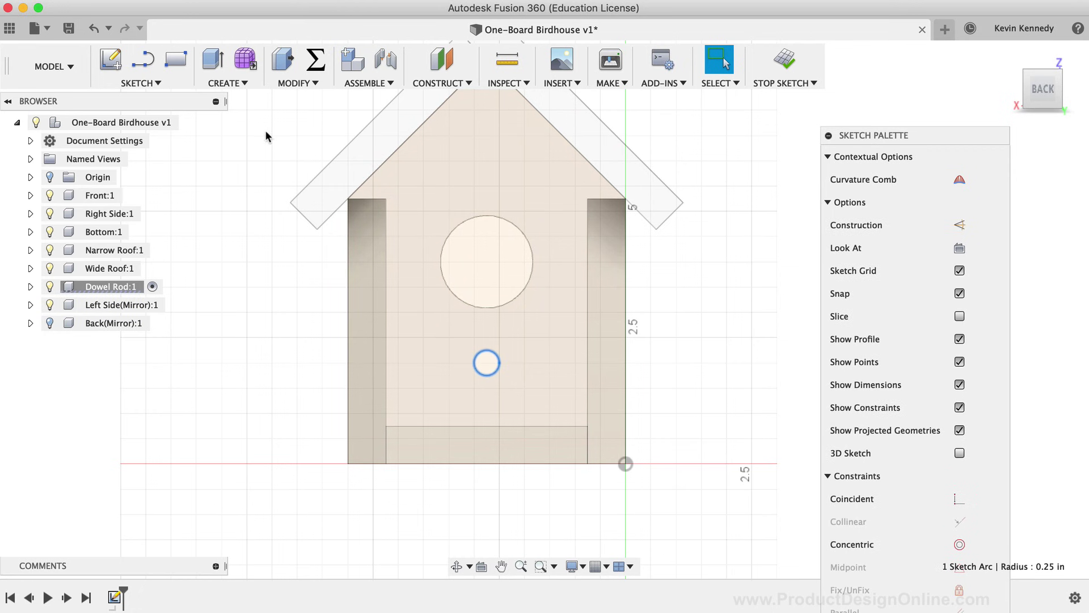
left_click(213, 59)
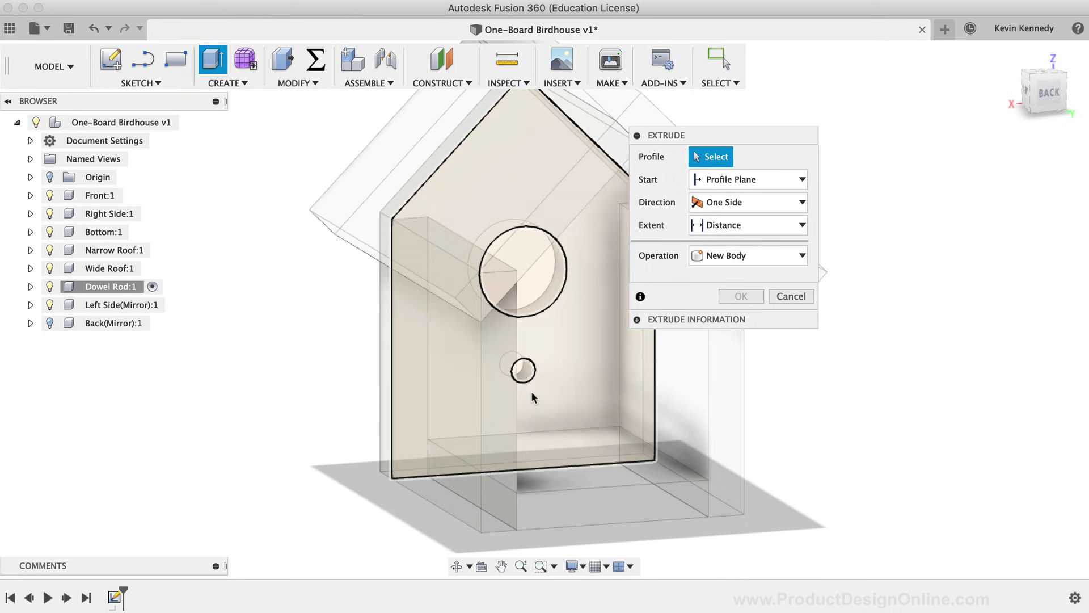
left_click(523, 370)
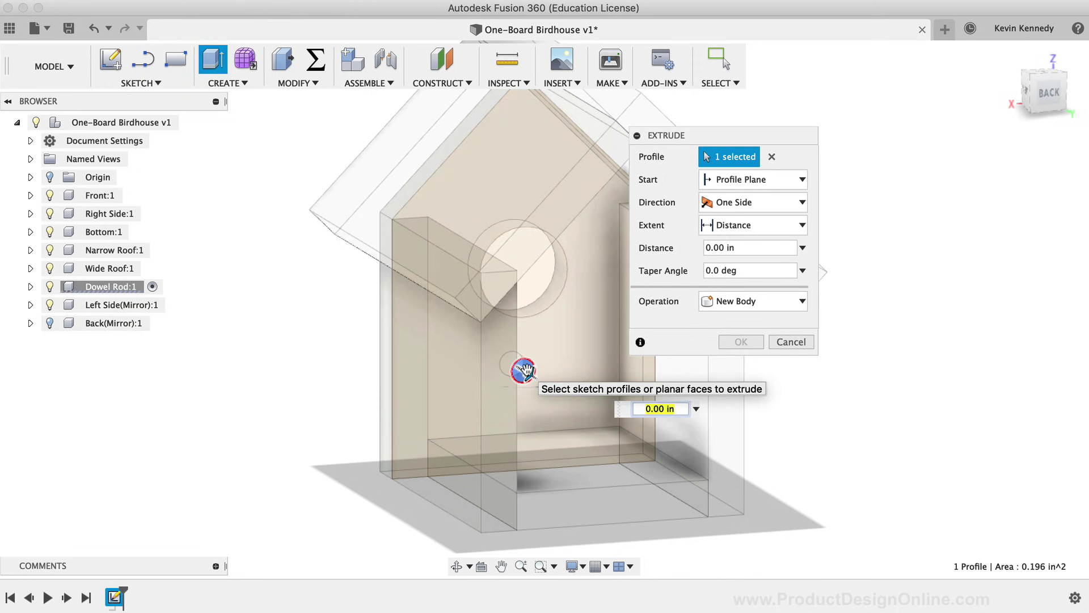
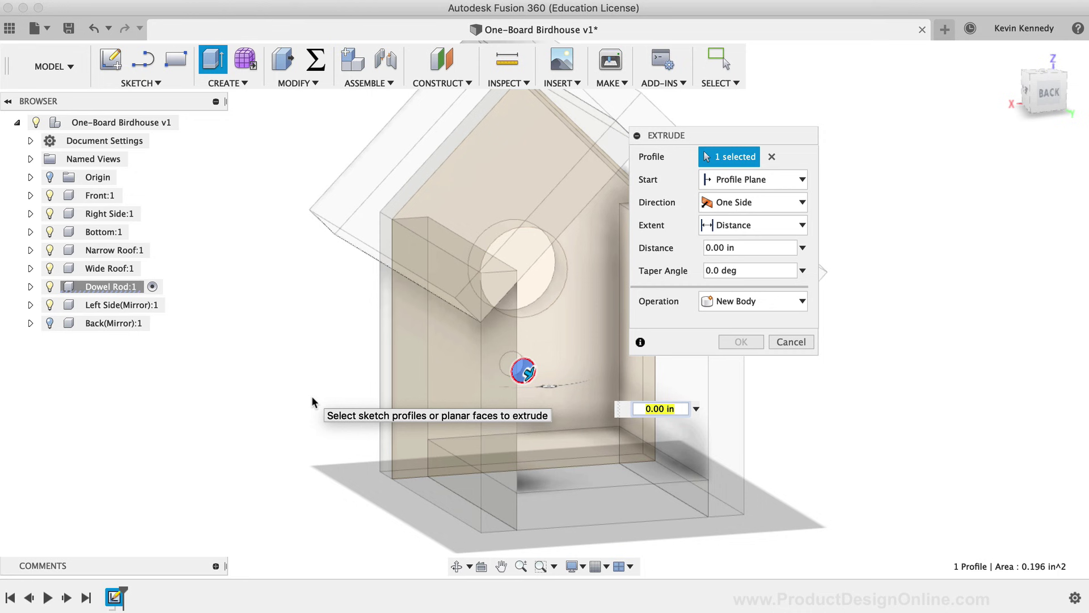
type("dowl")
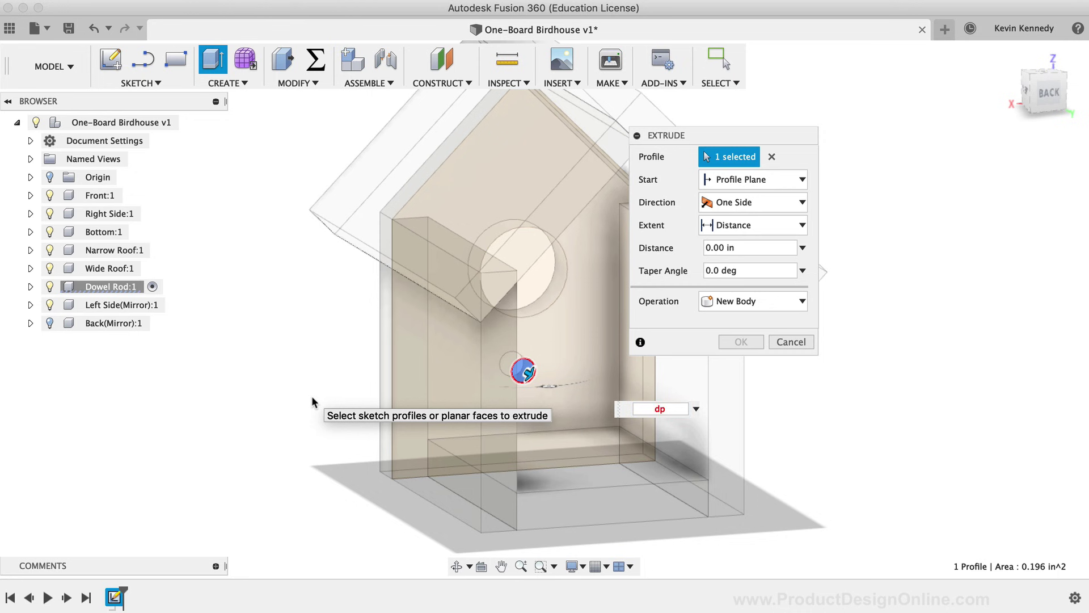
key("BackSpace")
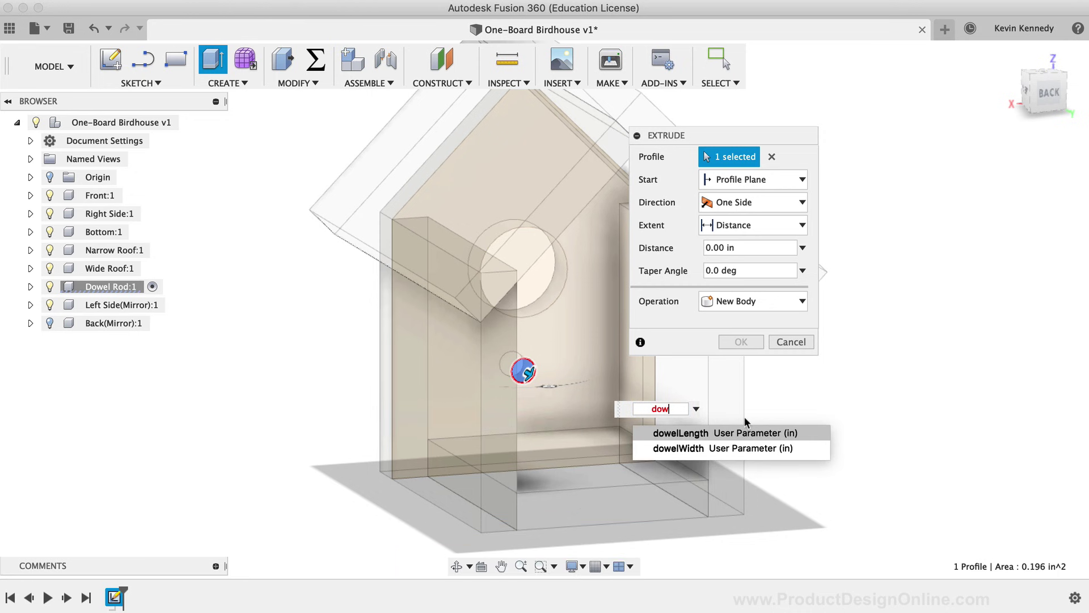
left_click(724, 432)
key("Return")
left_click(706, 248)
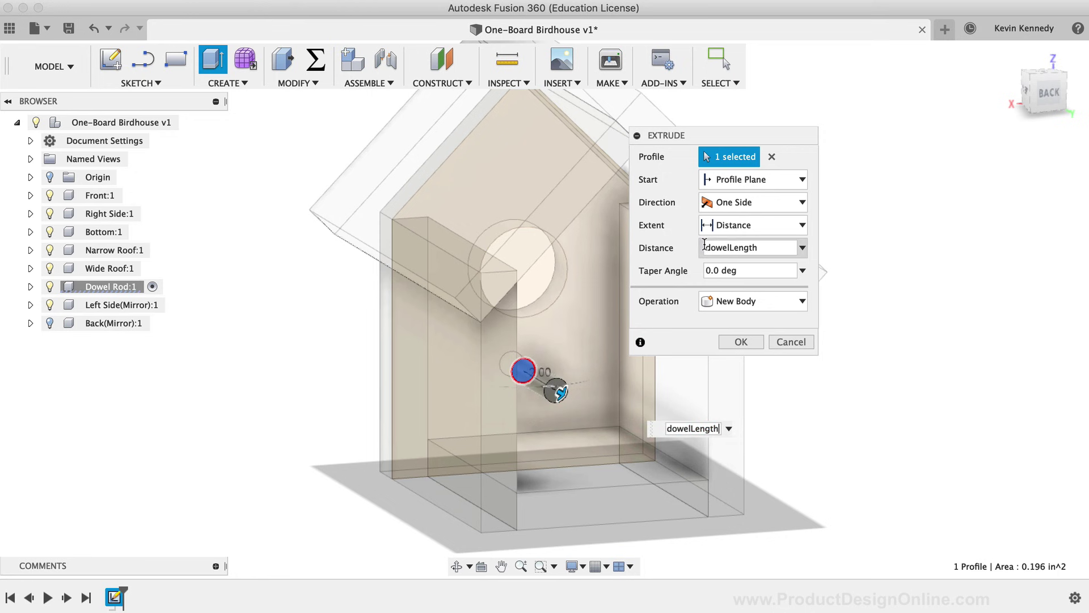
type("-")
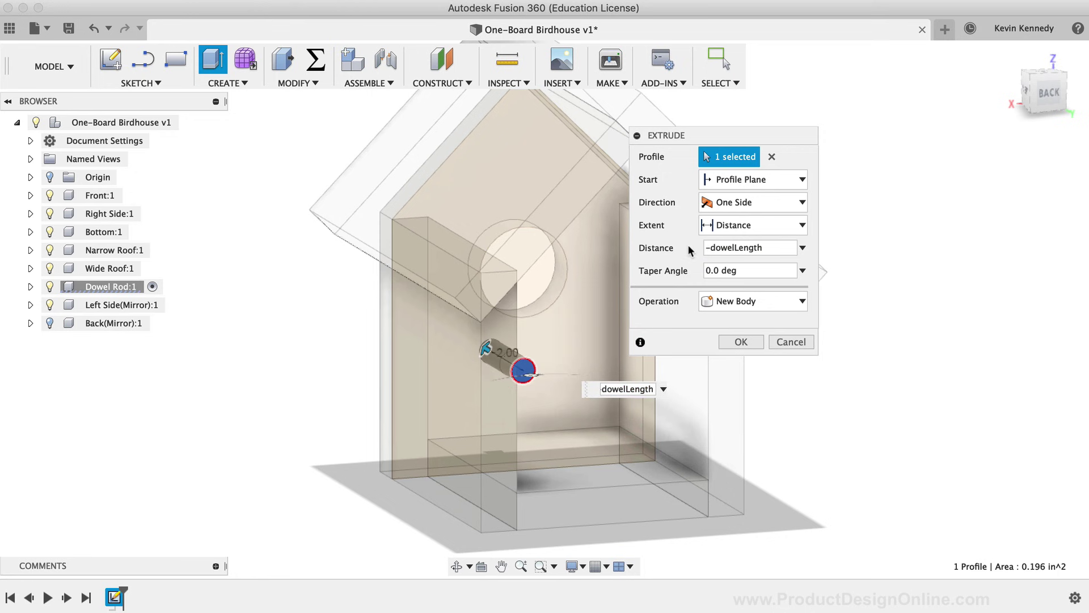
left_click(753, 342)
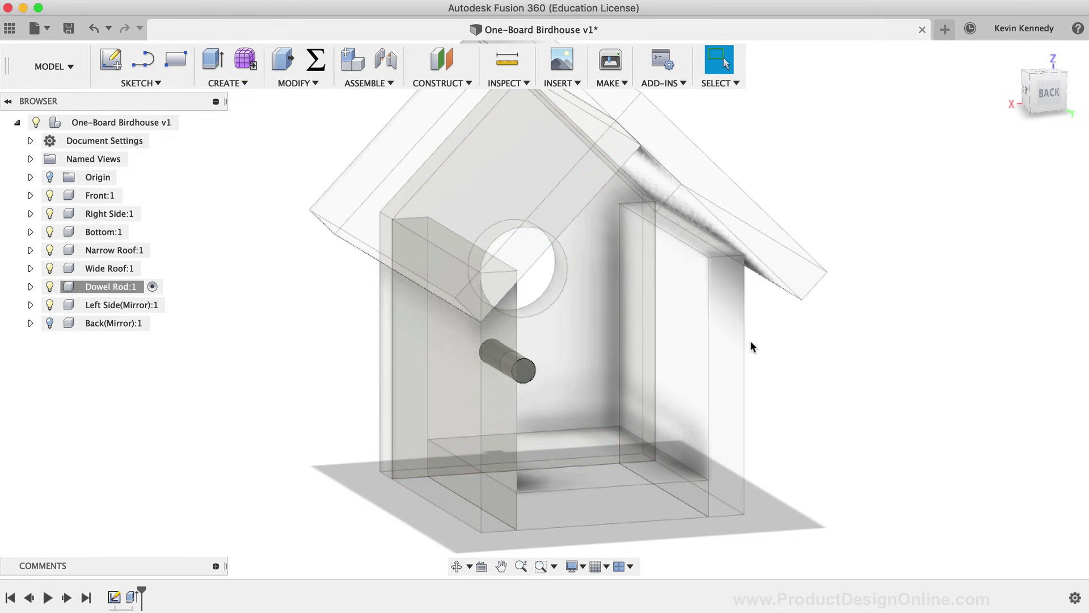
Step: Show the Back(Mirror) component again and activate the top-level One-Board Birdhouse assembly
mouse_move(1018, 76)
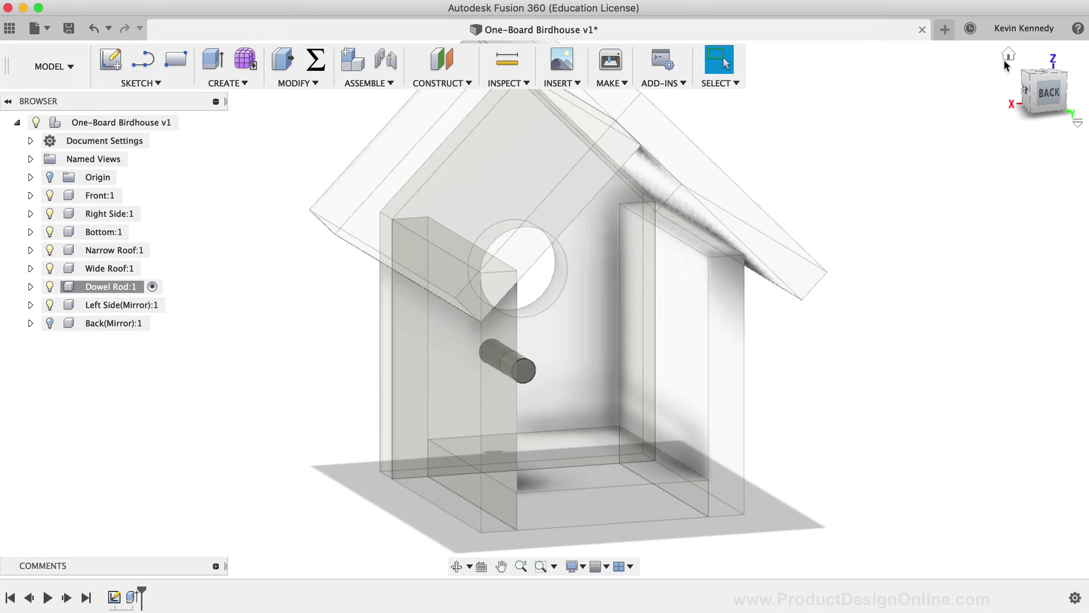
left_click(1005, 55)
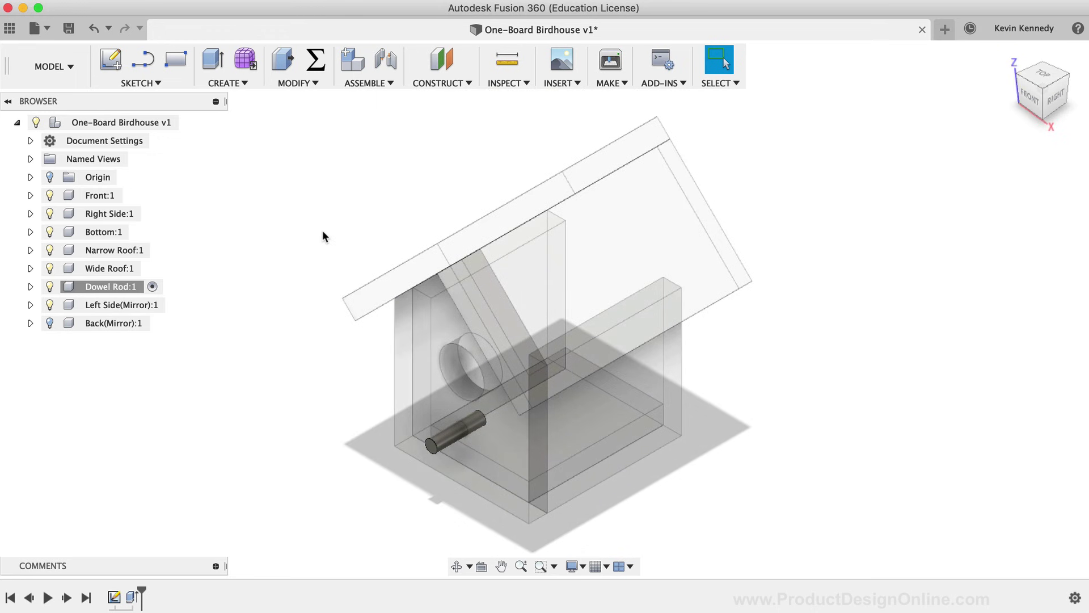
left_click(49, 322)
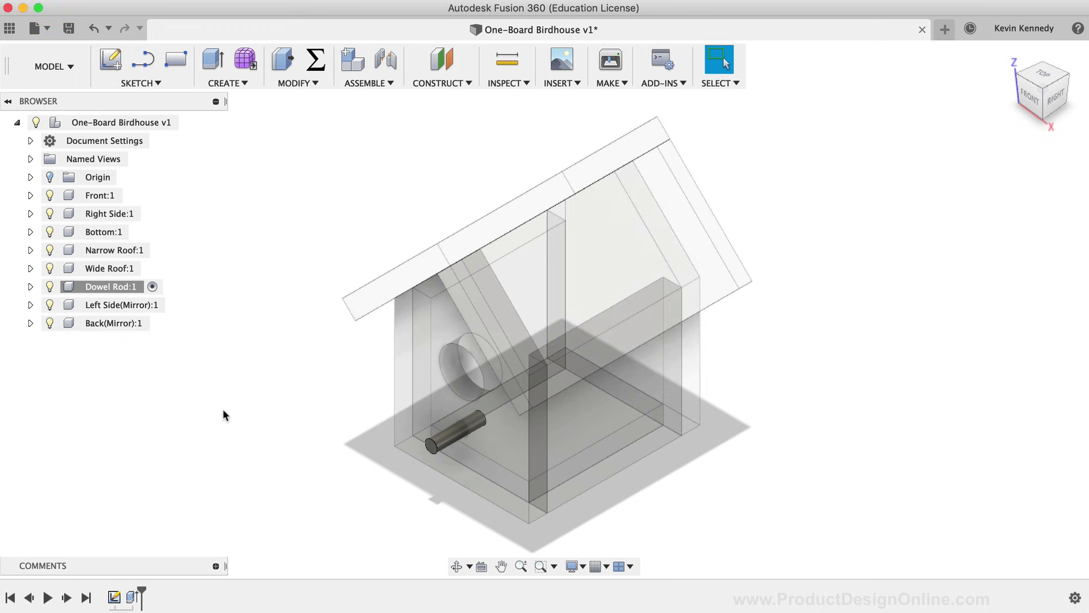
right_click(144, 121)
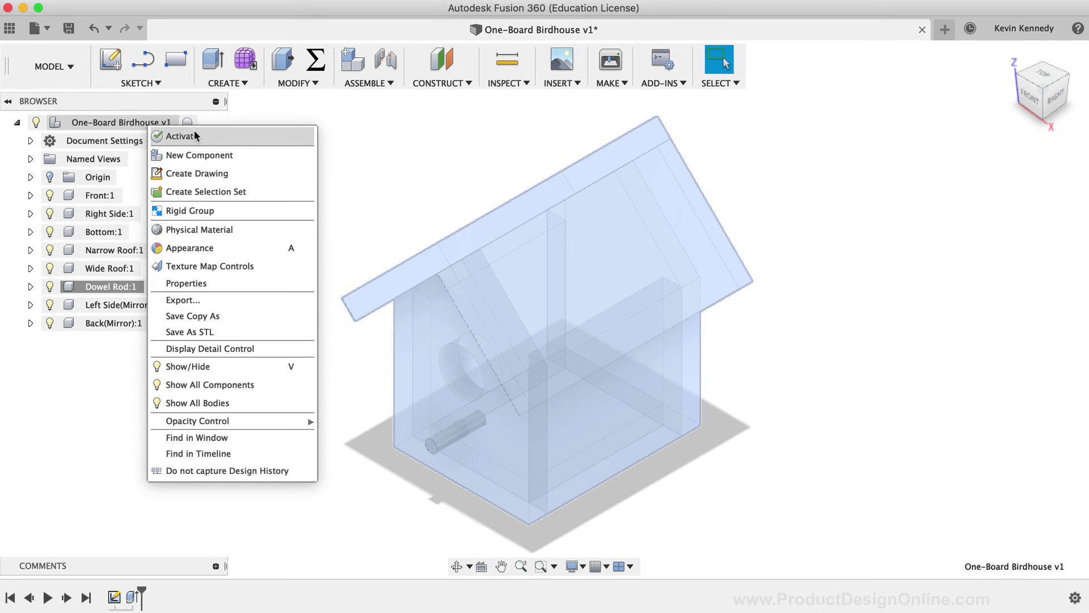
left_click(219, 136)
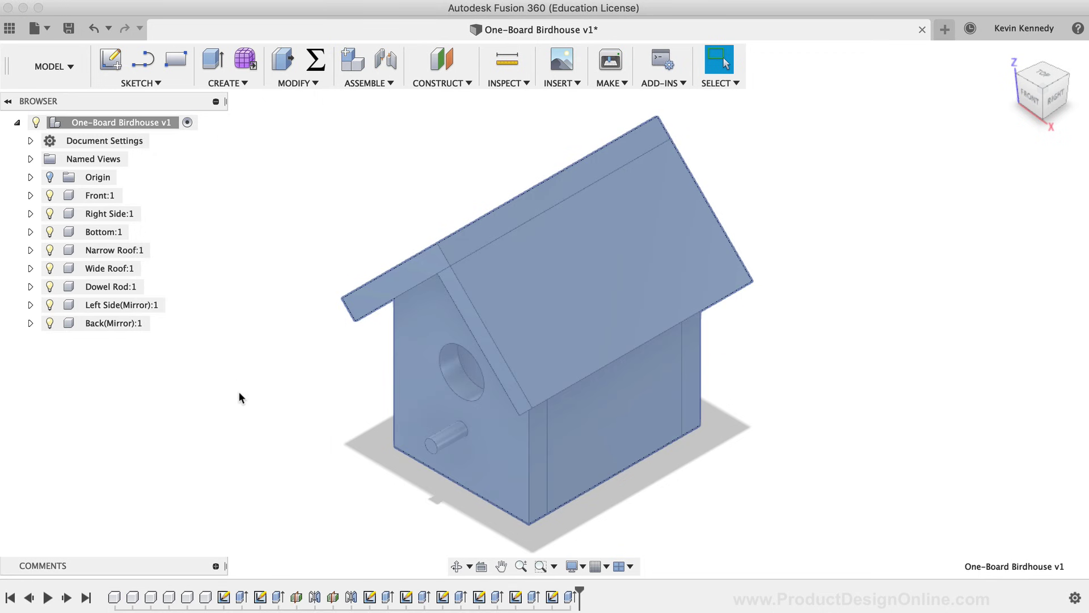
Step: Search the appearance library for "pine" and apply the Pine appearance to the dowel rod body
mouse_move(543, 307)
middle_mouse_down("shift")
mouse_move(494, 329)
mouse_move(1003, 68)
mouse_move(839, 54)
mouse_move(678, 81)
mouse_move(590, 66)
mouse_move(536, 83)
middle_mouse_up("shift")
scroll(325, 307, "right", 5)
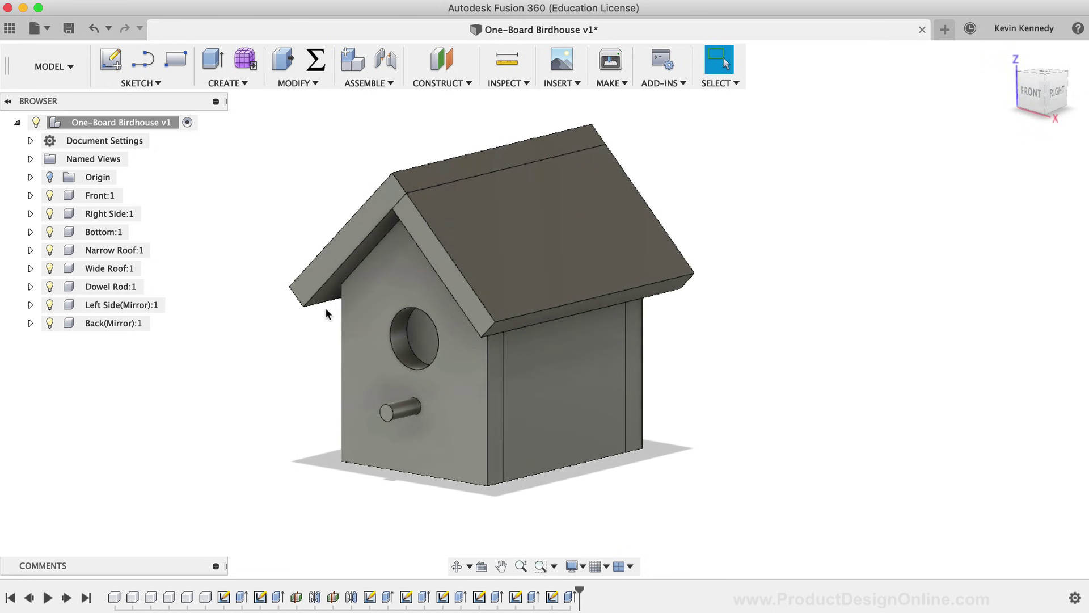
key("a")
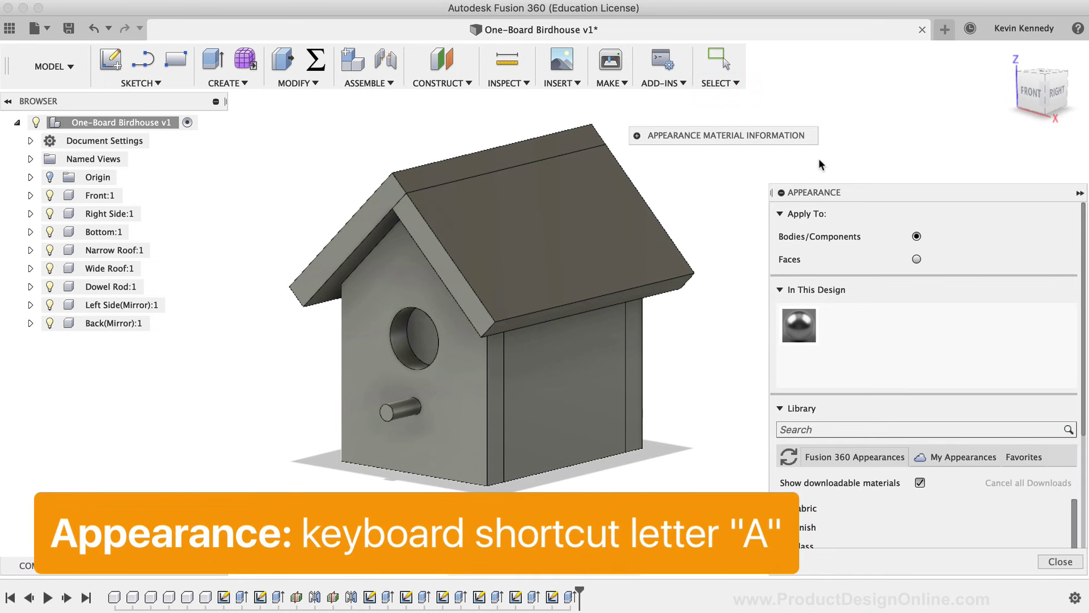
left_click_drag(837, 194, 765, 149)
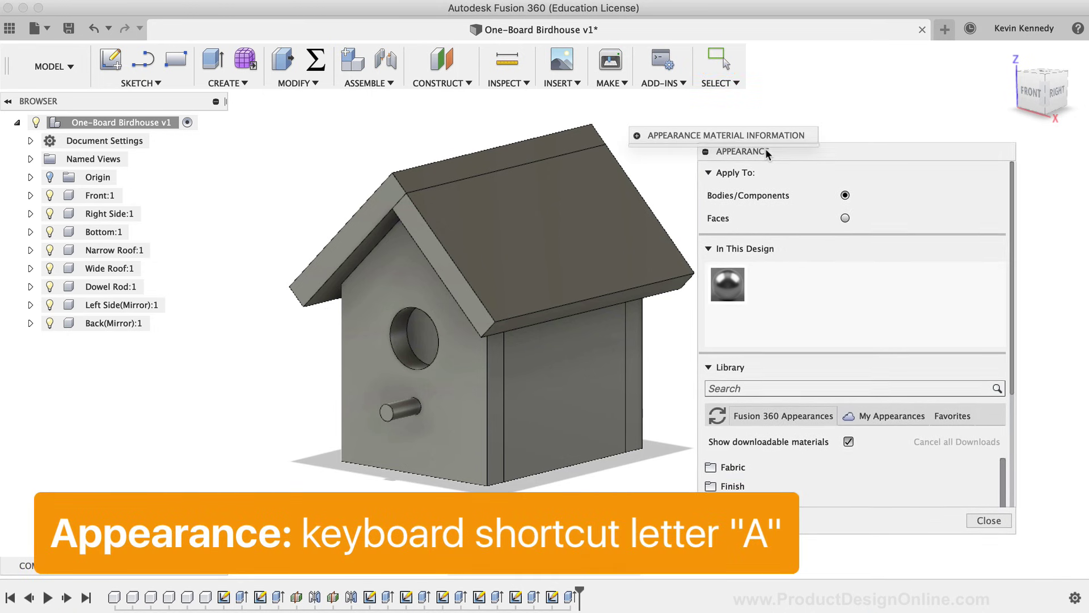
left_click(702, 391)
type("pine")
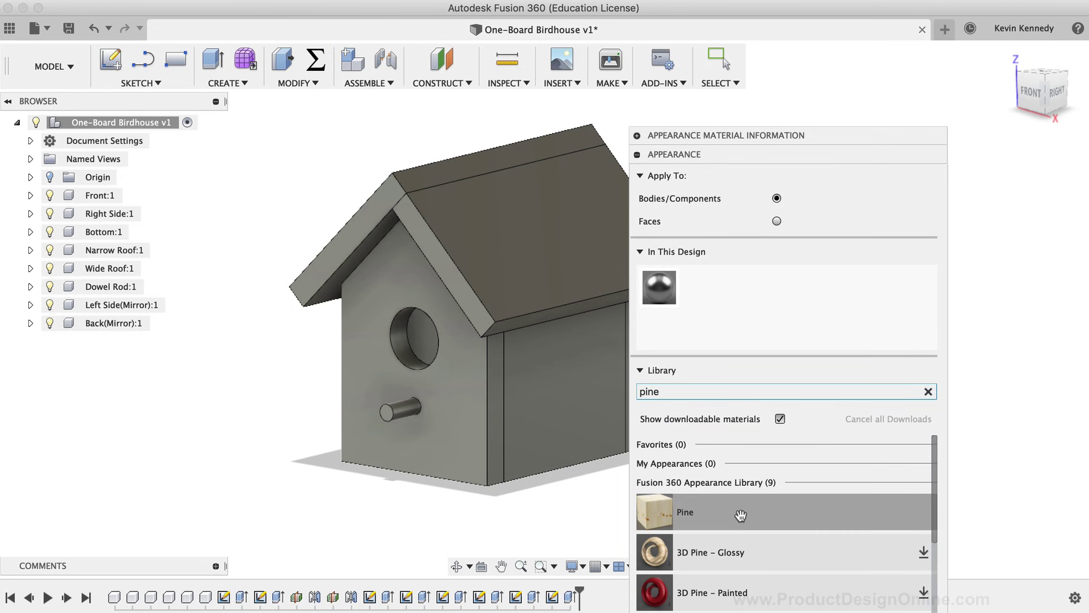
left_click_drag(740, 515, 392, 417)
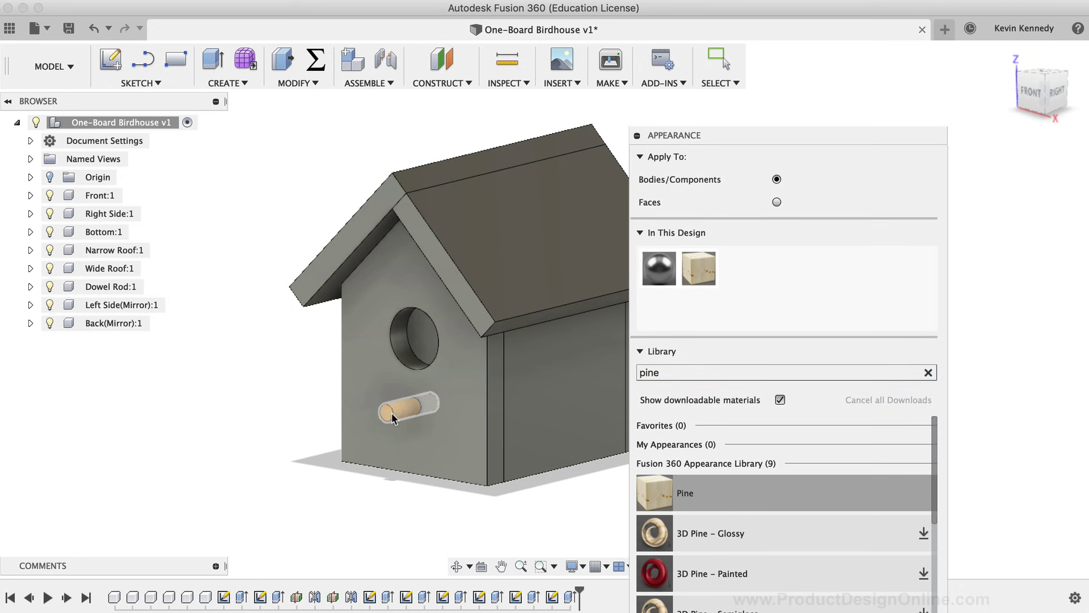
Step: Download the 3D Pine - Stained light semigloss appearance and apply it to the birdhouse's right side
scroll(781, 499, "down", 3)
scroll(781, 501, "down", 3)
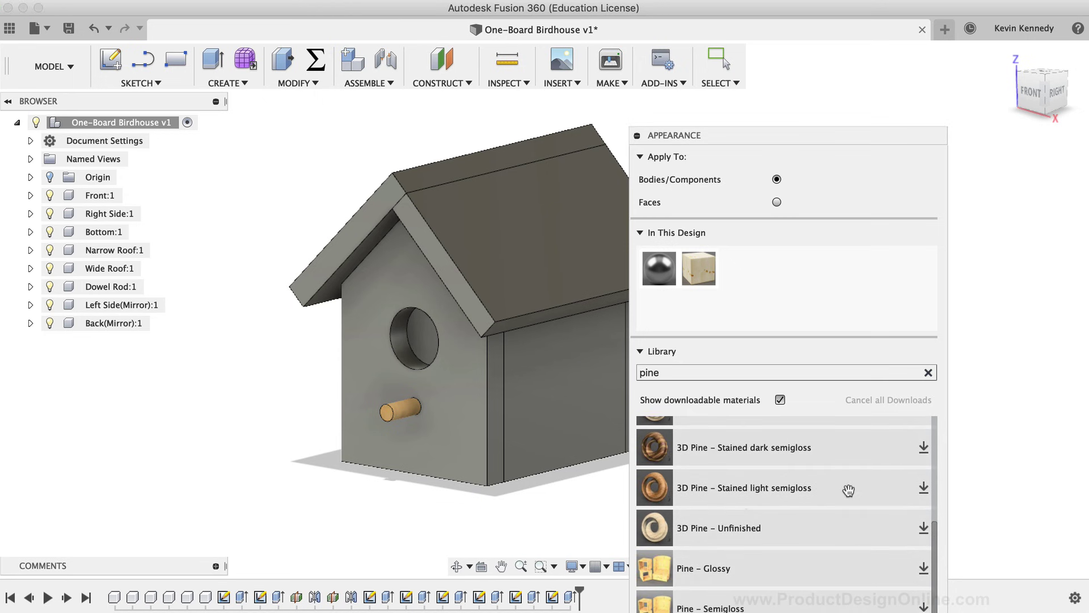
left_click(924, 488)
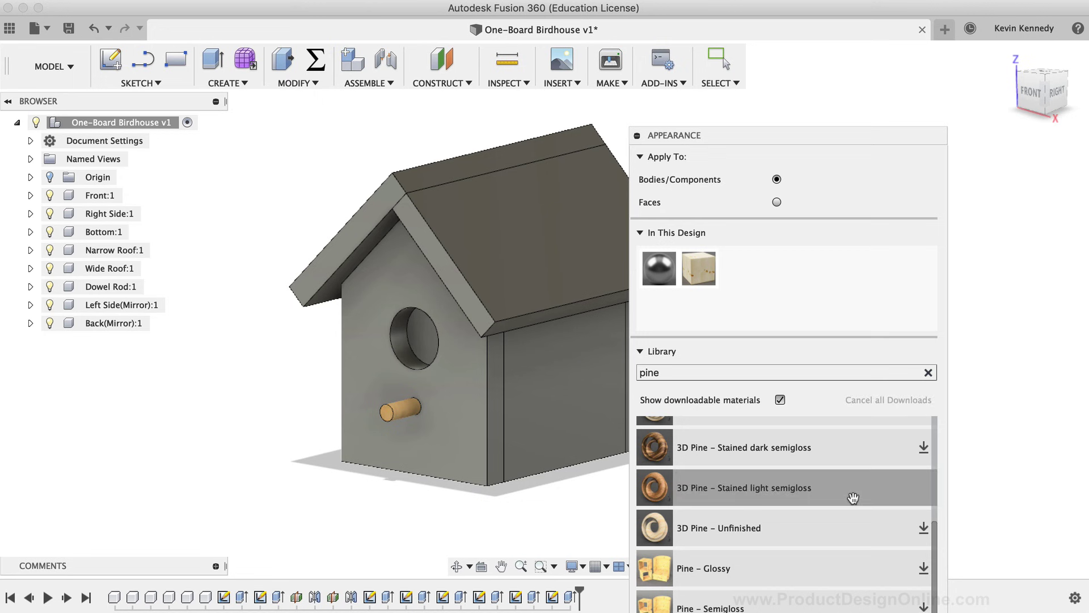
left_click_drag(842, 492, 578, 393)
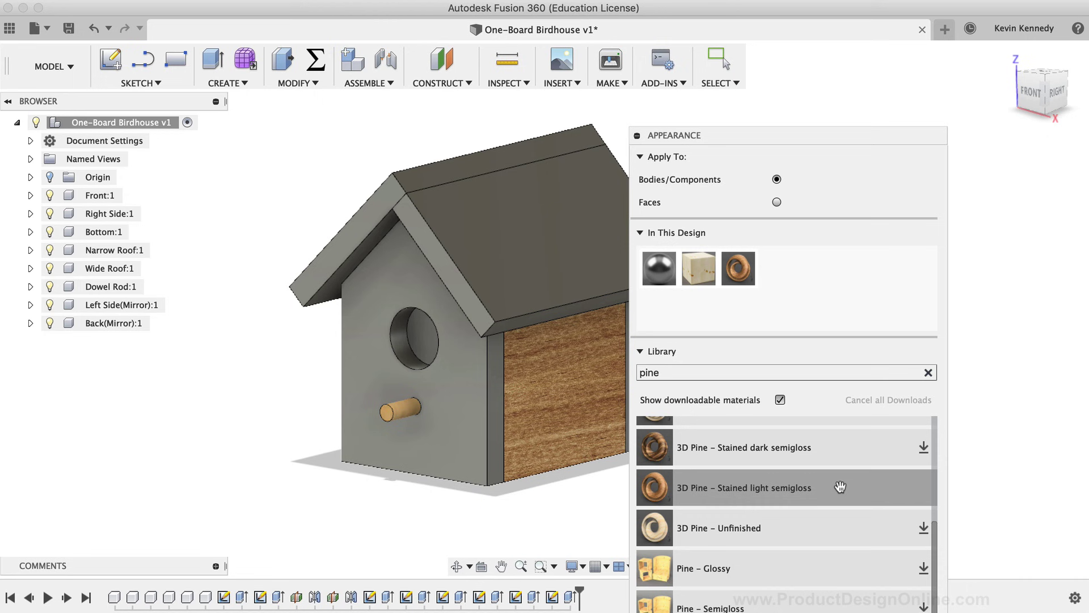
Step: Apply 3D Pine - Stained light semigloss to the top-level One-Board Birdhouse component, keeping the appearances already applied to bodies
left_click_drag(840, 487, 126, 124)
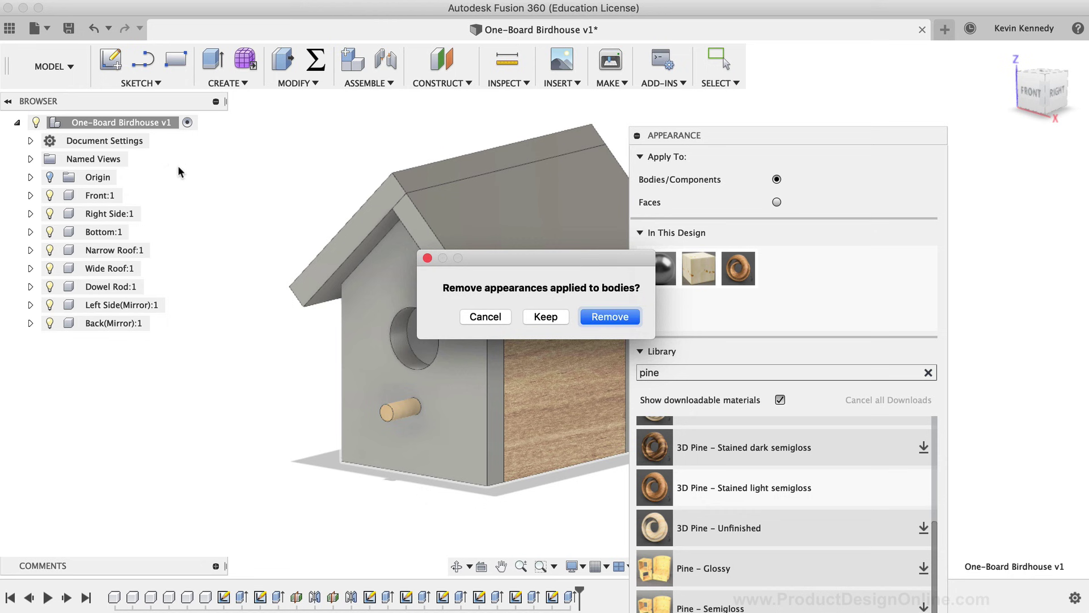
left_click(561, 320)
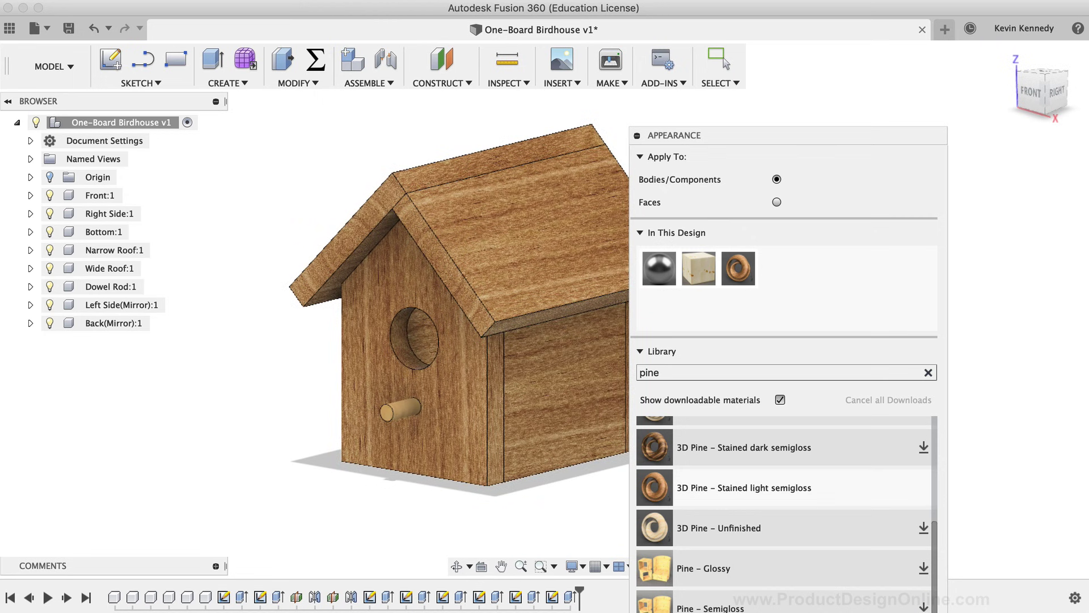
key("Escape")
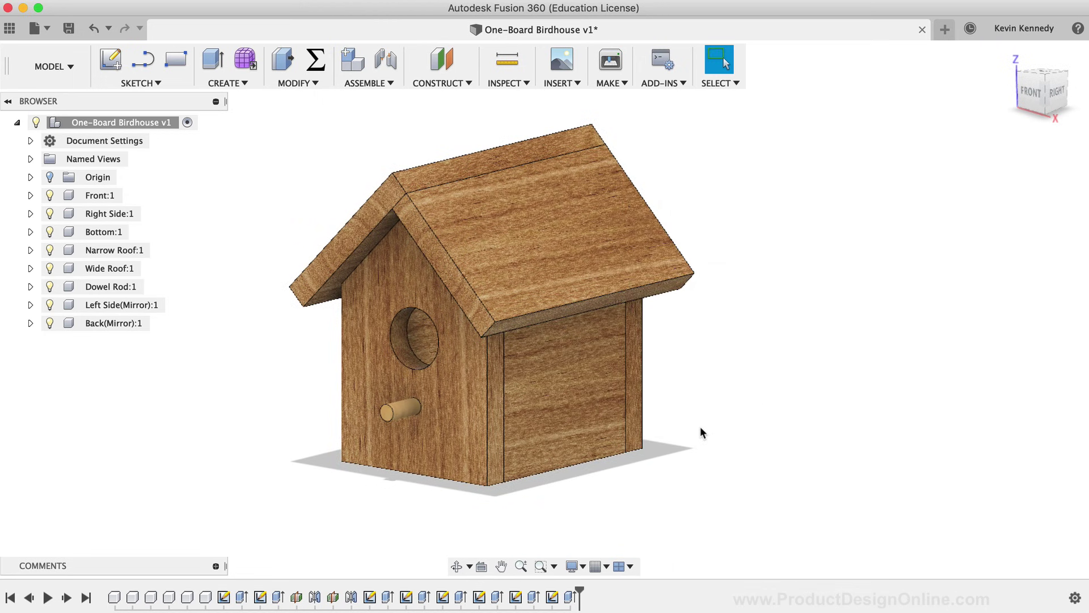
Step: Try pulling the roof panel above the right side away from the birdhouse, and undo the move
left_click(457, 565)
mouse_move(448, 457)
left_mouse_down()
mouse_move(548, 449)
mouse_move(459, 440)
left_mouse_up()
left_click_drag(453, 332, 301, 345)
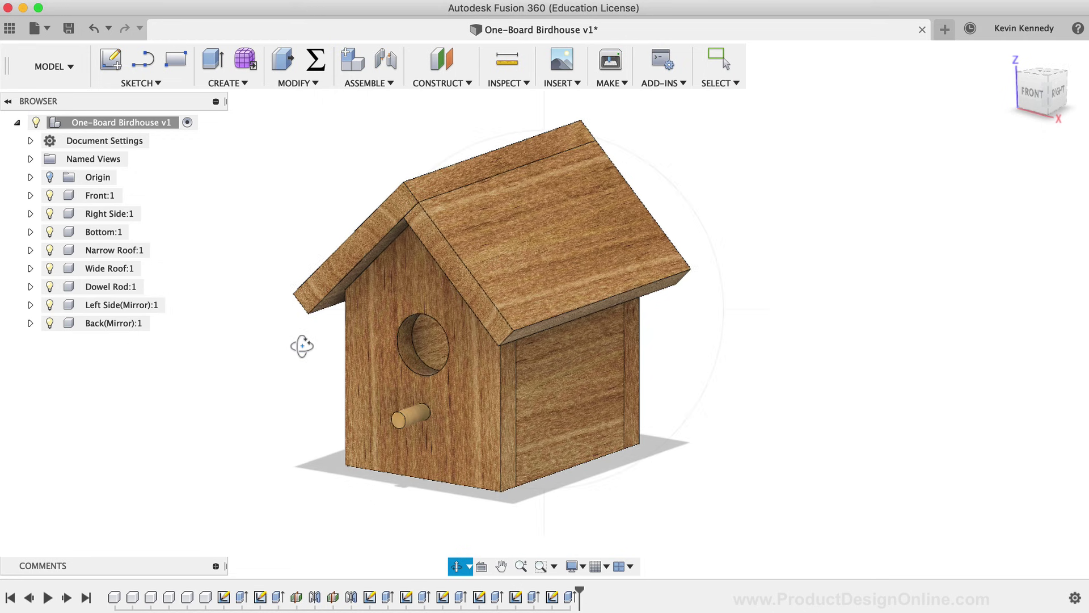
key("Escape")
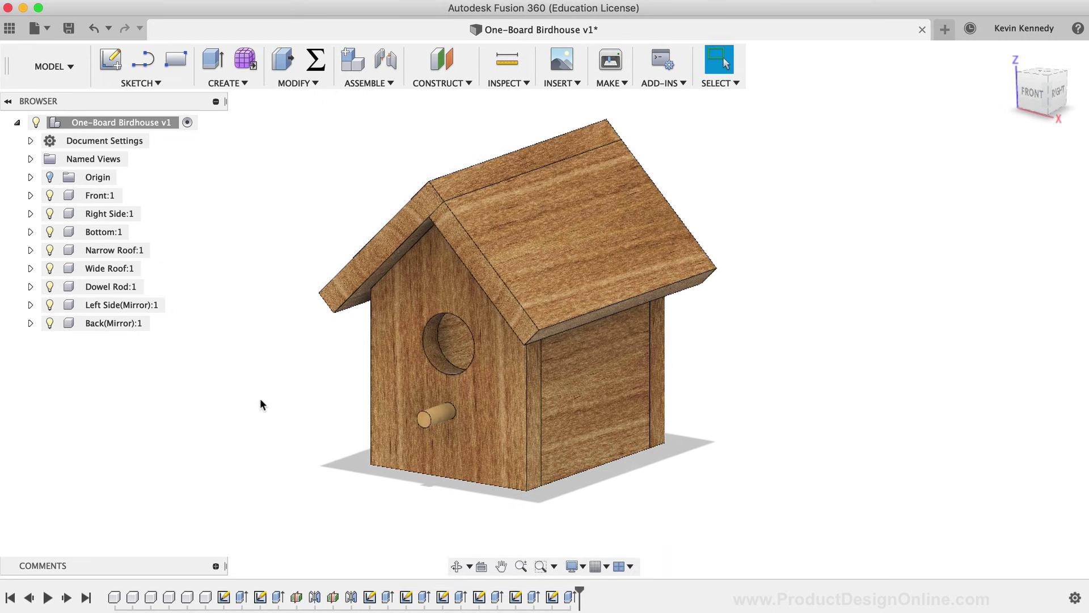
left_click(504, 257)
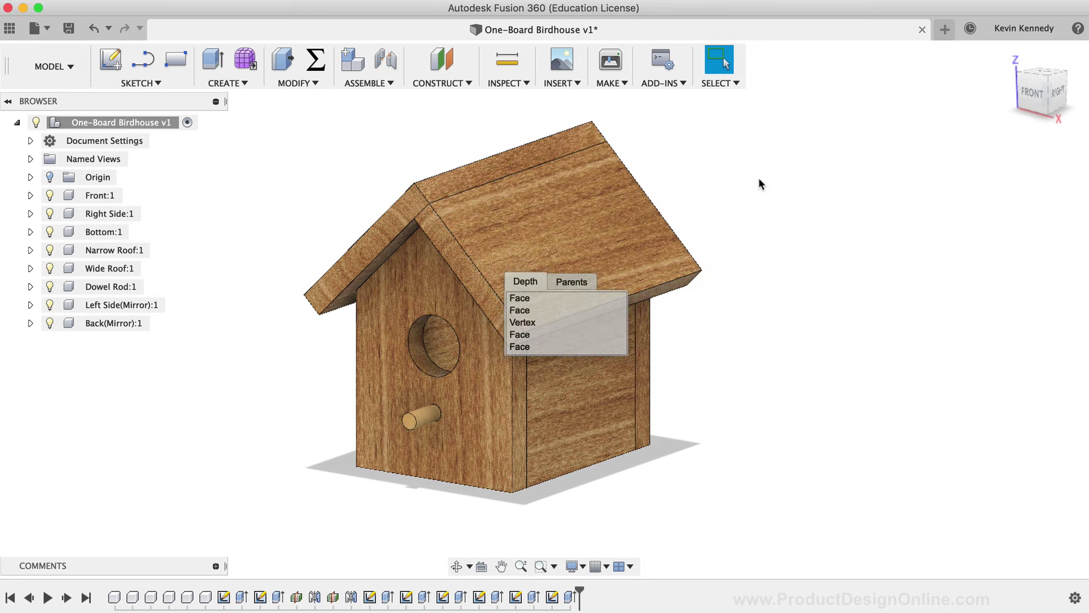
left_click_drag(604, 214, 902, 209)
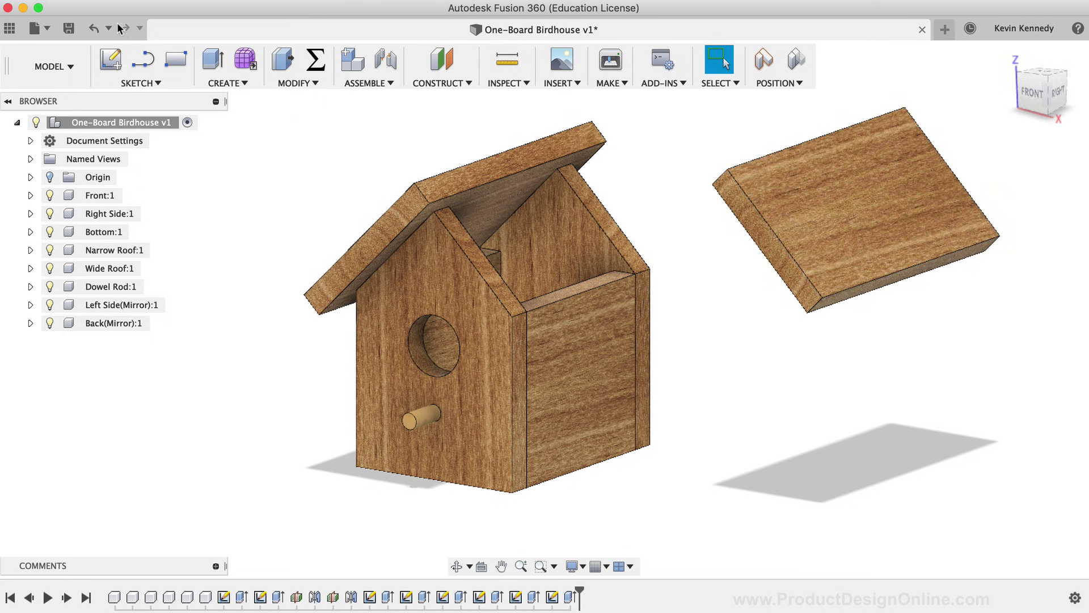
left_click(91, 29)
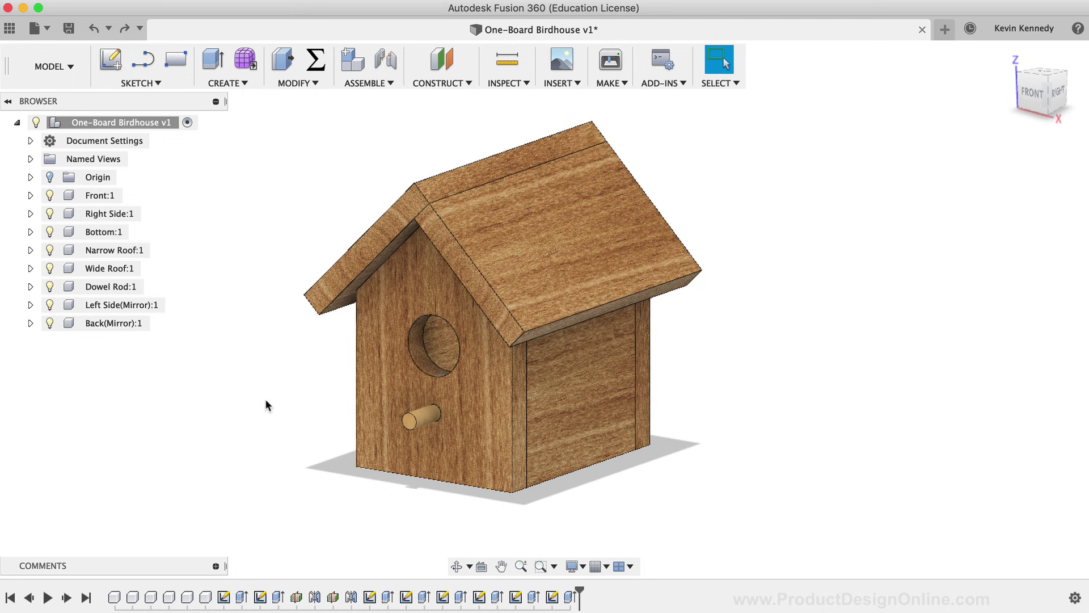
Step: Ground the Bottom component and check its Ground feature in the timeline
right_click(105, 231)
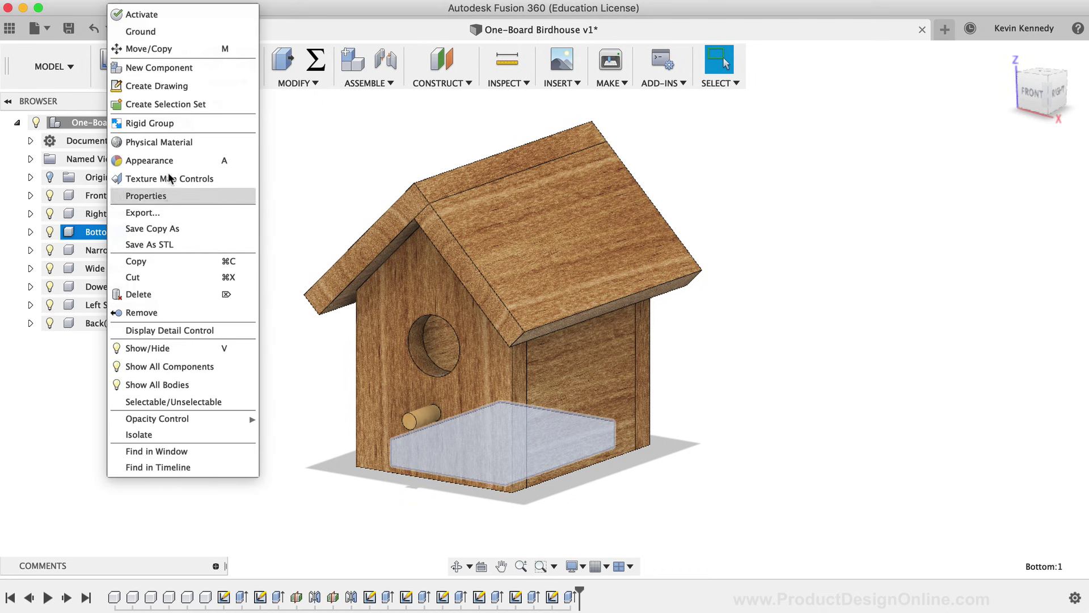
left_click(186, 32)
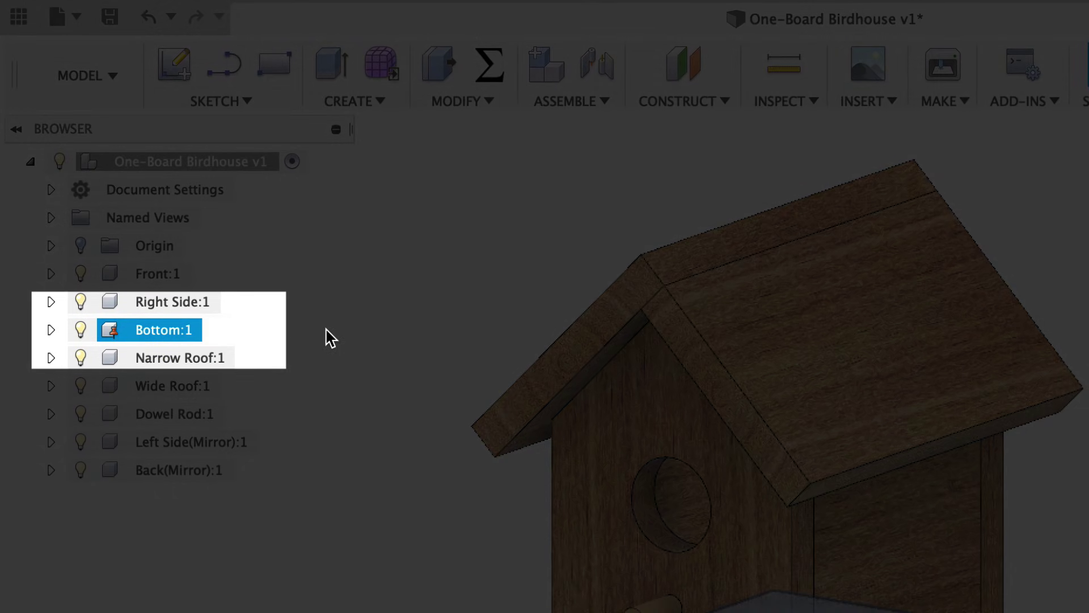
left_click(318, 584)
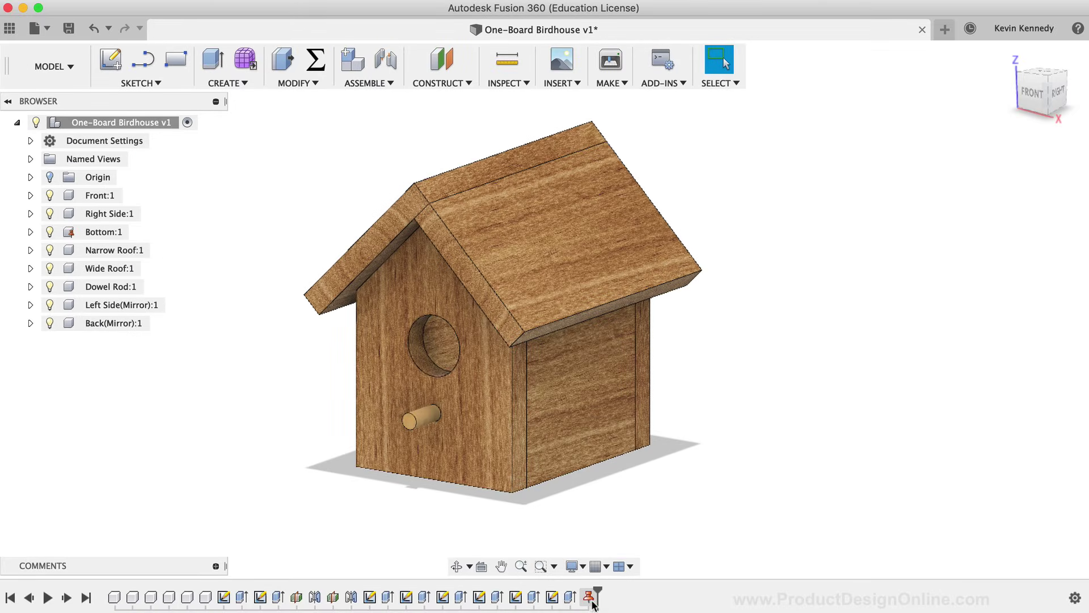
left_click(590, 602)
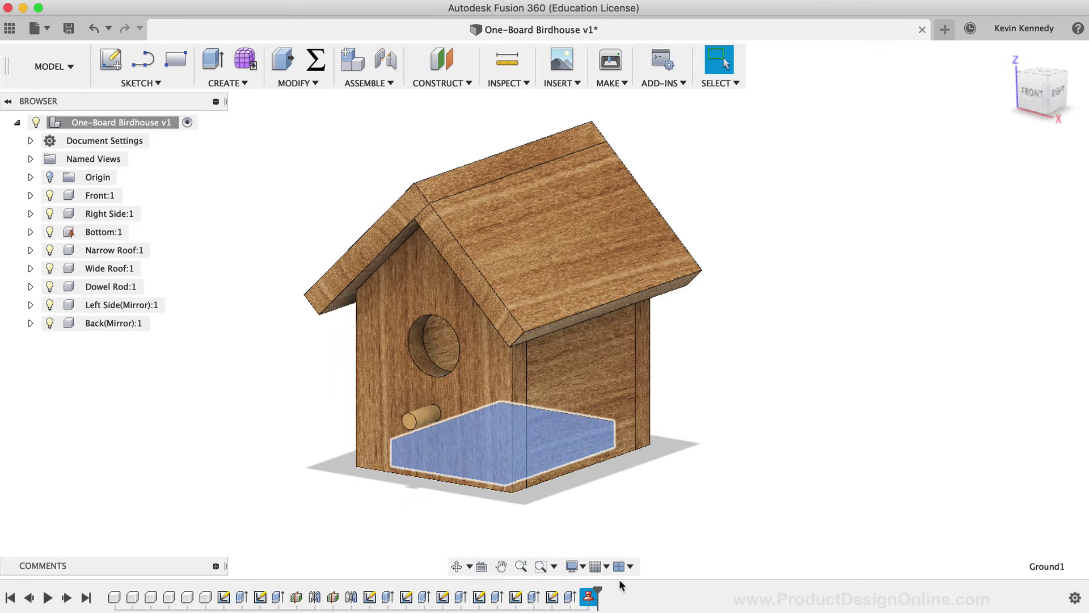
left_click(670, 512)
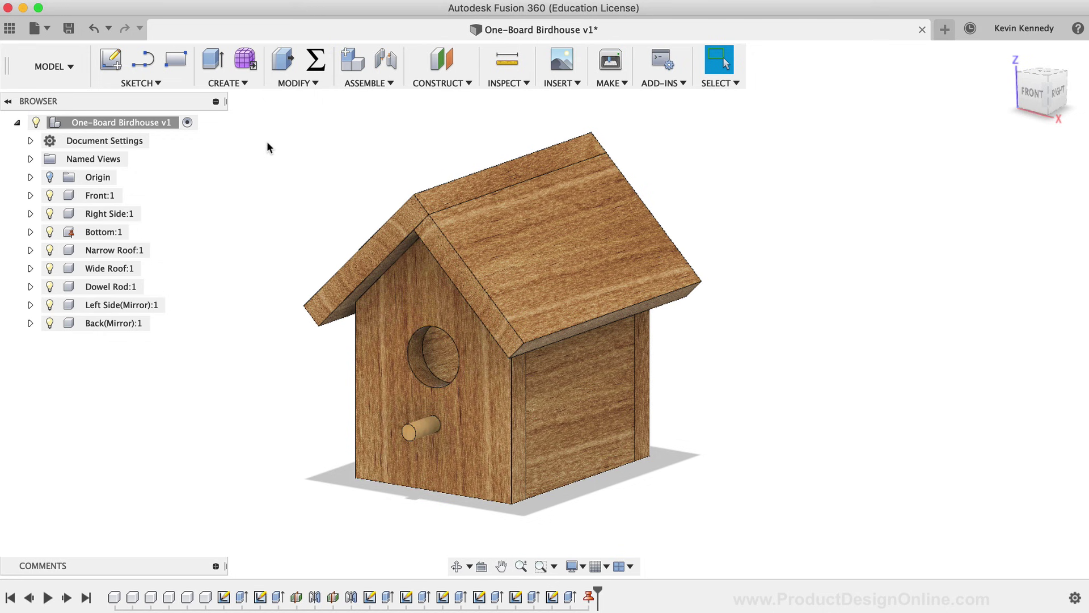
Step: Join all the birdhouse components in a Rigid Group with Include Child Components enabled
left_click_drag(373, 172, 759, 534)
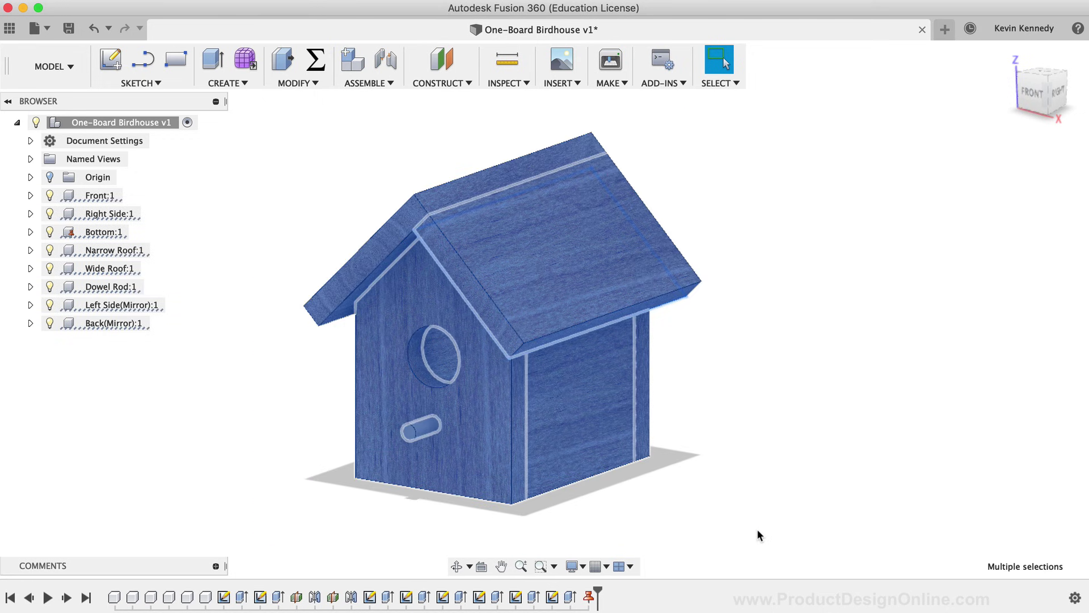
left_click(384, 85)
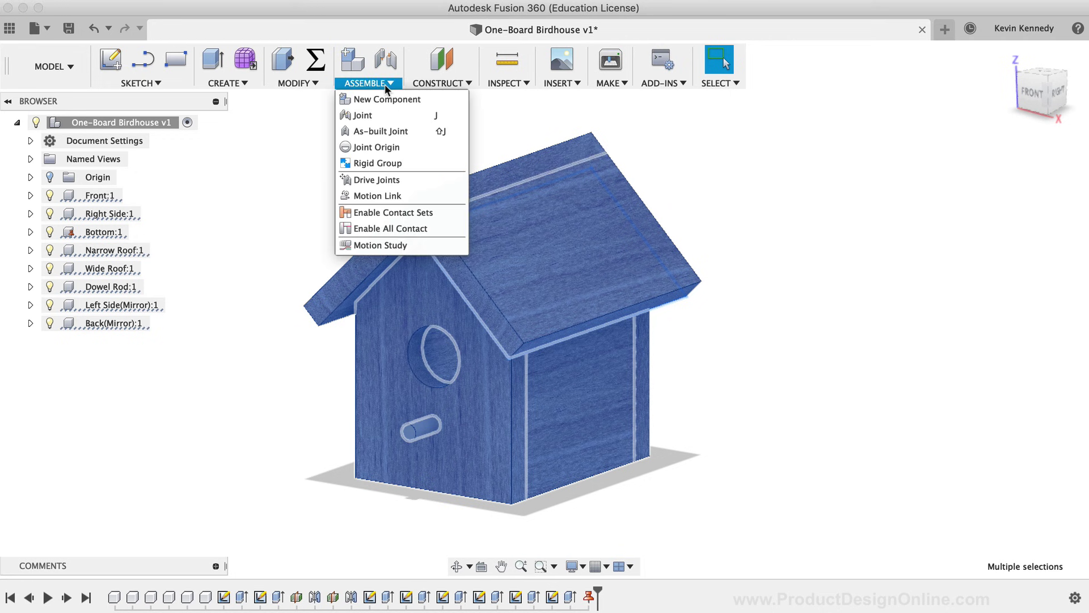
left_click(421, 162)
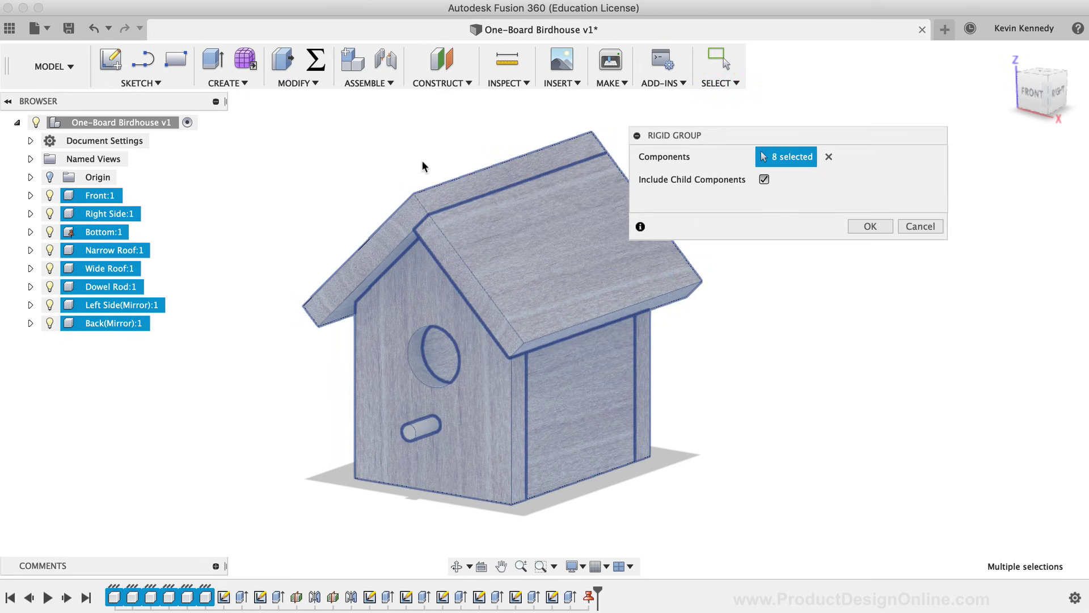
left_click(871, 227)
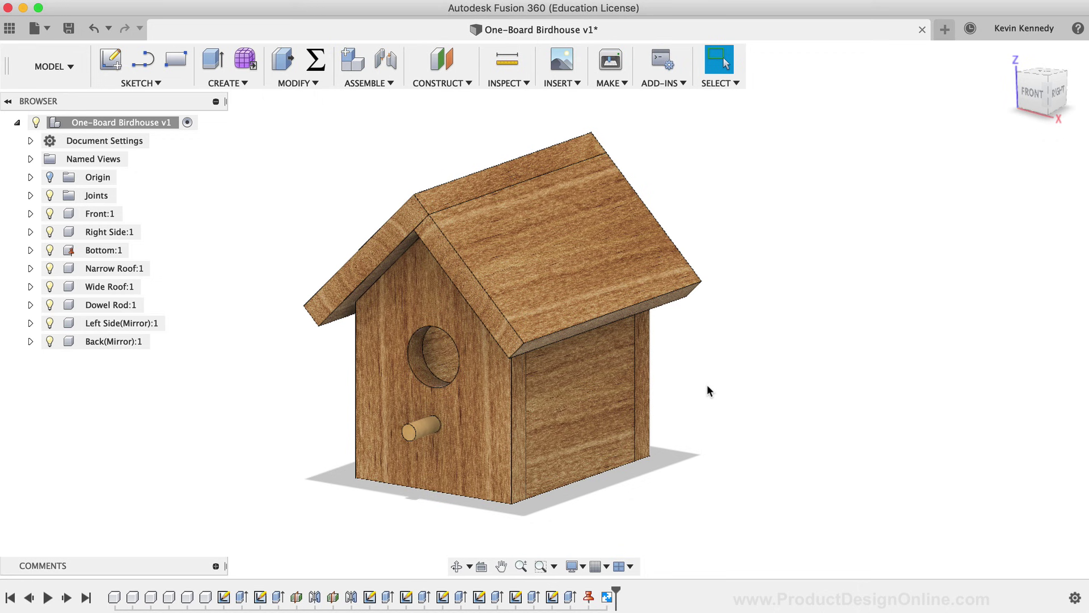
Step: Set the thickness user parameter to 0.5 in
scroll(709, 391, "down", 5)
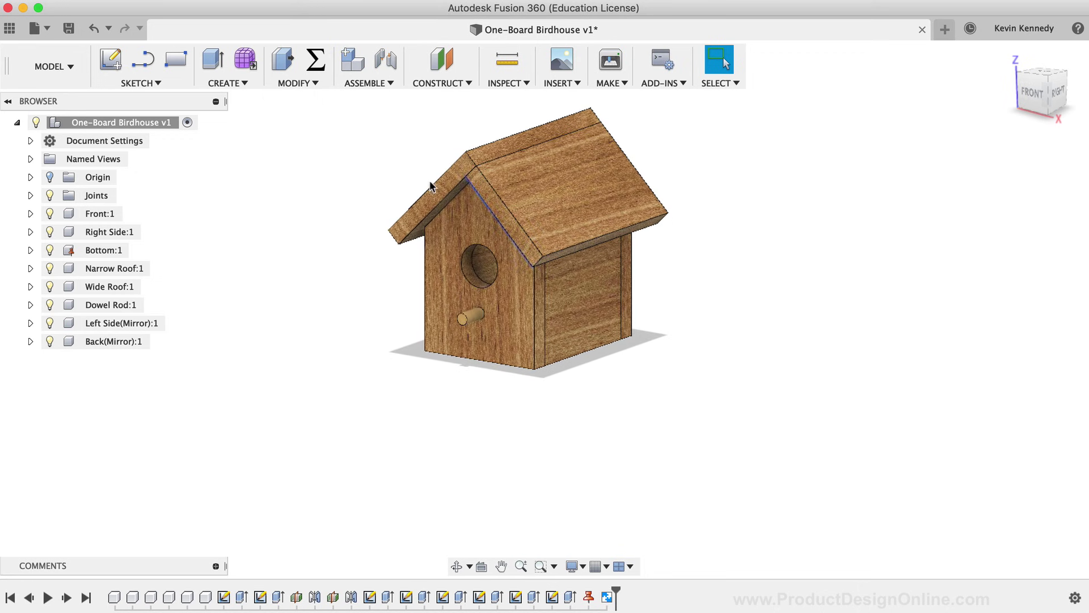
left_click(316, 63)
left_click_drag(400, 176, 383, 387)
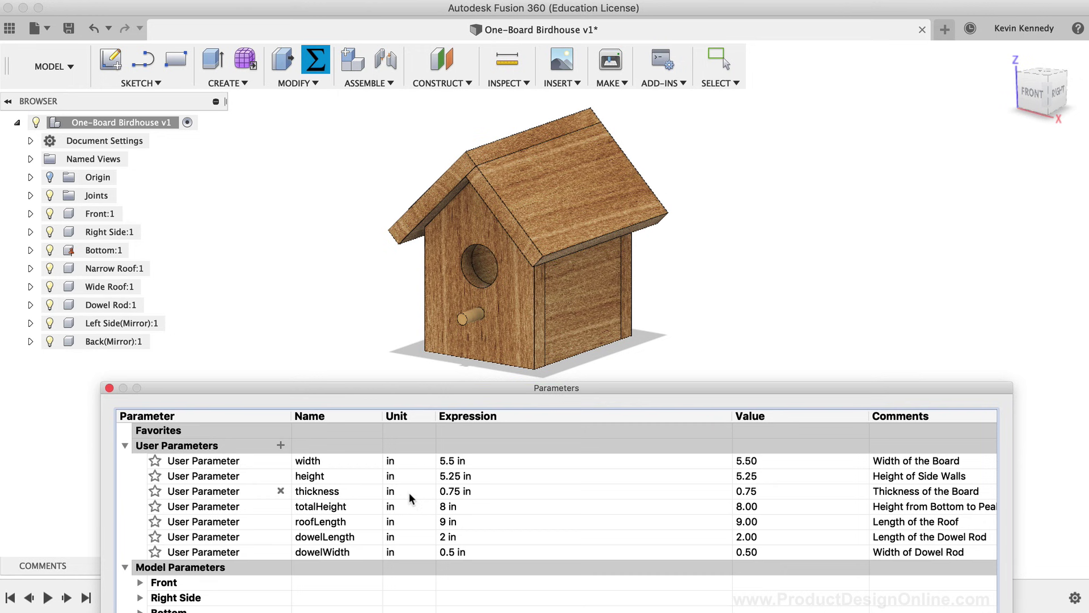
left_click(451, 491)
key("BackSpace")
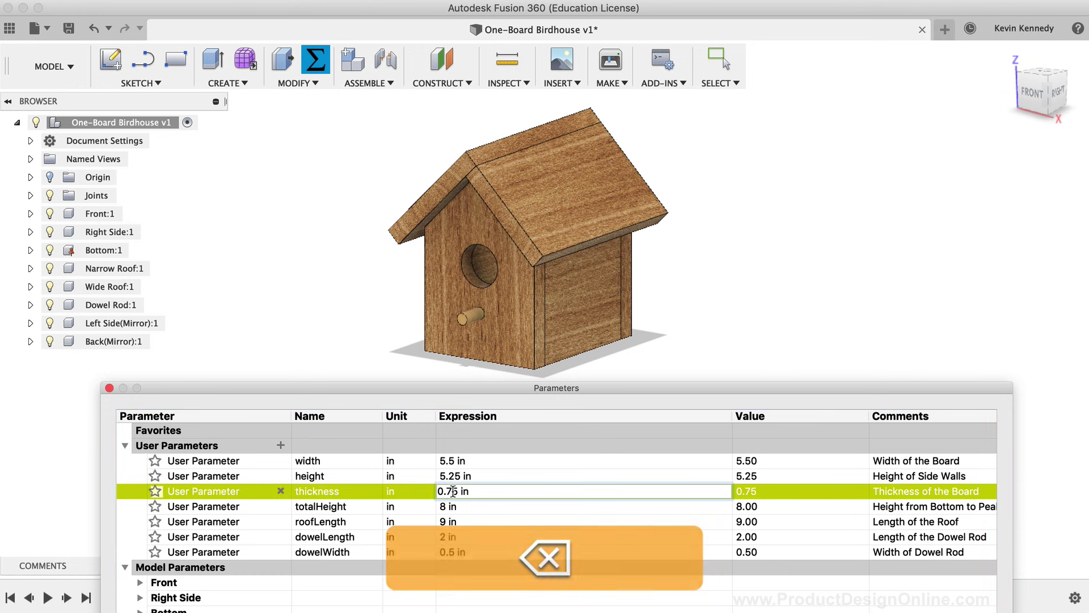
key("Return")
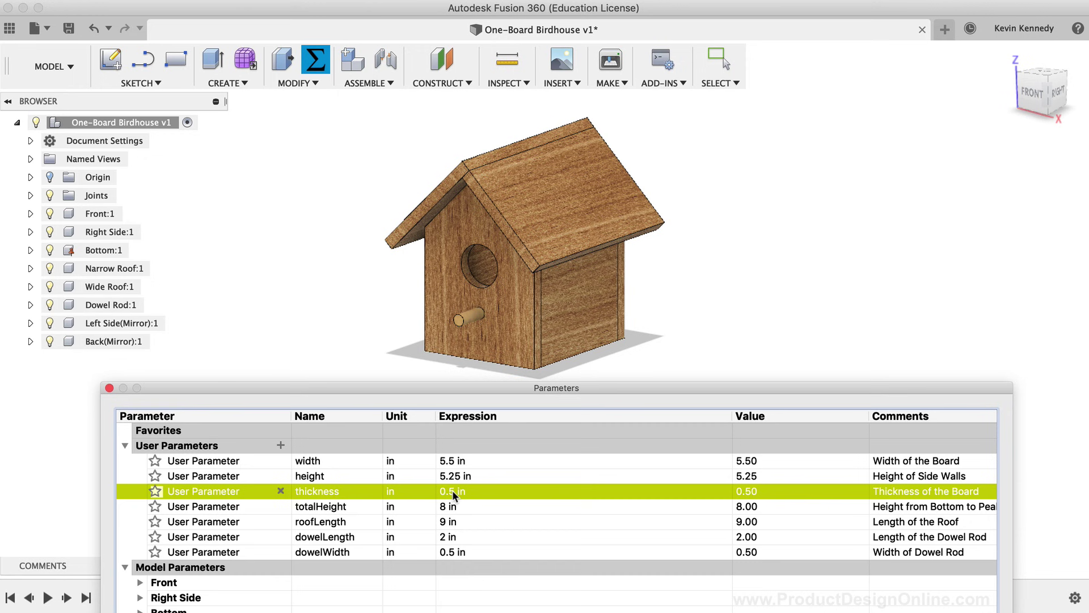
Step: Inspect the thinner boards from below and the front, and set the roofLength user parameter to 8 in
left_click_drag(1022, 119, 873, 98)
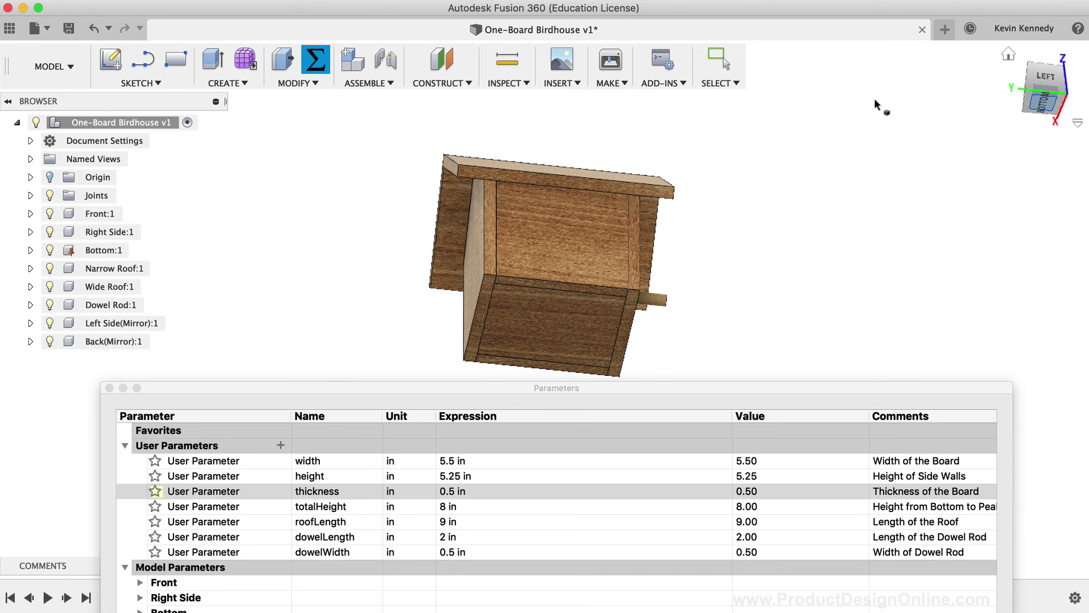
left_click(1030, 74)
key("F6")
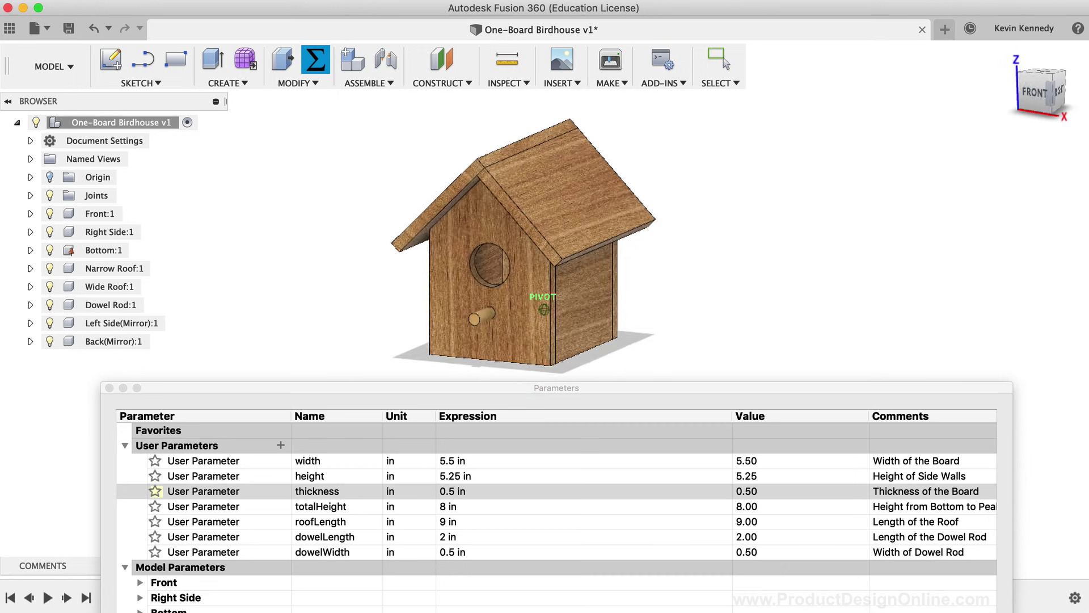
middle_click_drag(544, 278, 560, 275, "shift")
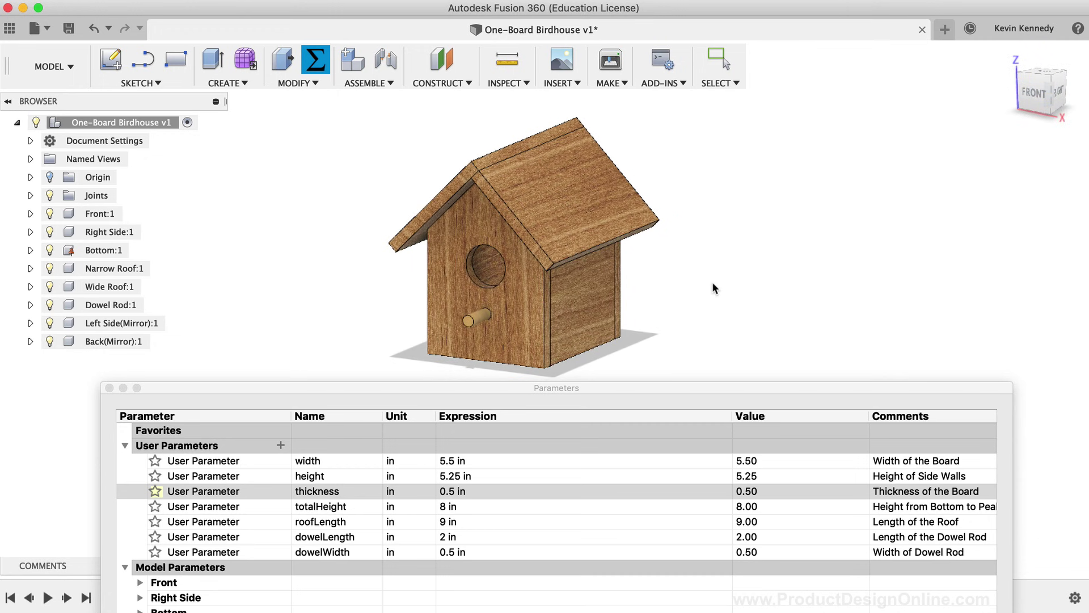
left_click(441, 521)
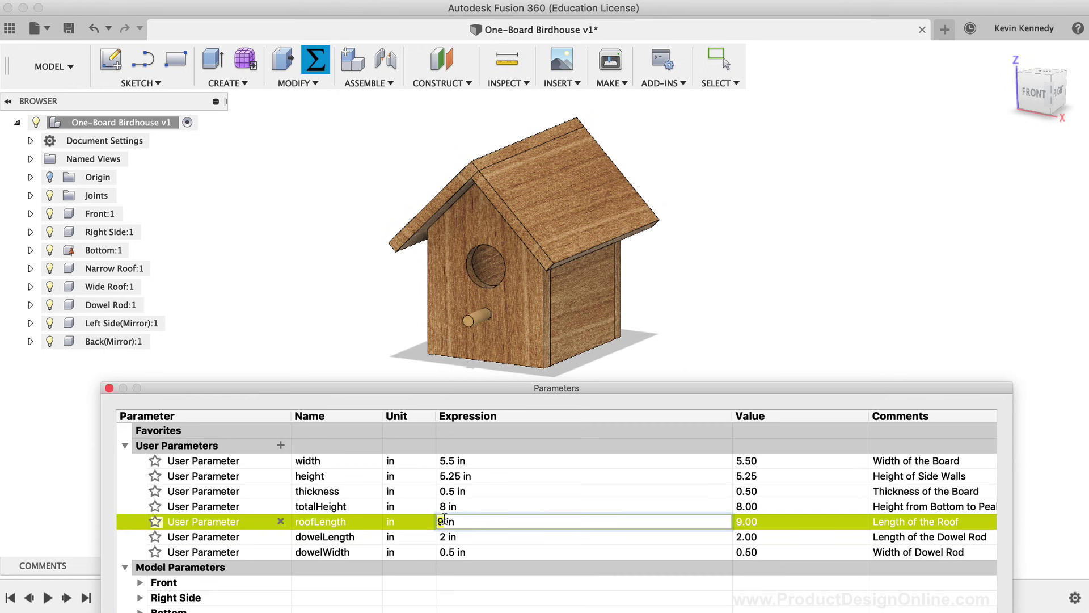
type("8")
key("Return")
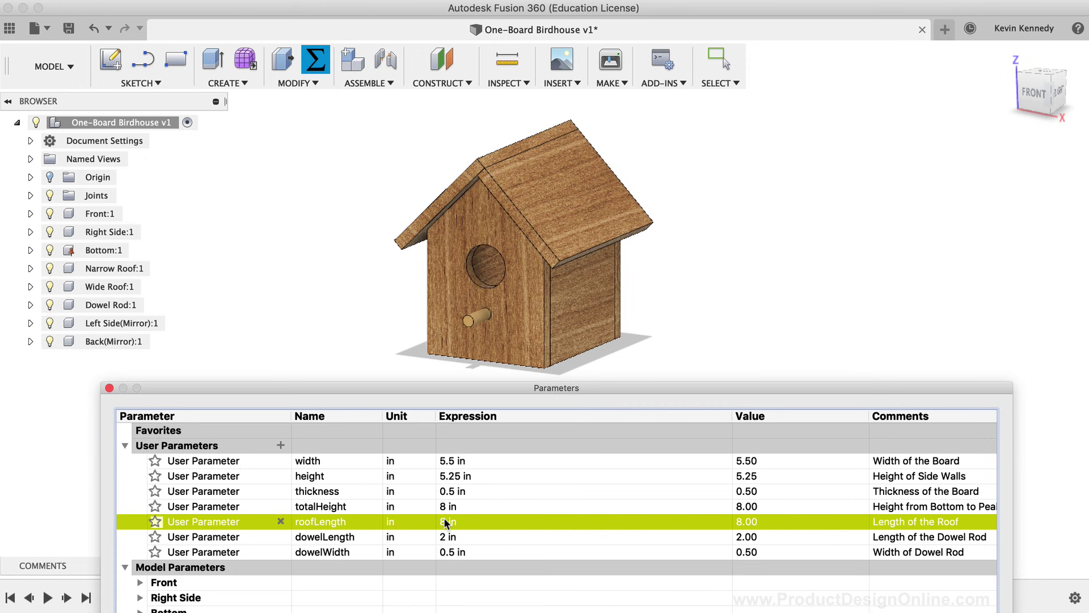
Step: Set the dowelWidth user parameter to 0.75 in and dowelLength to 2.5 in
left_click(446, 551)
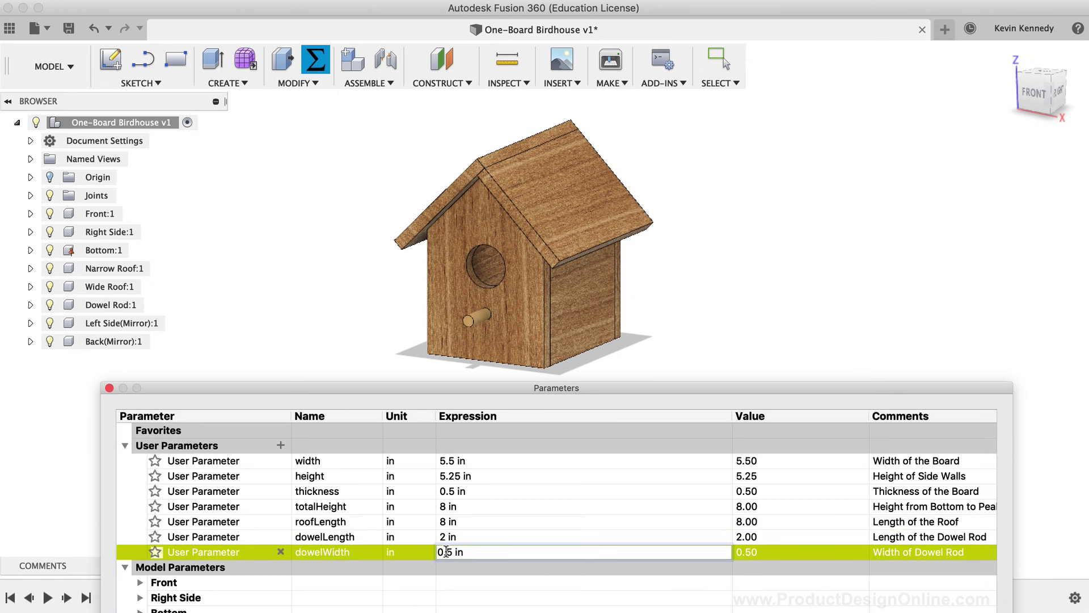
type("7")
key("Return")
left_click(446, 536)
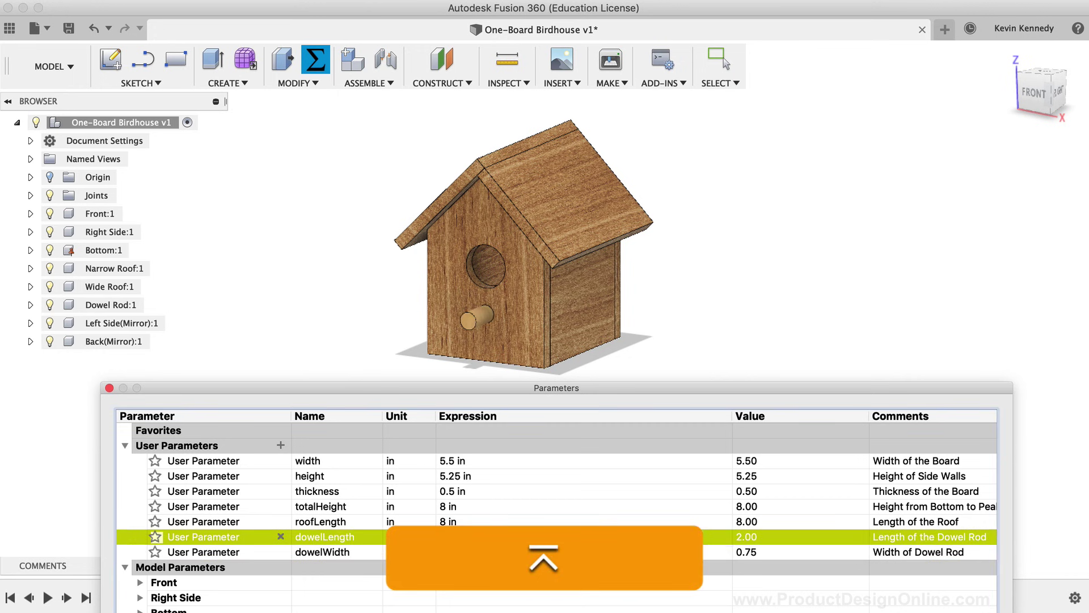
type(".5")
key("Return")
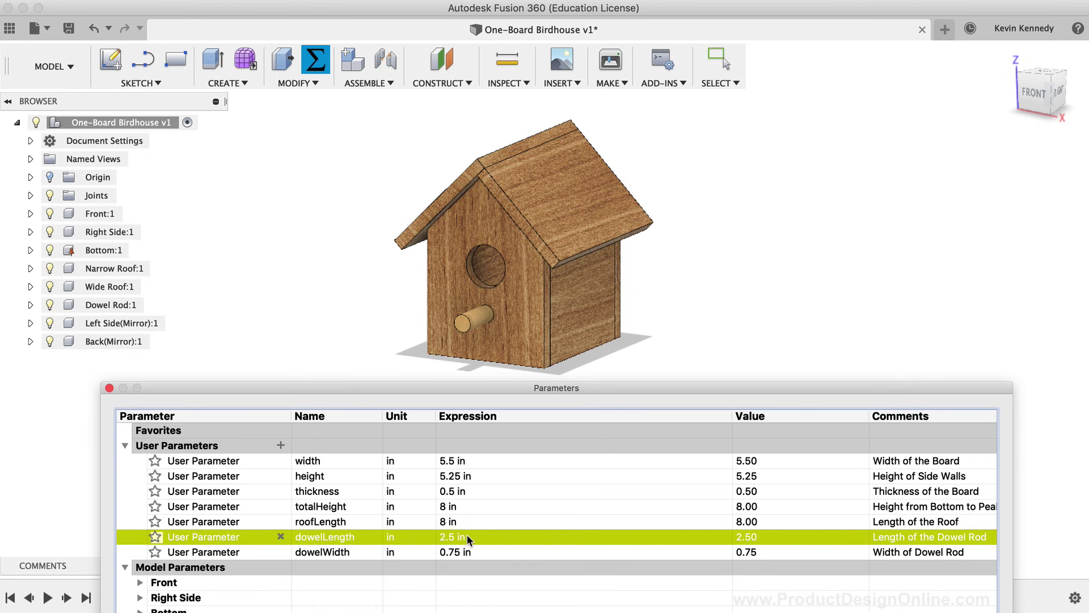
Step: Set the board's width user parameter to 6.5 in and check the birdhouse from the front
double_click(443, 461)
left_click(442, 461)
key("BackSpace")
type("6")
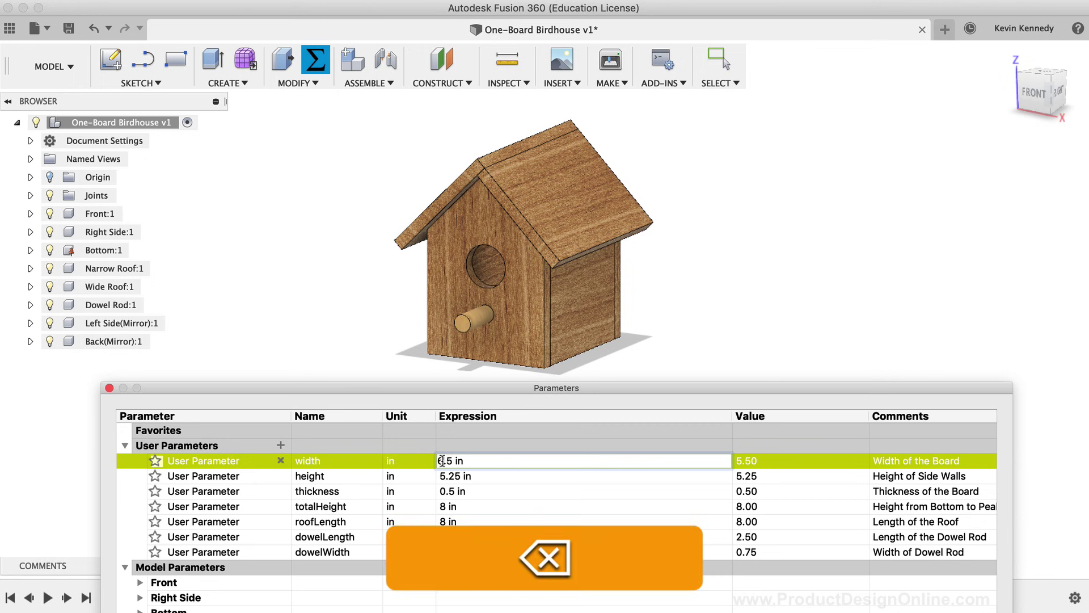
key("Return")
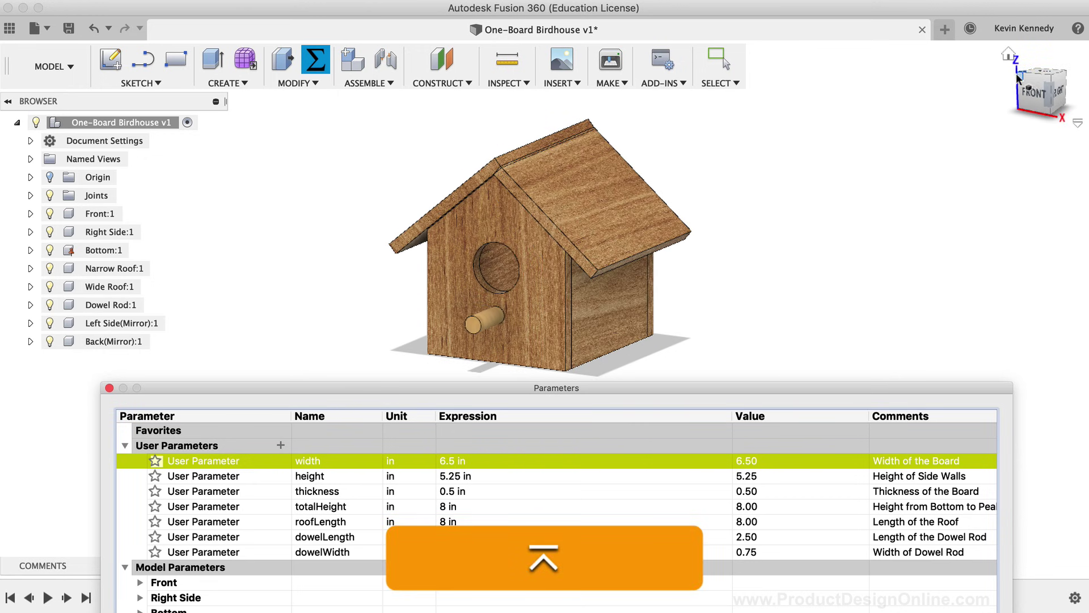
left_click(1027, 90)
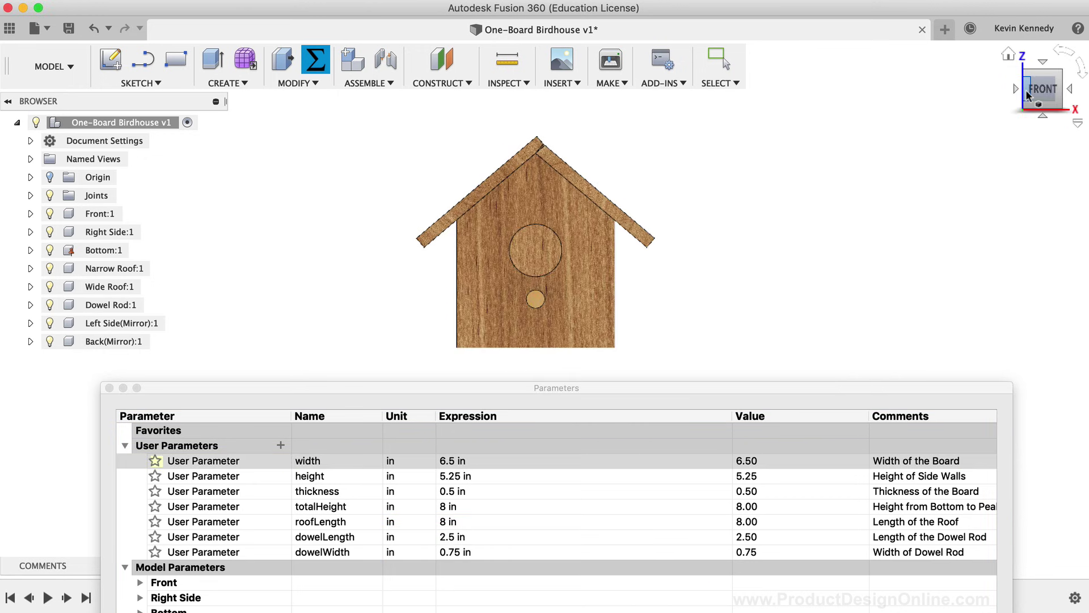
Step: Examine how the roof boards meet the front board and side walls, zooming in from the front and from angled views
left_click(557, 149)
scroll(556, 149, "up", 5)
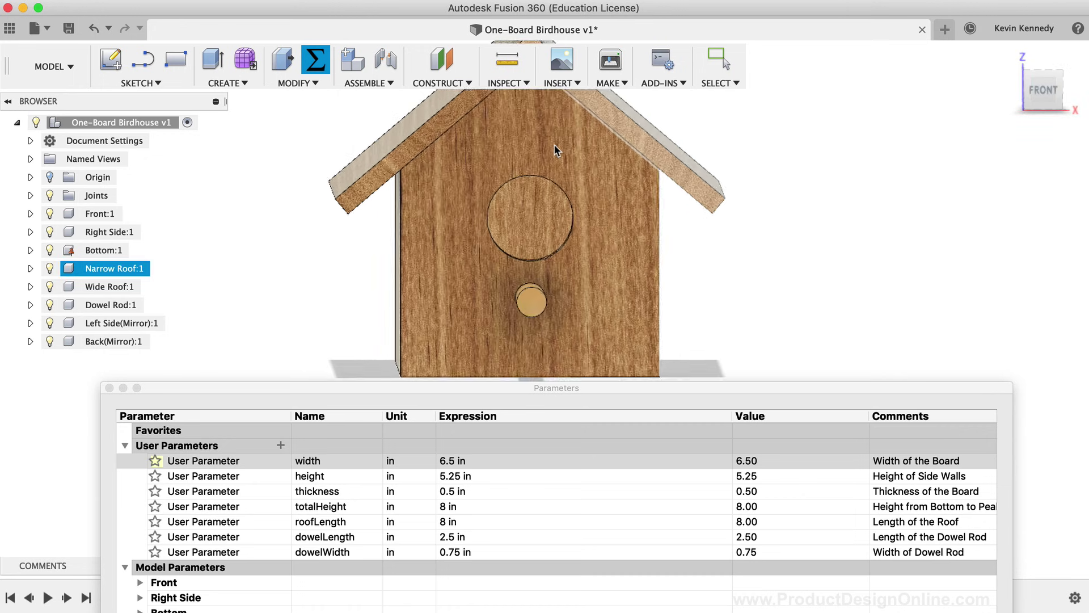
scroll(554, 144, "down", 5)
key("Escape")
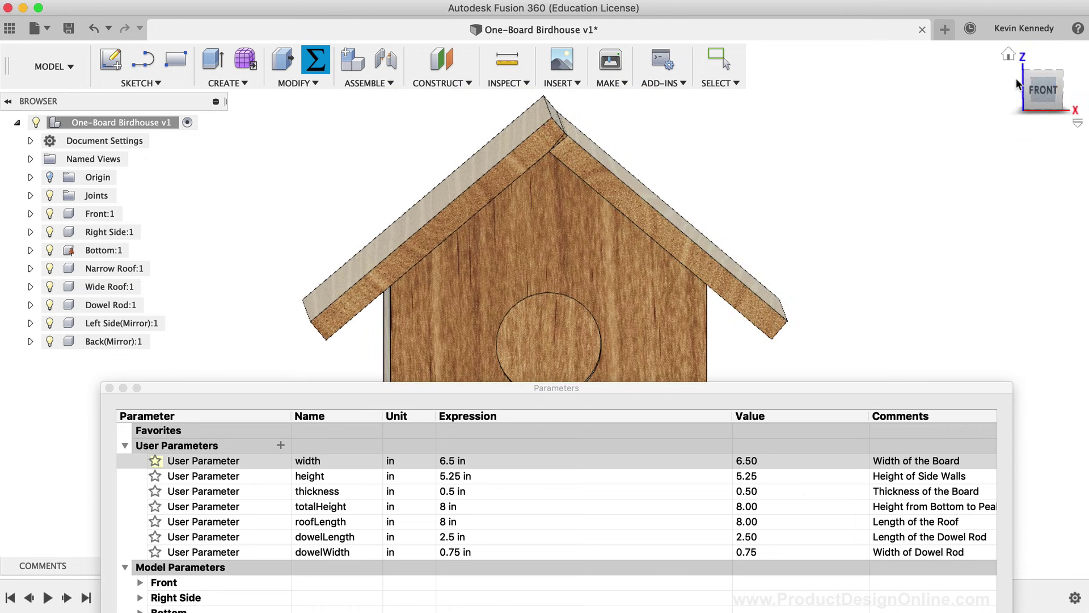
left_click(1034, 73)
left_click_drag(1034, 72, 1058, 89)
left_click(629, 154)
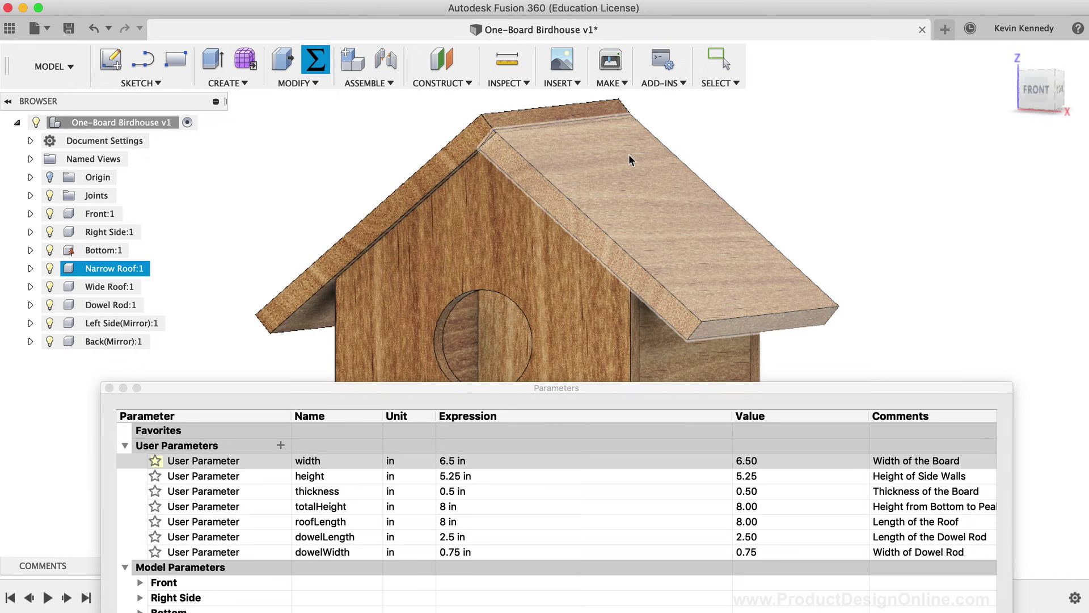
scroll(628, 155, "down", 5)
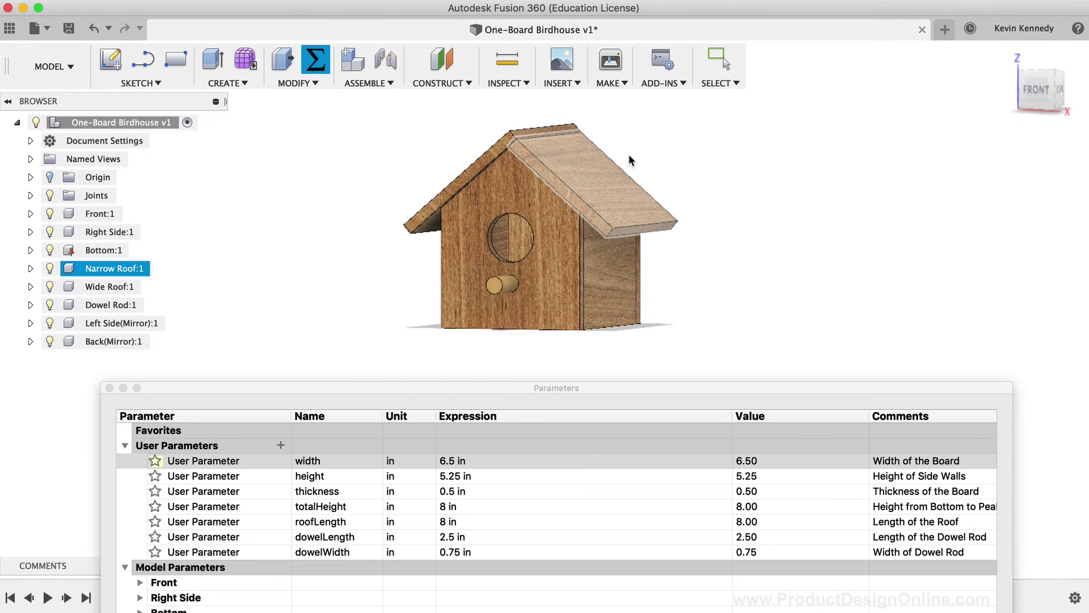
key("Escape")
left_click(1053, 78)
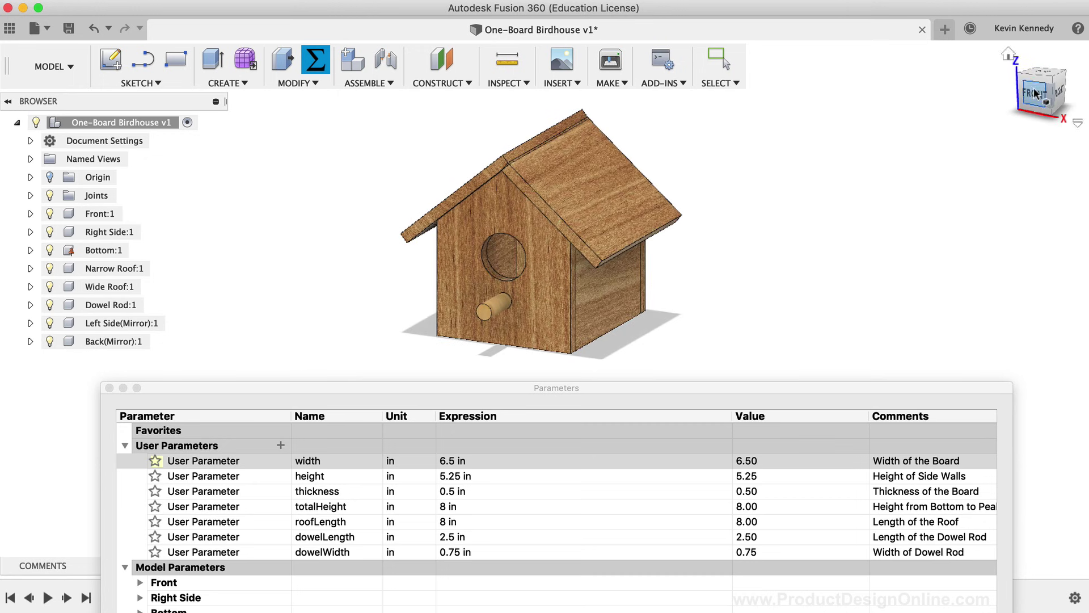
left_click(594, 228)
scroll(594, 228, "up", 3)
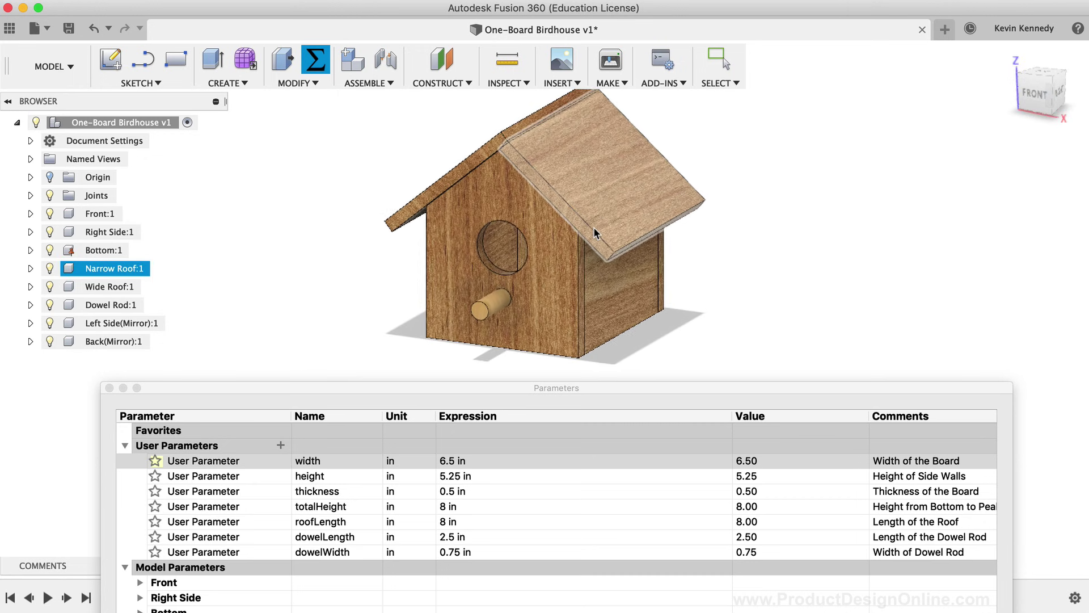
key("Escape")
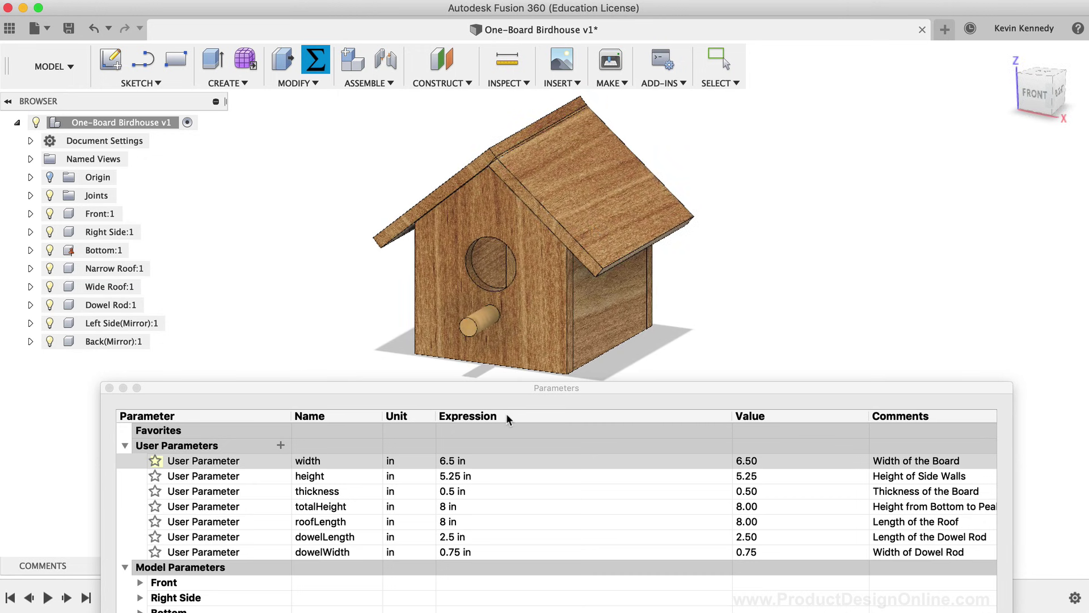
Step: Set the board's width user parameter to 5.5 in and close the parameter list
double_click(445, 459)
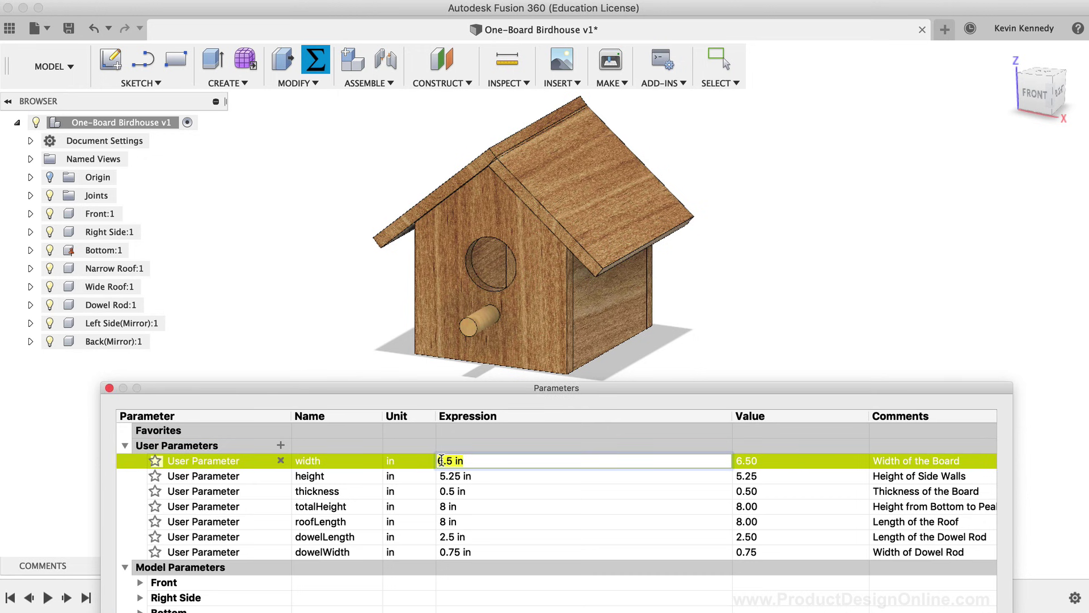
key("BackSpace")
type("5")
key("Return")
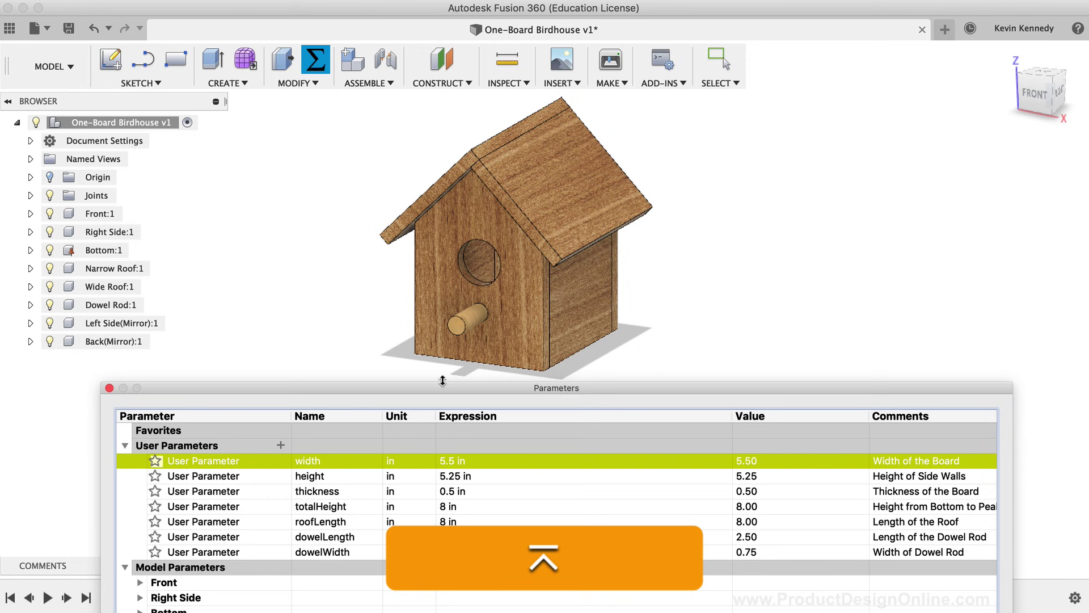
left_click_drag(443, 386, 426, 129)
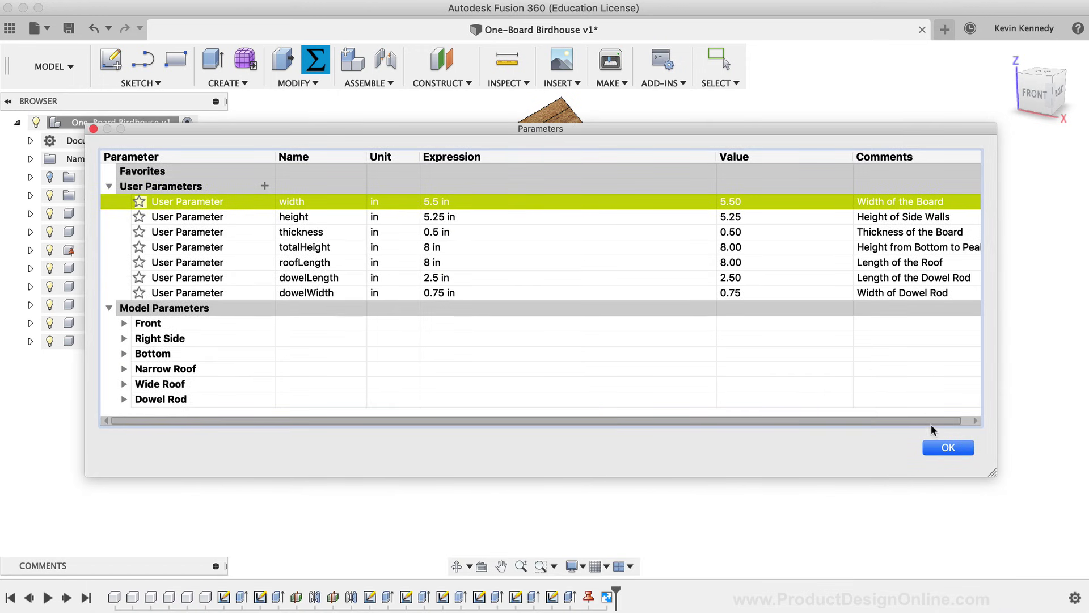
left_click(946, 448)
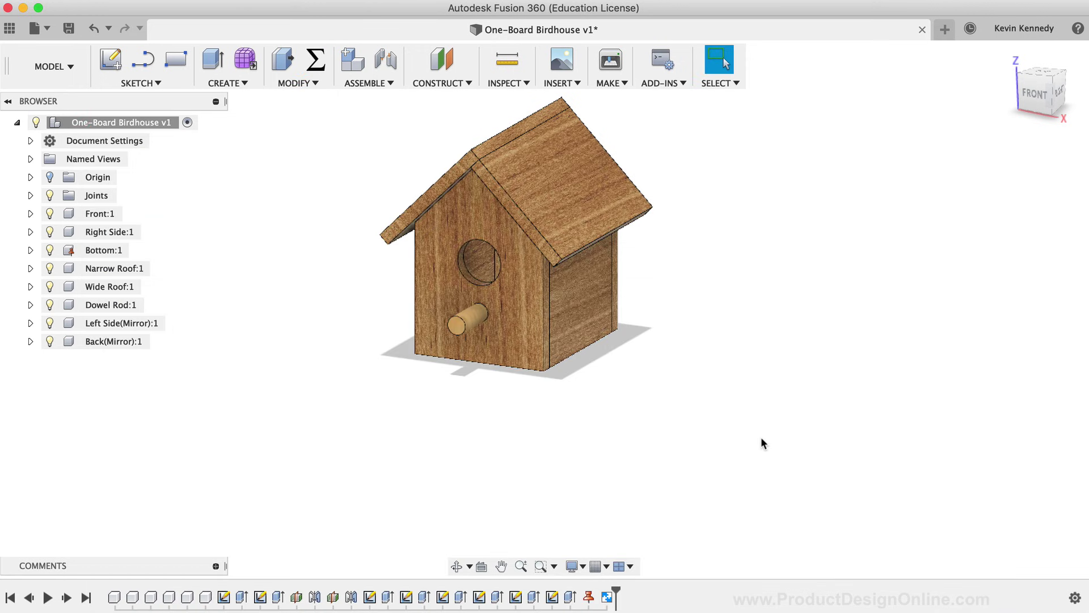
Step: Activate the Front component, edit its profile sketch and set the left wall-height dimension to totalHeight - width / 2, copying the expression
left_click(101, 214)
left_click(131, 214)
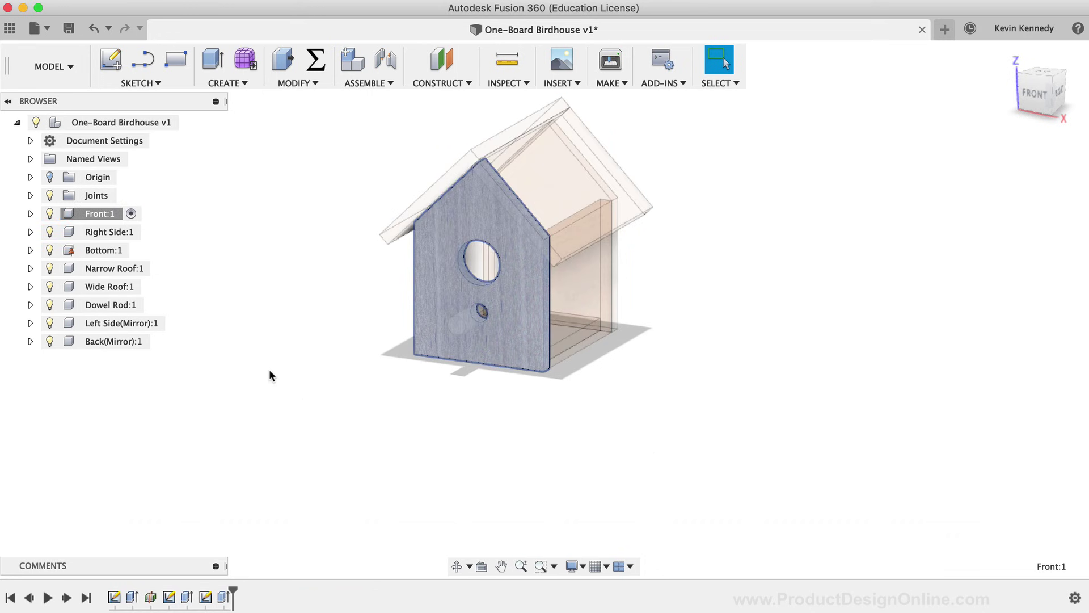
double_click(114, 597)
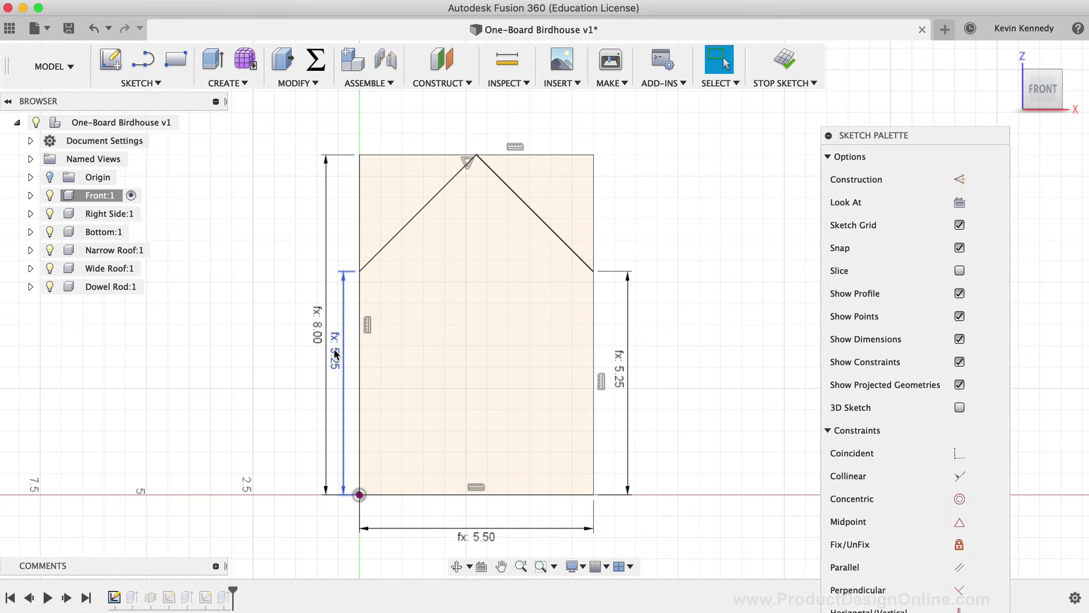
double_click(335, 362)
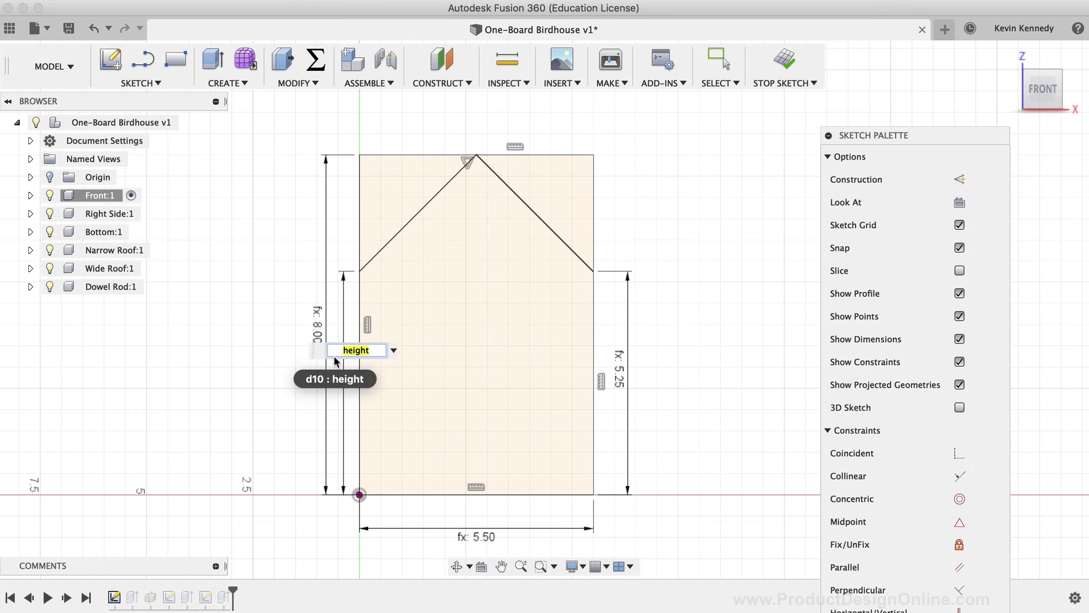
type("tot")
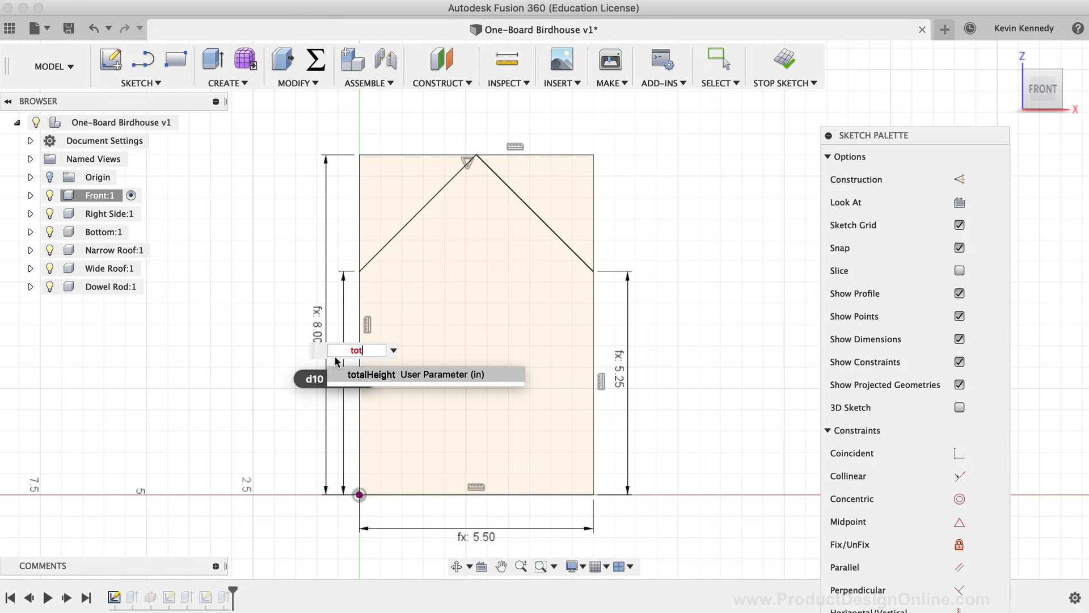
left_click(360, 378)
type("-wi")
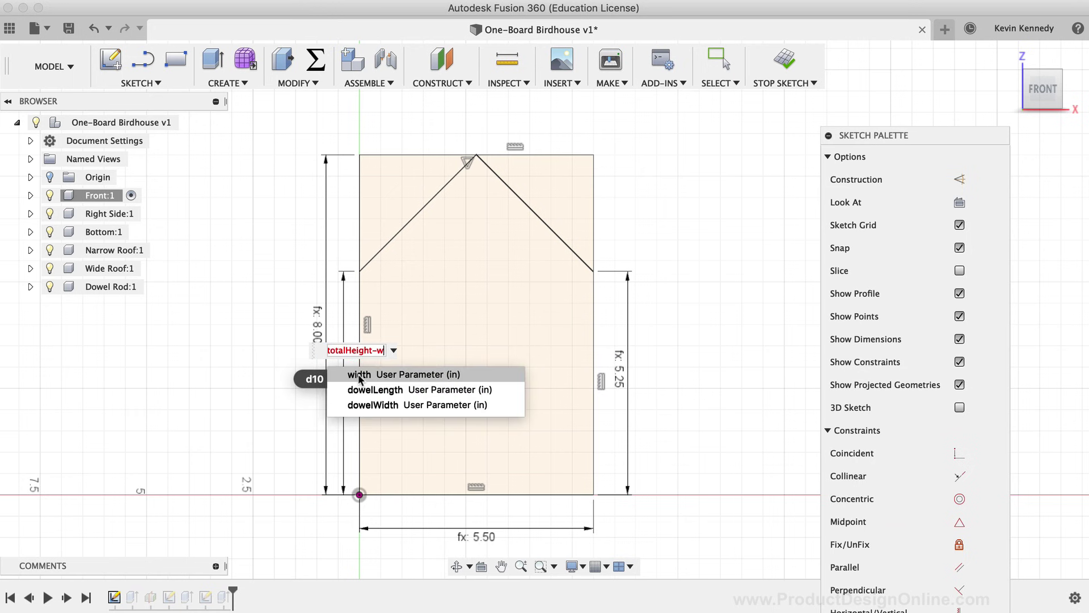
left_click(360, 379)
type("/2")
key("super+a")
key("super+Return")
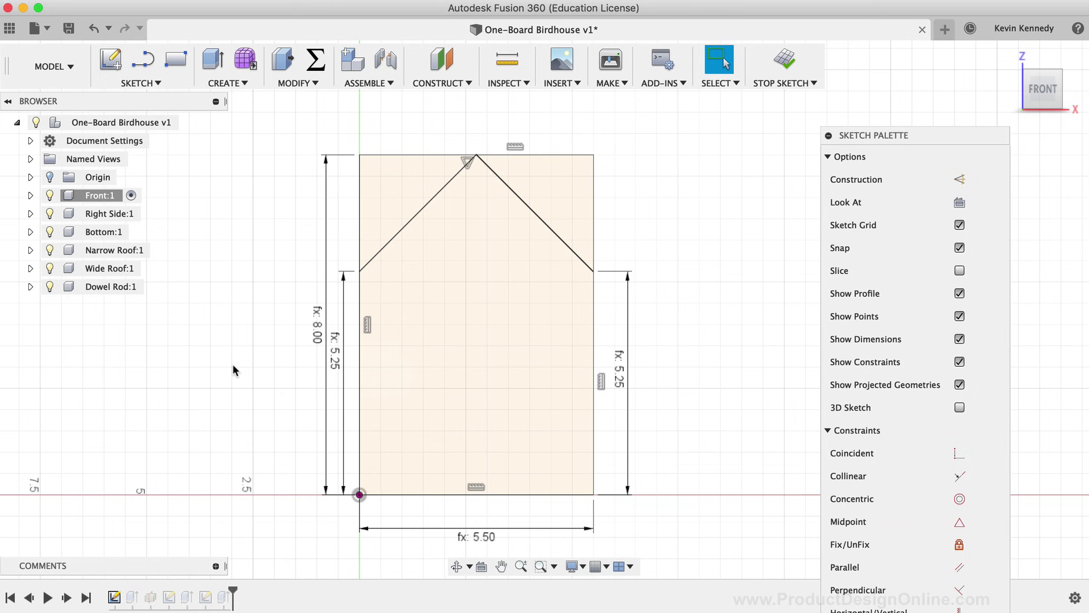
Step: Apply the same totalHeight - width / 2 expression to the right wall-height dimension and finish the sketch
double_click(334, 363)
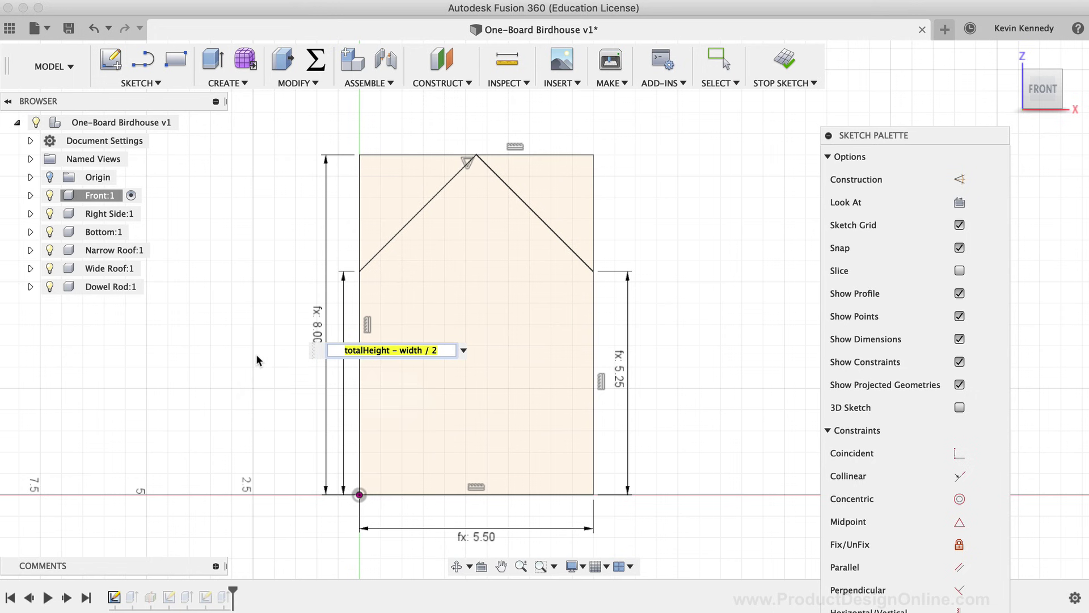
key("Return")
double_click(620, 368)
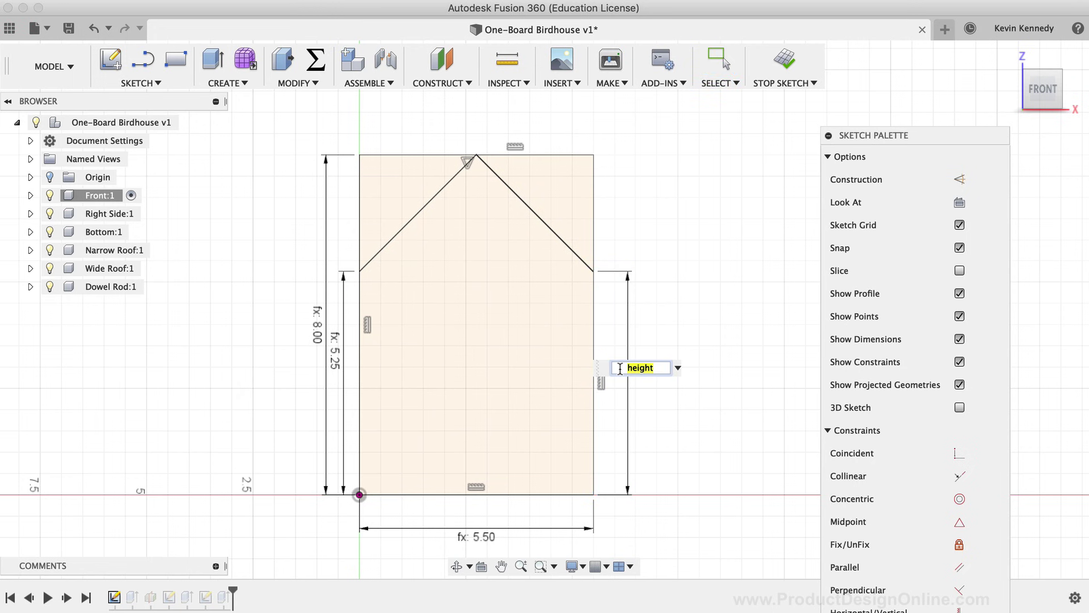
key("super+v")
key("Return")
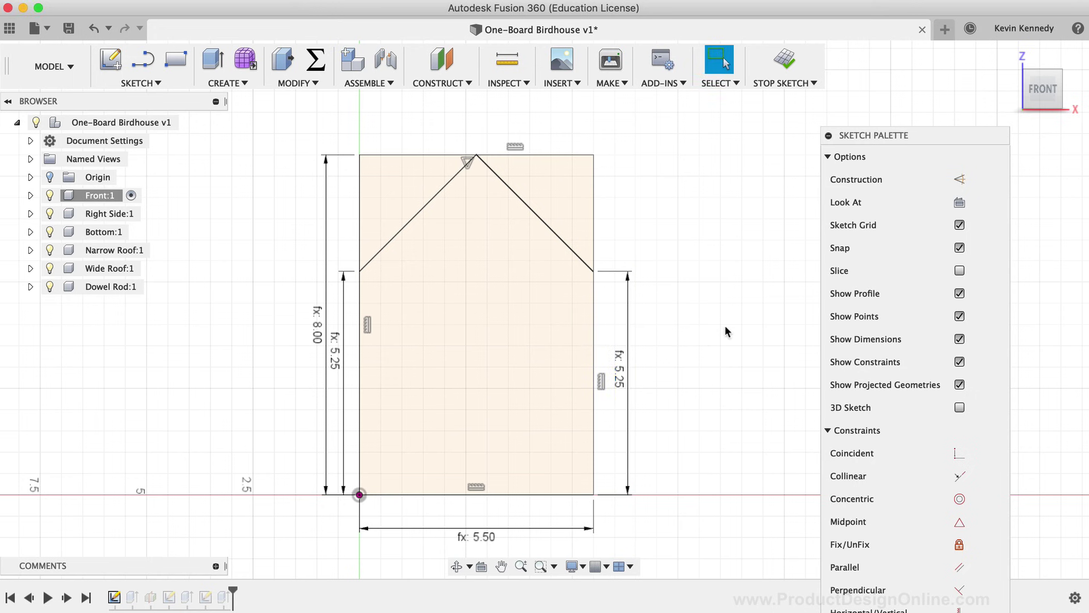
left_click(784, 60)
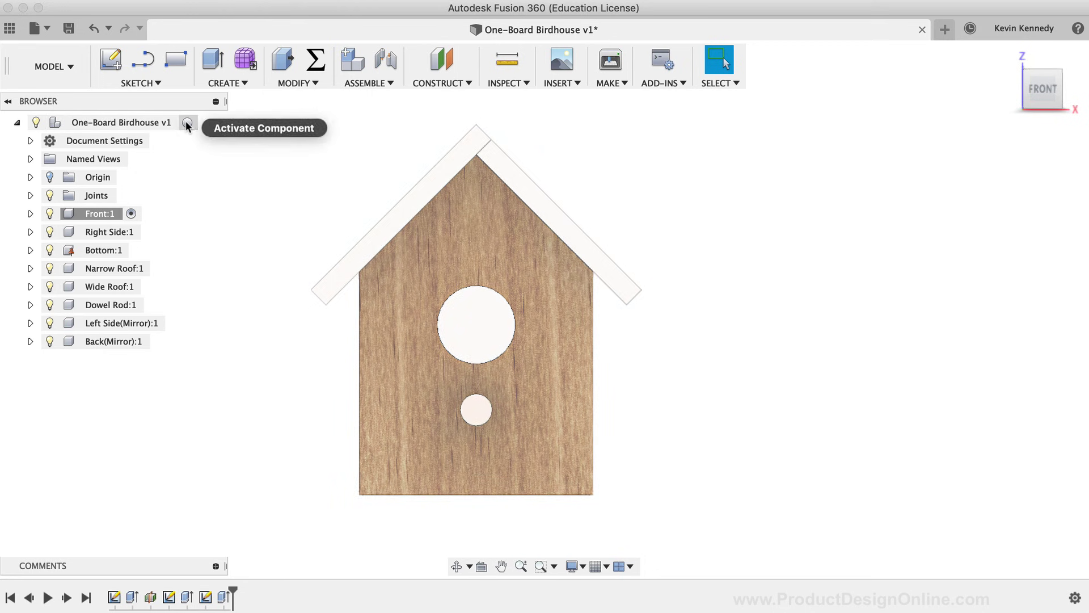
Step: Reactivate the top-level birdhouse component and set the width user parameter to 6.5 in
left_click(187, 122)
left_click(1008, 54)
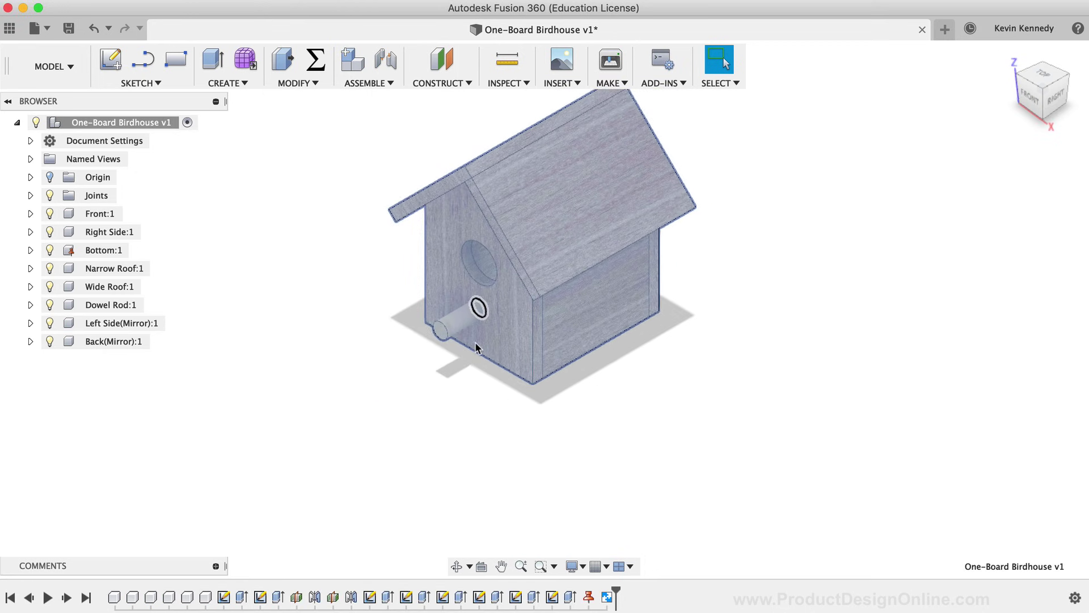
left_click(316, 60)
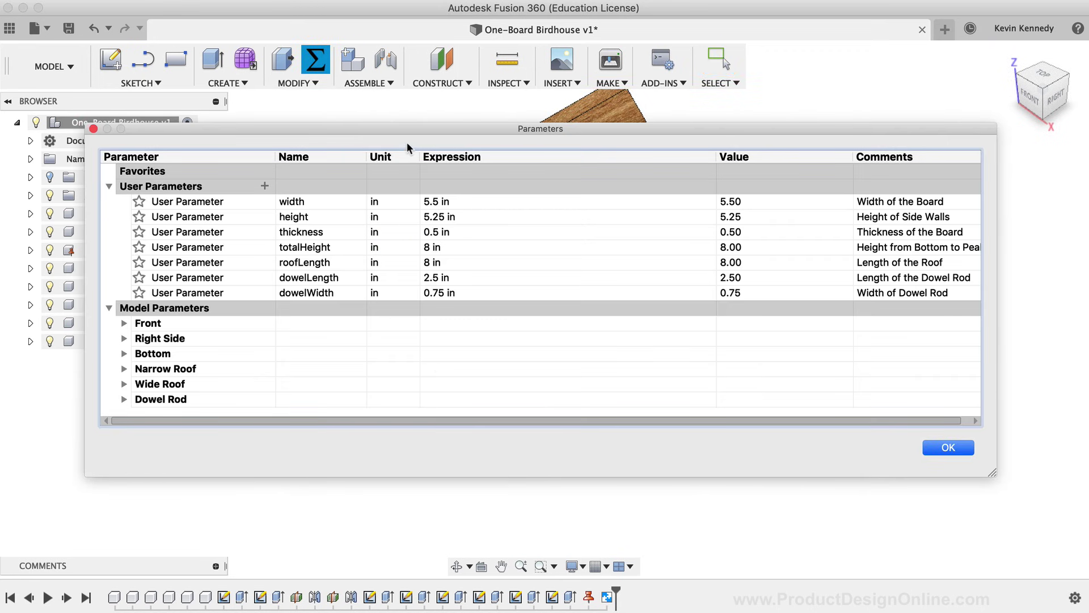
left_click_drag(406, 128, 406, 413)
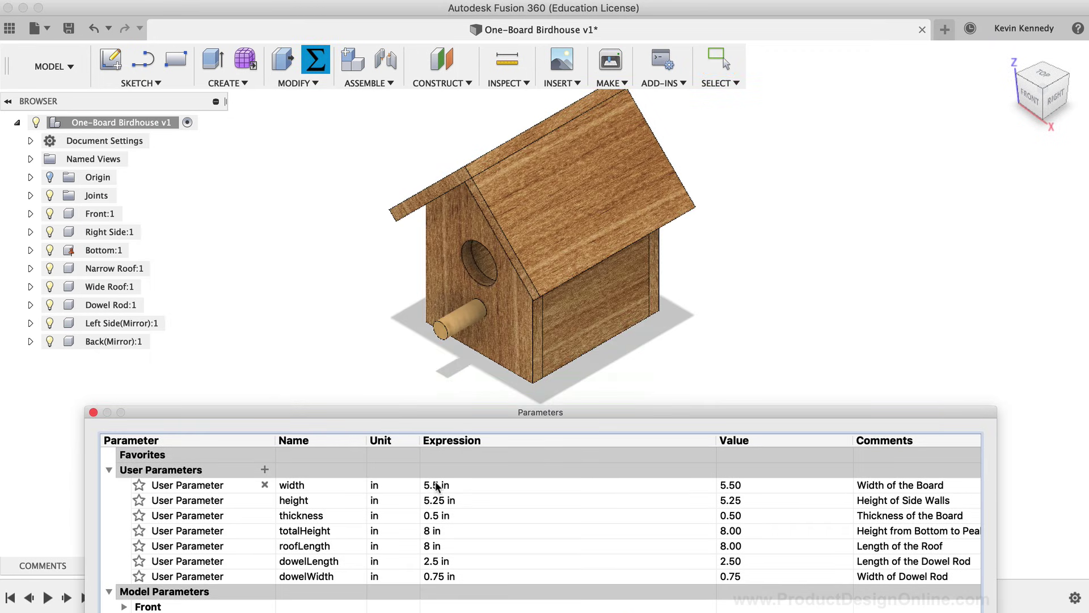
left_click(427, 485)
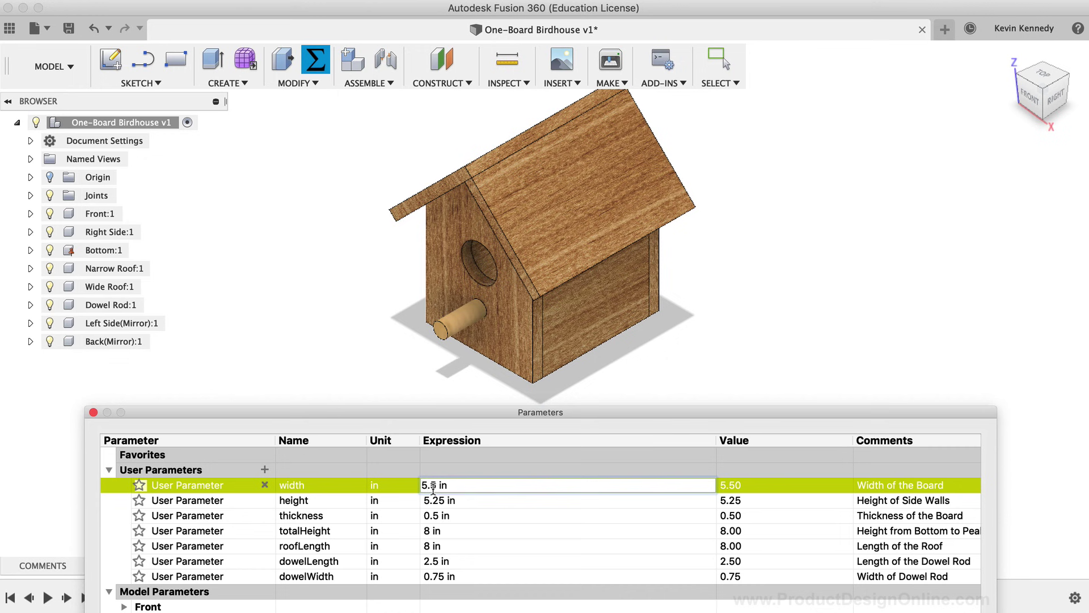
key("BackSpace")
type("6")
key("Return")
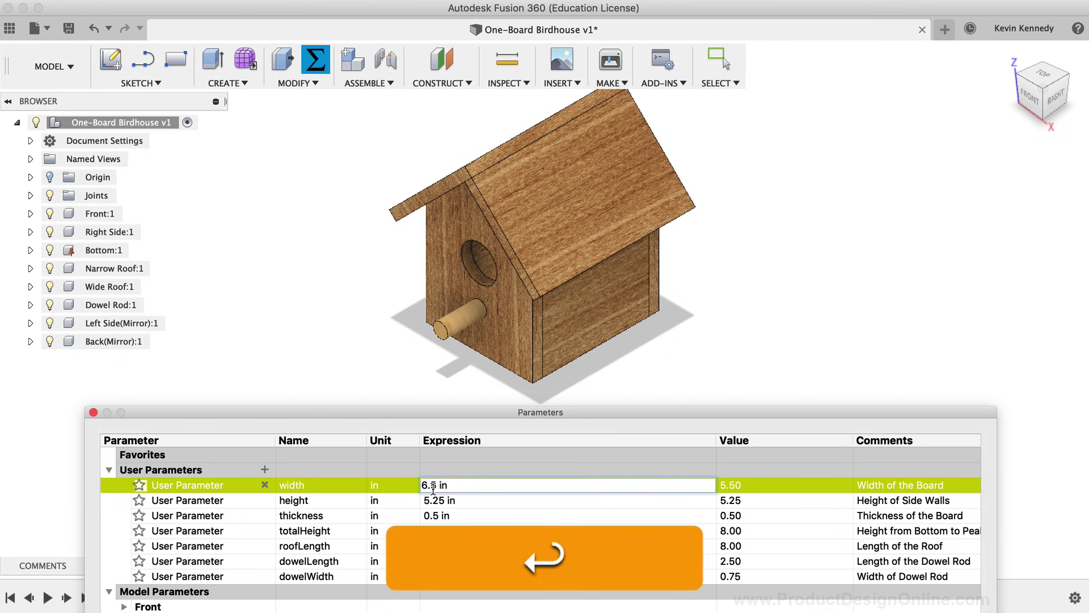
Step: Check the roof fit from the front and at an angle, and set the width user parameter to 5.5 in
left_click(1030, 98)
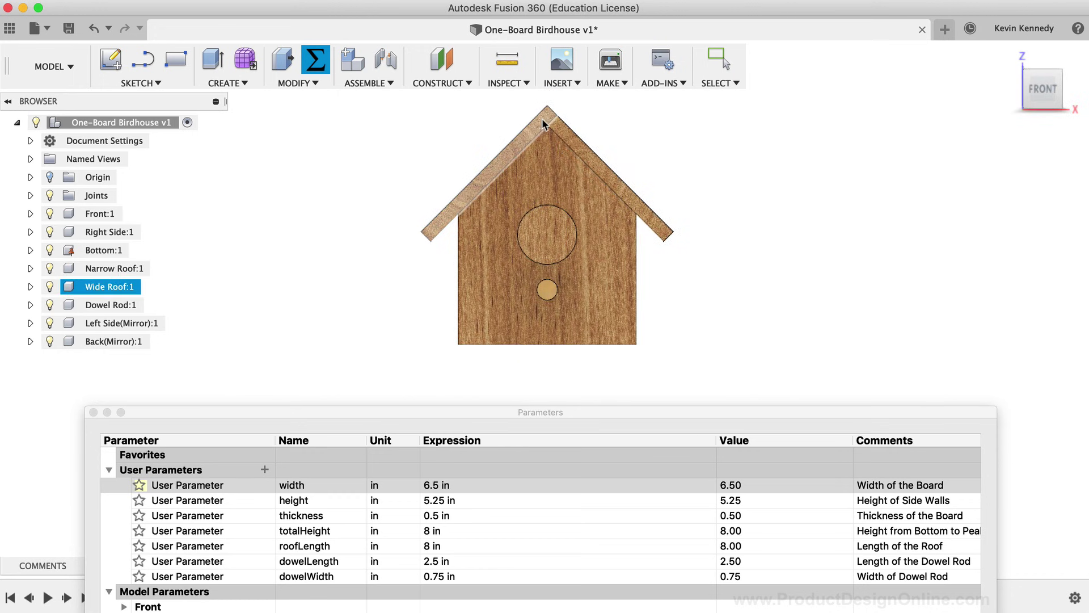
left_click_drag(1043, 90, 1005, 114)
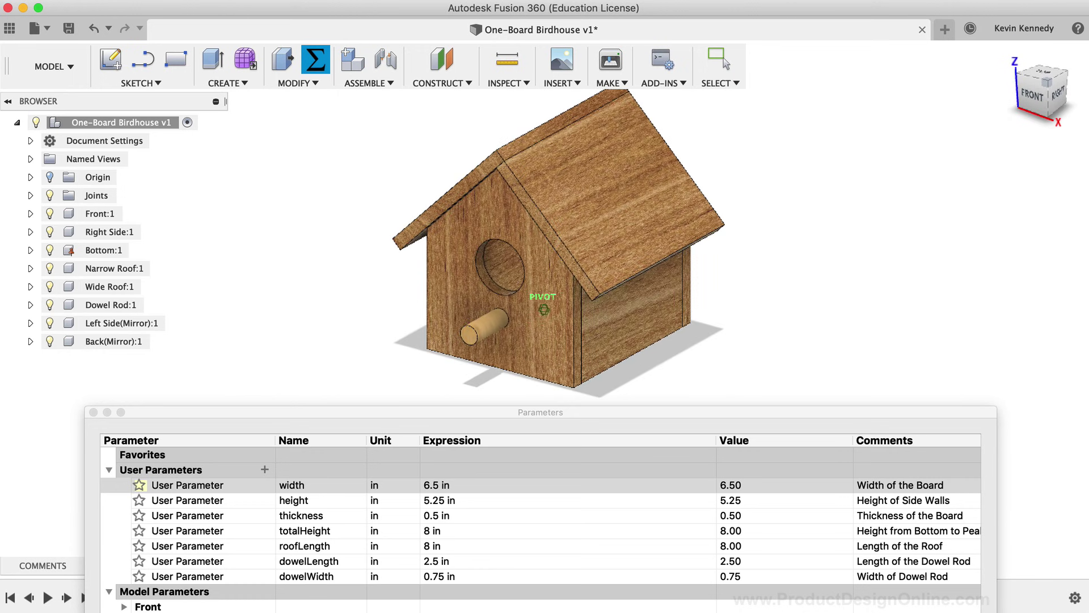
scroll(682, 148, "up", 1)
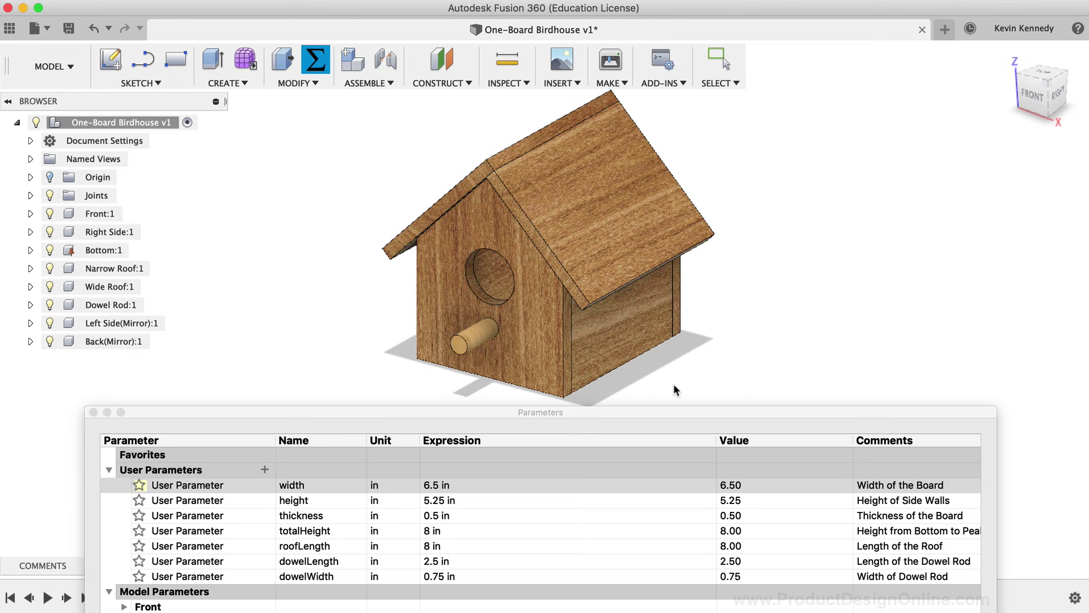
left_click(426, 485)
key("BackSpace")
type("5")
key("Return")
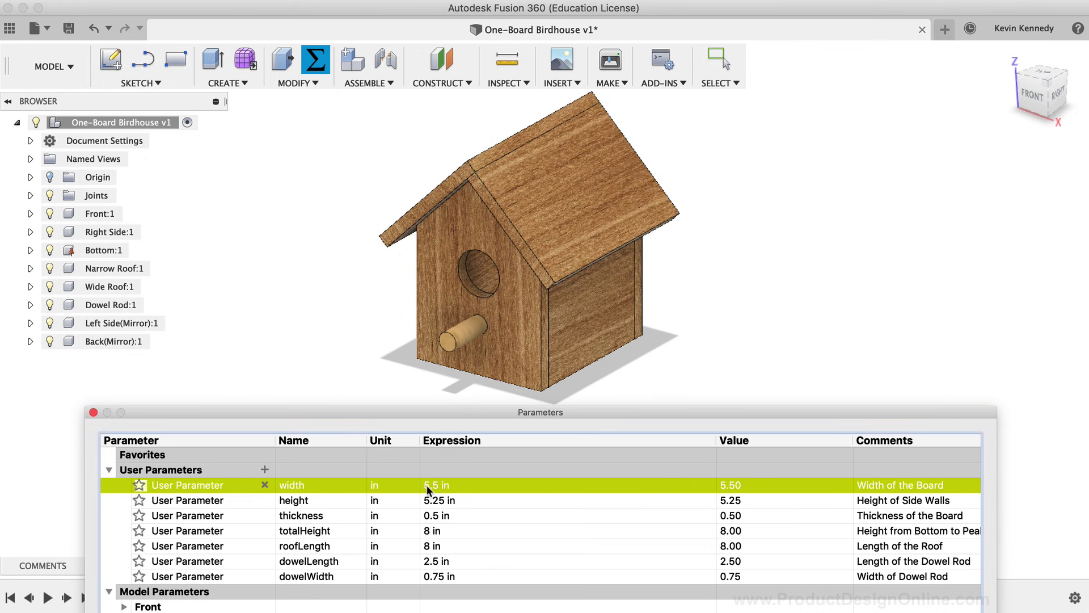
Step: Set the thickness user parameter to 0.75 in and roofLength to 9 in
left_click(433, 515)
type("7")
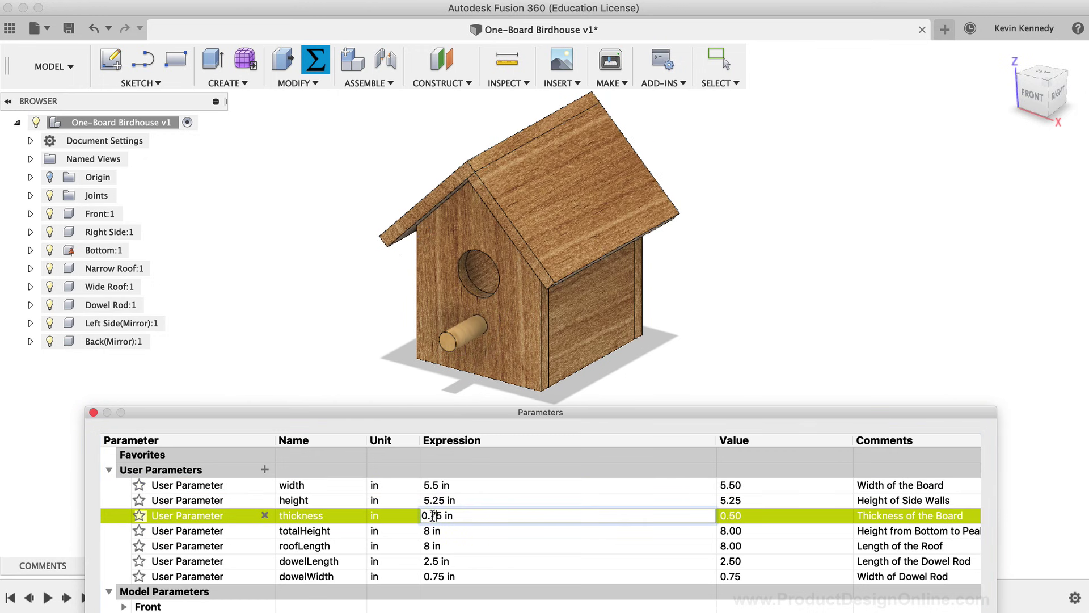
key("Return")
left_click(431, 548)
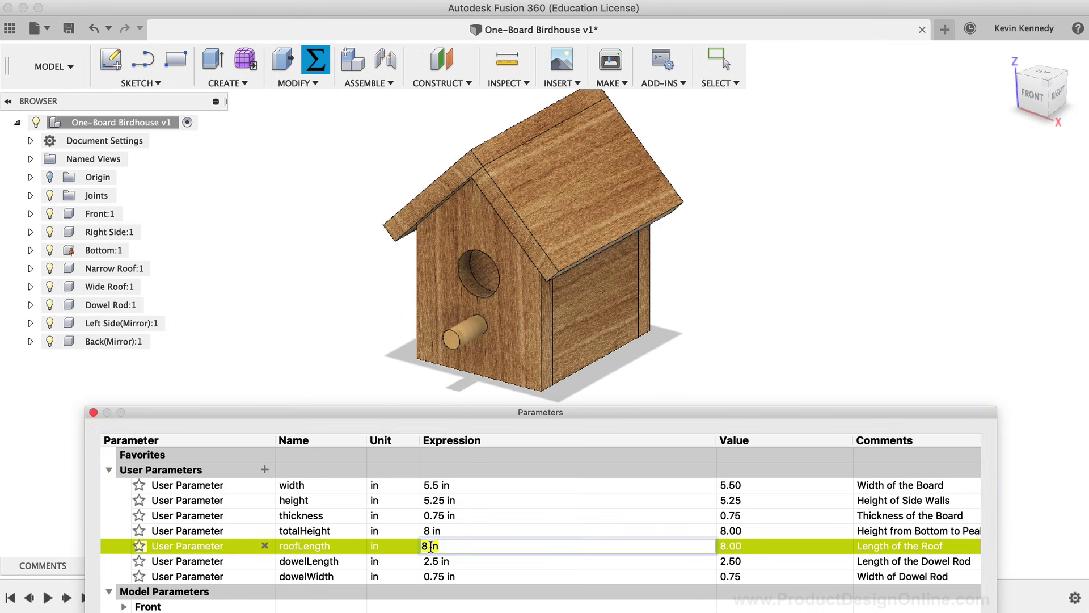
key("BackSpace")
type("9")
key("Return")
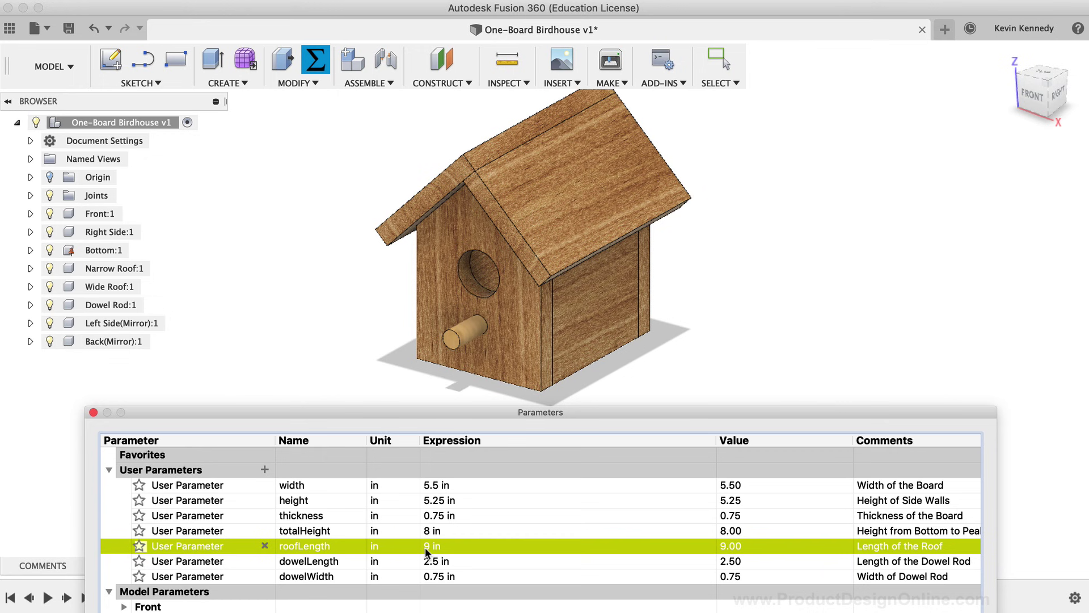
Step: Set the totalHeight user parameter to 4 in to test a much lower birdhouse
left_click(425, 532)
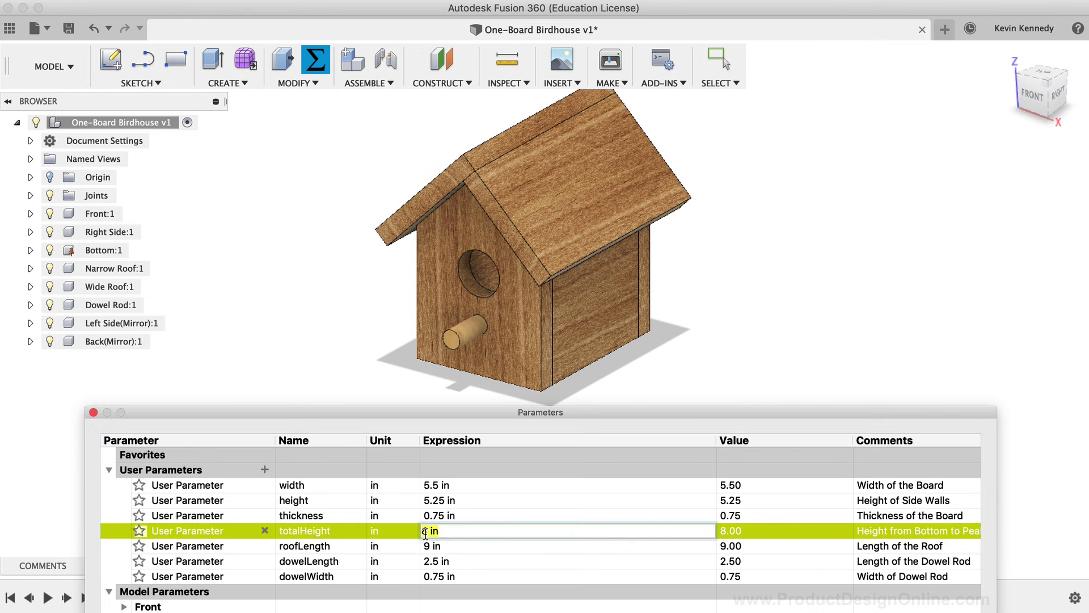
key("BackSpace")
type("4")
key("Return")
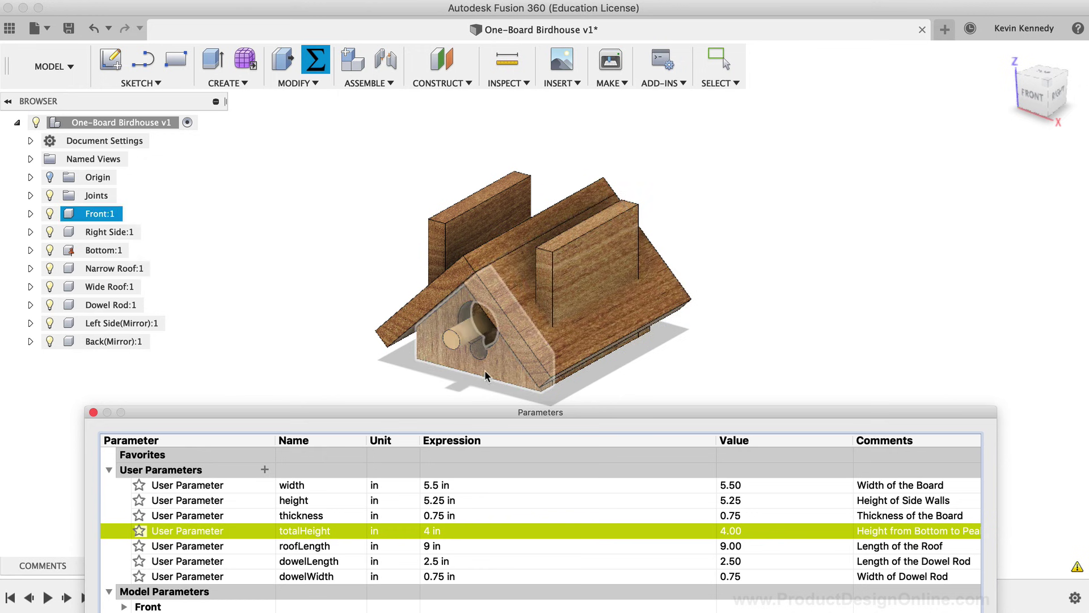
Step: Set the totalHeight user parameter to 8 in and close the parameters dialog
double_click(426, 531)
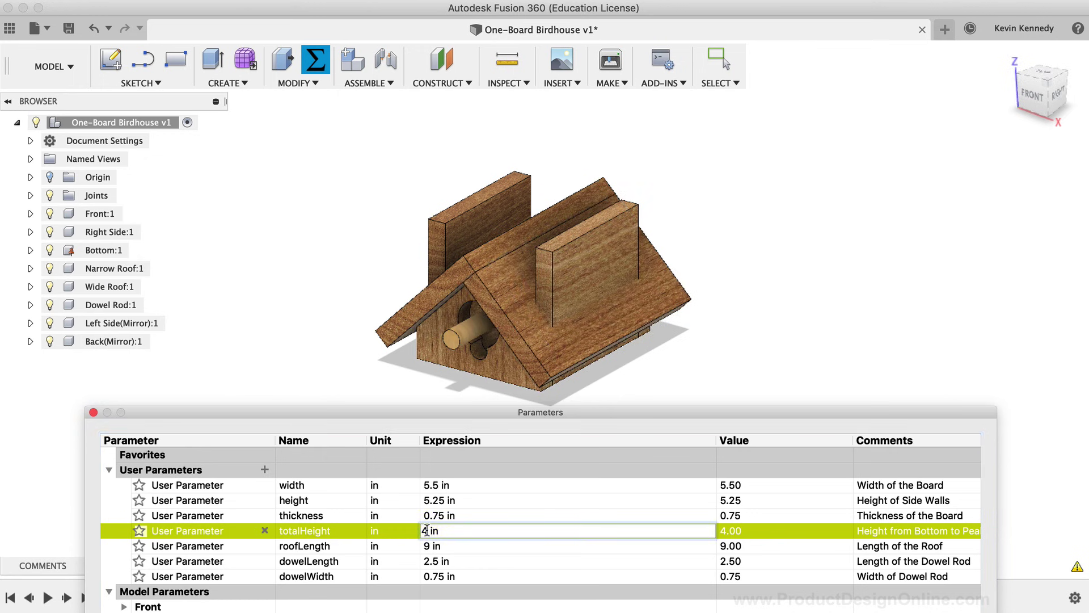
key("BackSpace")
type("8 in")
key("Return")
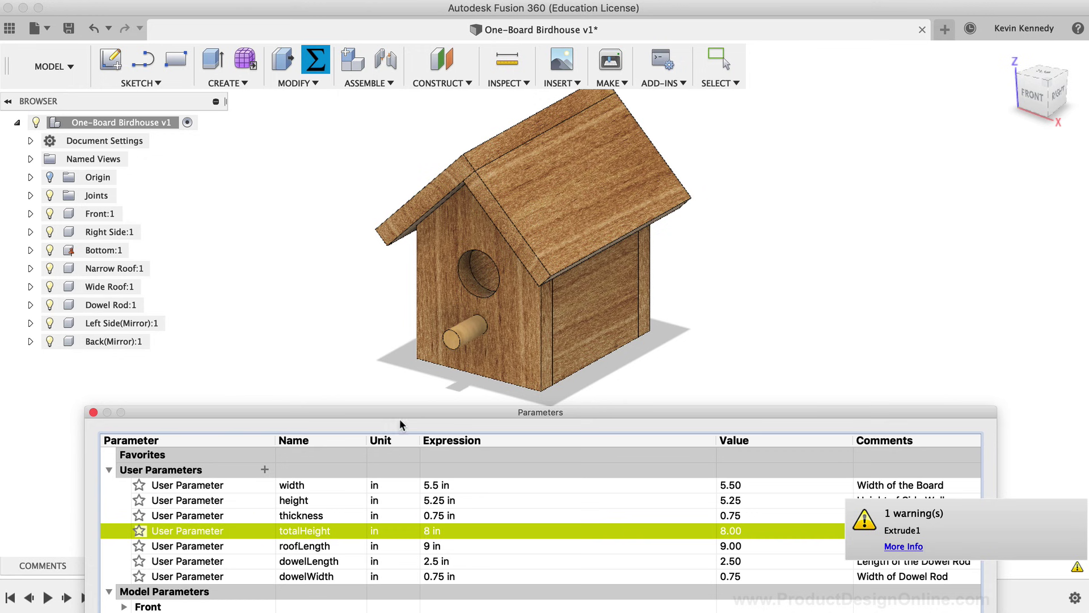
left_click(403, 347)
left_click_drag(402, 413, 399, 181)
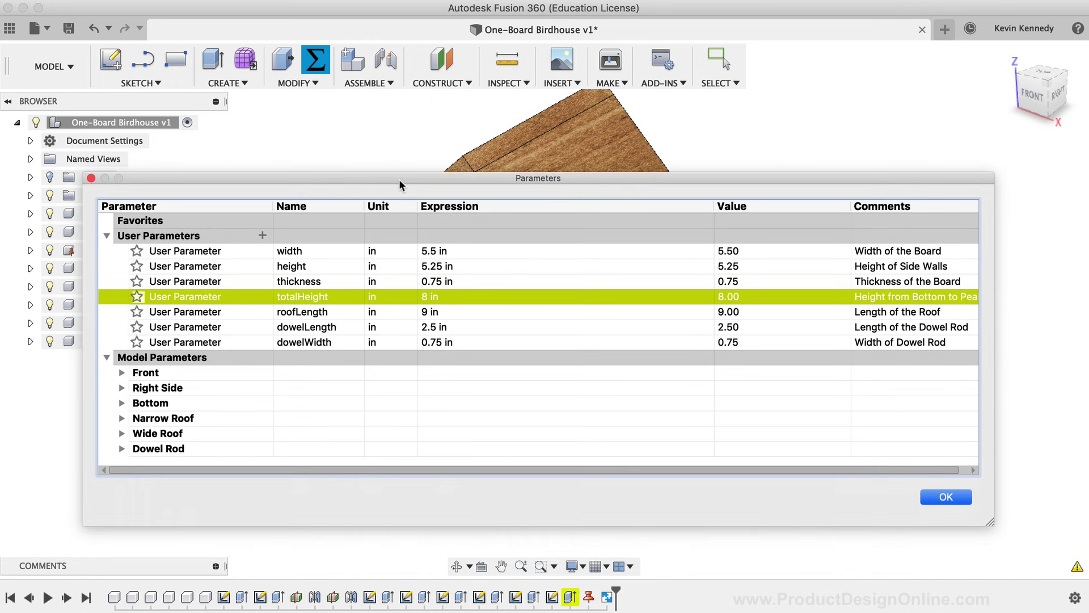
left_click(932, 498)
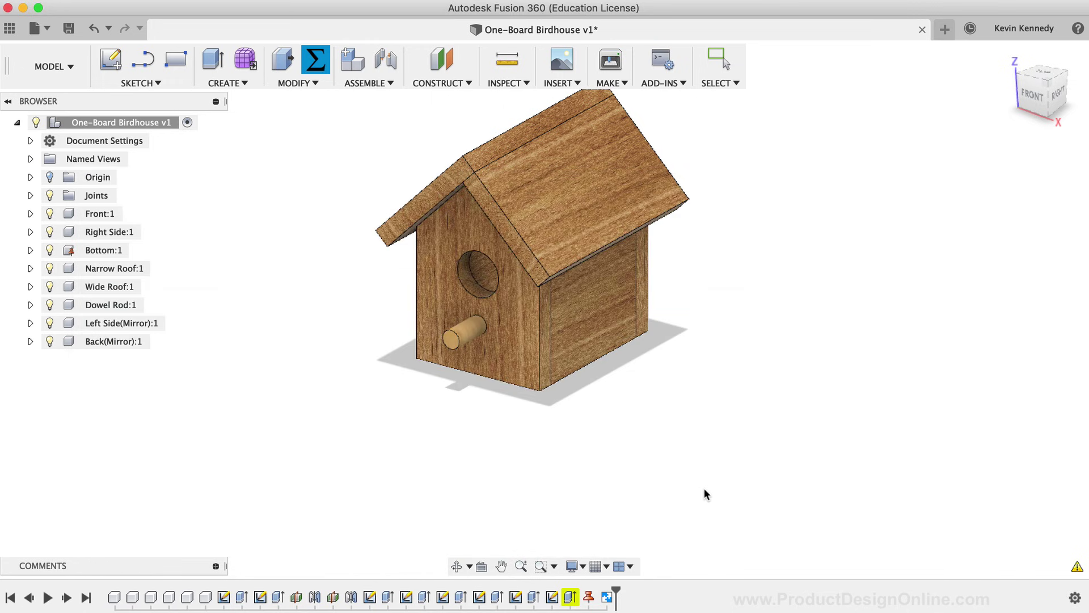
Step: Inspect the settings of the dowel rod's flagged Extrude feature without changing them, and look over the birdhouse from nearer the front
double_click(570, 596)
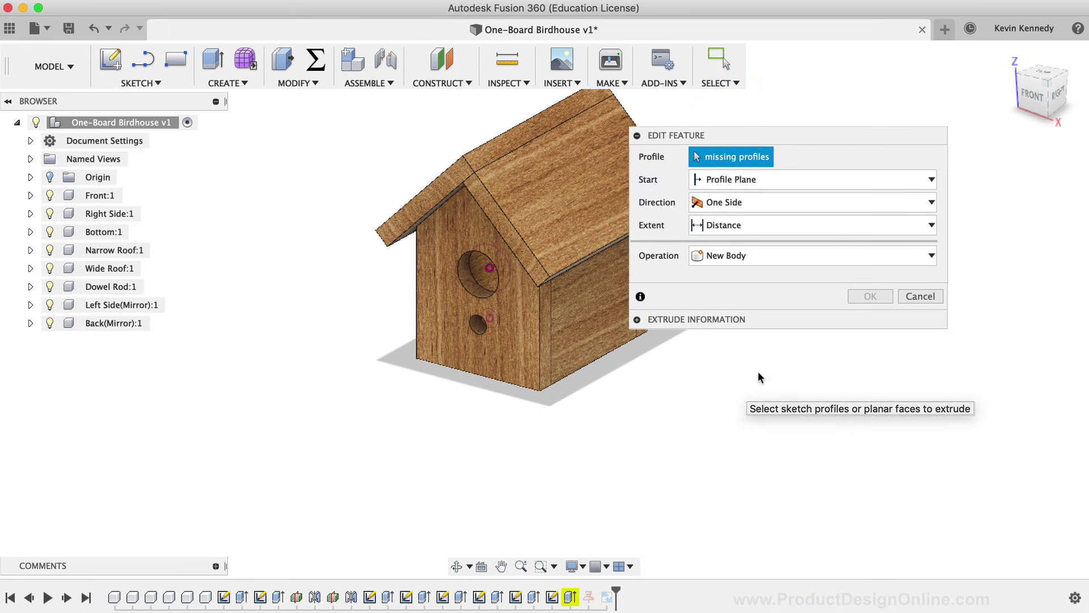
left_click(905, 299)
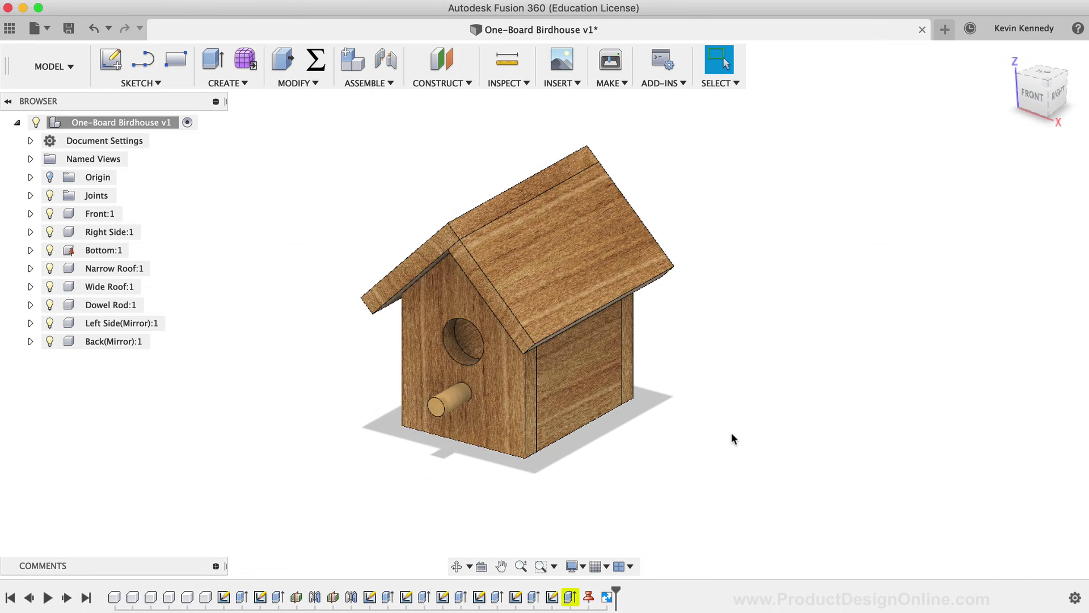
left_click(459, 565)
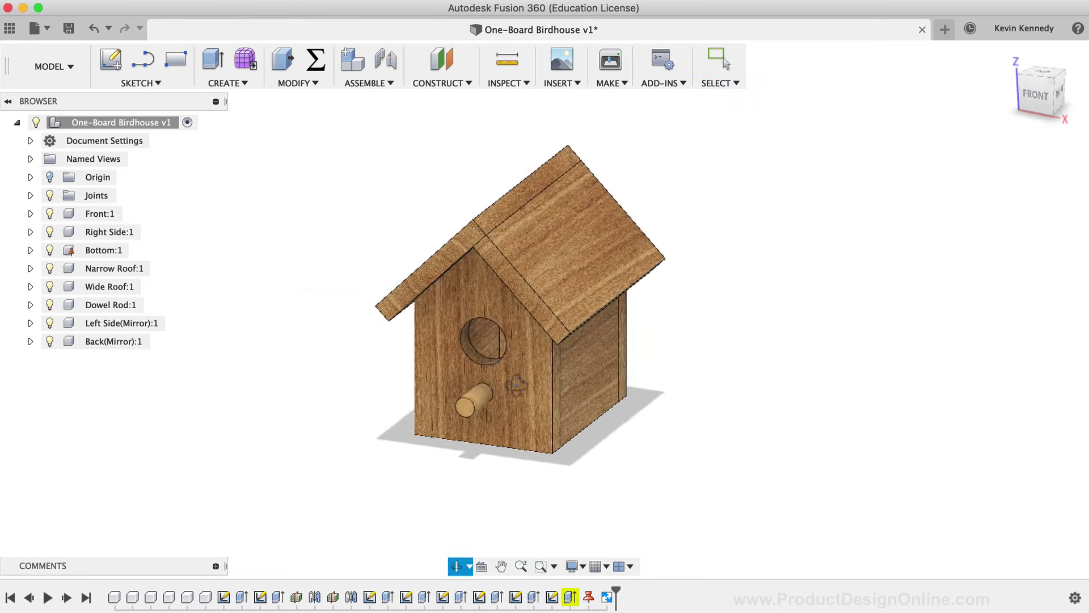